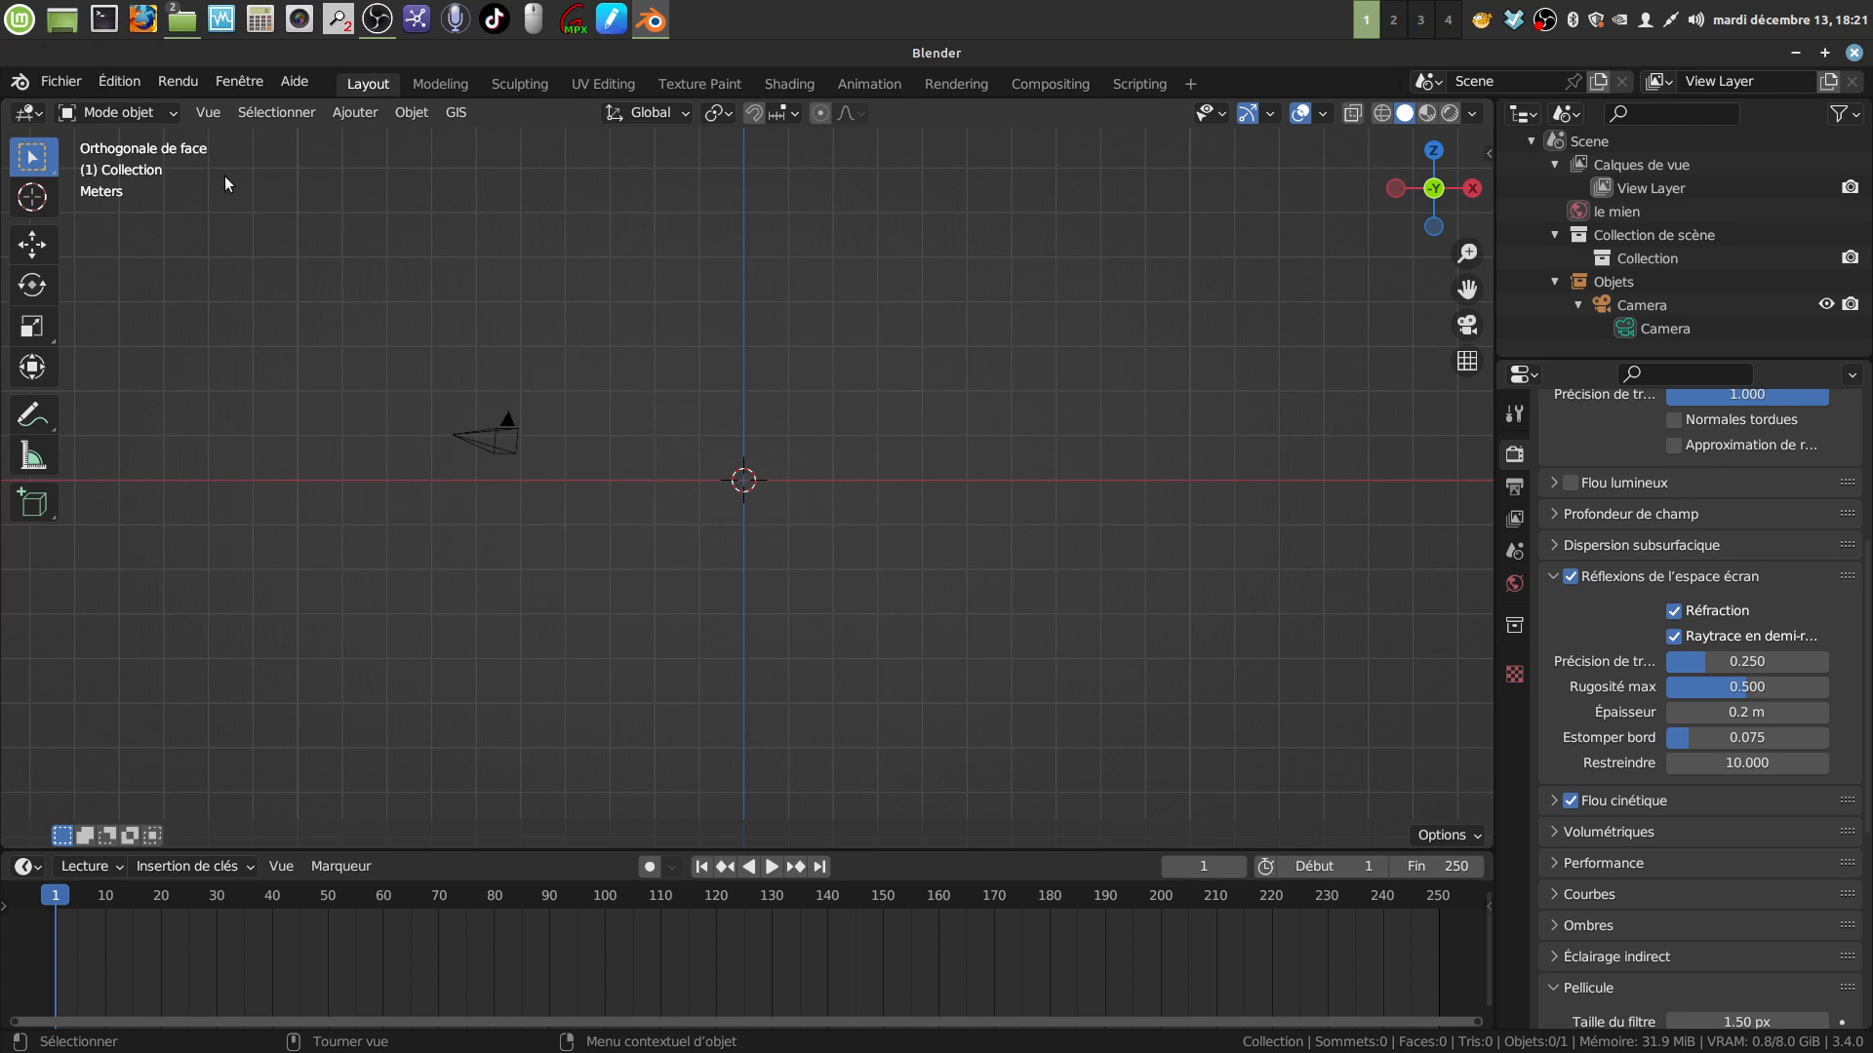
Search the add-ons list in the preferences for "3D"
left_click(113, 81)
left_click(202, 407)
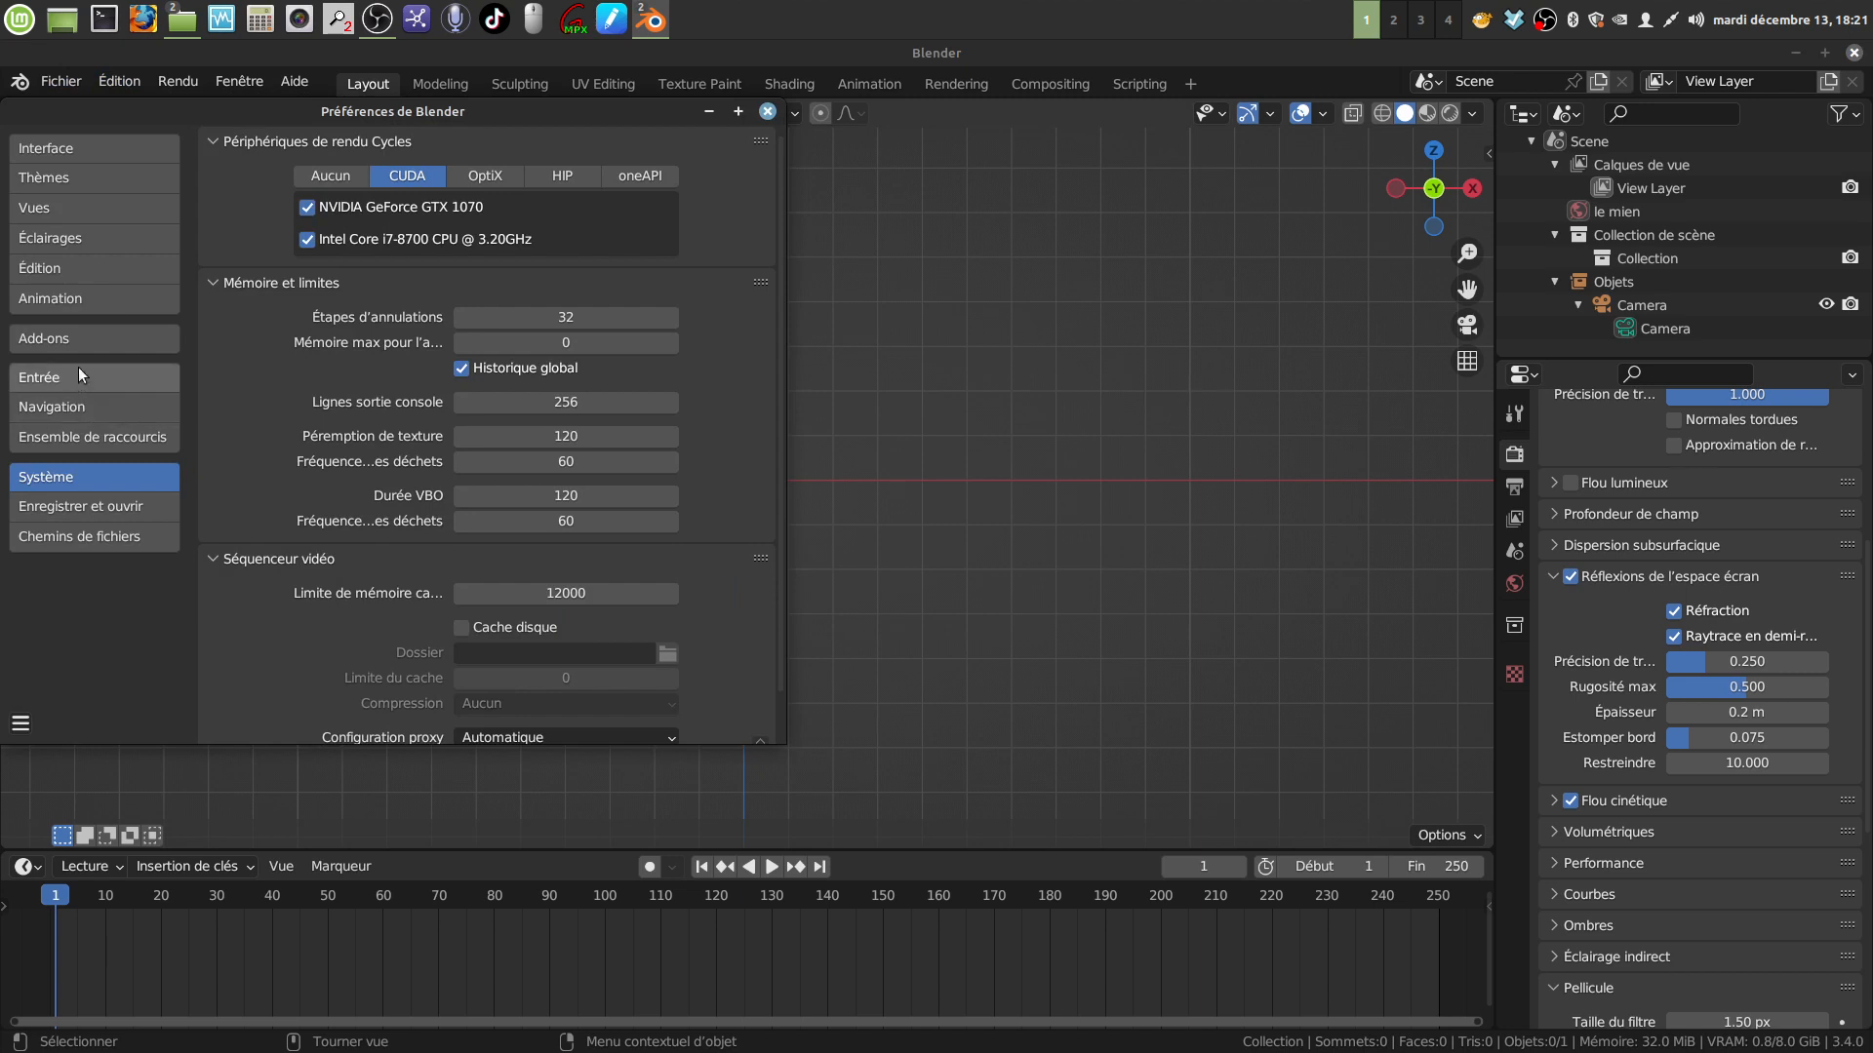
left_click(74, 341)
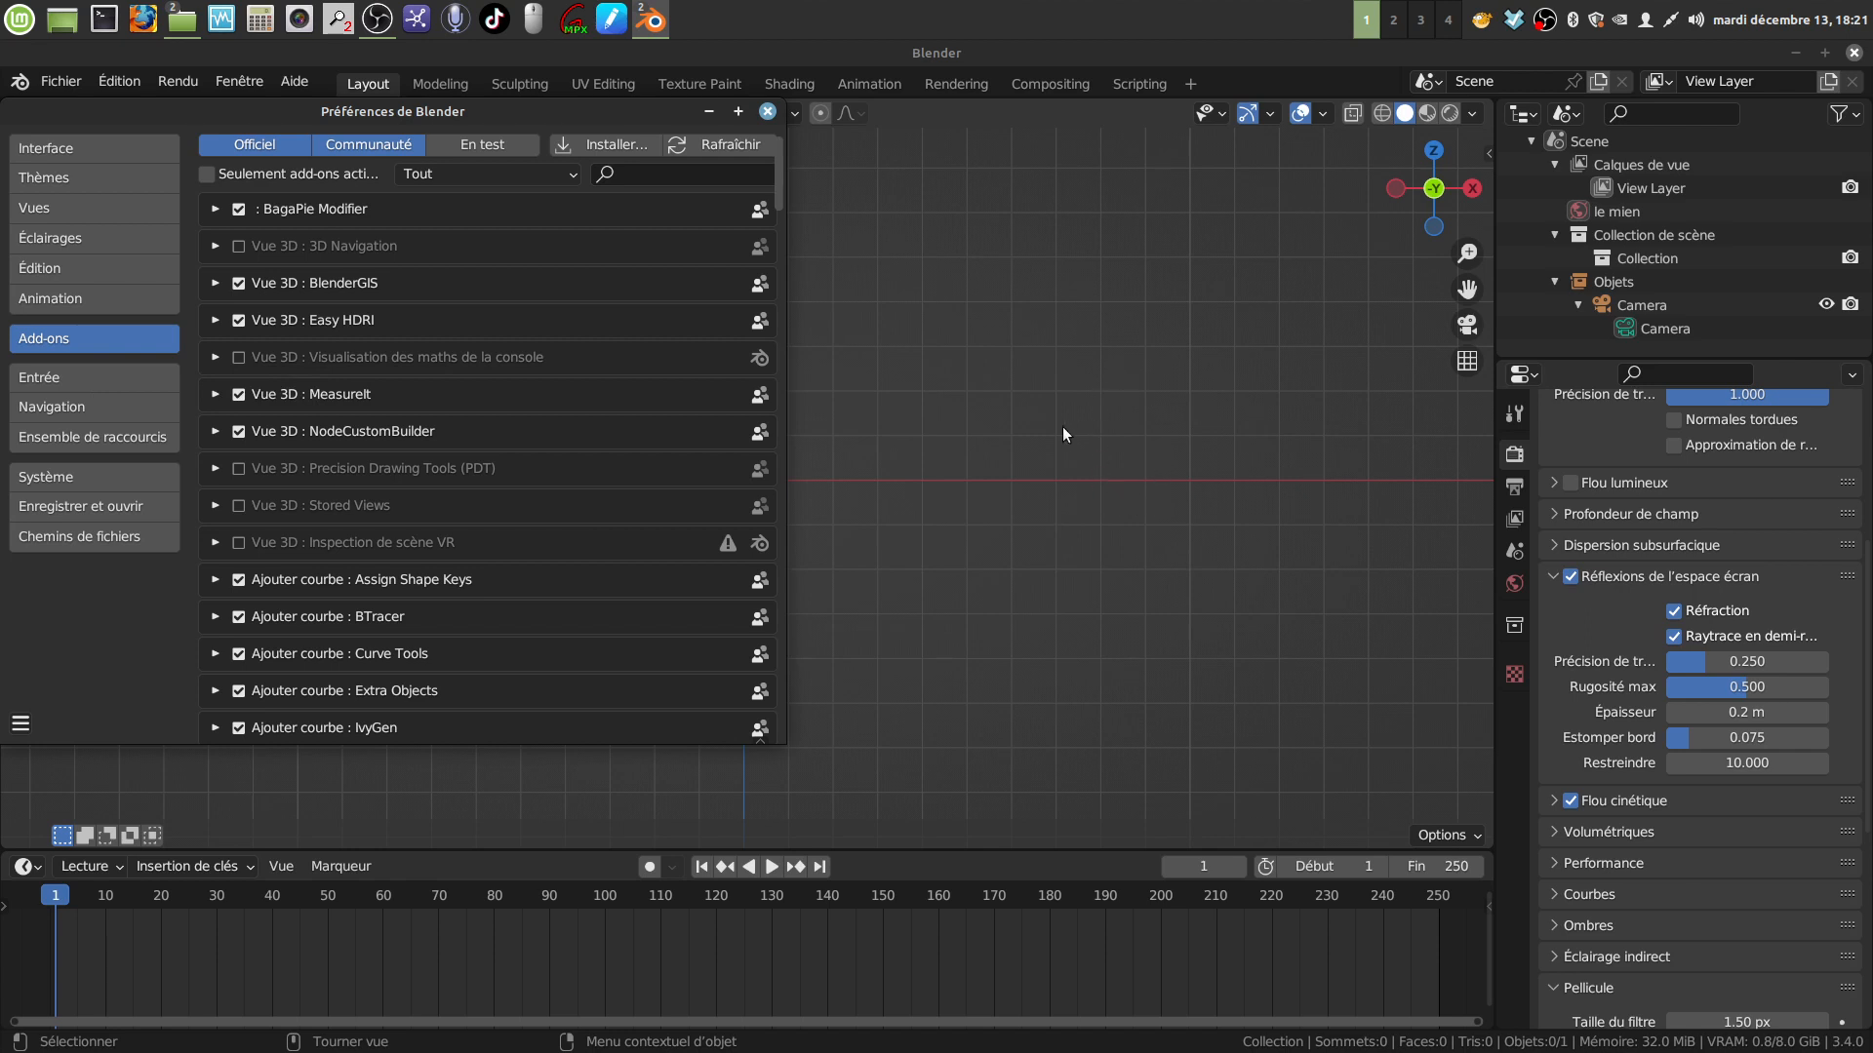
left_click(632, 172)
type("3")
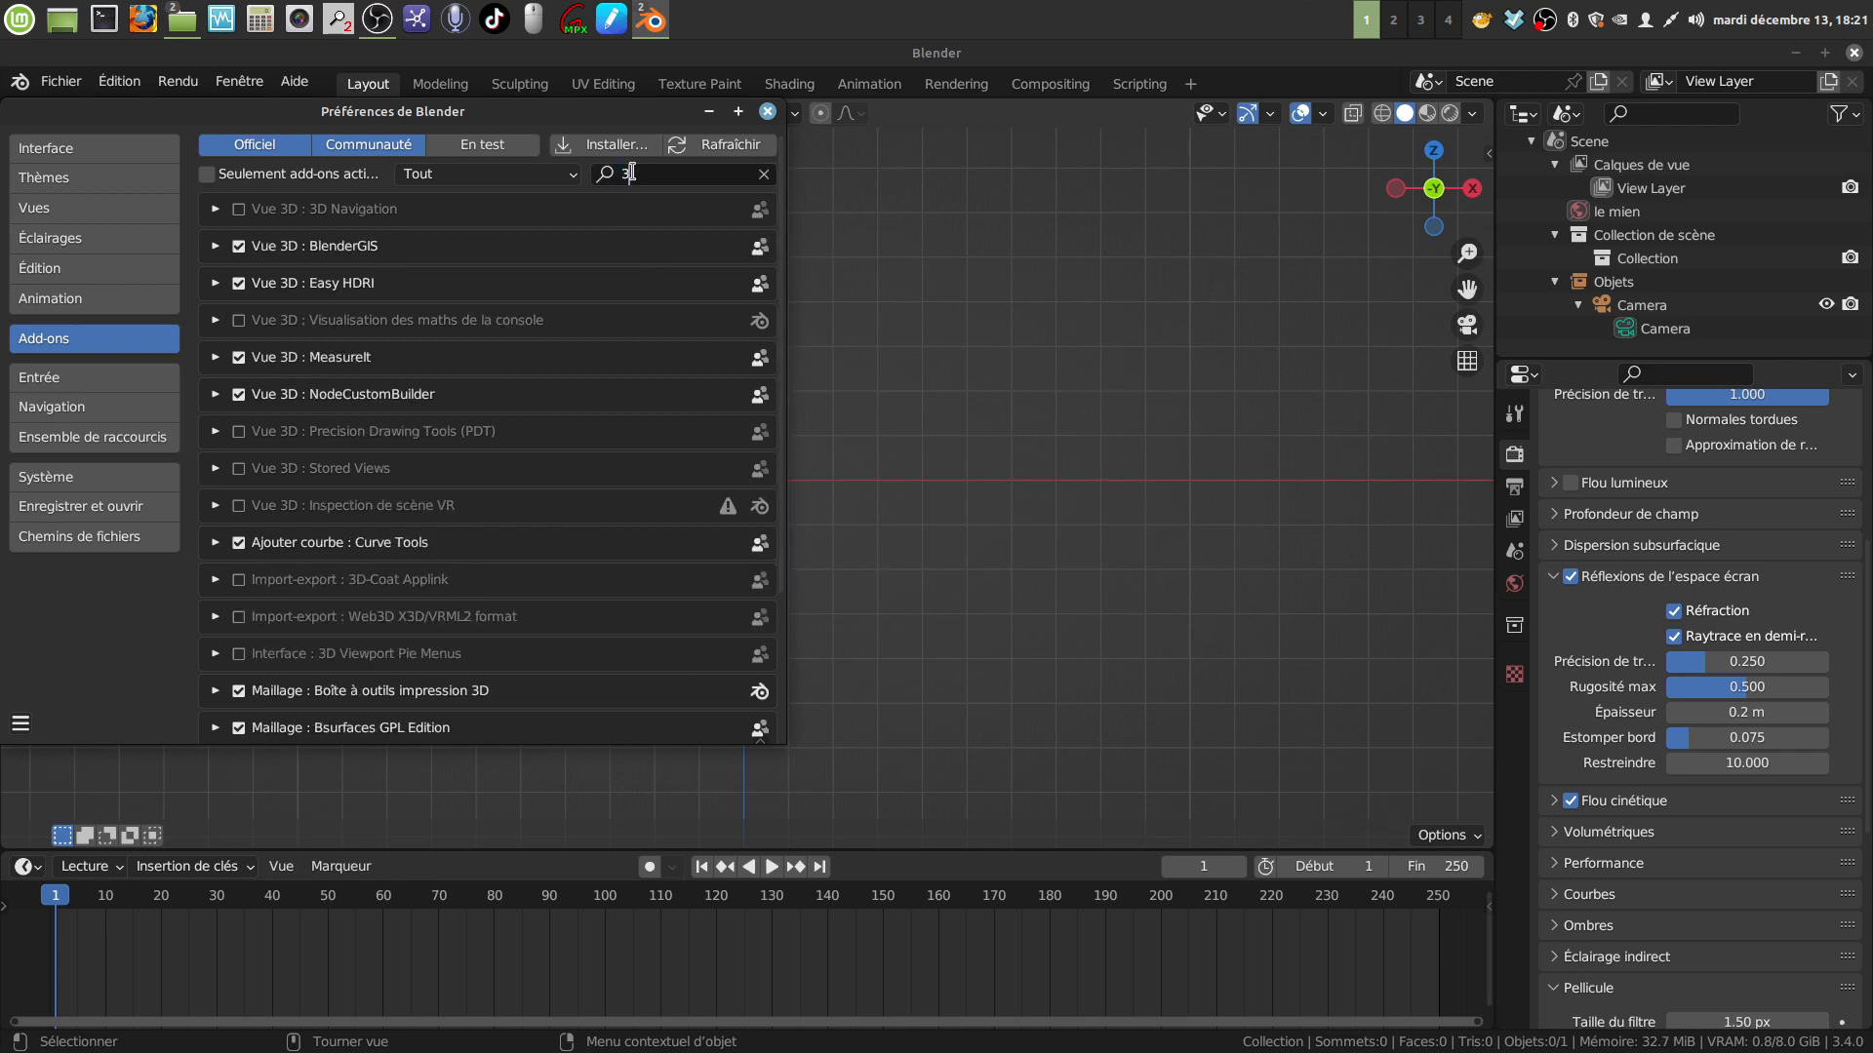
type("D")
key("BackSpace")
key("BackSpace")
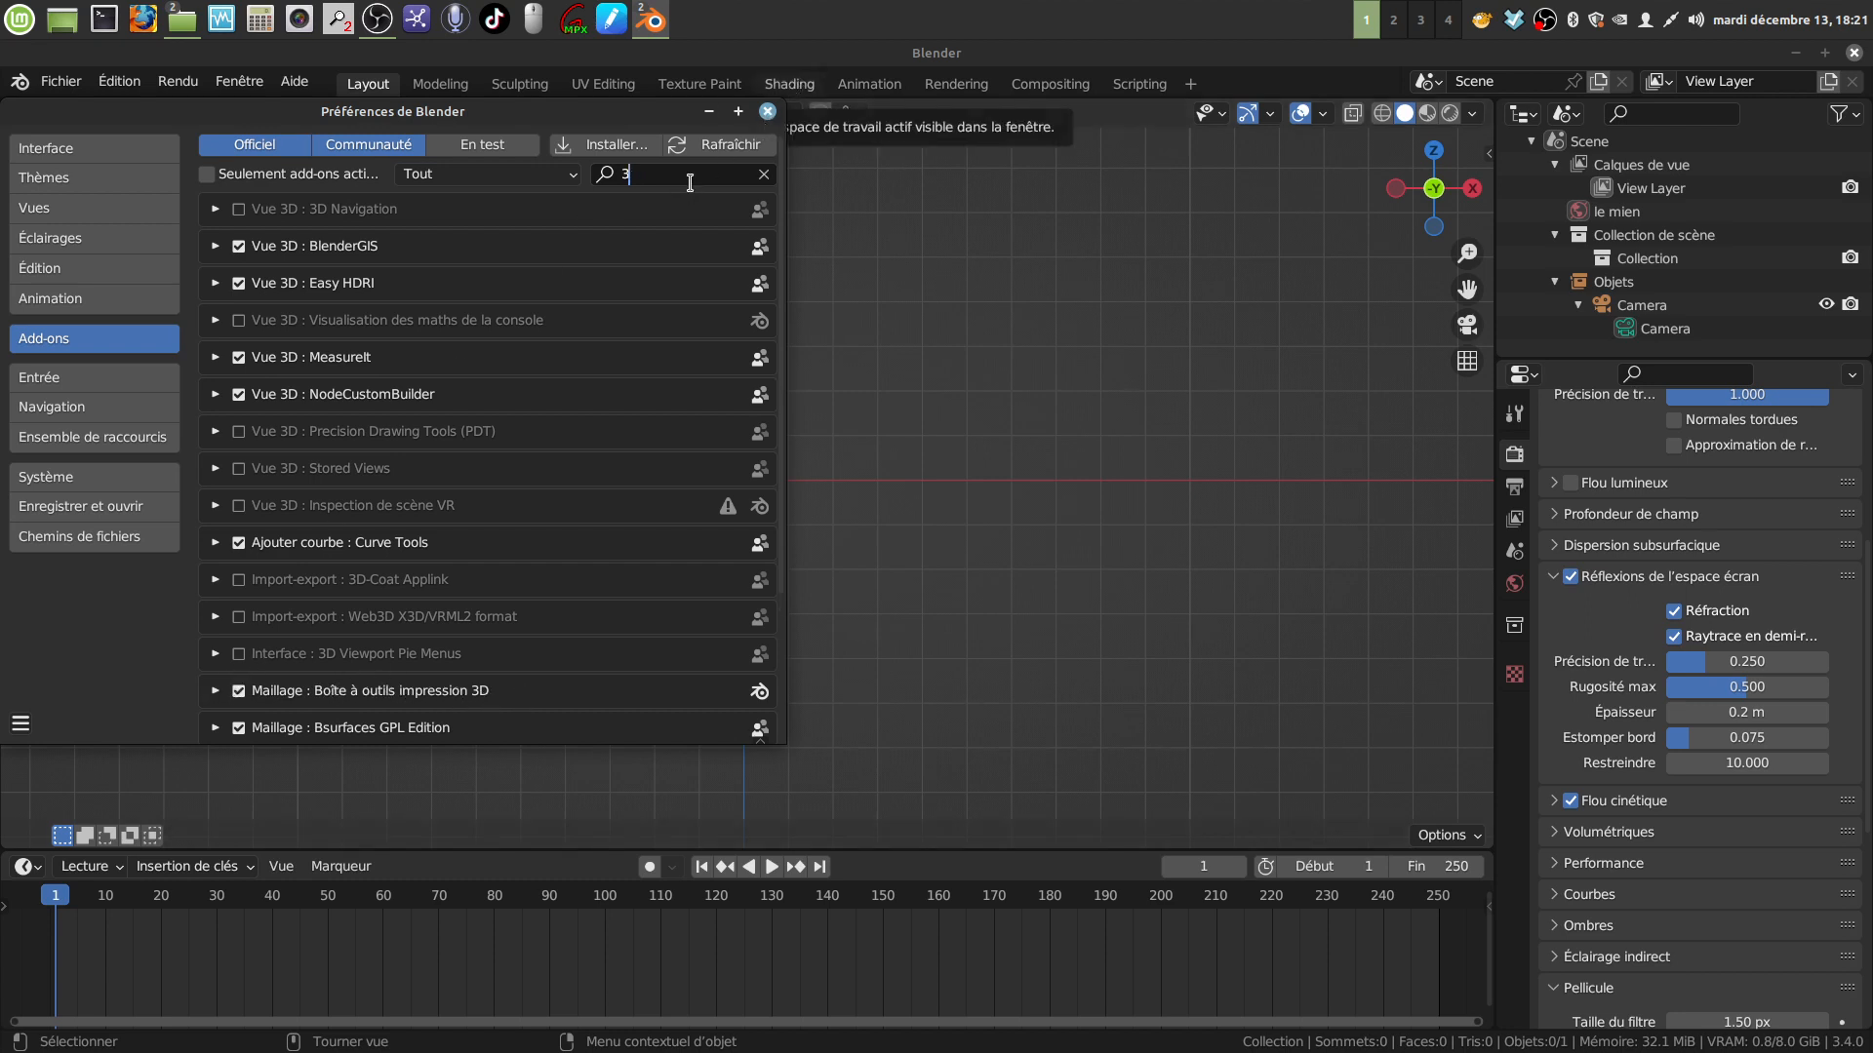
left_click(768, 113)
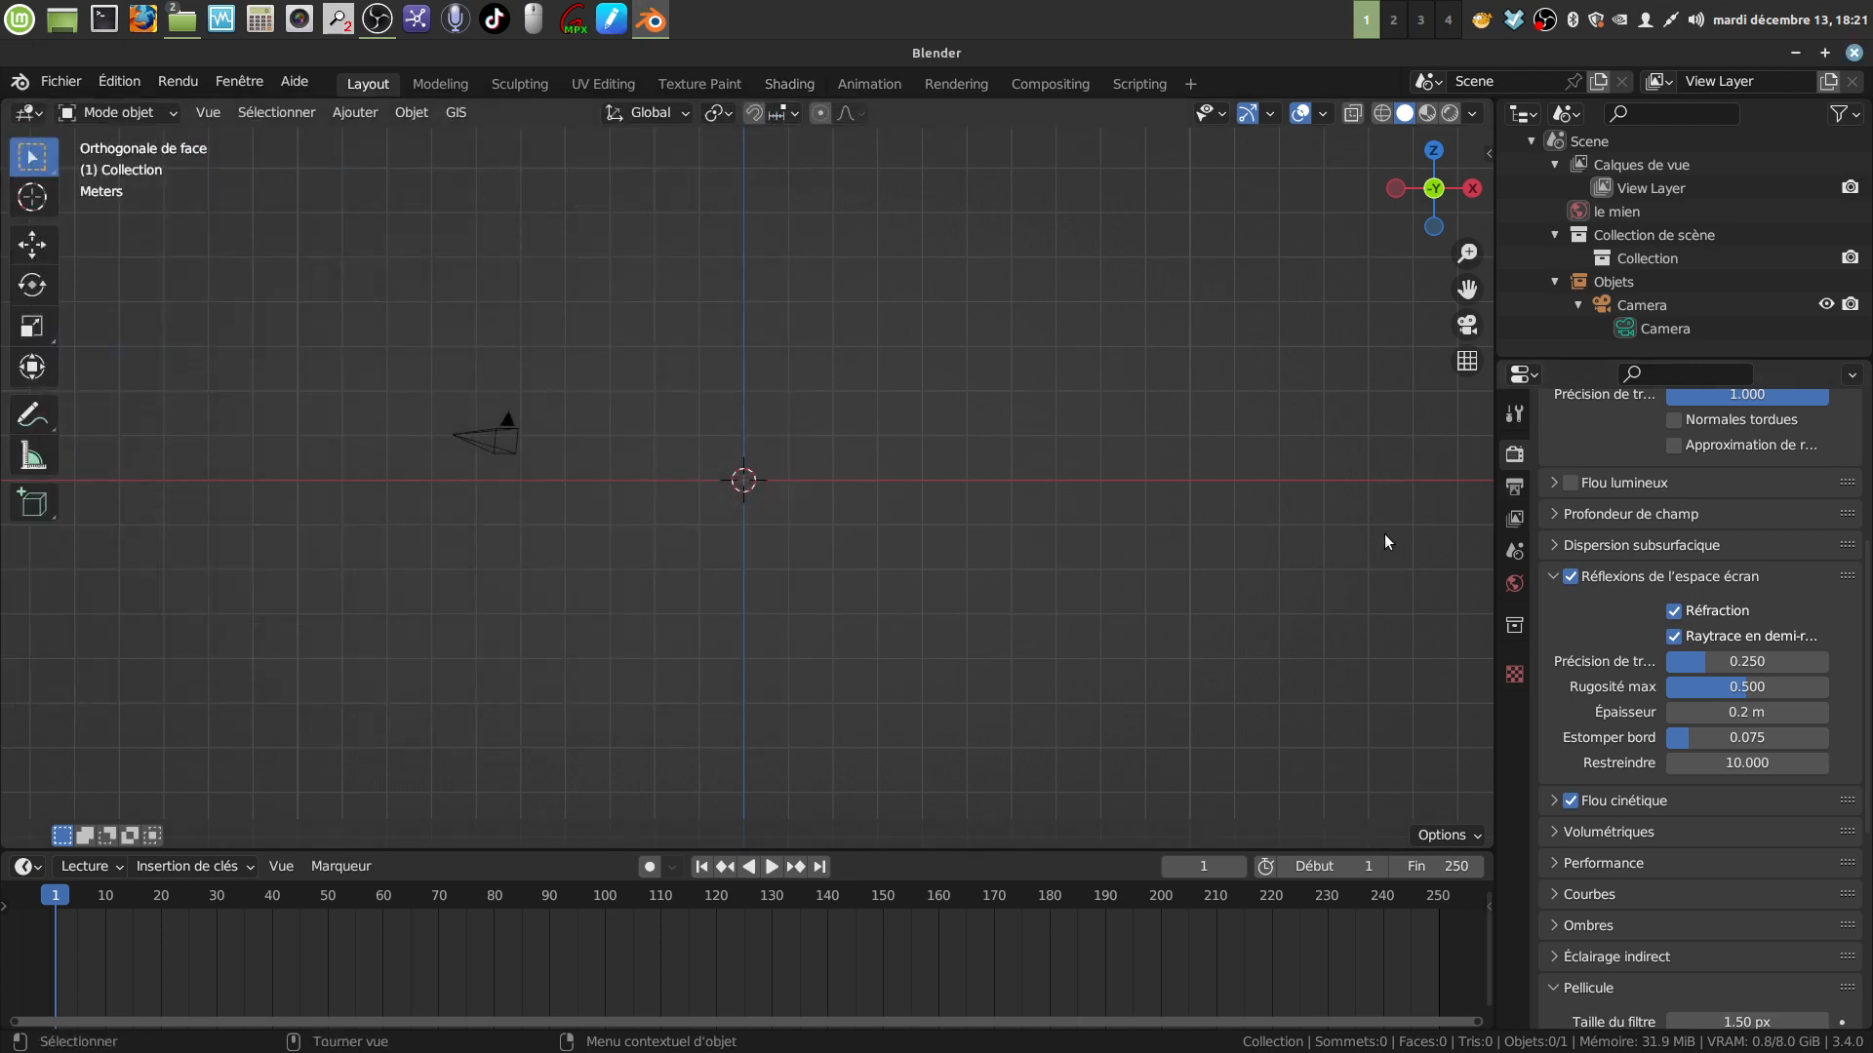
Add a cylinder mesh at the centre of the scene
key("n")
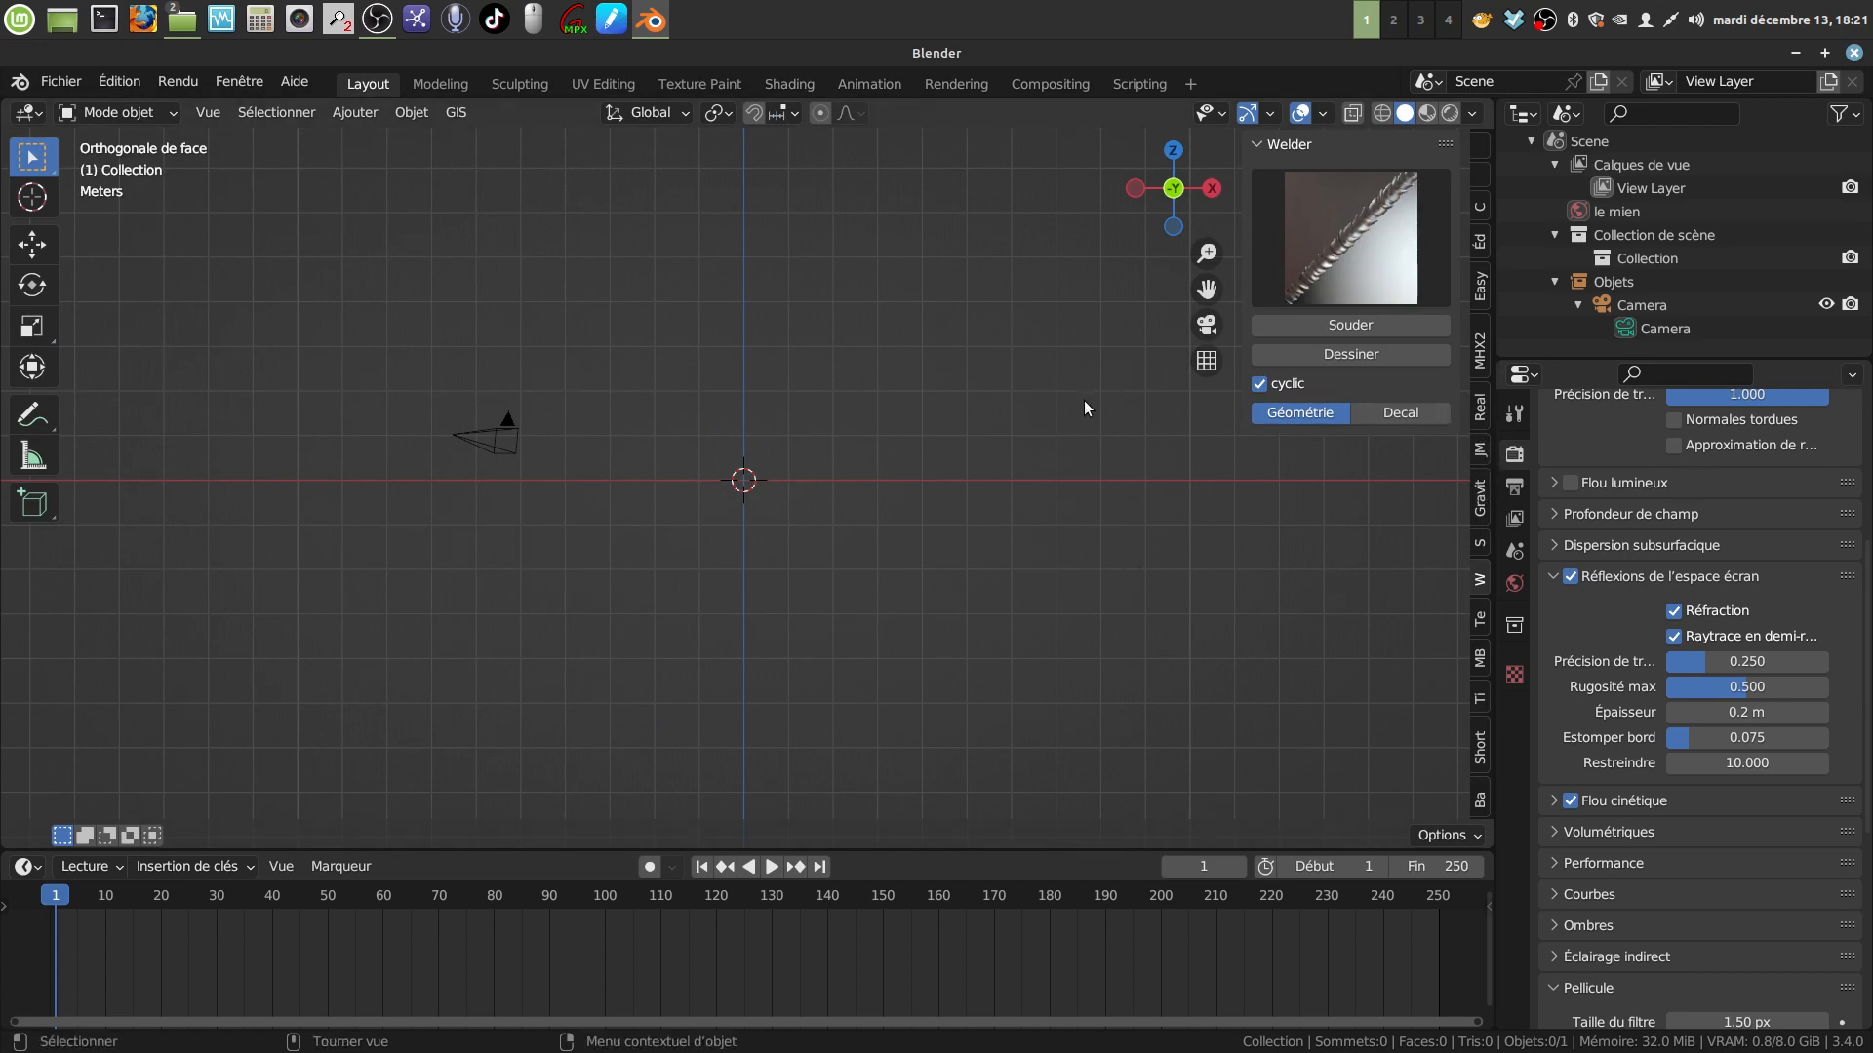
key("n")
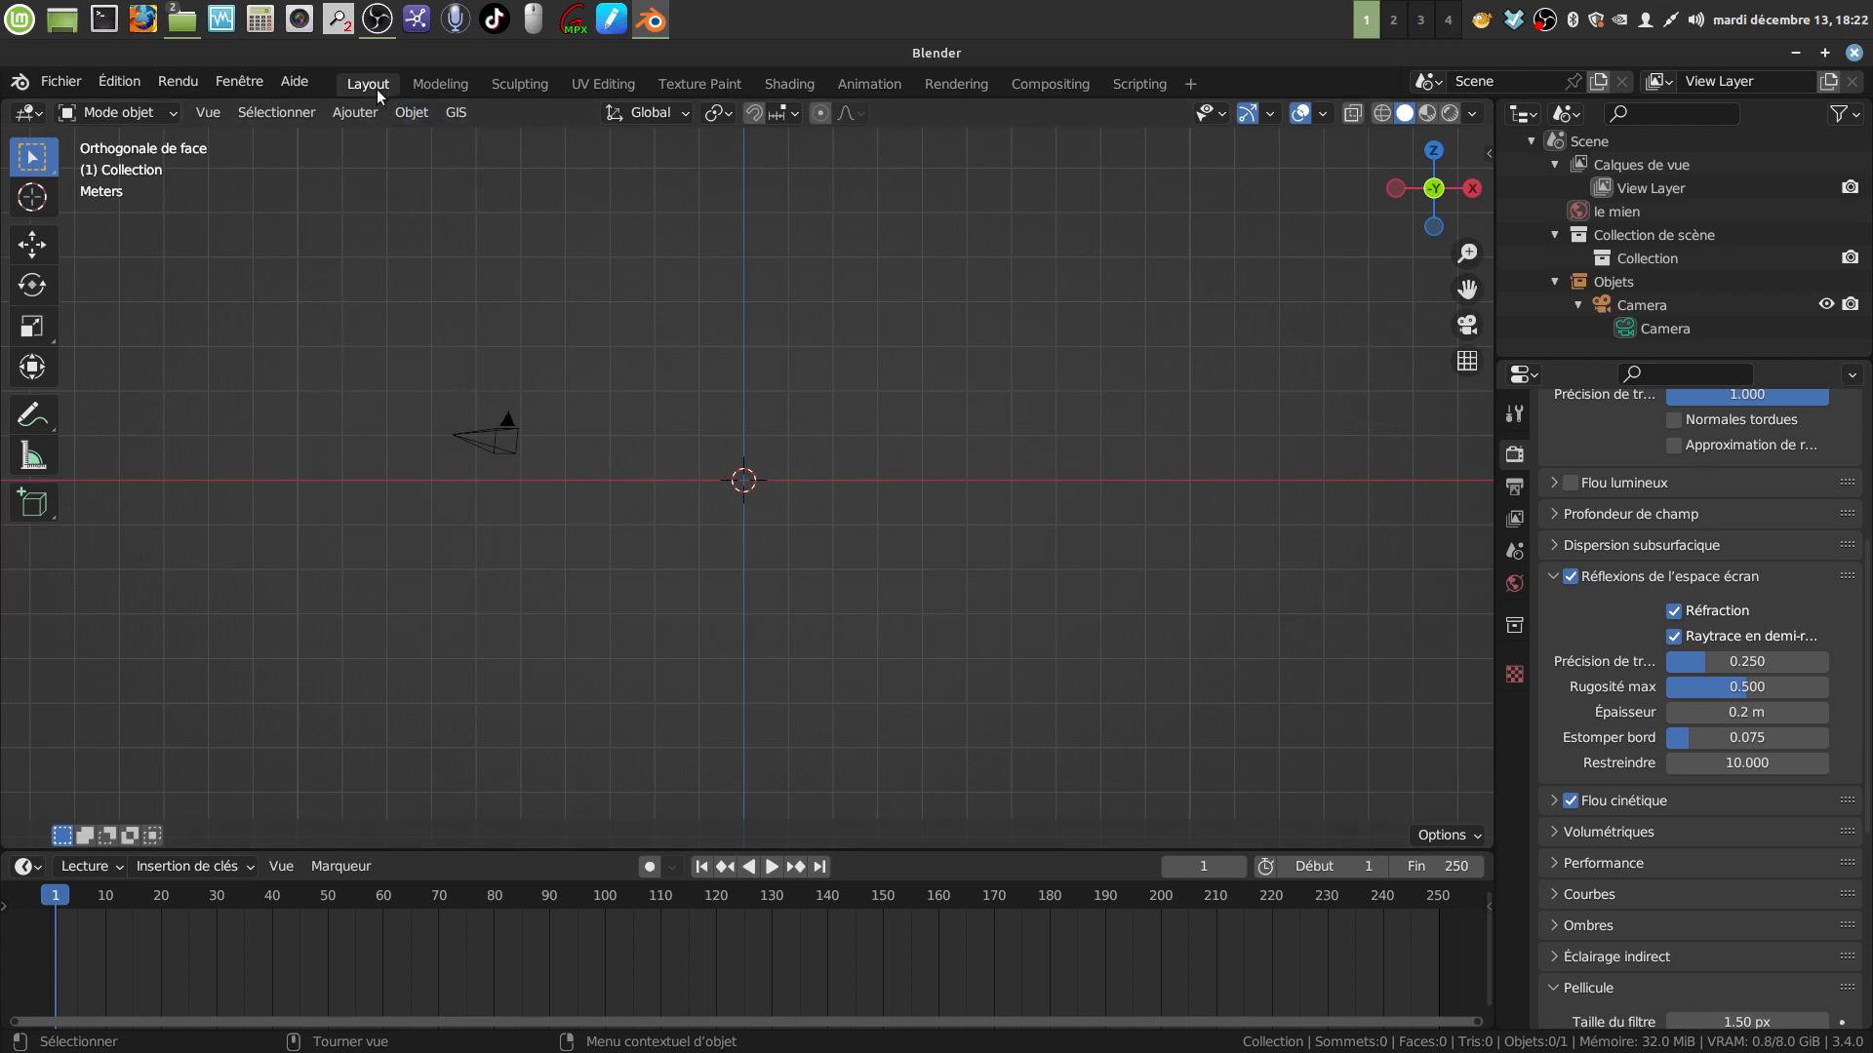
left_click(351, 111)
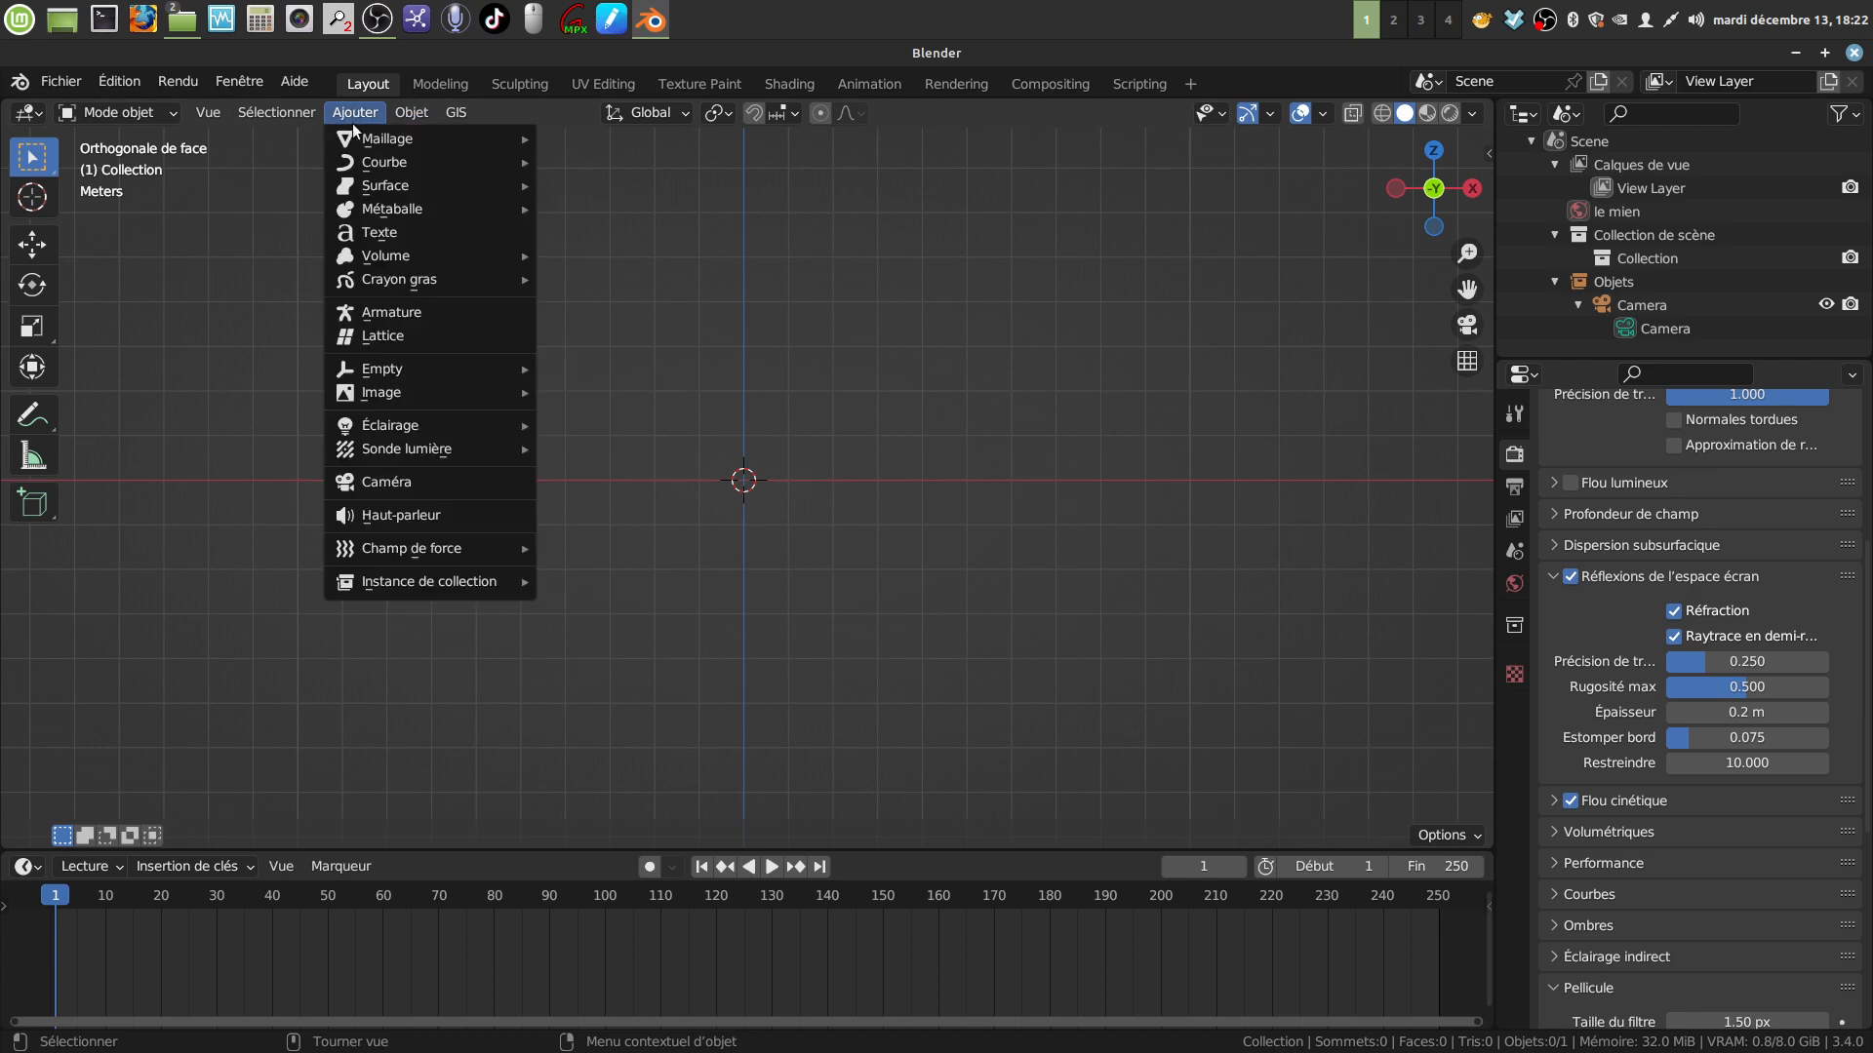
mouse_move(369, 144)
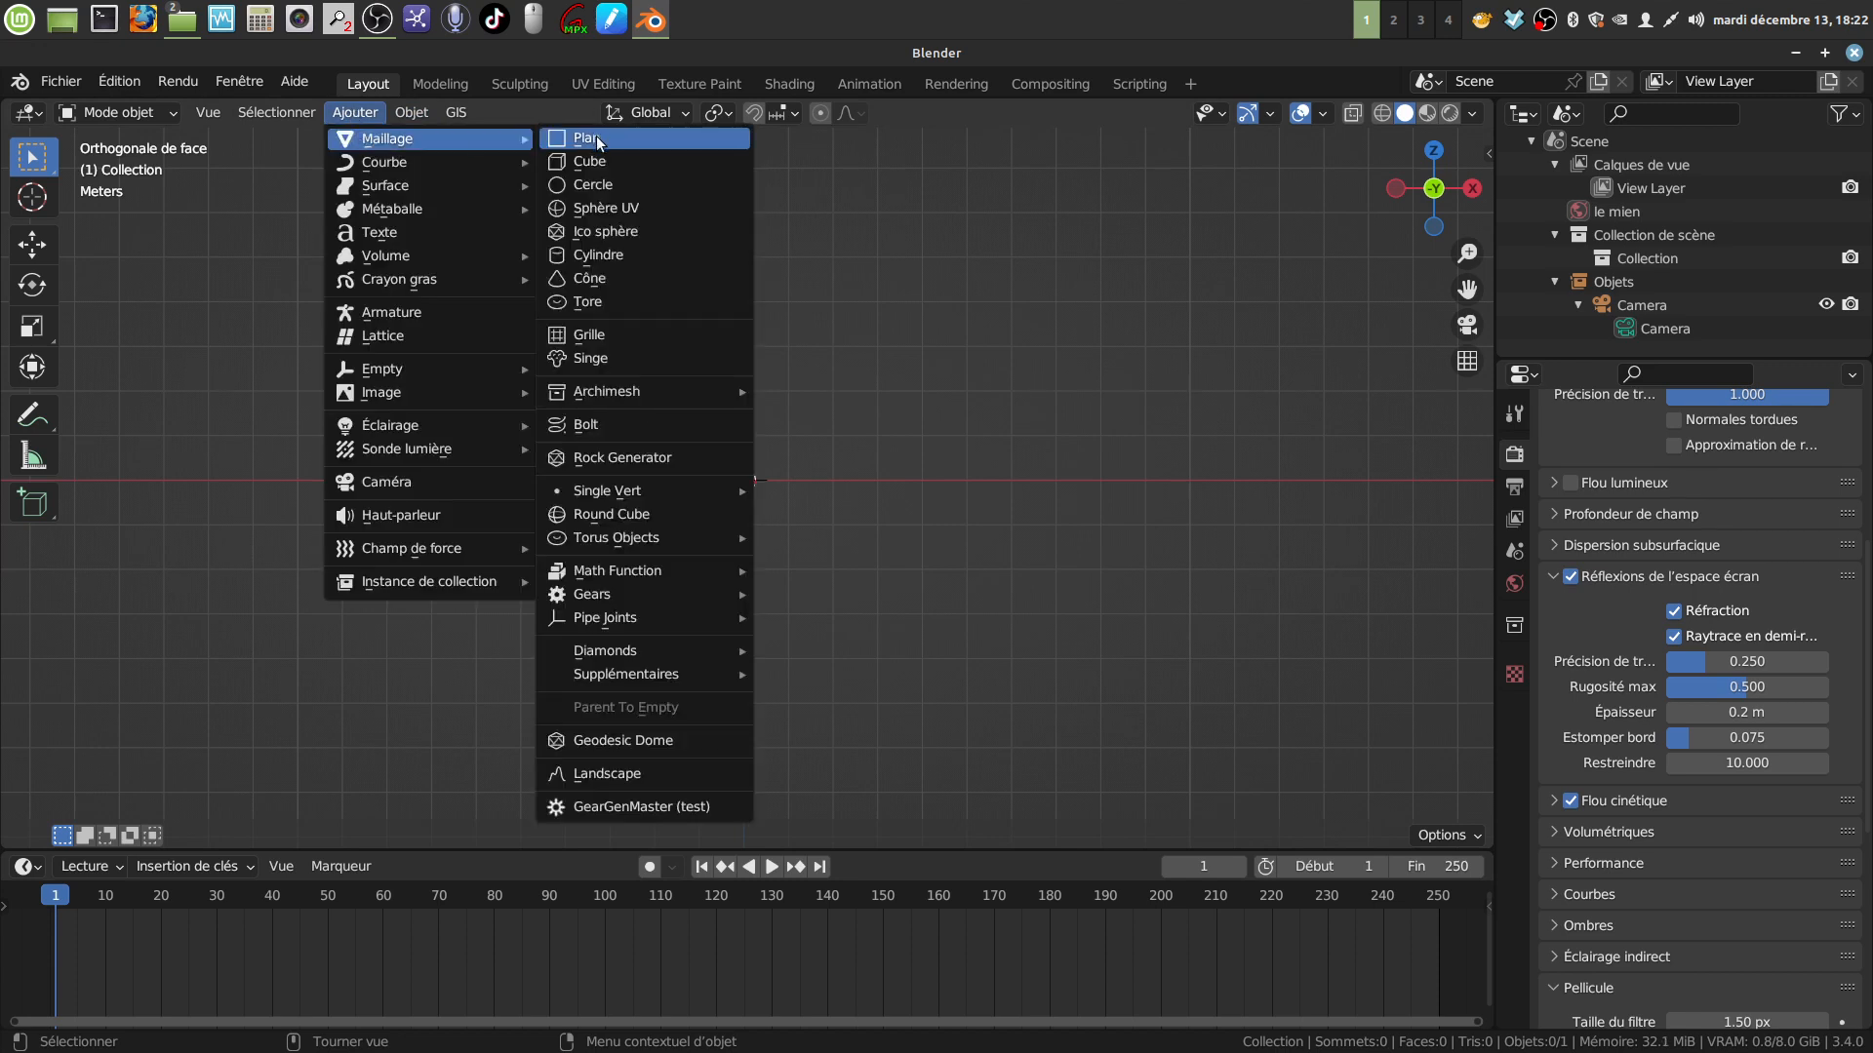
left_click(632, 258)
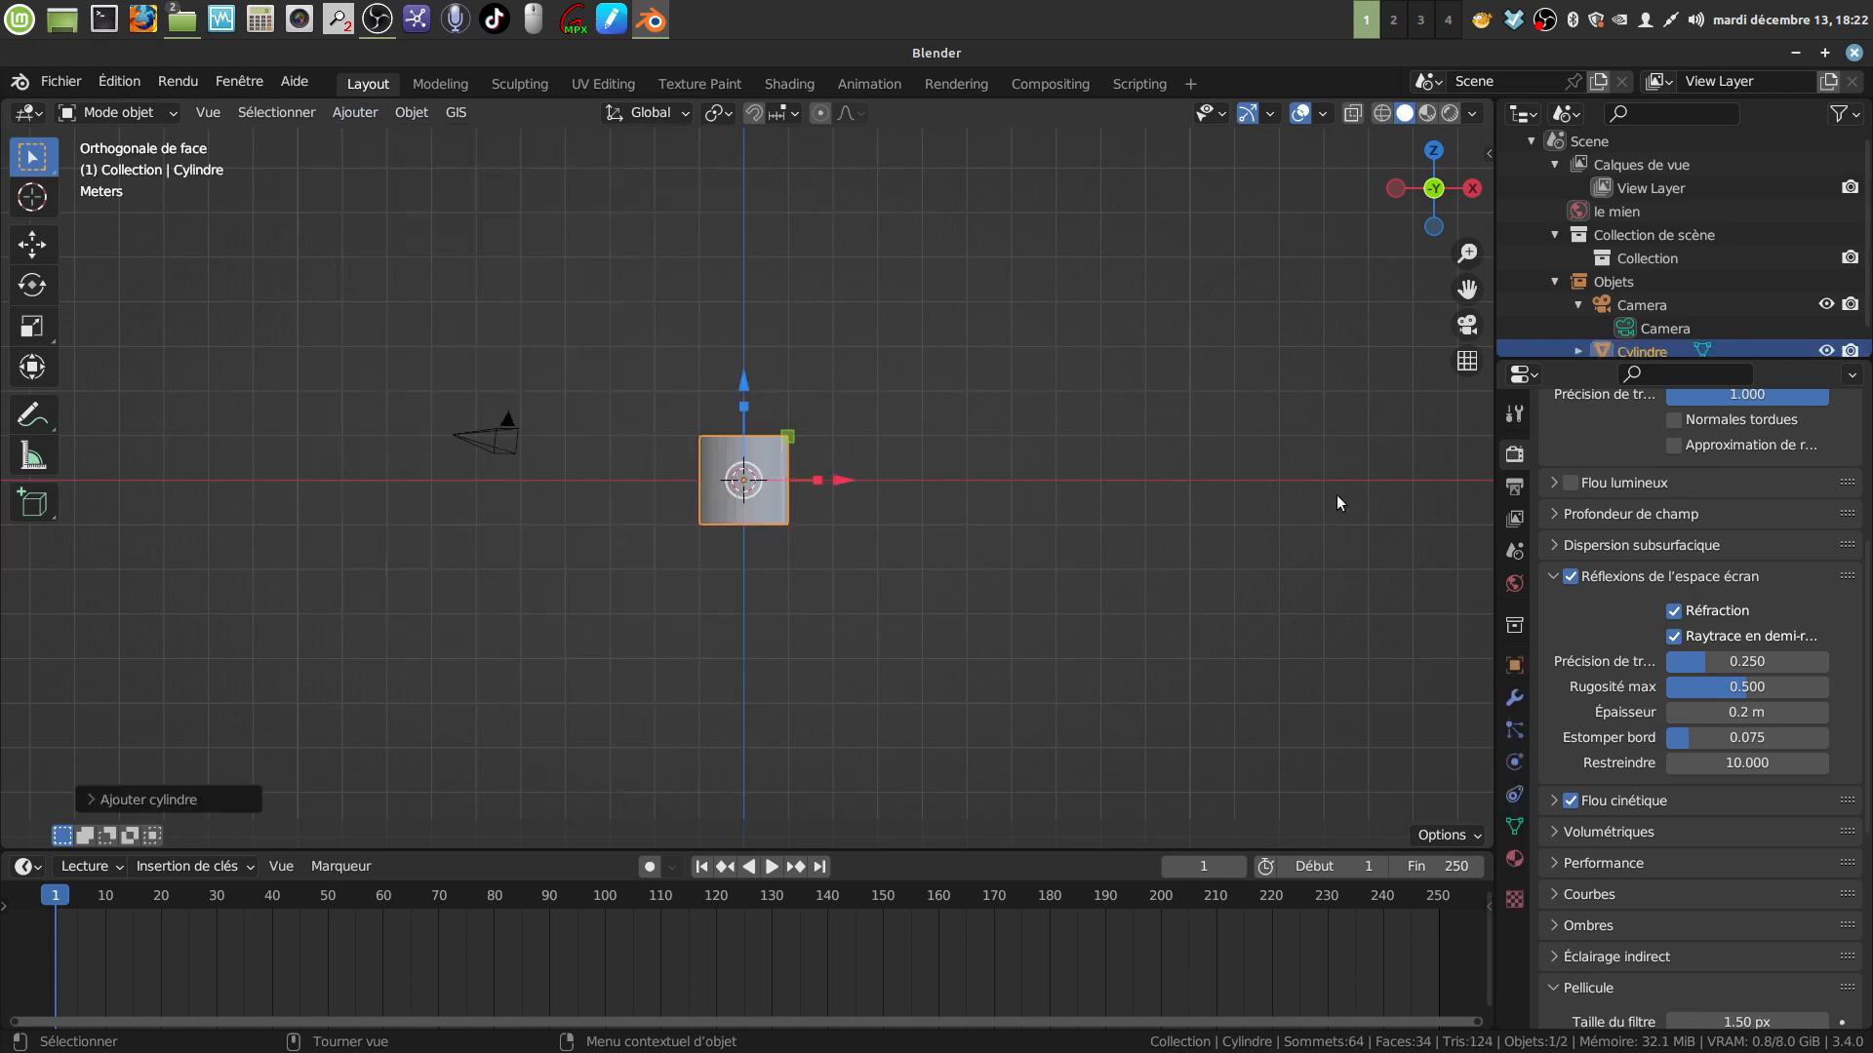
Examine the 3D-print toolbox's analysis and check options for the selected cylinder
key("n")
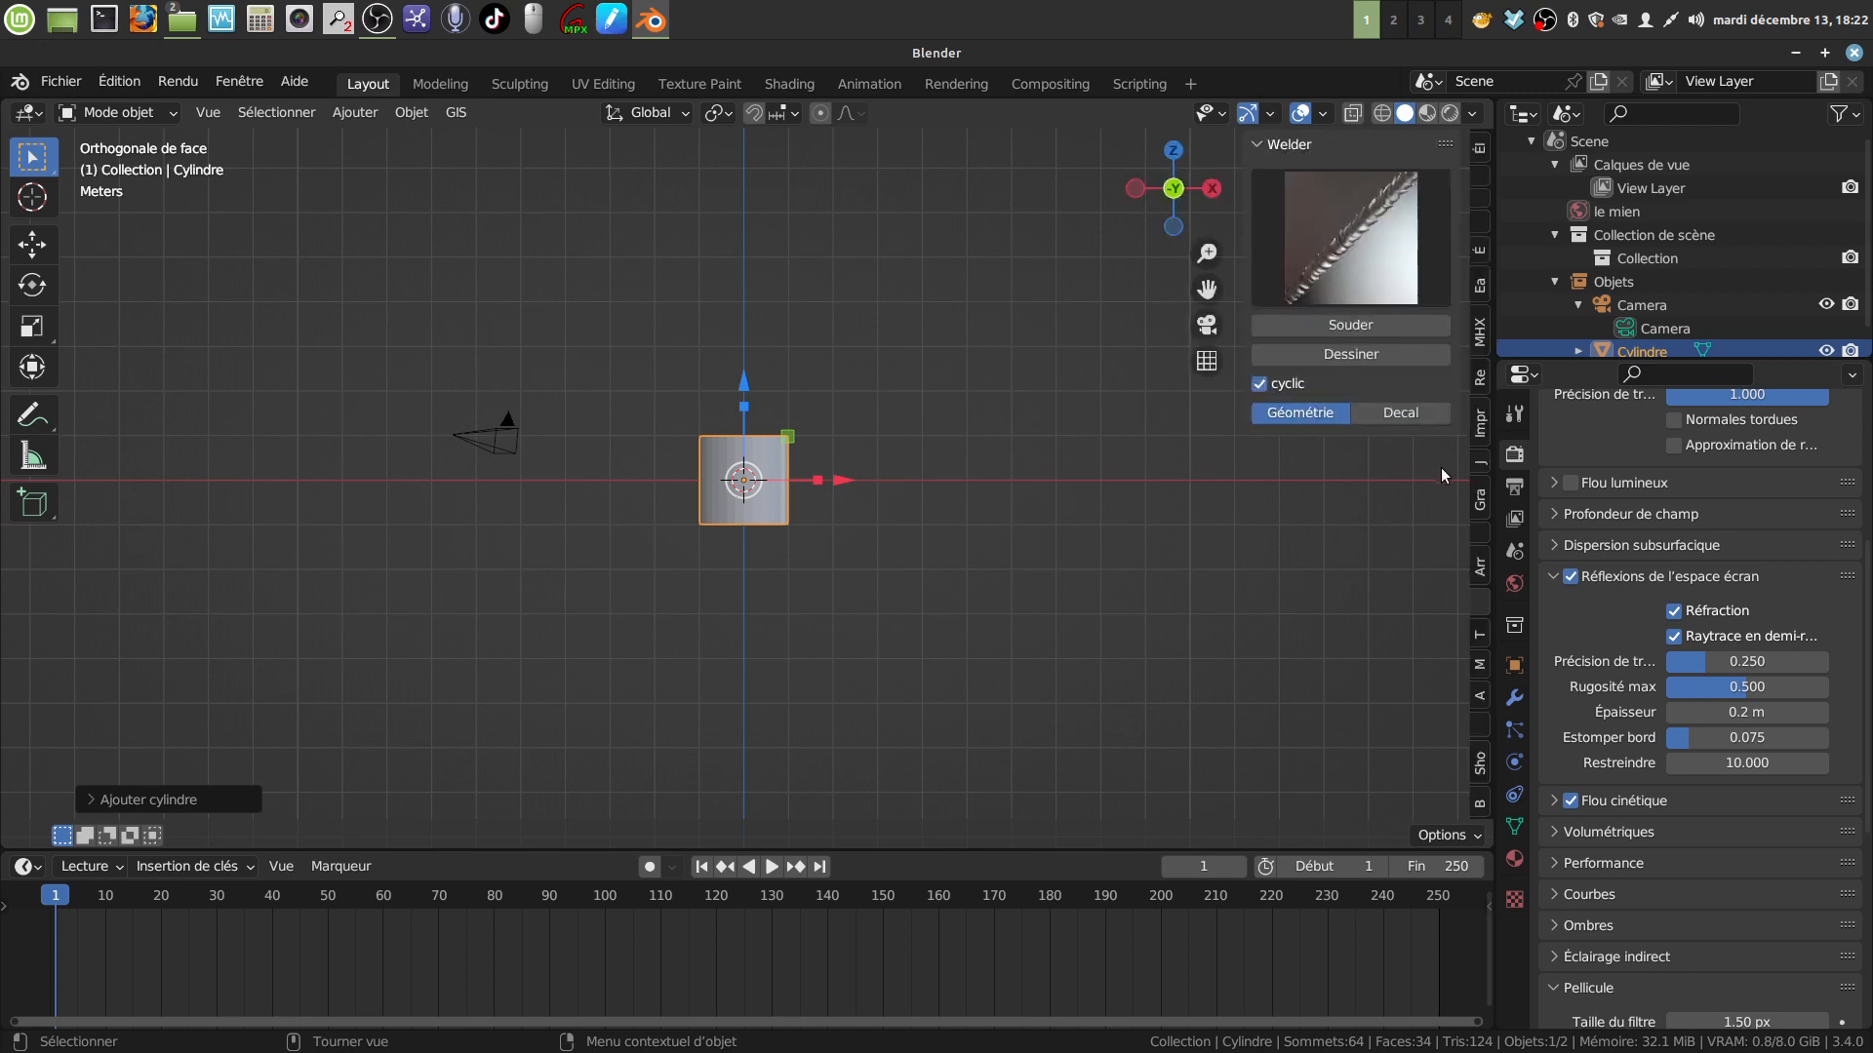
left_click(1480, 431)
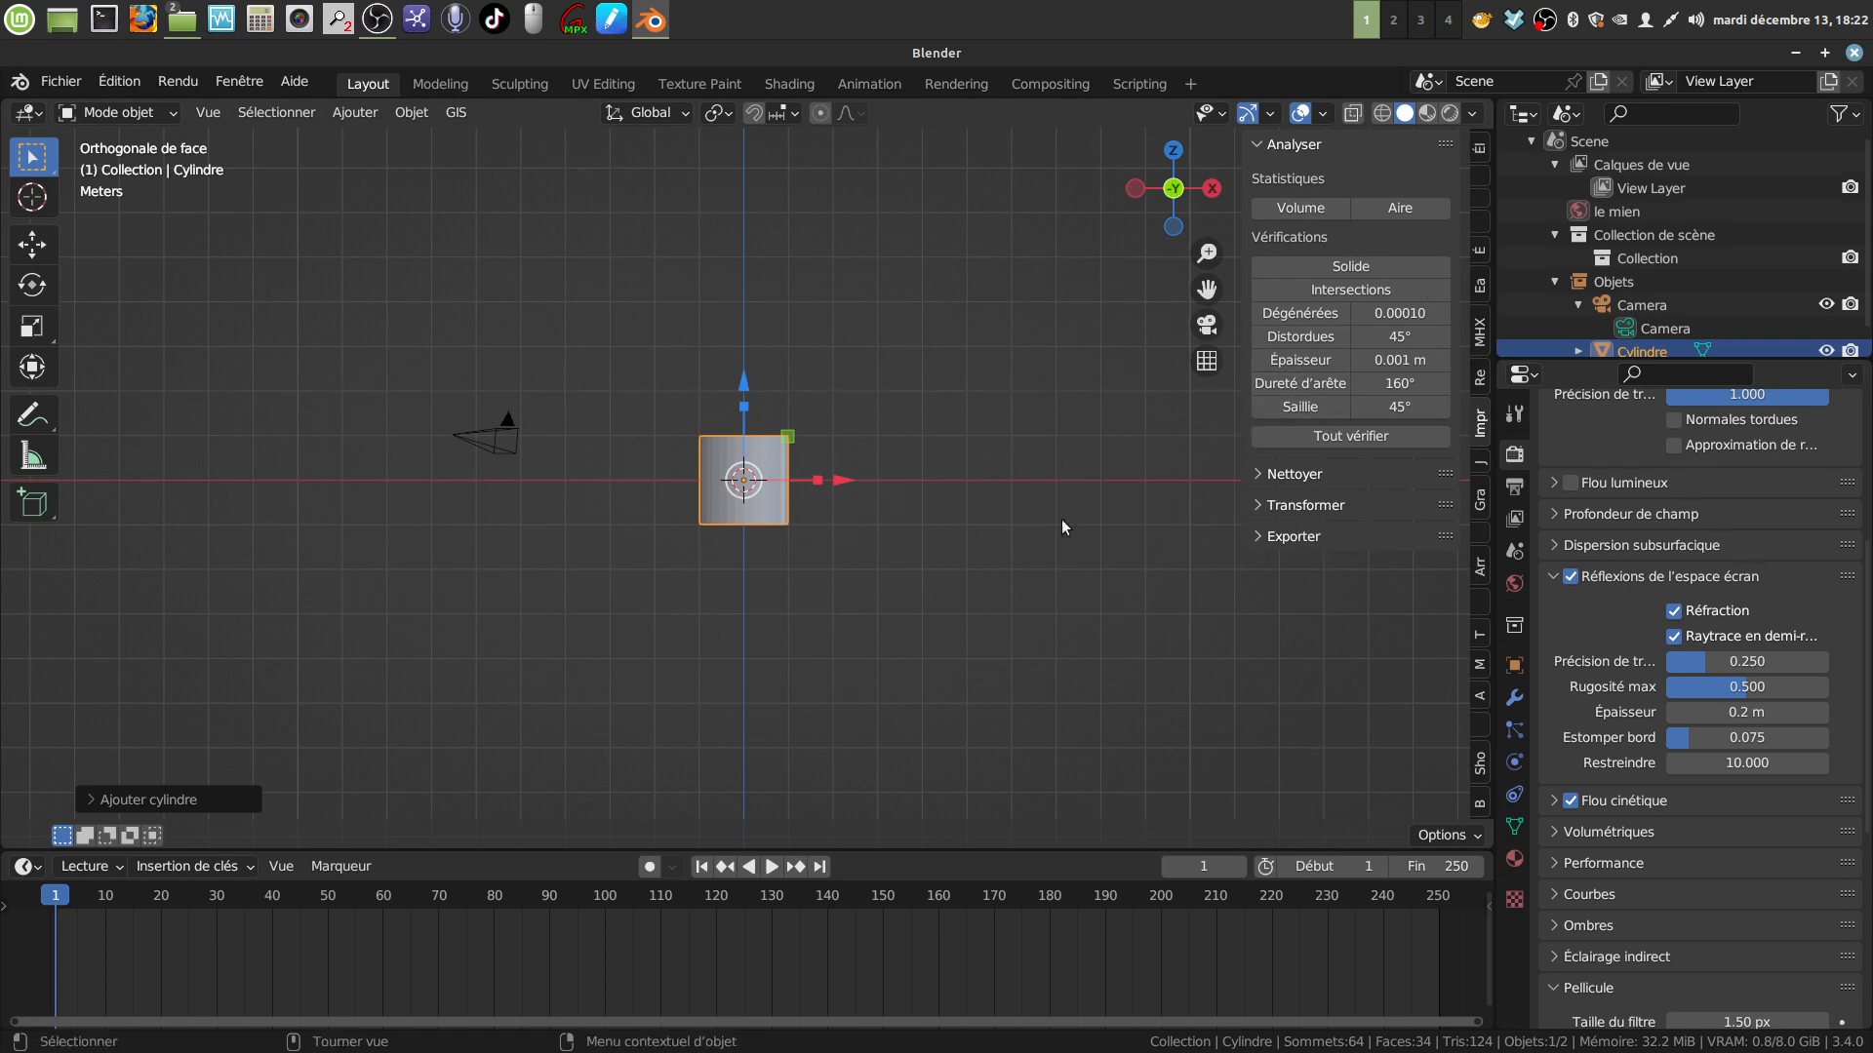
key("n")
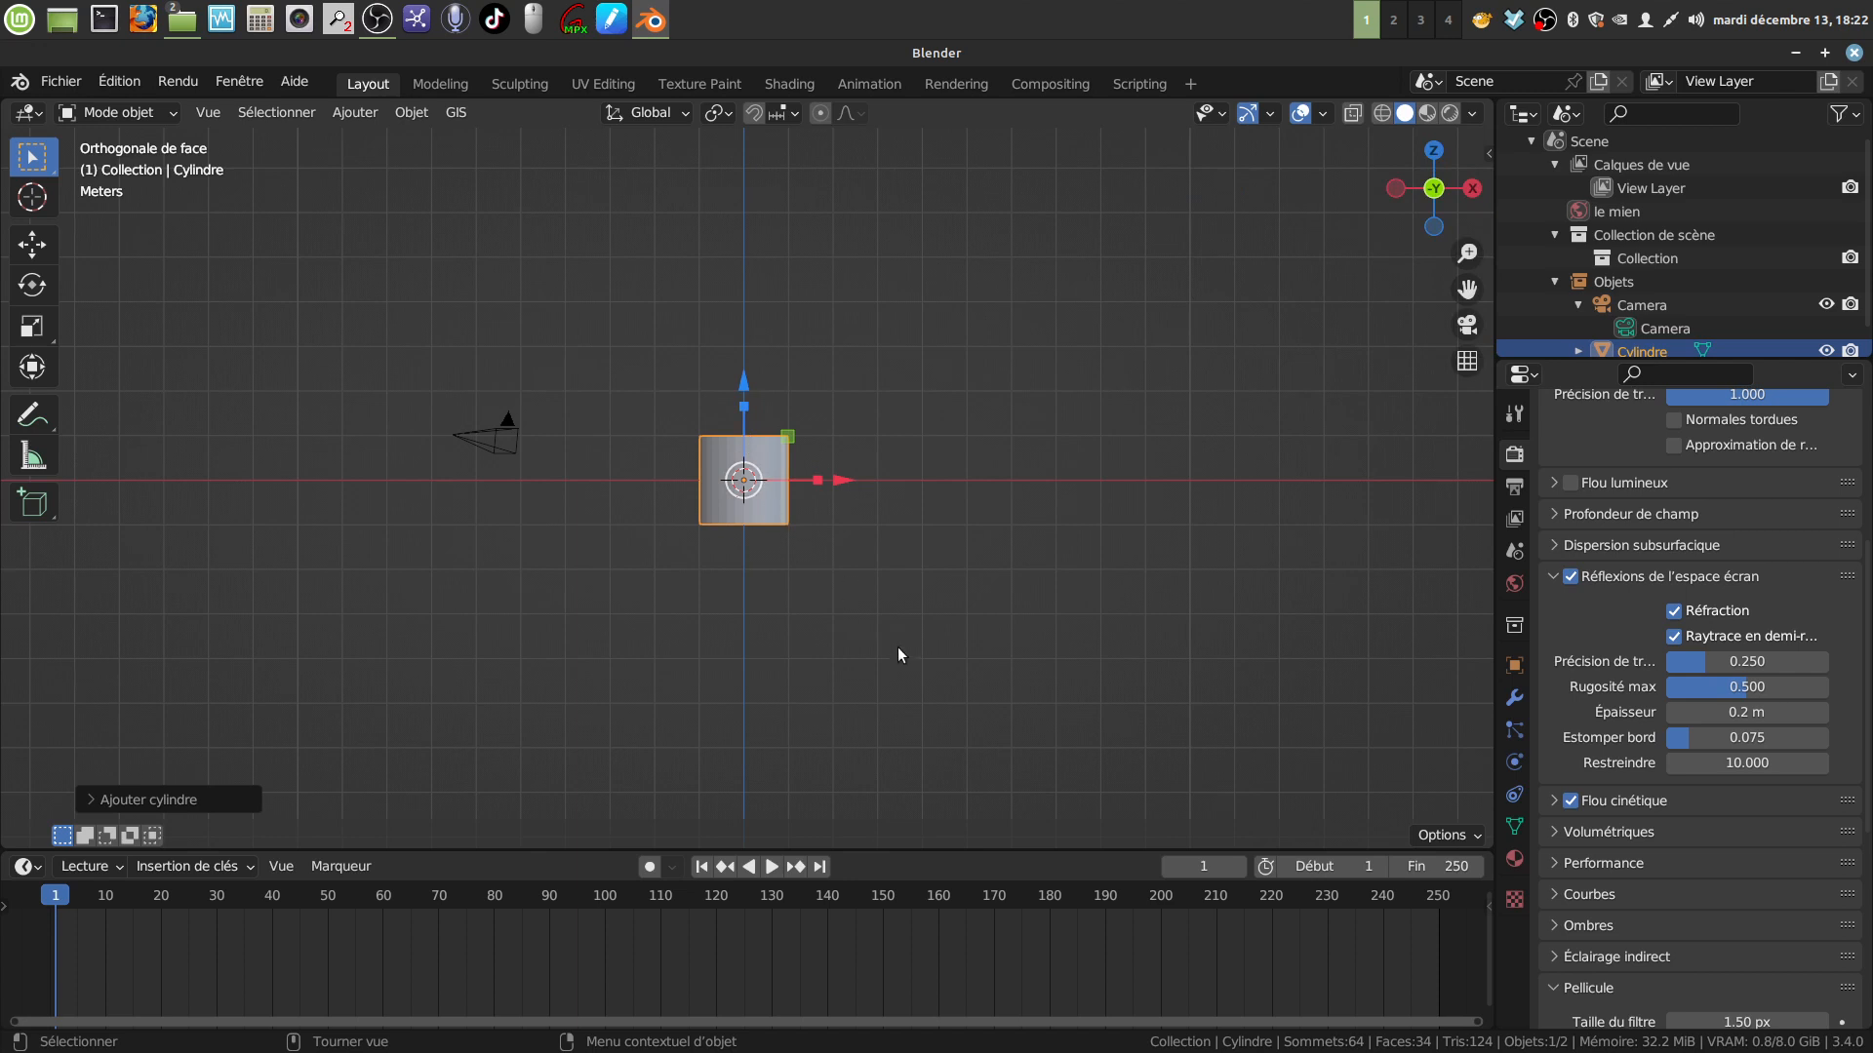
Duplicate the cylinder and place the copy beside the original along the X axis
scroll(897, 639, "up", 3)
middle_click_drag(905, 645, 632, 552, "shift")
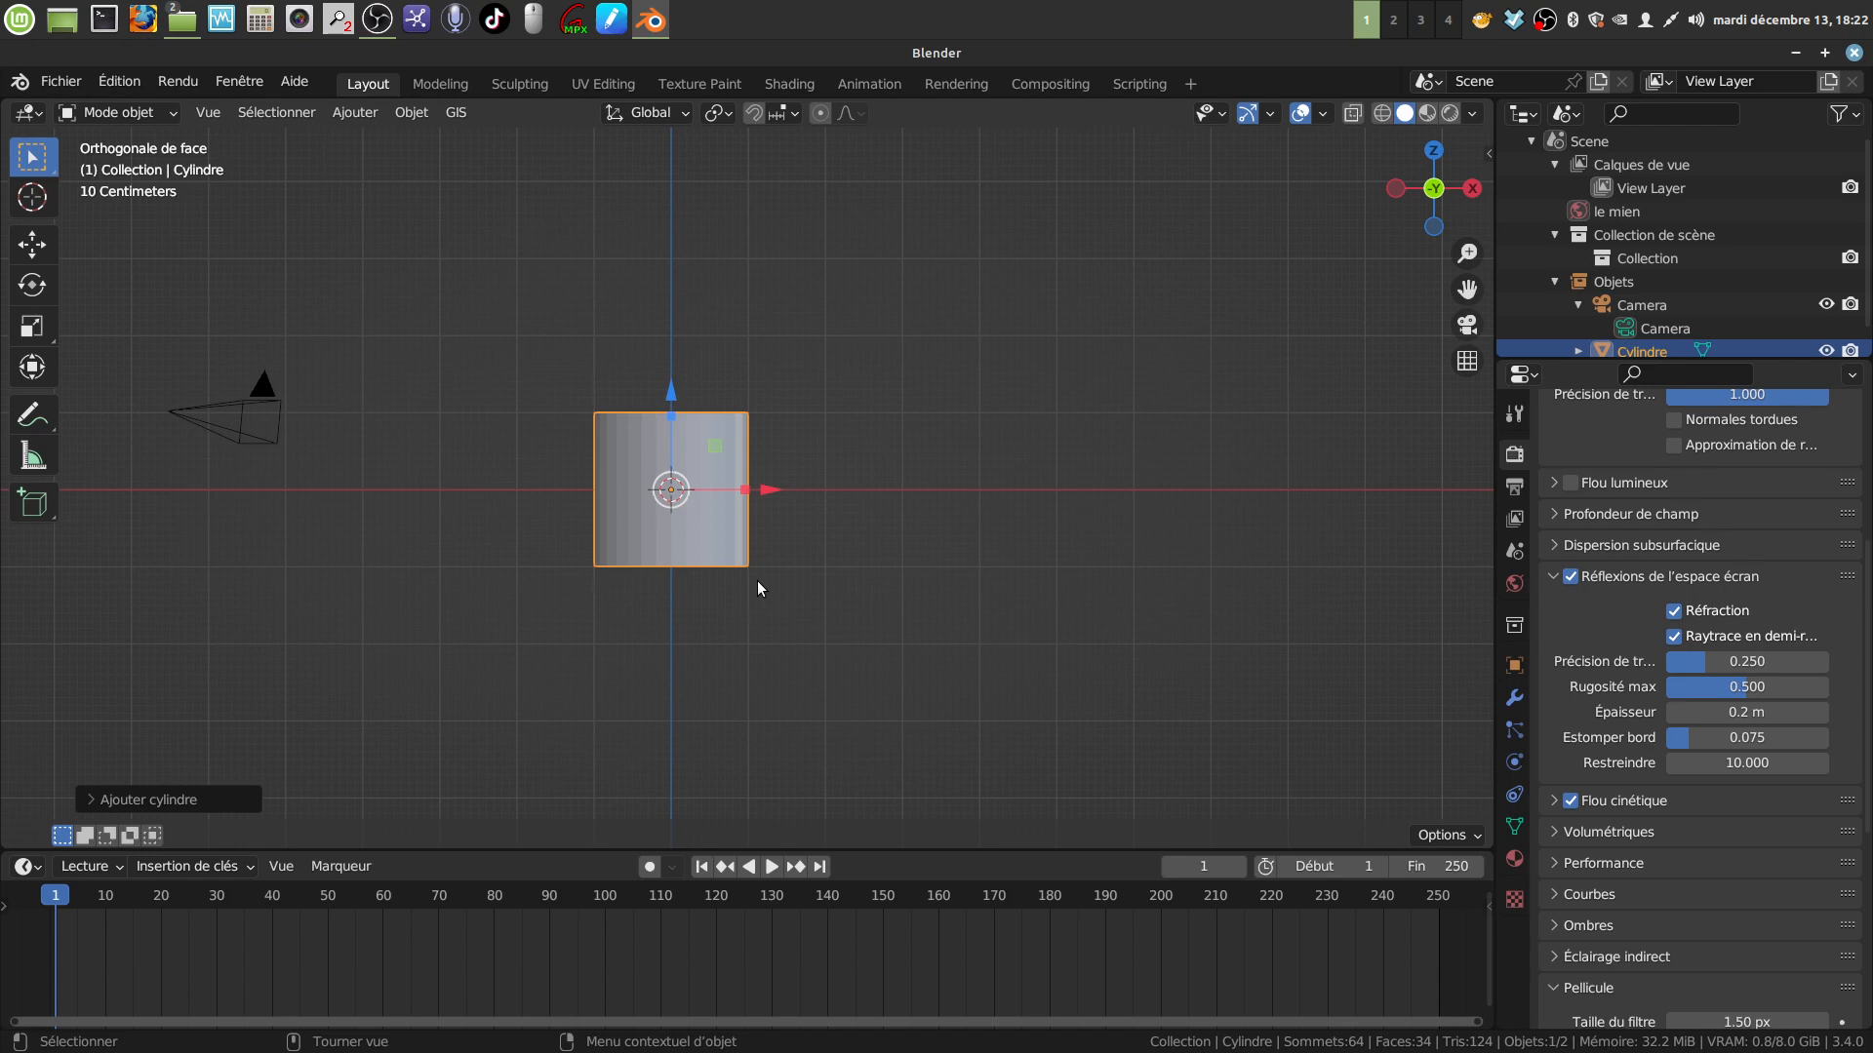
key("shift+d")
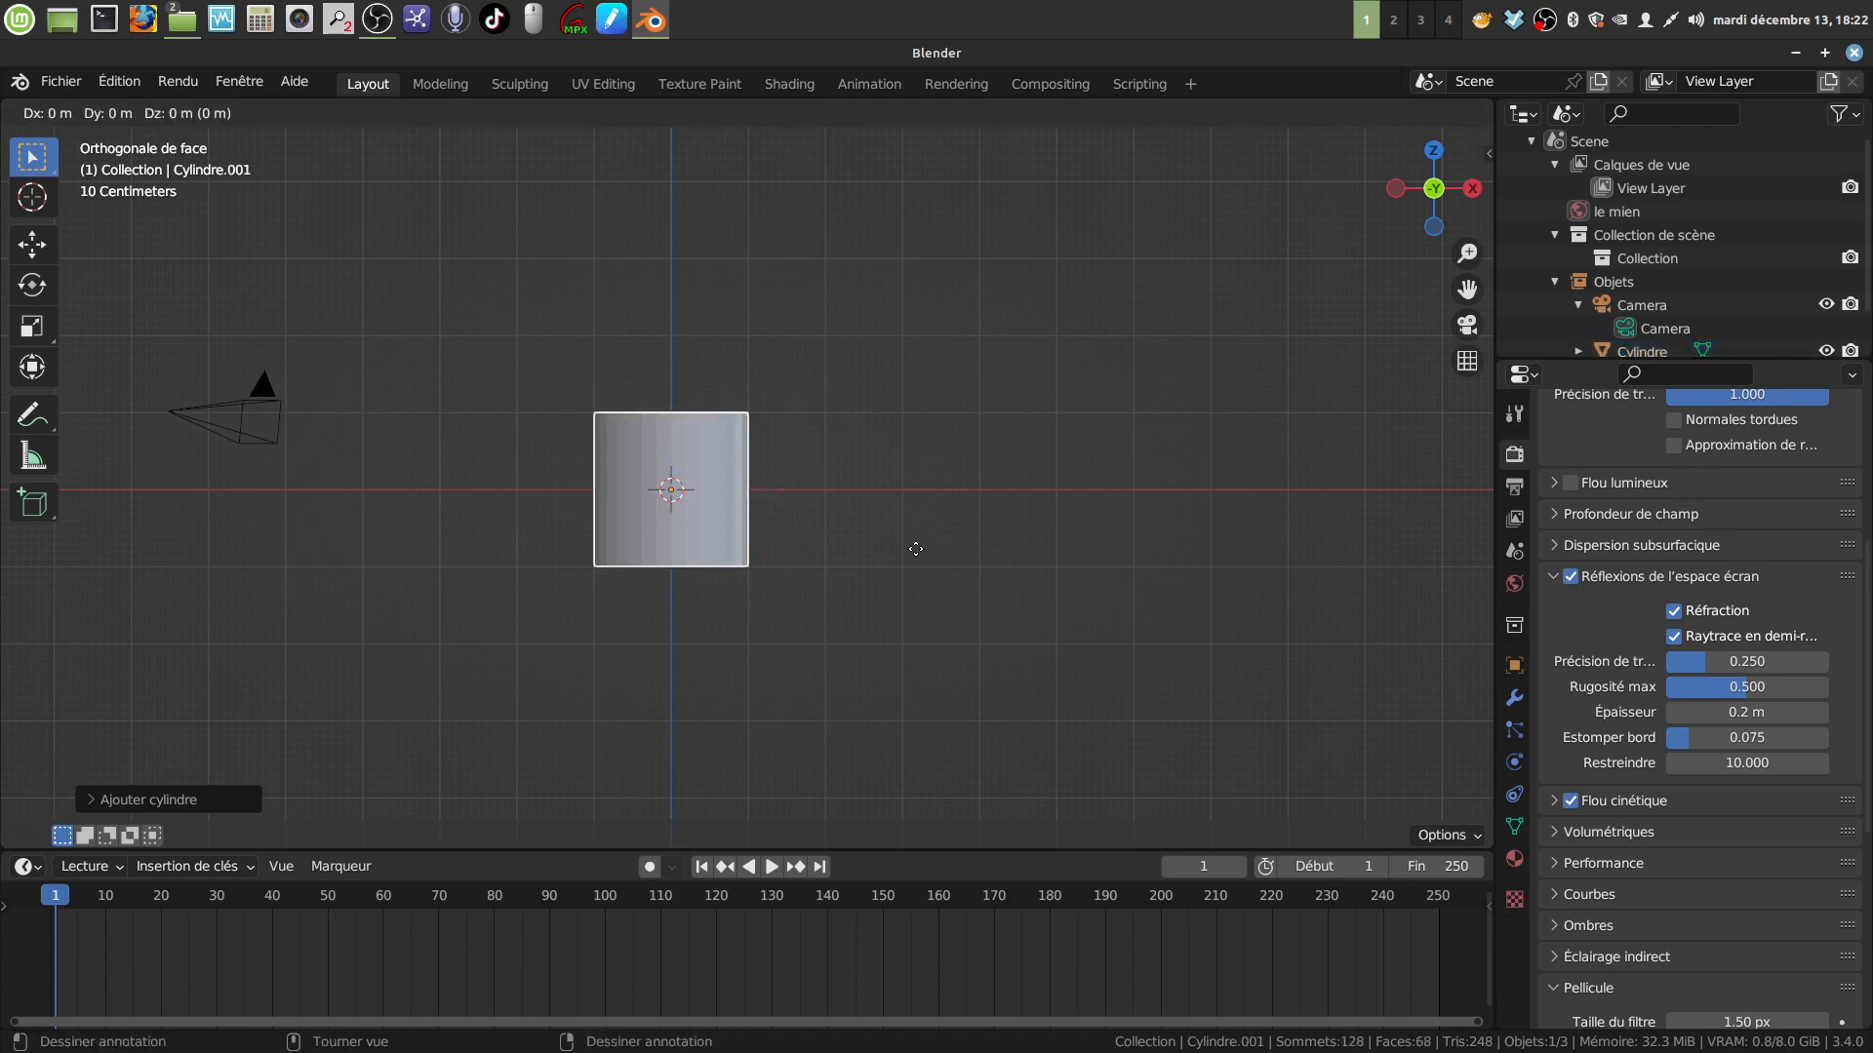
right_click(915, 549)
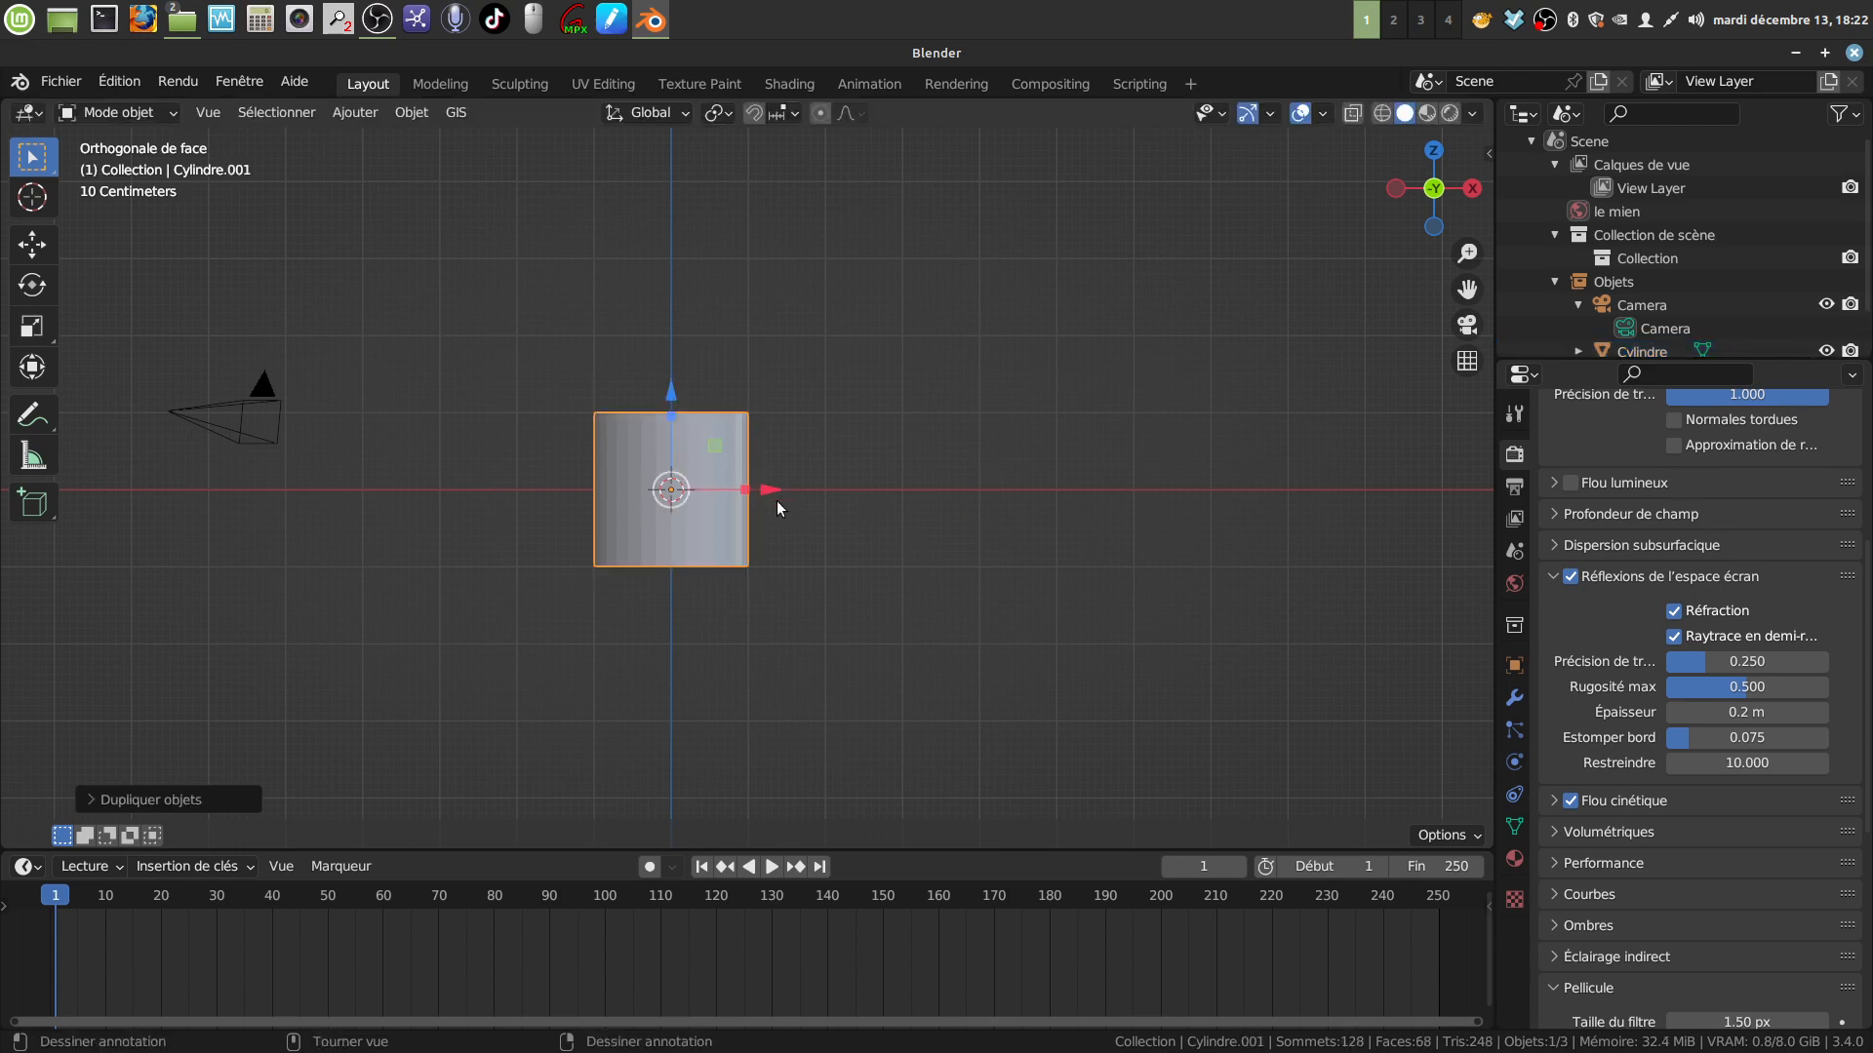
left_click_drag(777, 500, 986, 501)
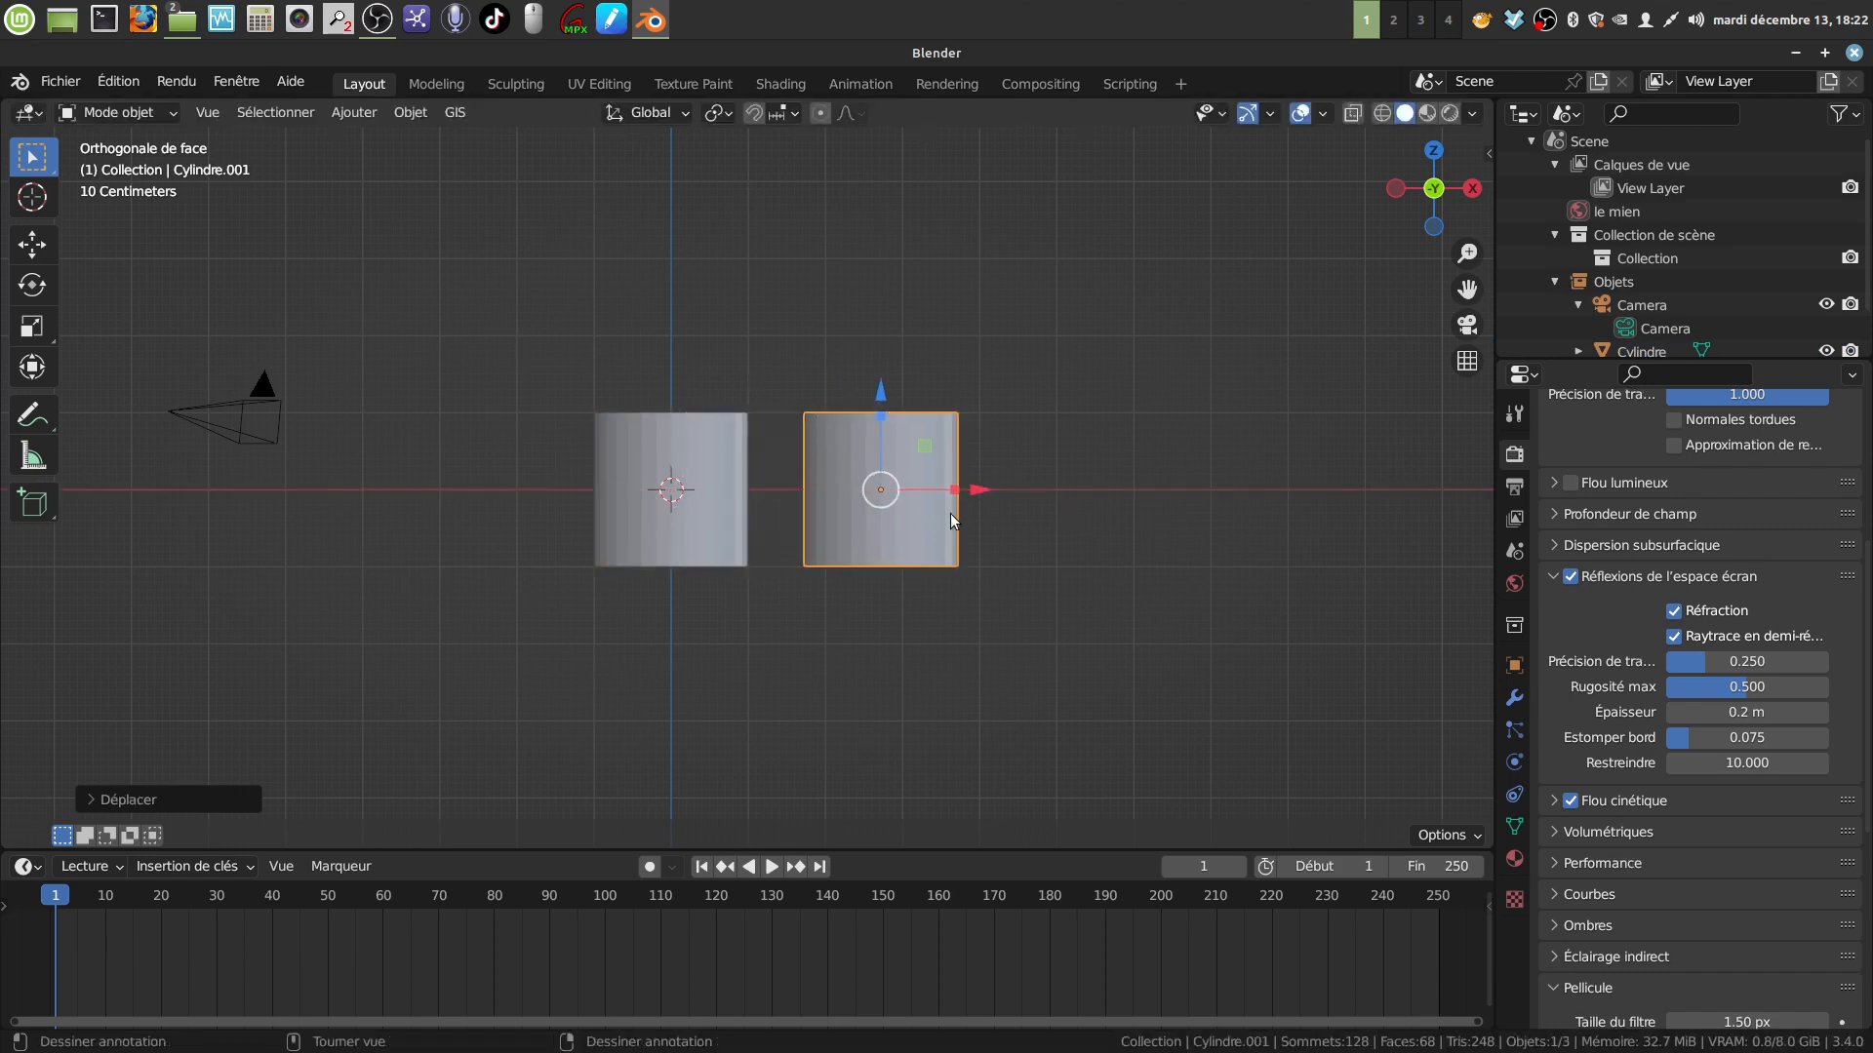
key("s")
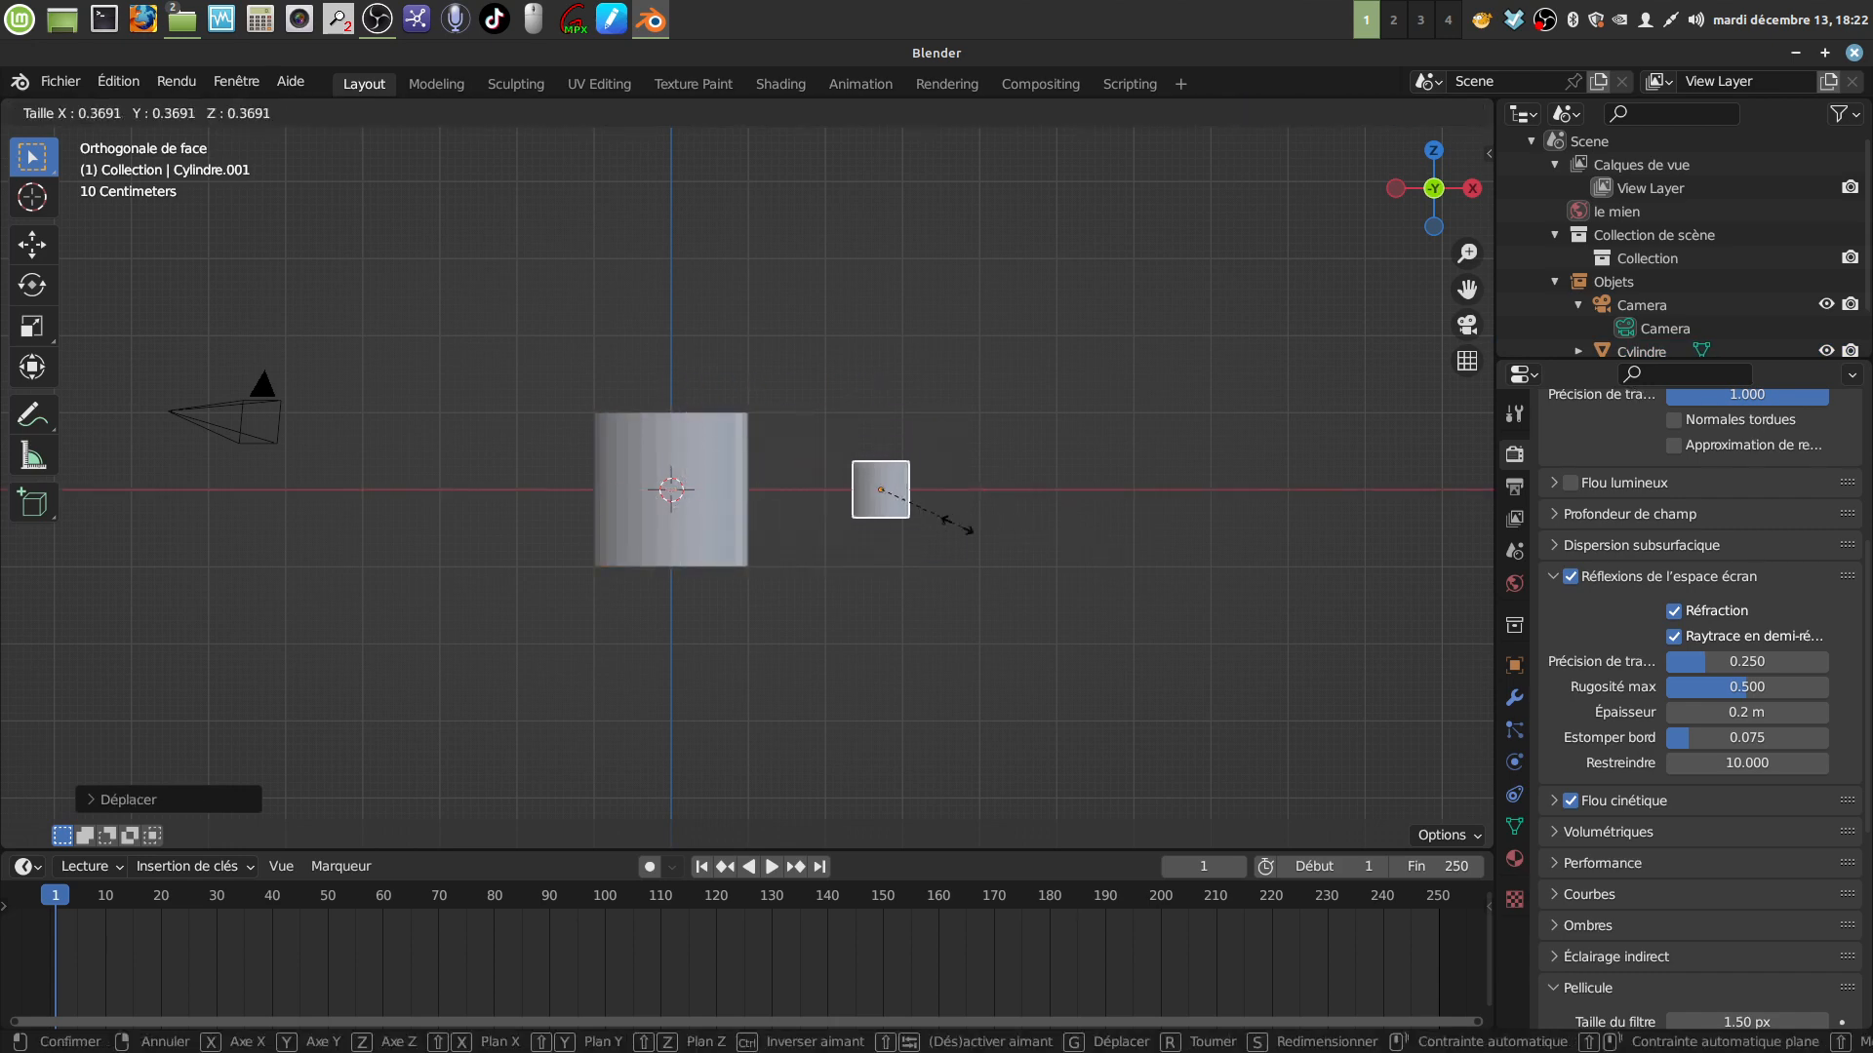
key("Escape")
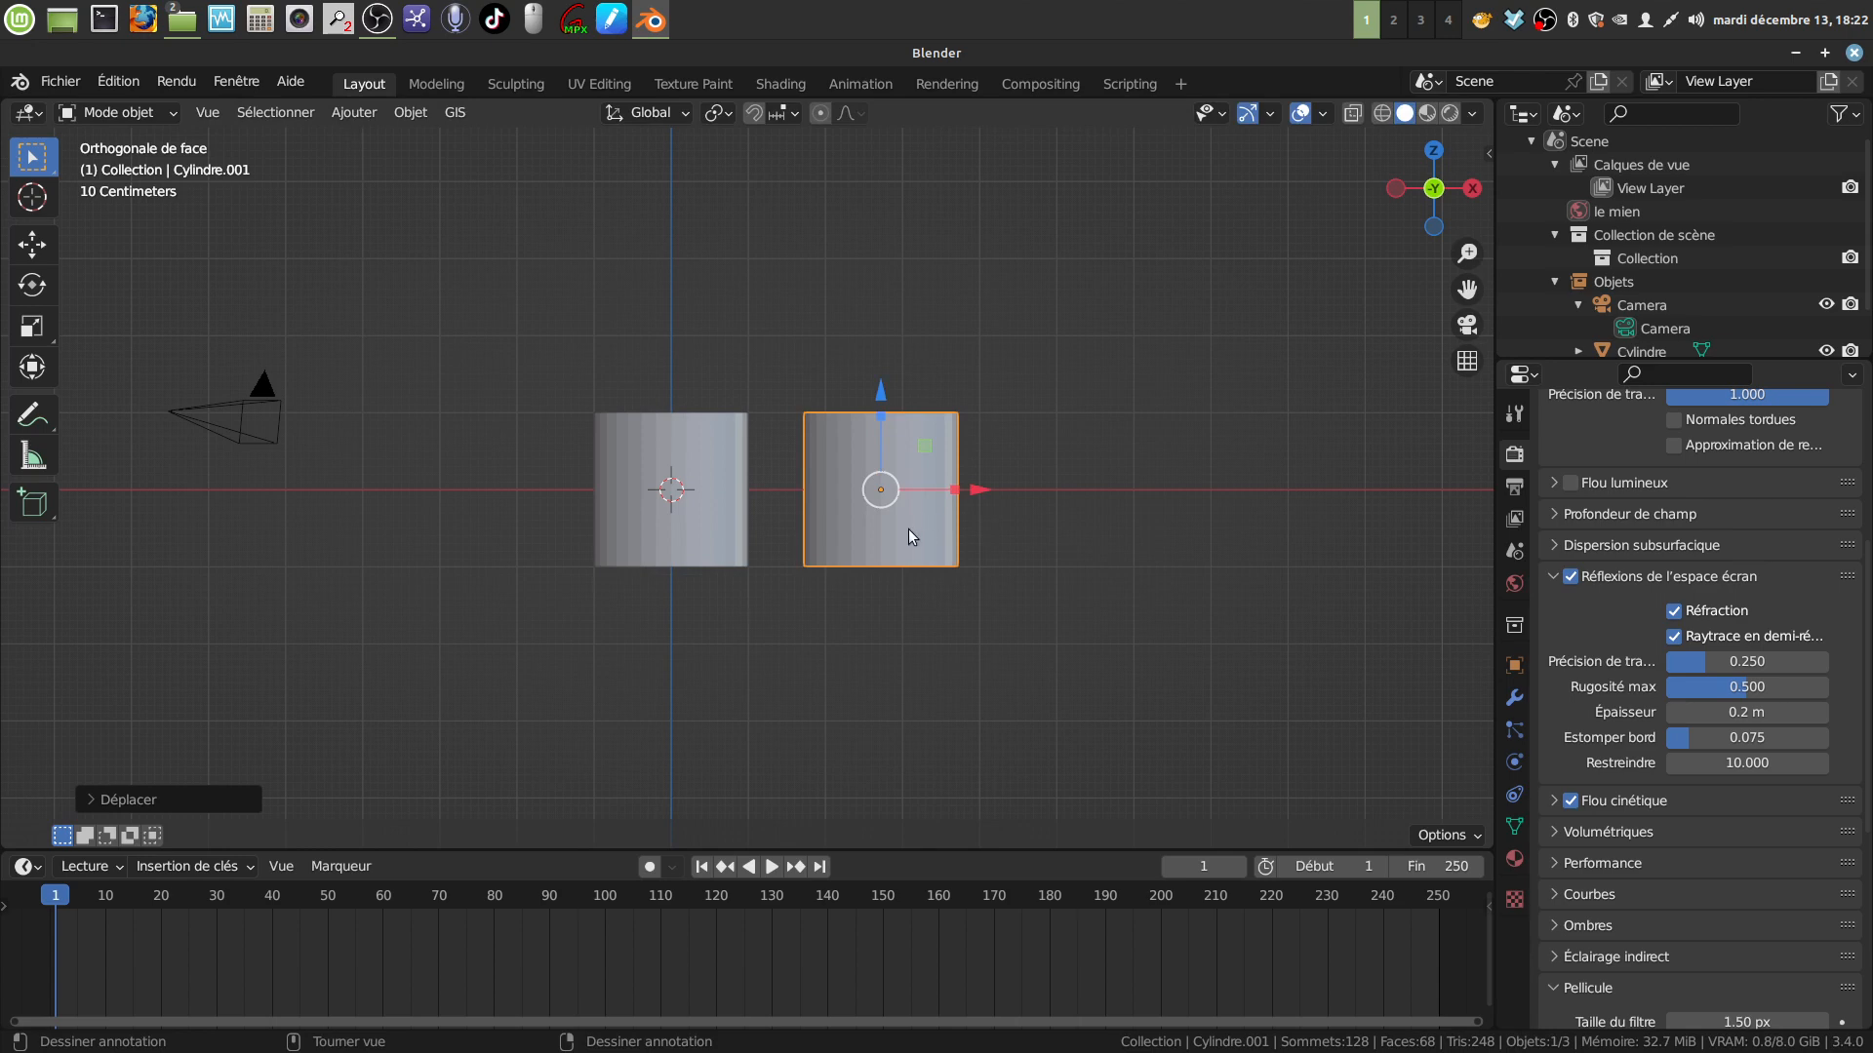
Delete the duplicated cylinder, keeping only the original
middle_click_drag(921, 519, 899, 536)
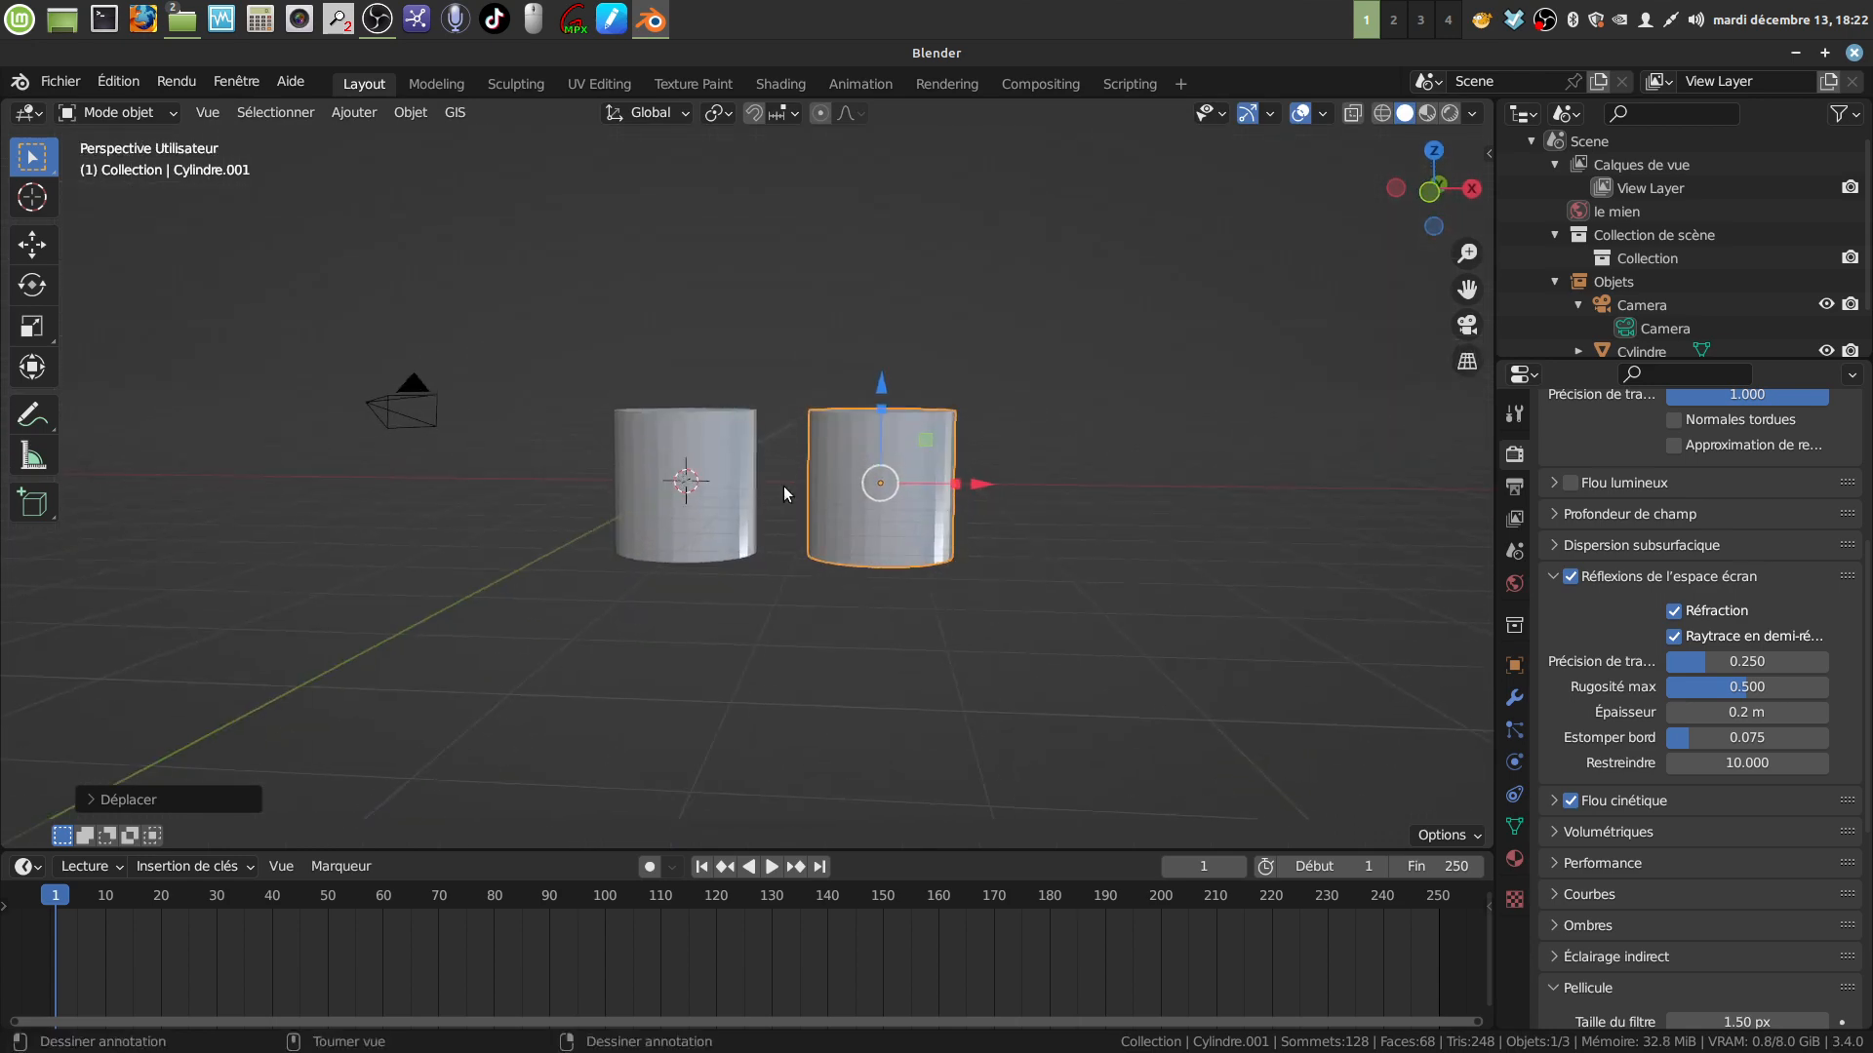
mouse_move(687, 436)
middle_mouse_down()
mouse_move(715, 431)
mouse_move(712, 452)
middle_mouse_up()
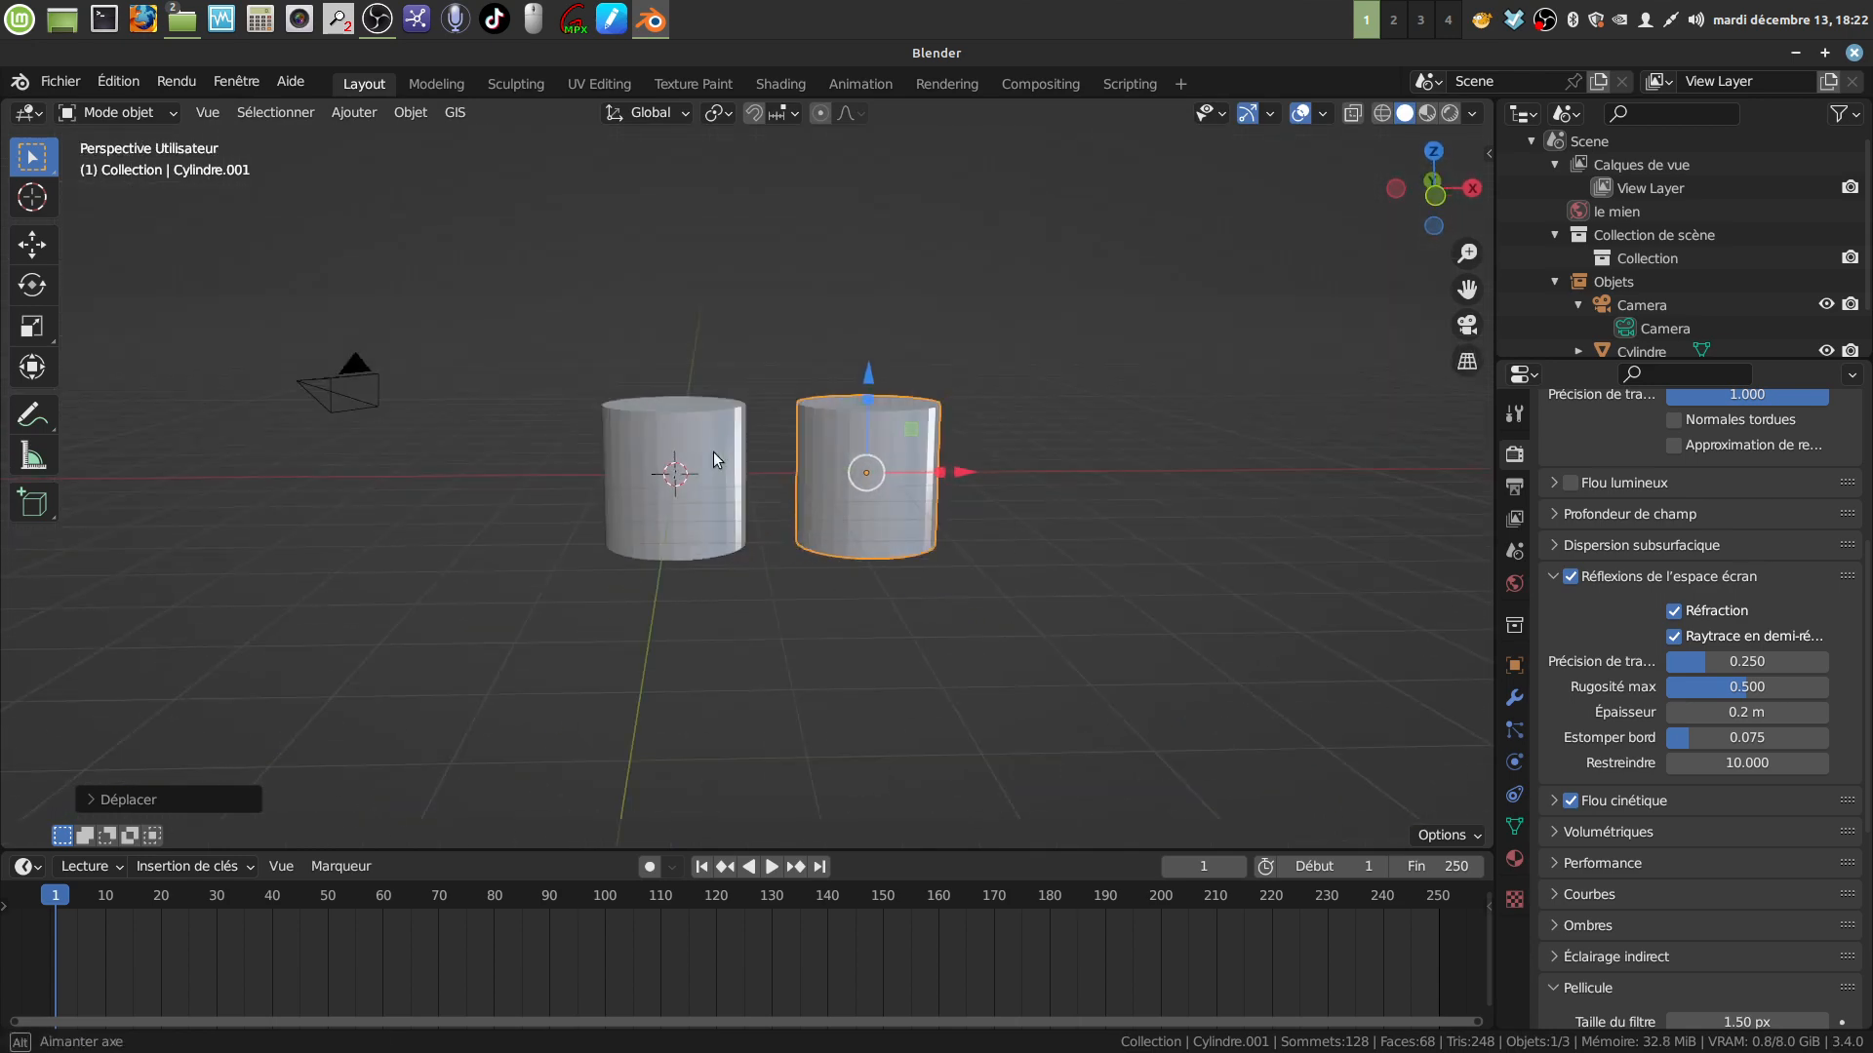
middle_click_drag(899, 595, 890, 581)
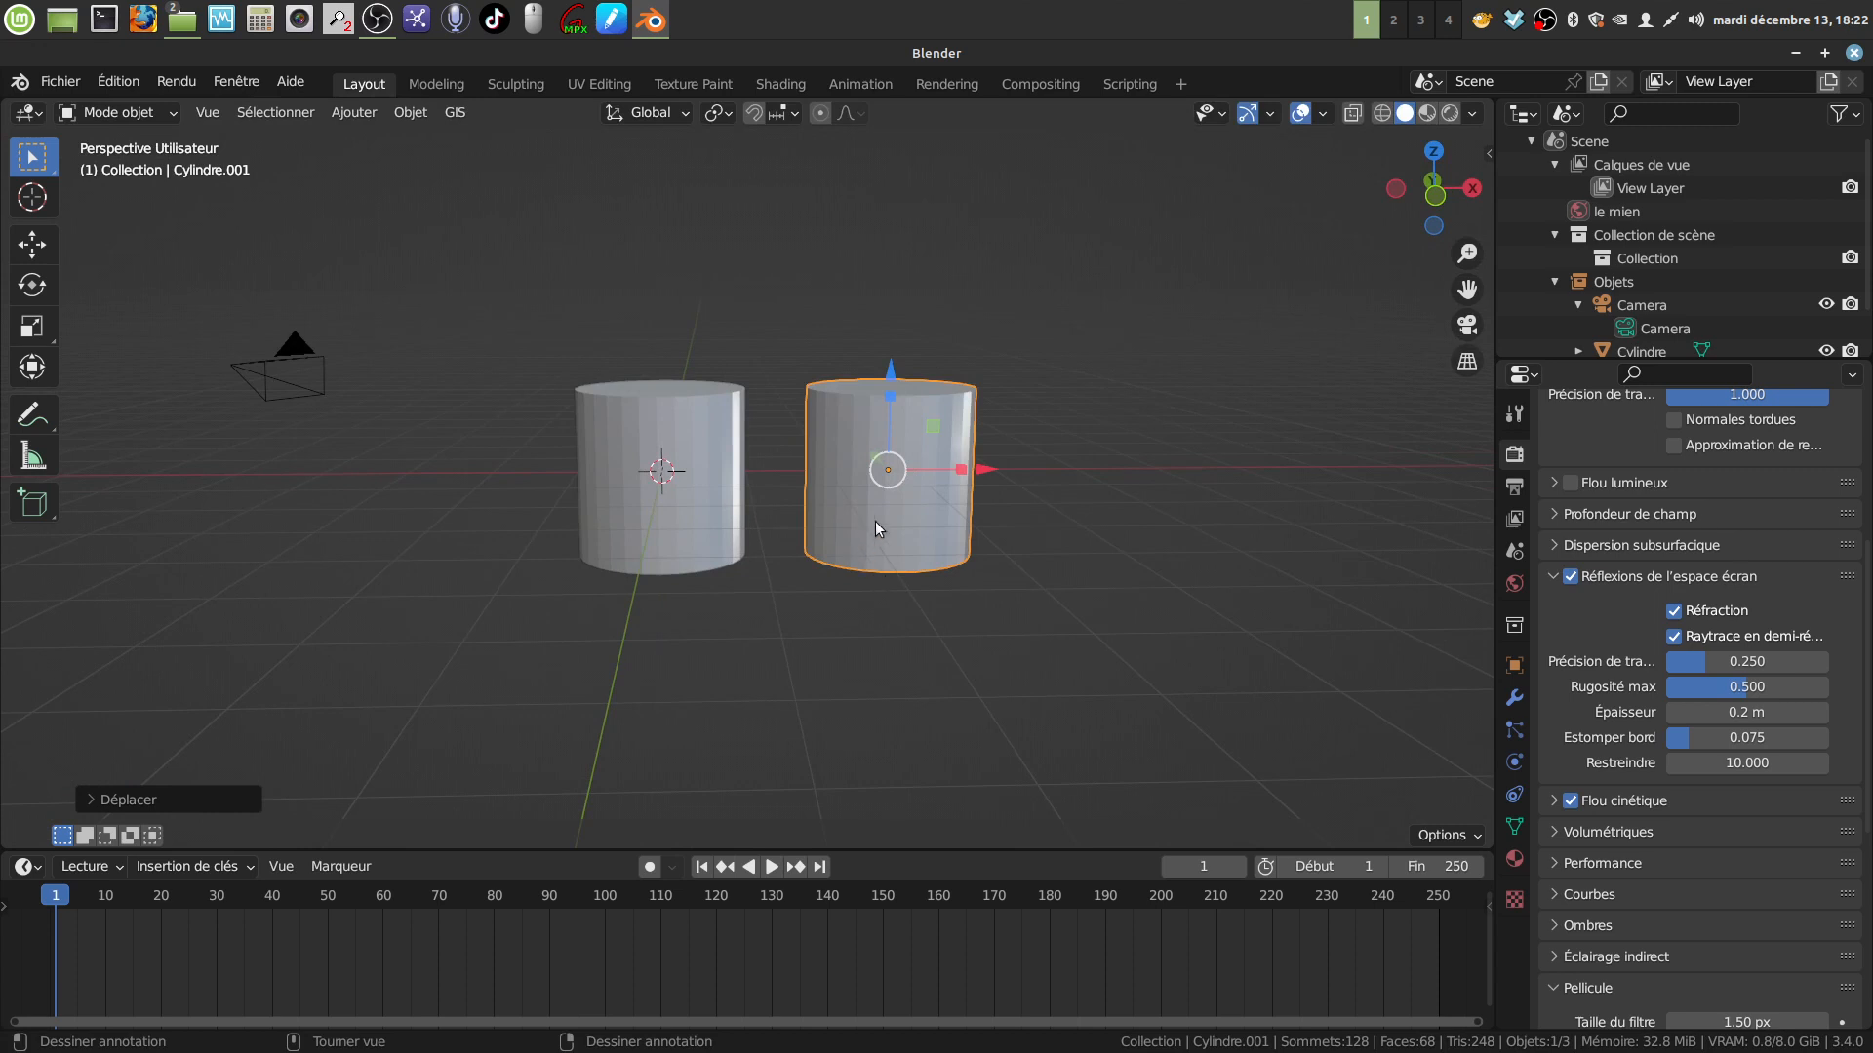
key("x")
Scale the original cylinder's top face down to about 0.53 in Edit Mode to taper the shape
left_click(702, 468)
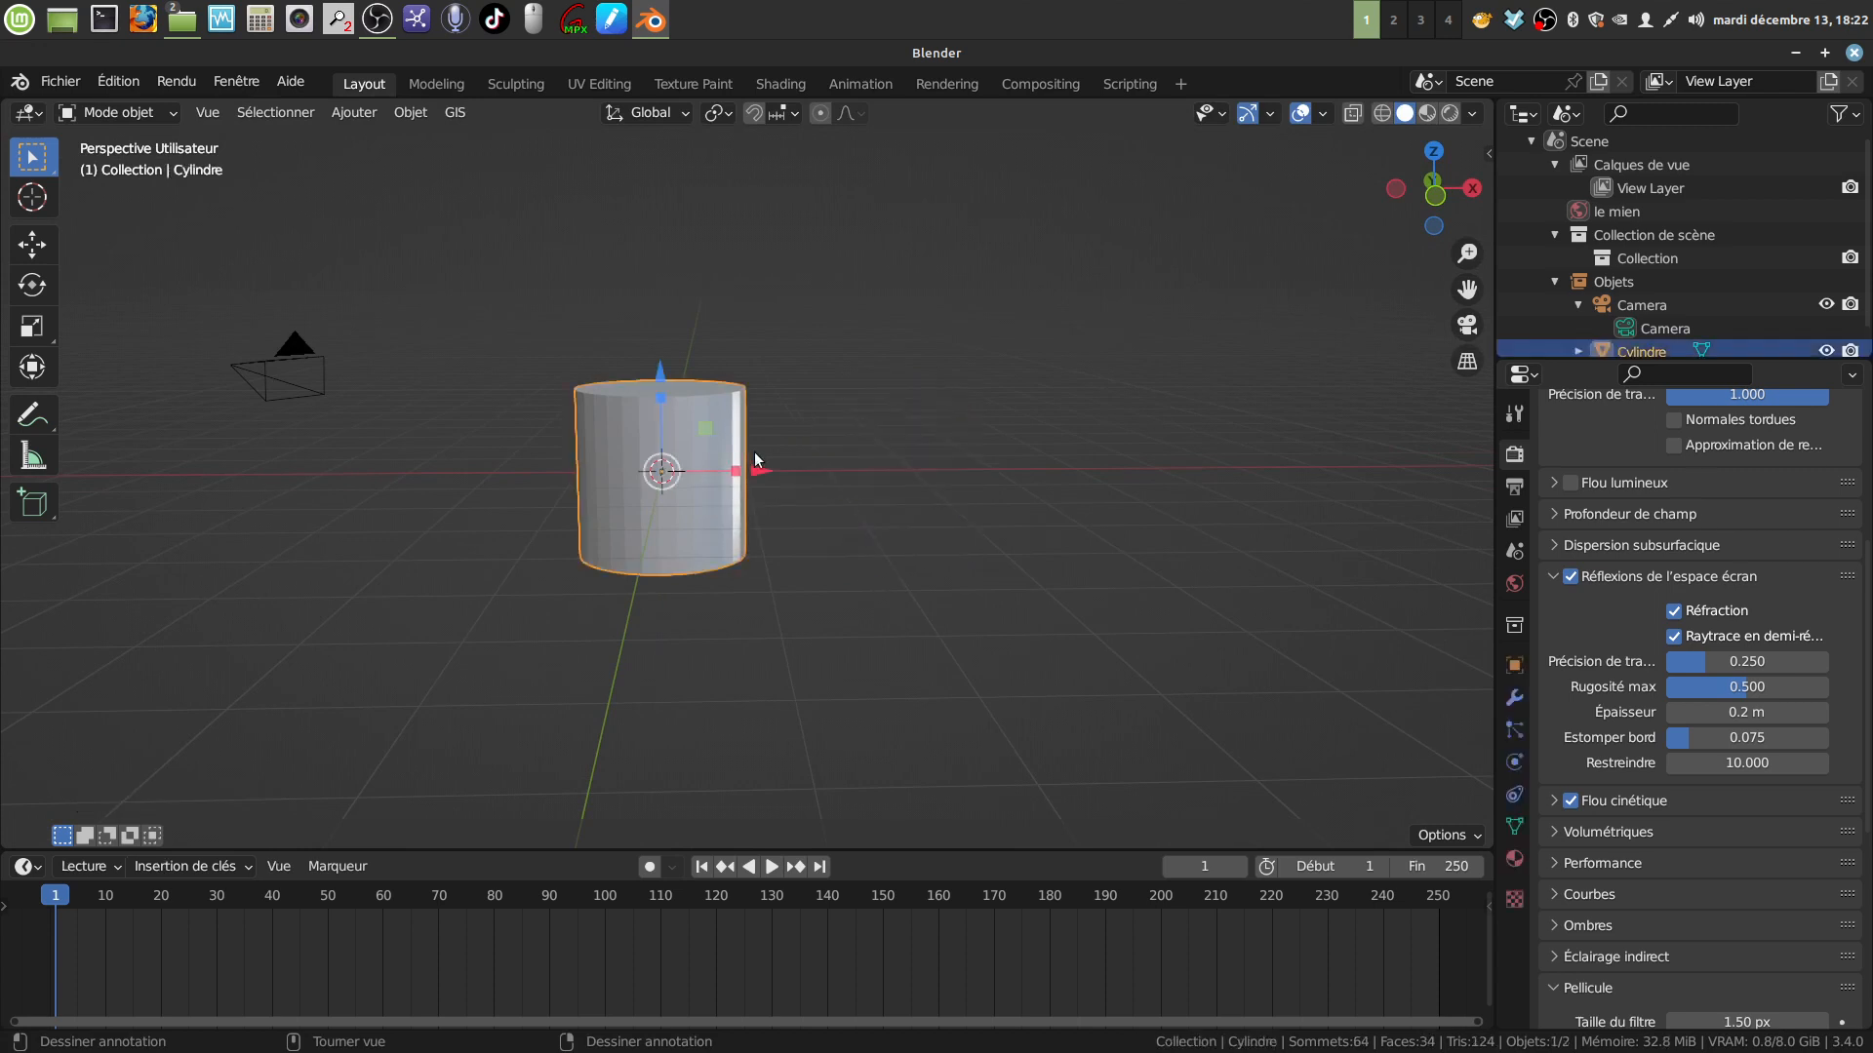
middle_click_drag(753, 452, 745, 519)
key("Tab")
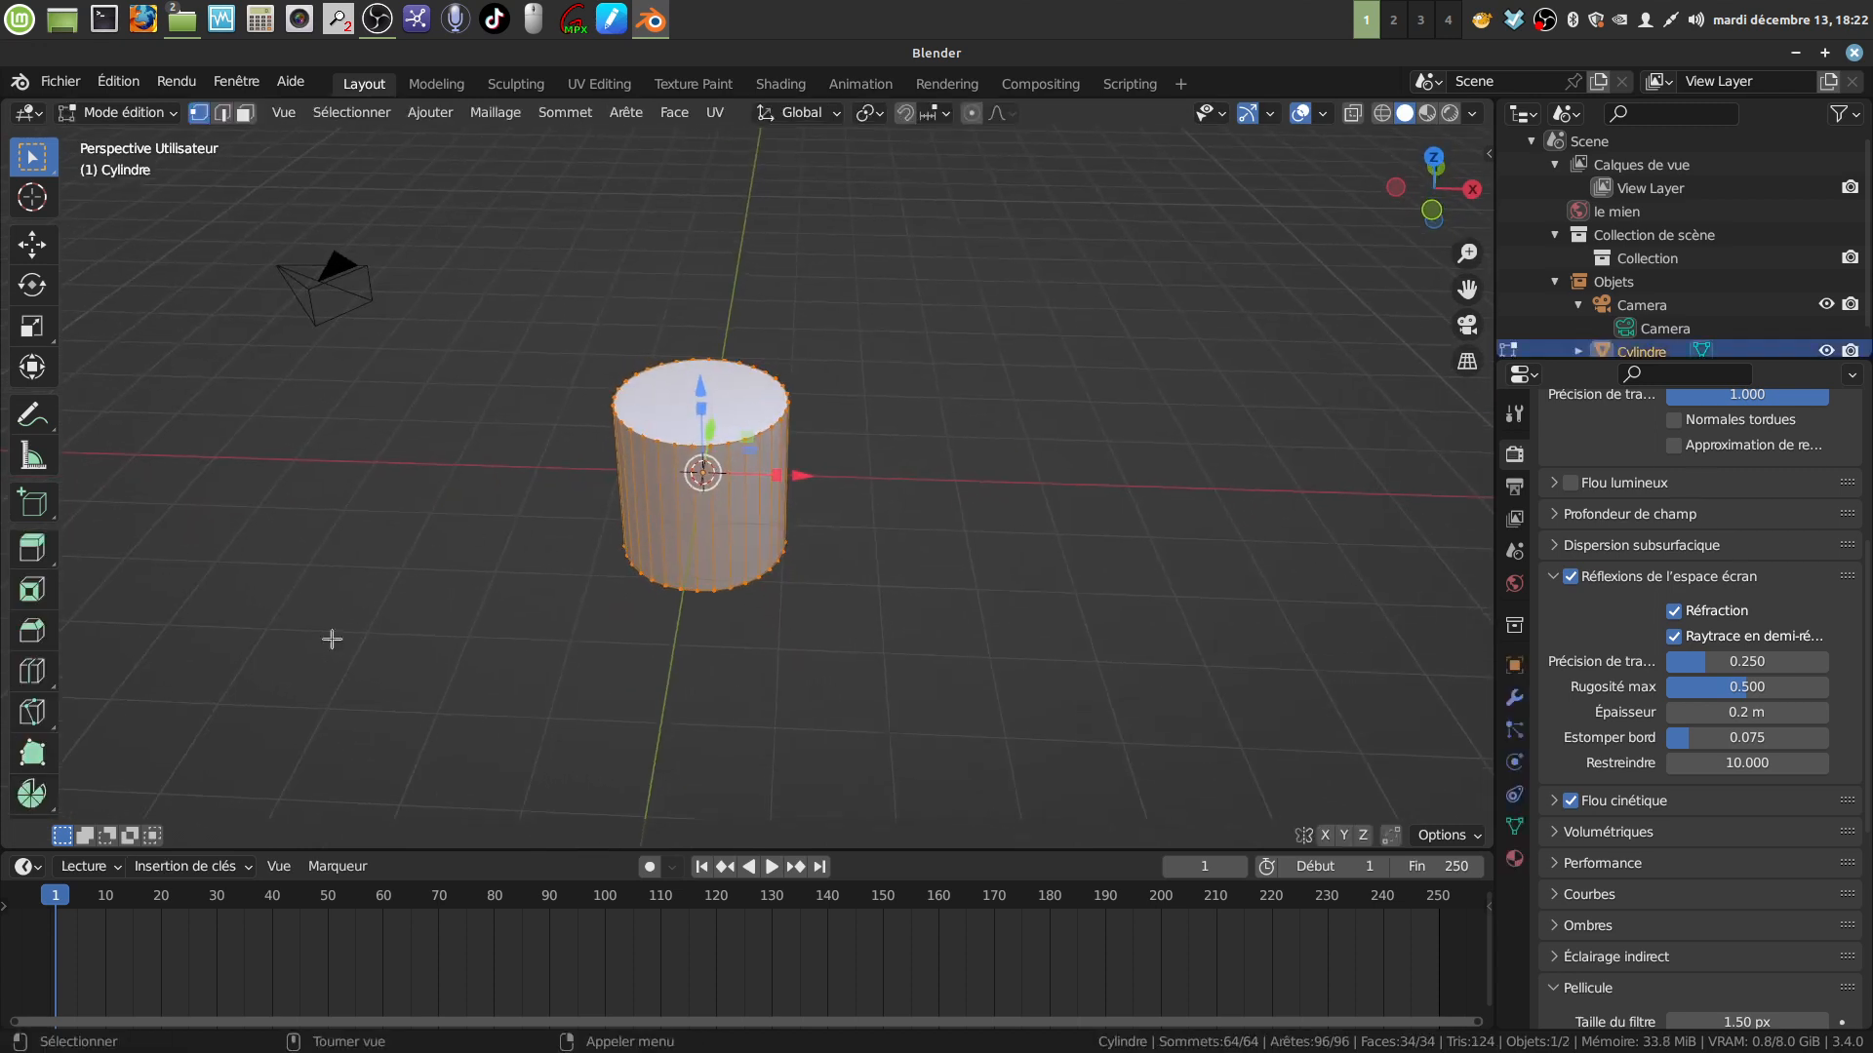
left_click(244, 112)
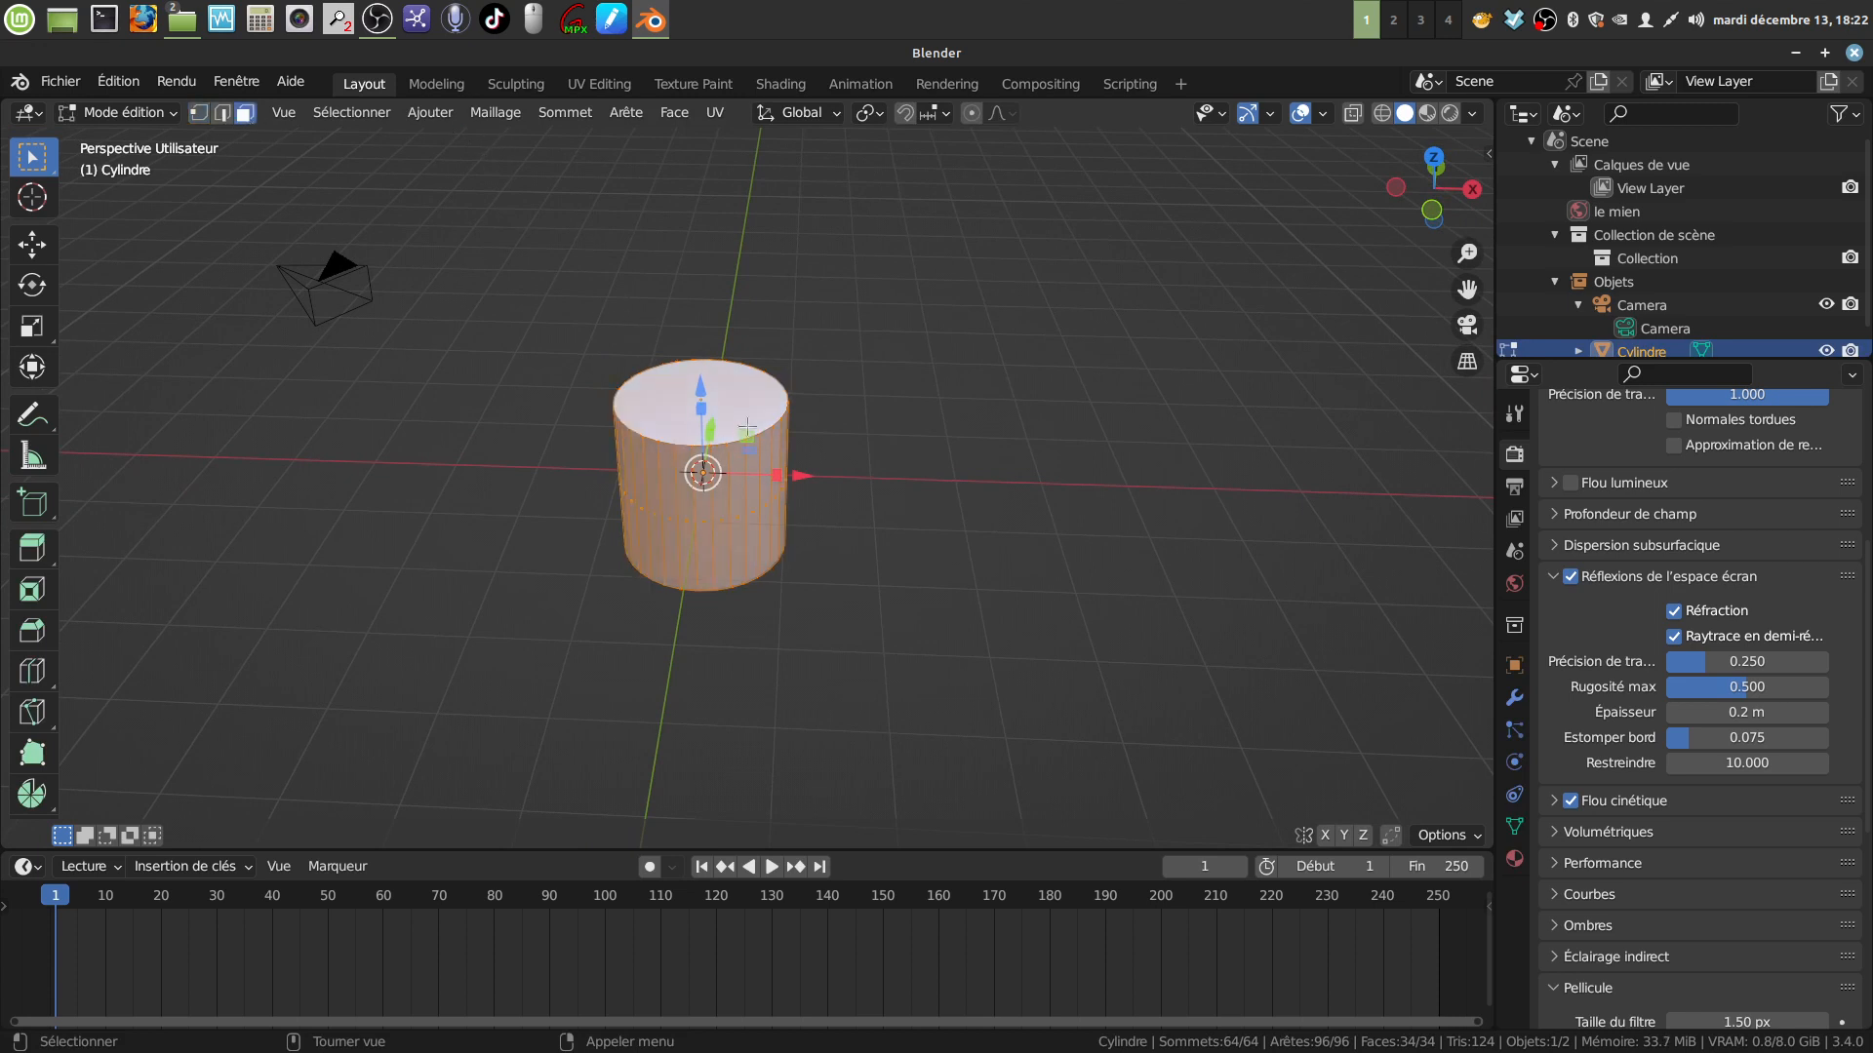
left_click(738, 410)
key("s")
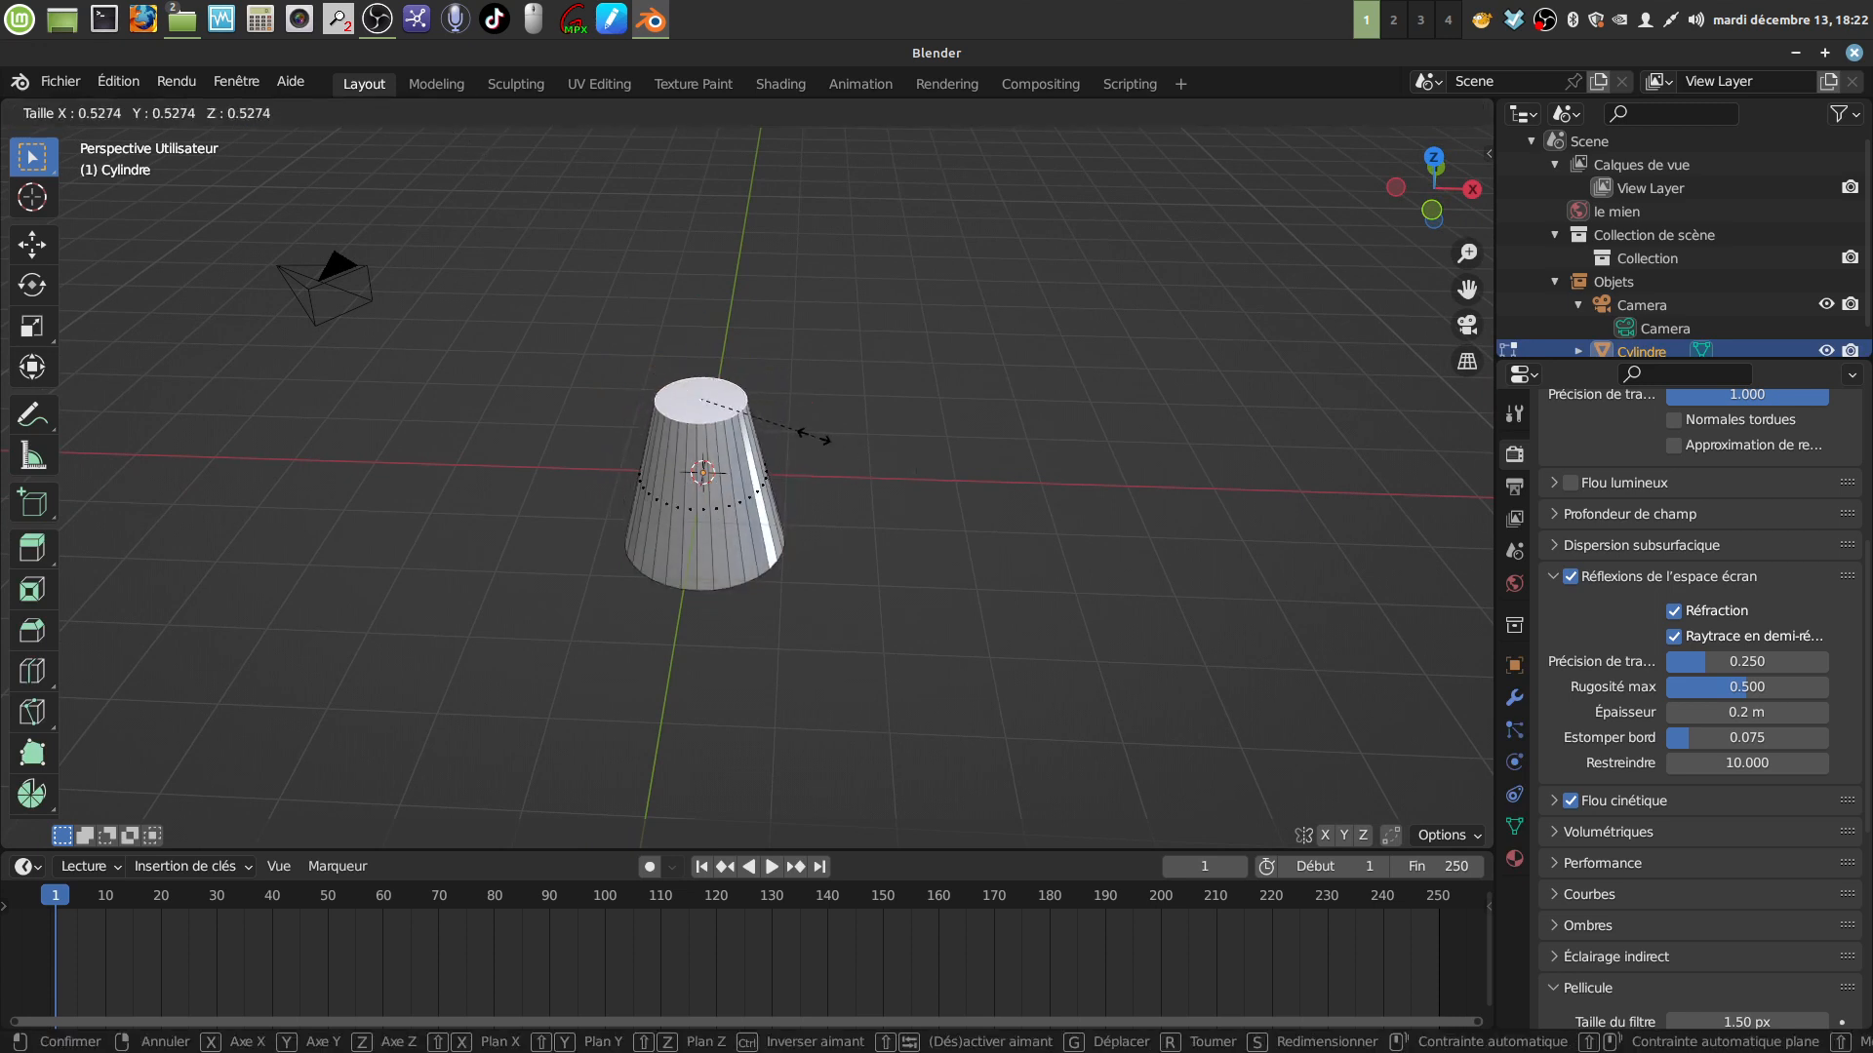
left_click(814, 434)
Lower the tapered cylinder's top face along the Z axis and return to Object Mode
middle_click_drag(815, 434, 727, 352)
left_click_drag(706, 317, 696, 383)
middle_click_drag(821, 589, 682, 483)
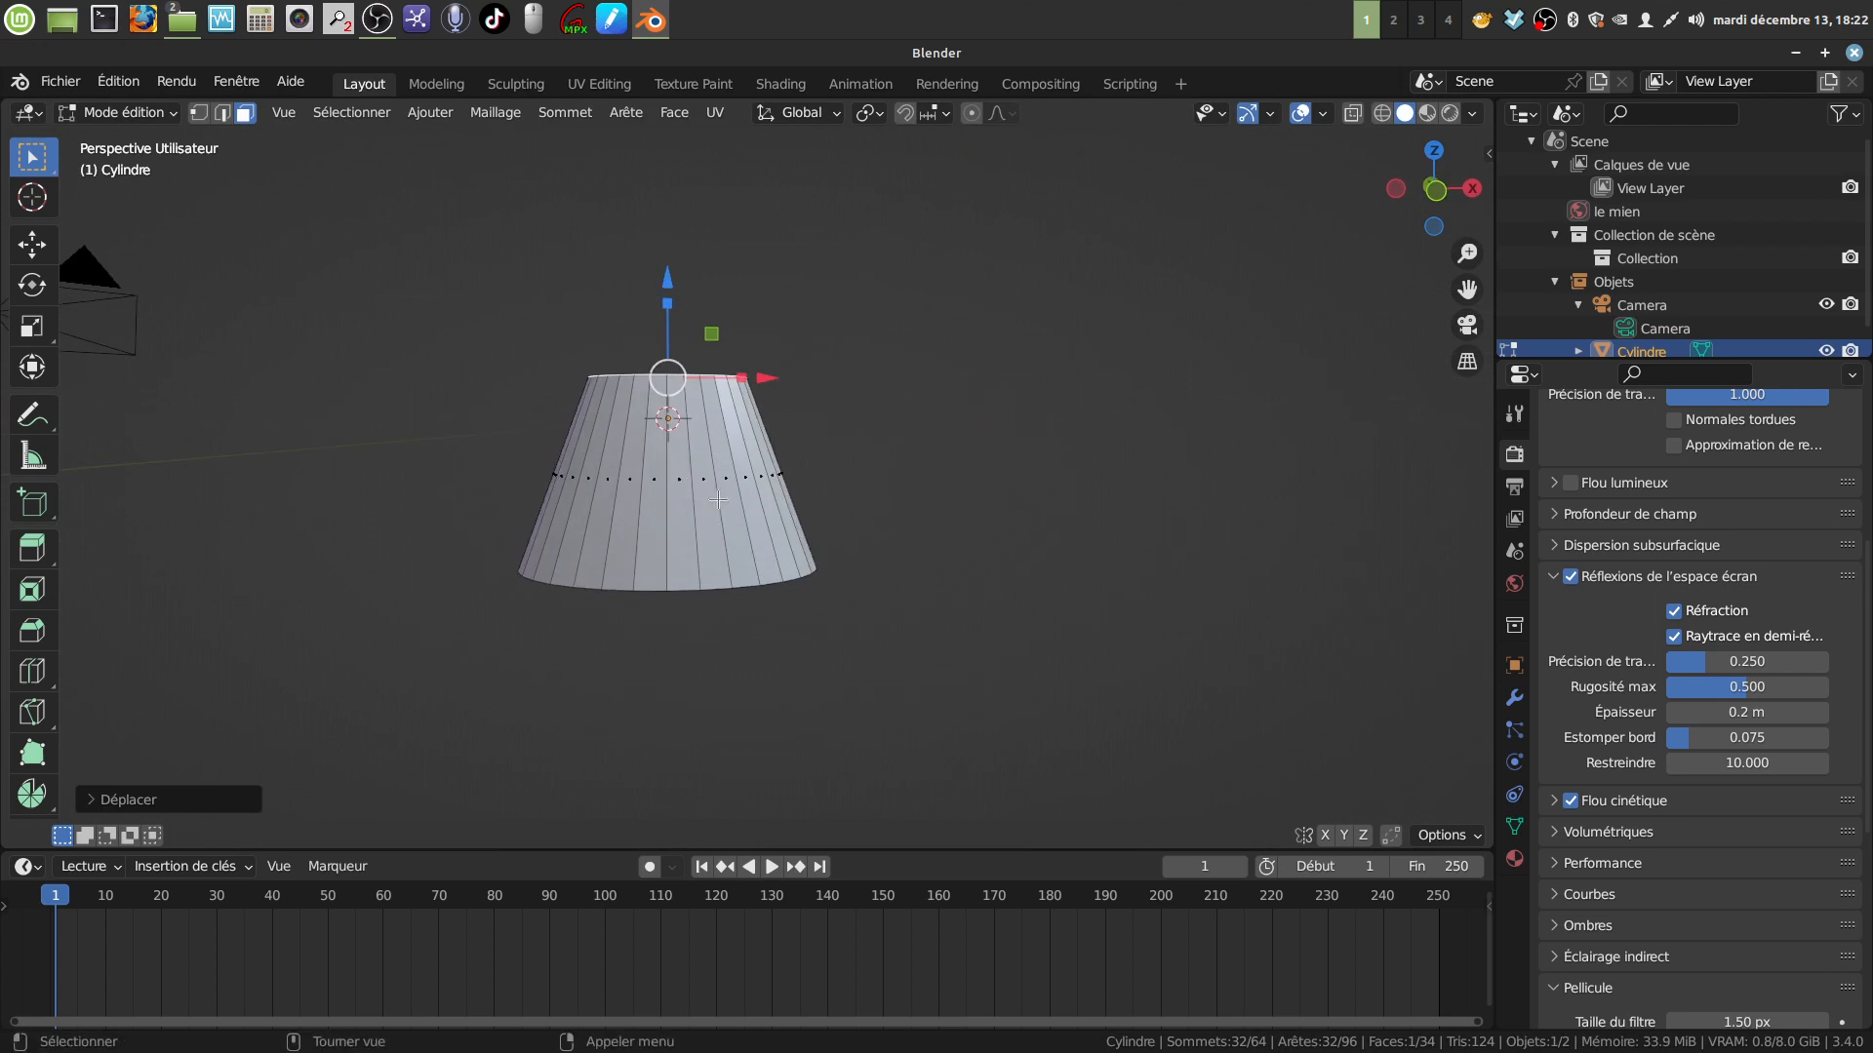
key("Tab")
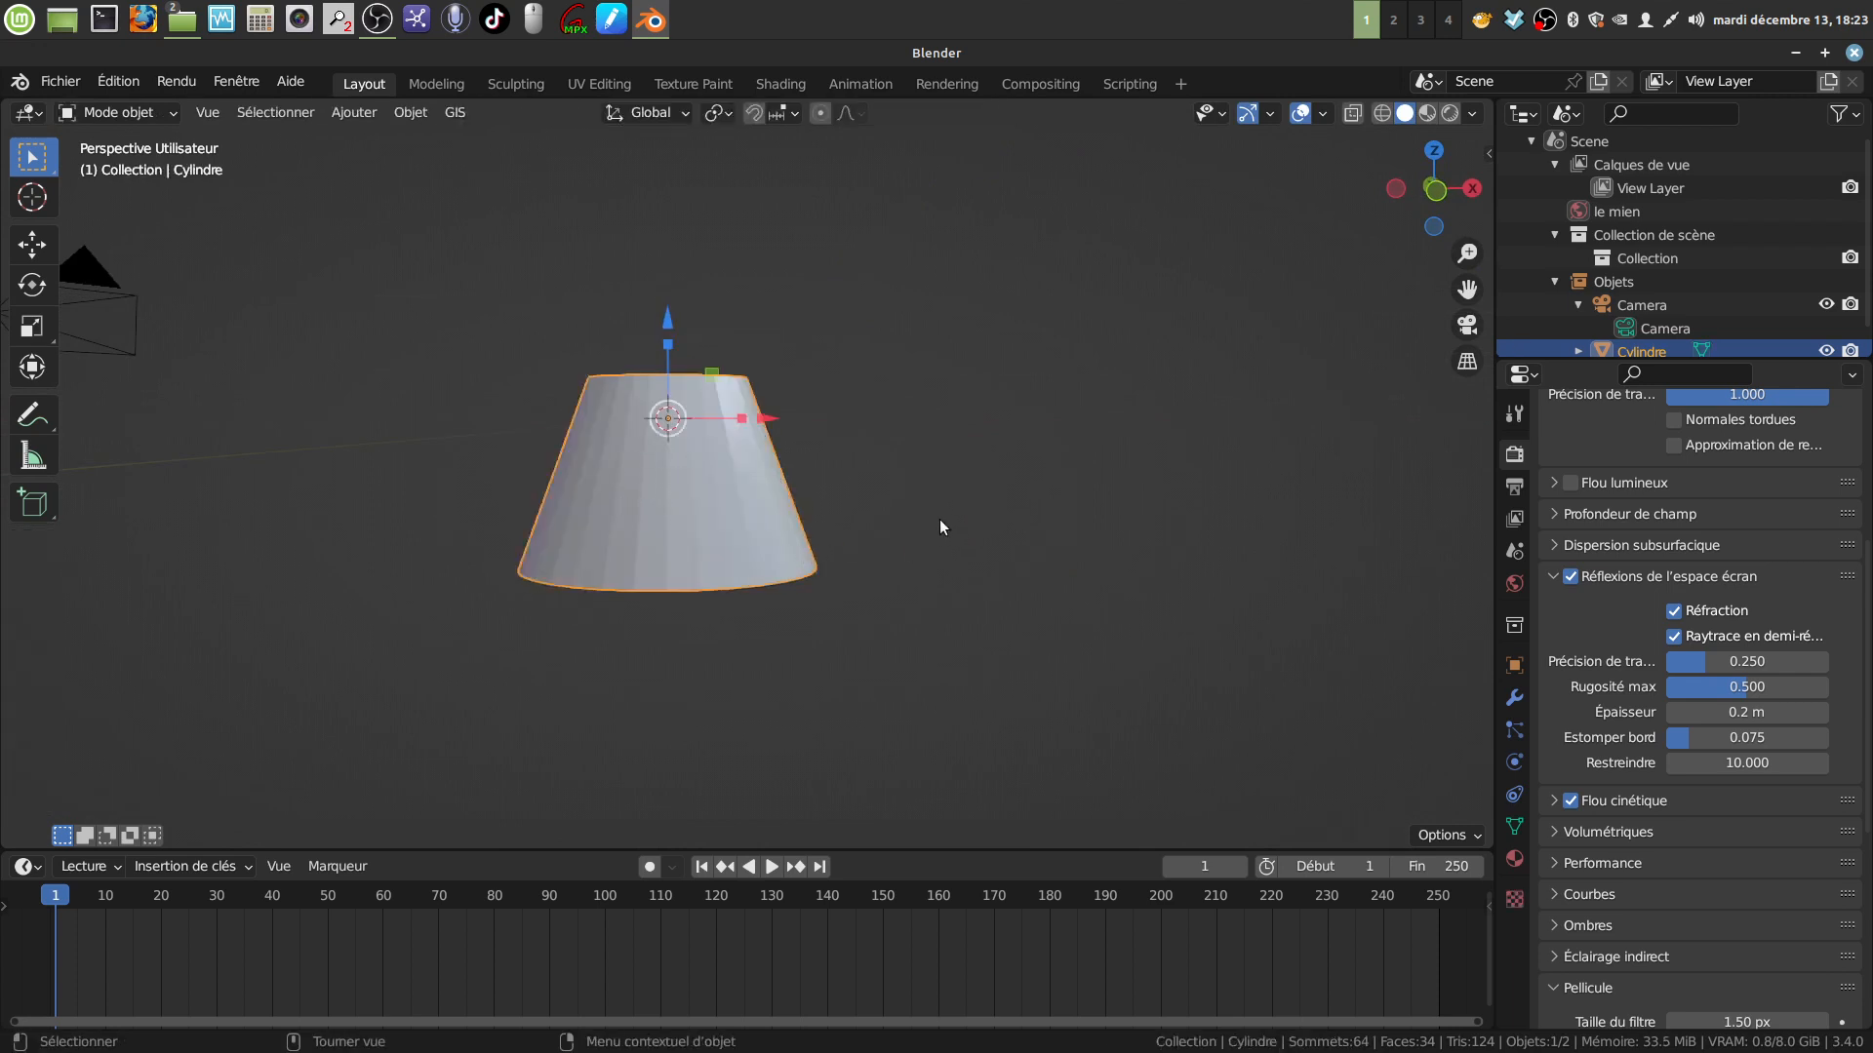
Apply auto smooth shading (Ombrage lissé auto) to the truncated cone and show it in front view
middle_click_drag(941, 520, 886, 476)
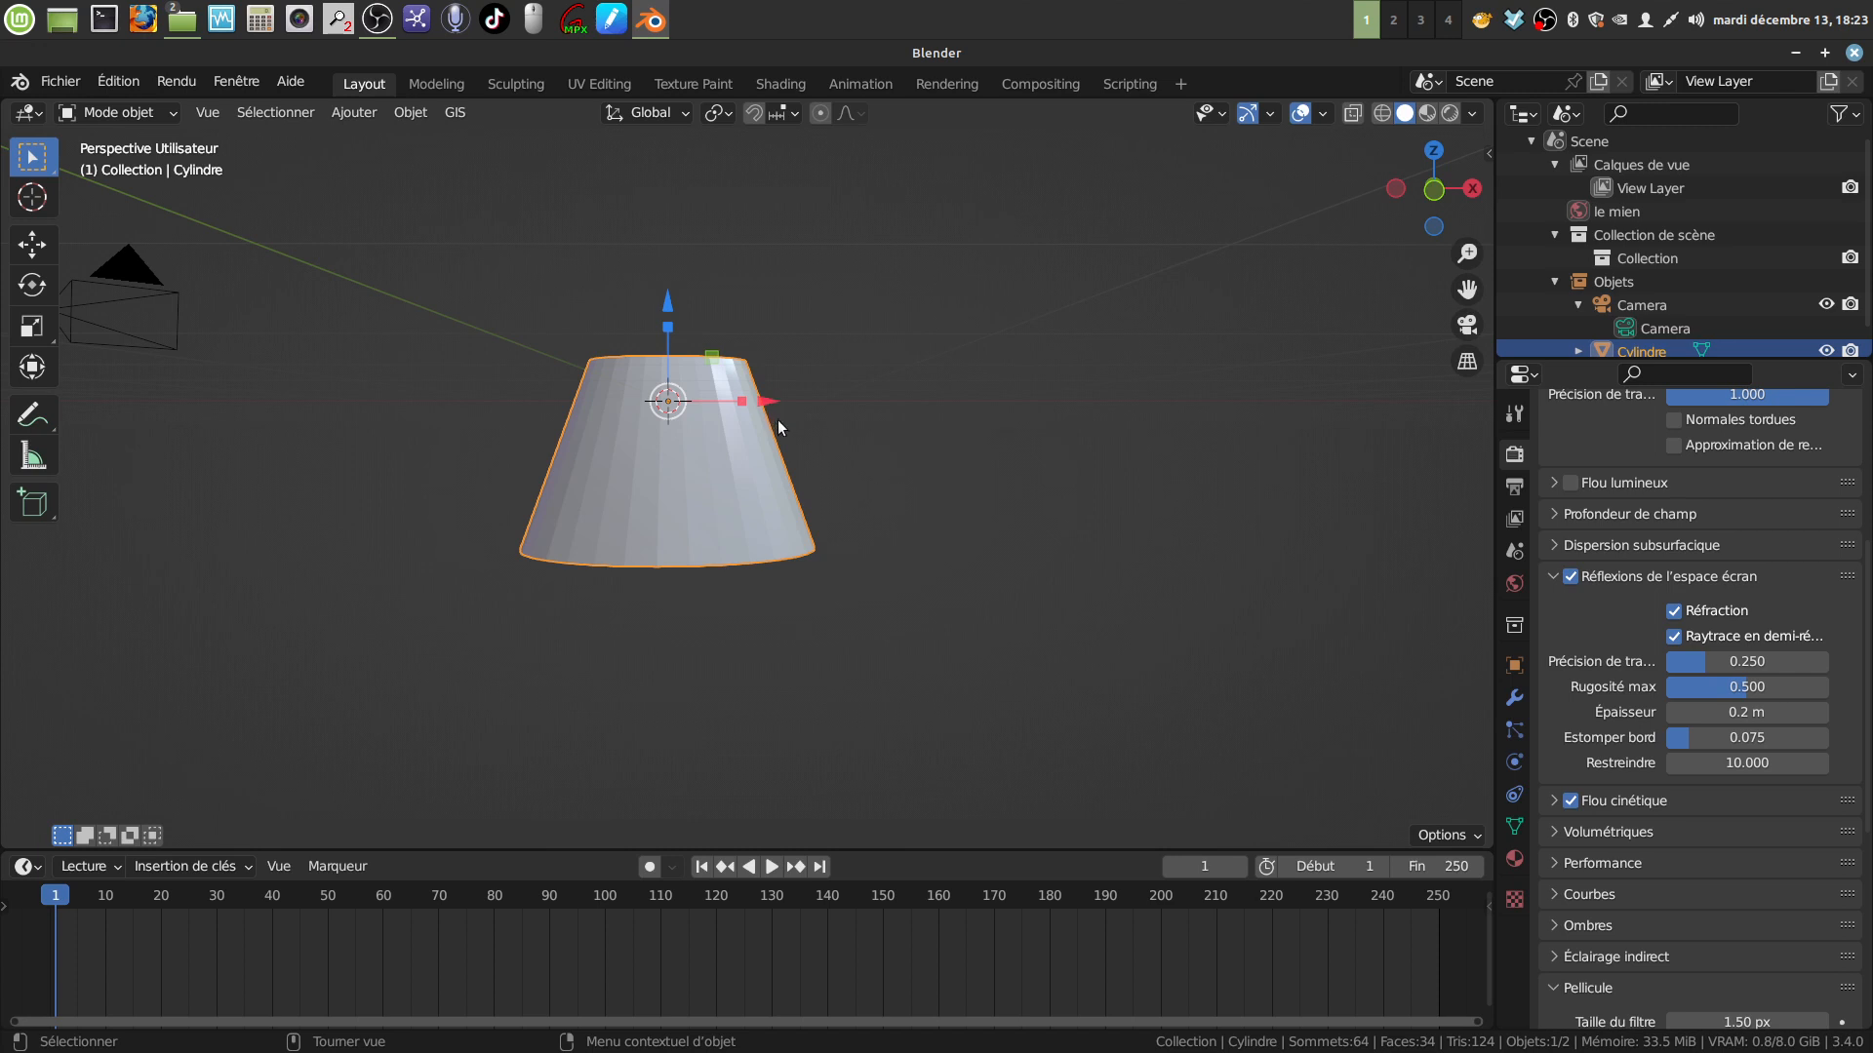
key("KP_1")
right_click(751, 439)
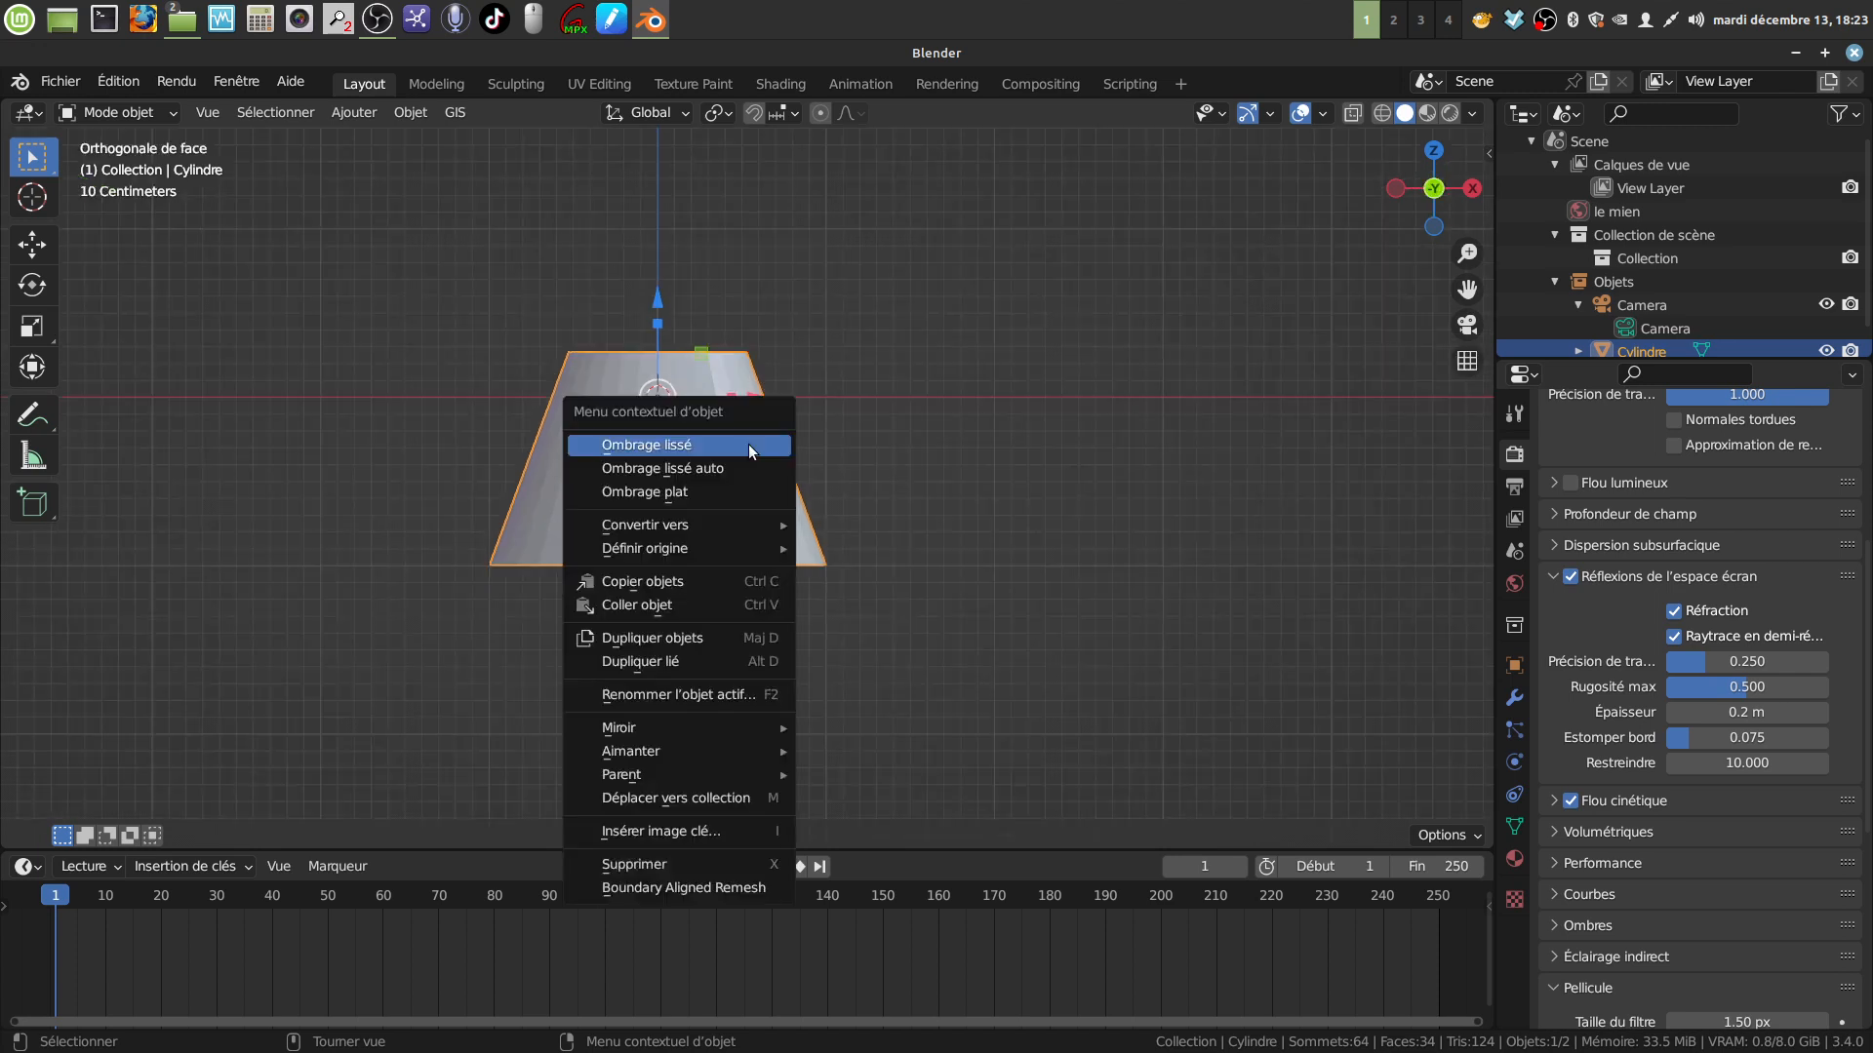
left_click(747, 445)
right_click(758, 455)
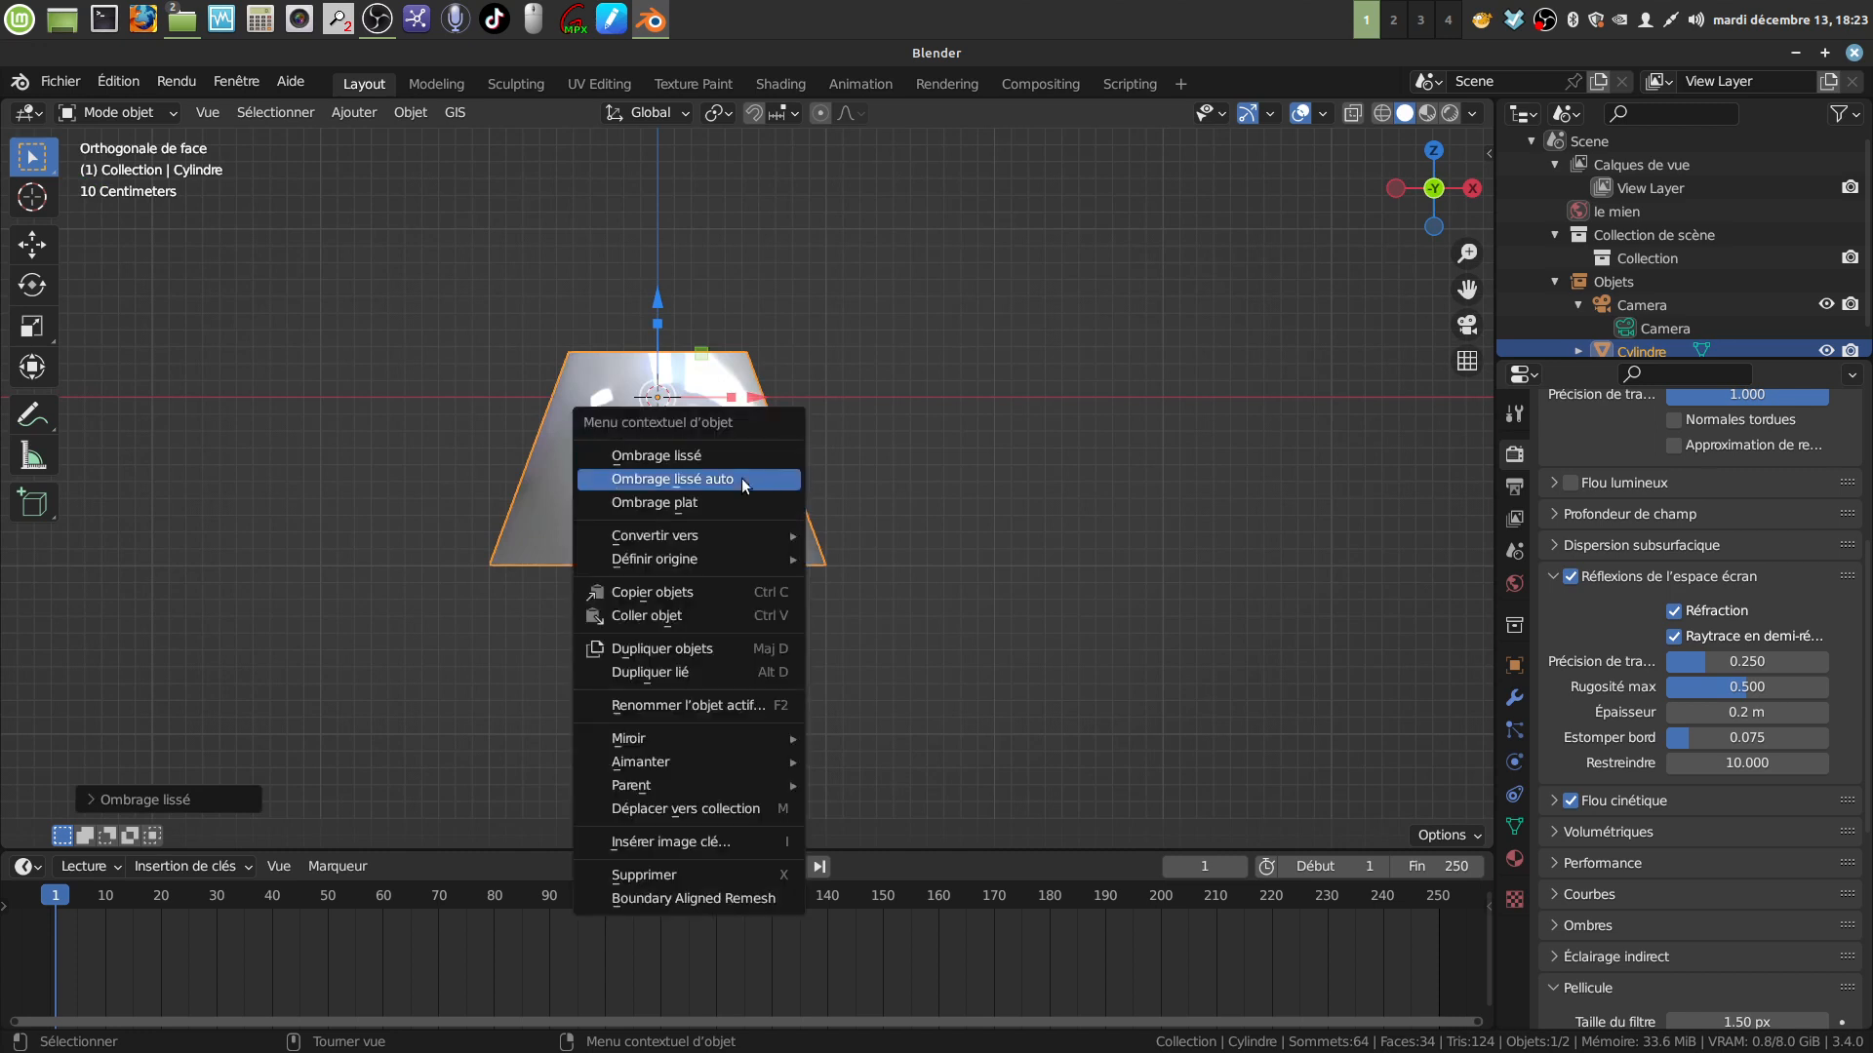
left_click(742, 483)
middle_click_drag(784, 471, 765, 507)
key("KP_1")
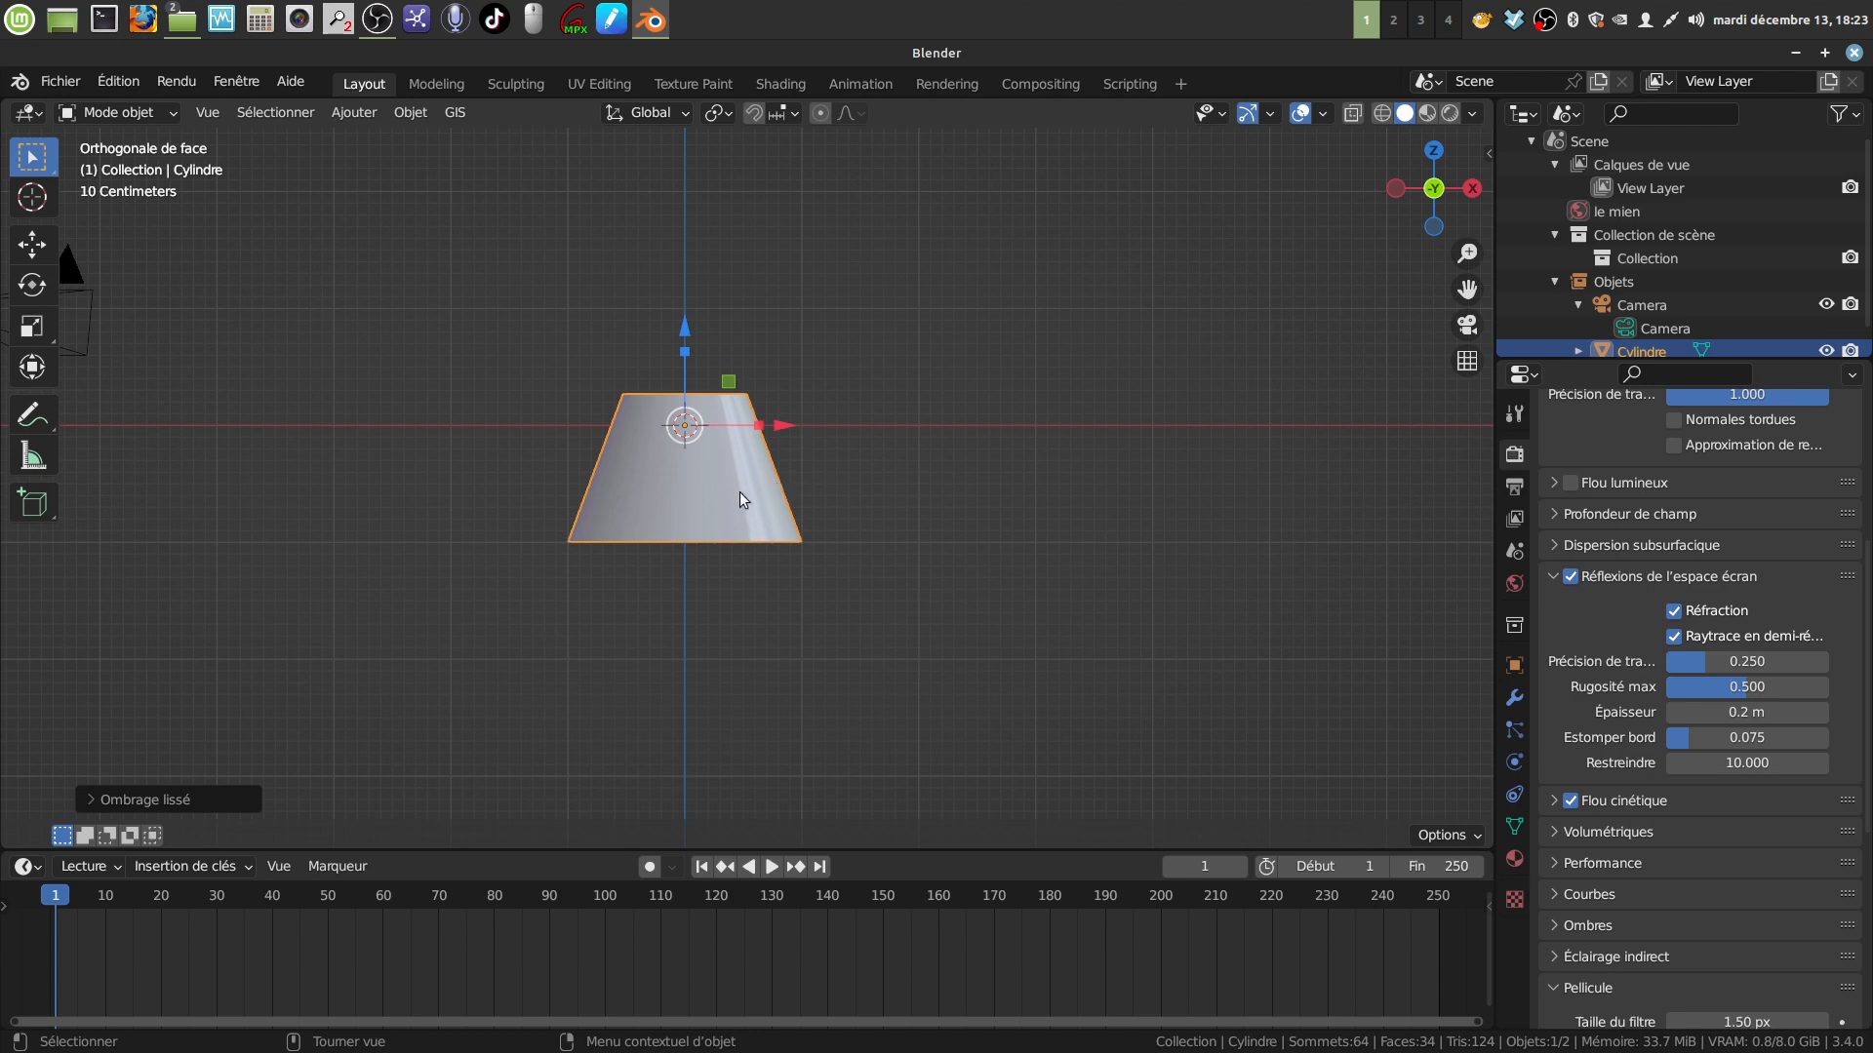
scroll(701, 532, "up", 2)
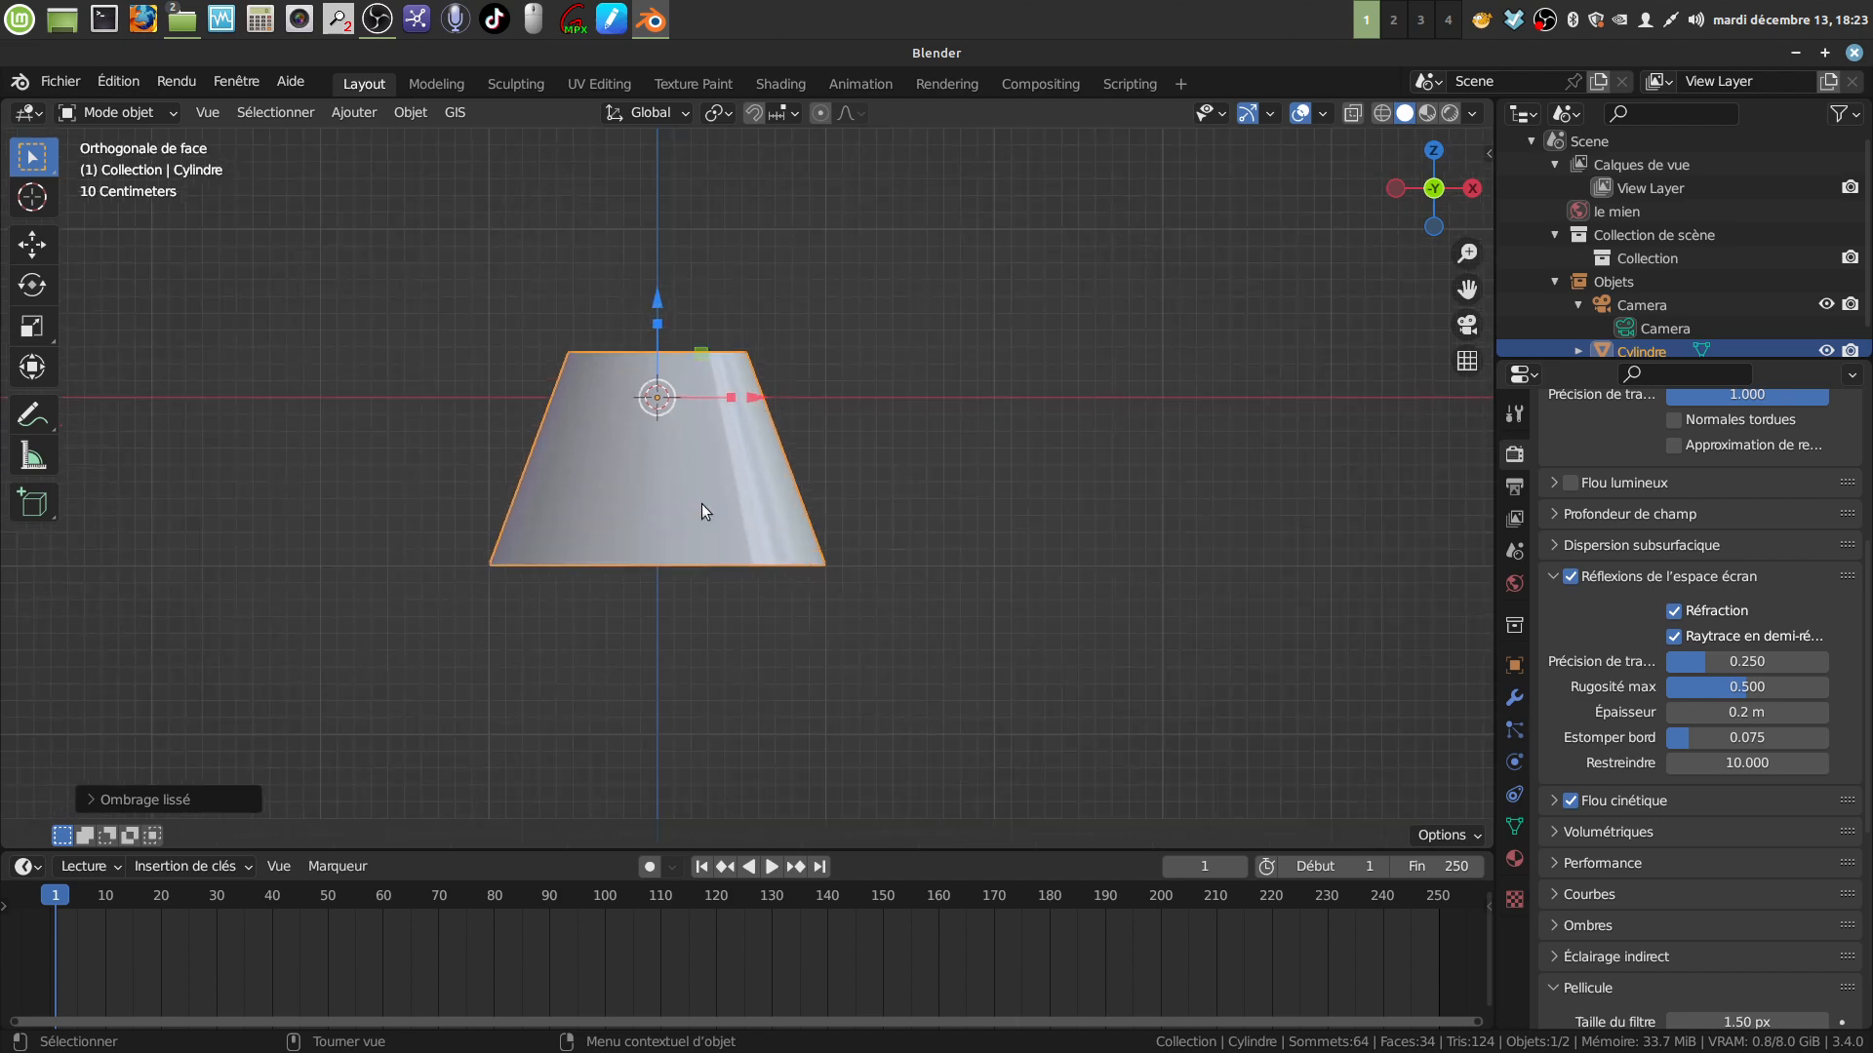
middle_click_drag(687, 492, 781, 474, "shift")
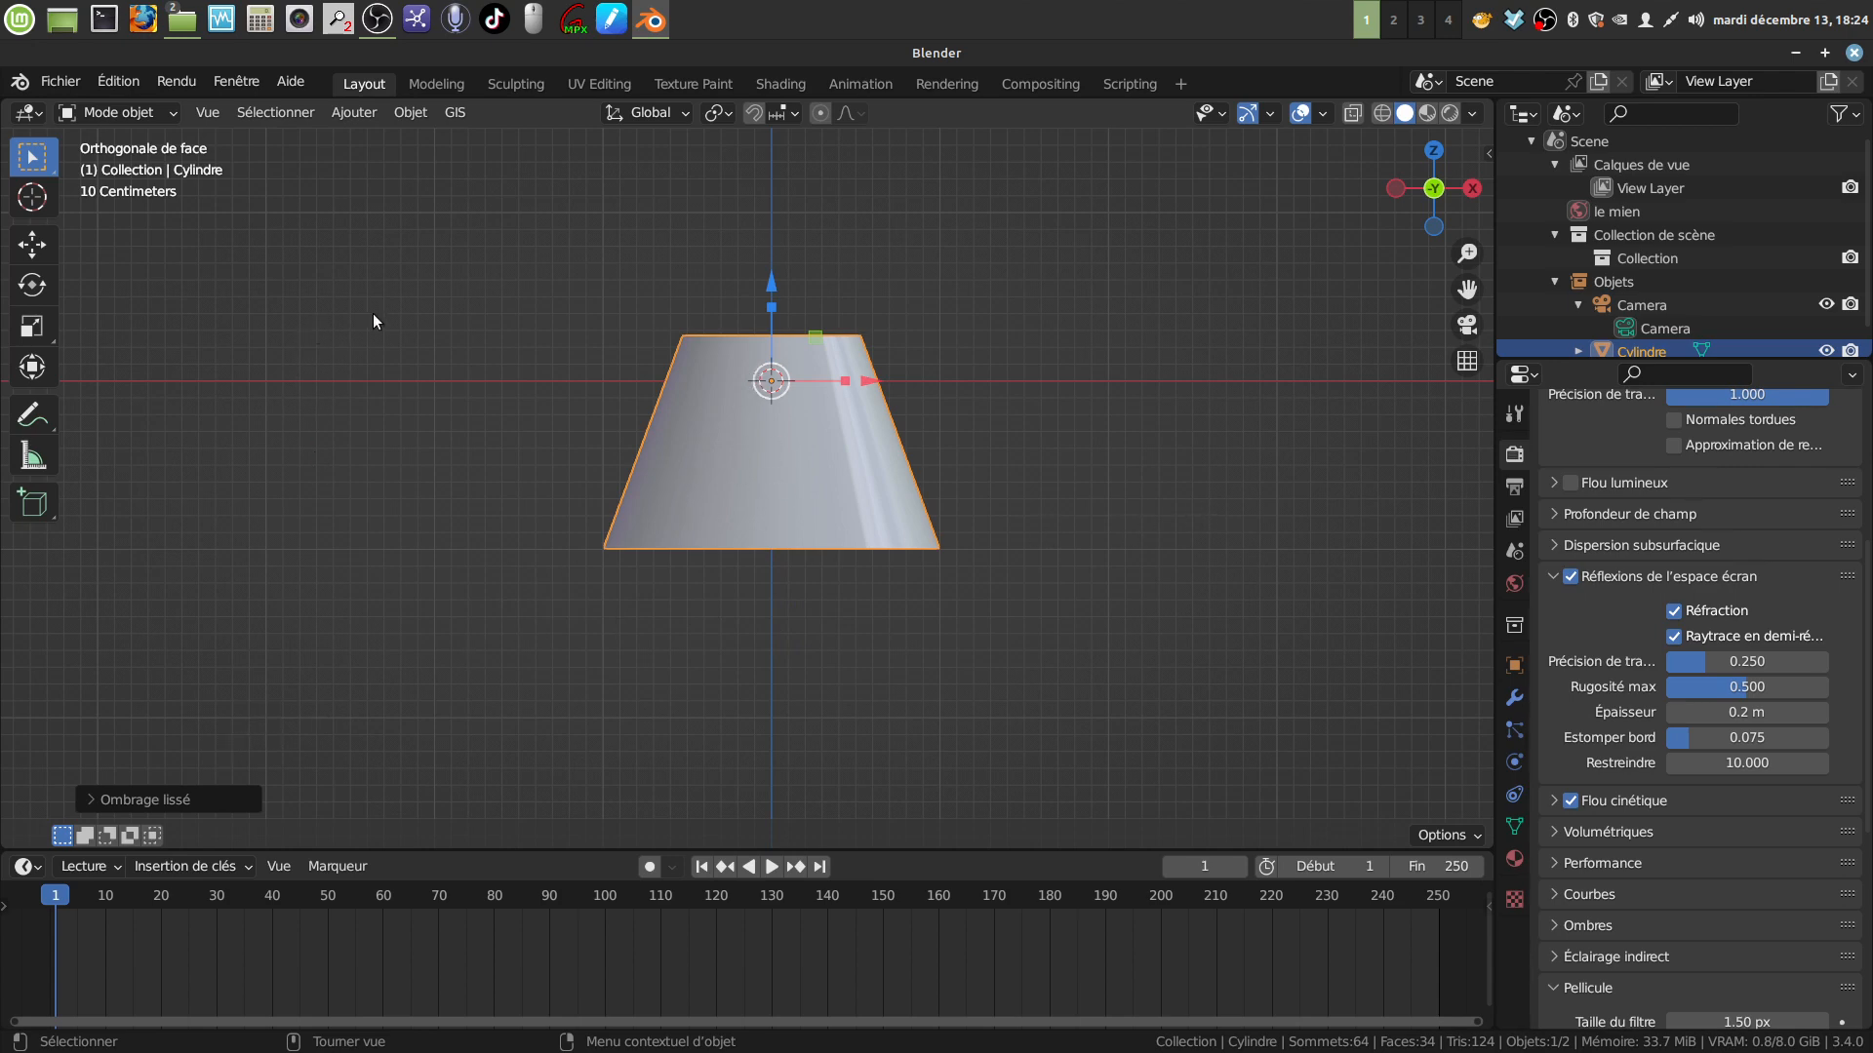
Minimize Blender to reach the desktop
left_click(1796, 52)
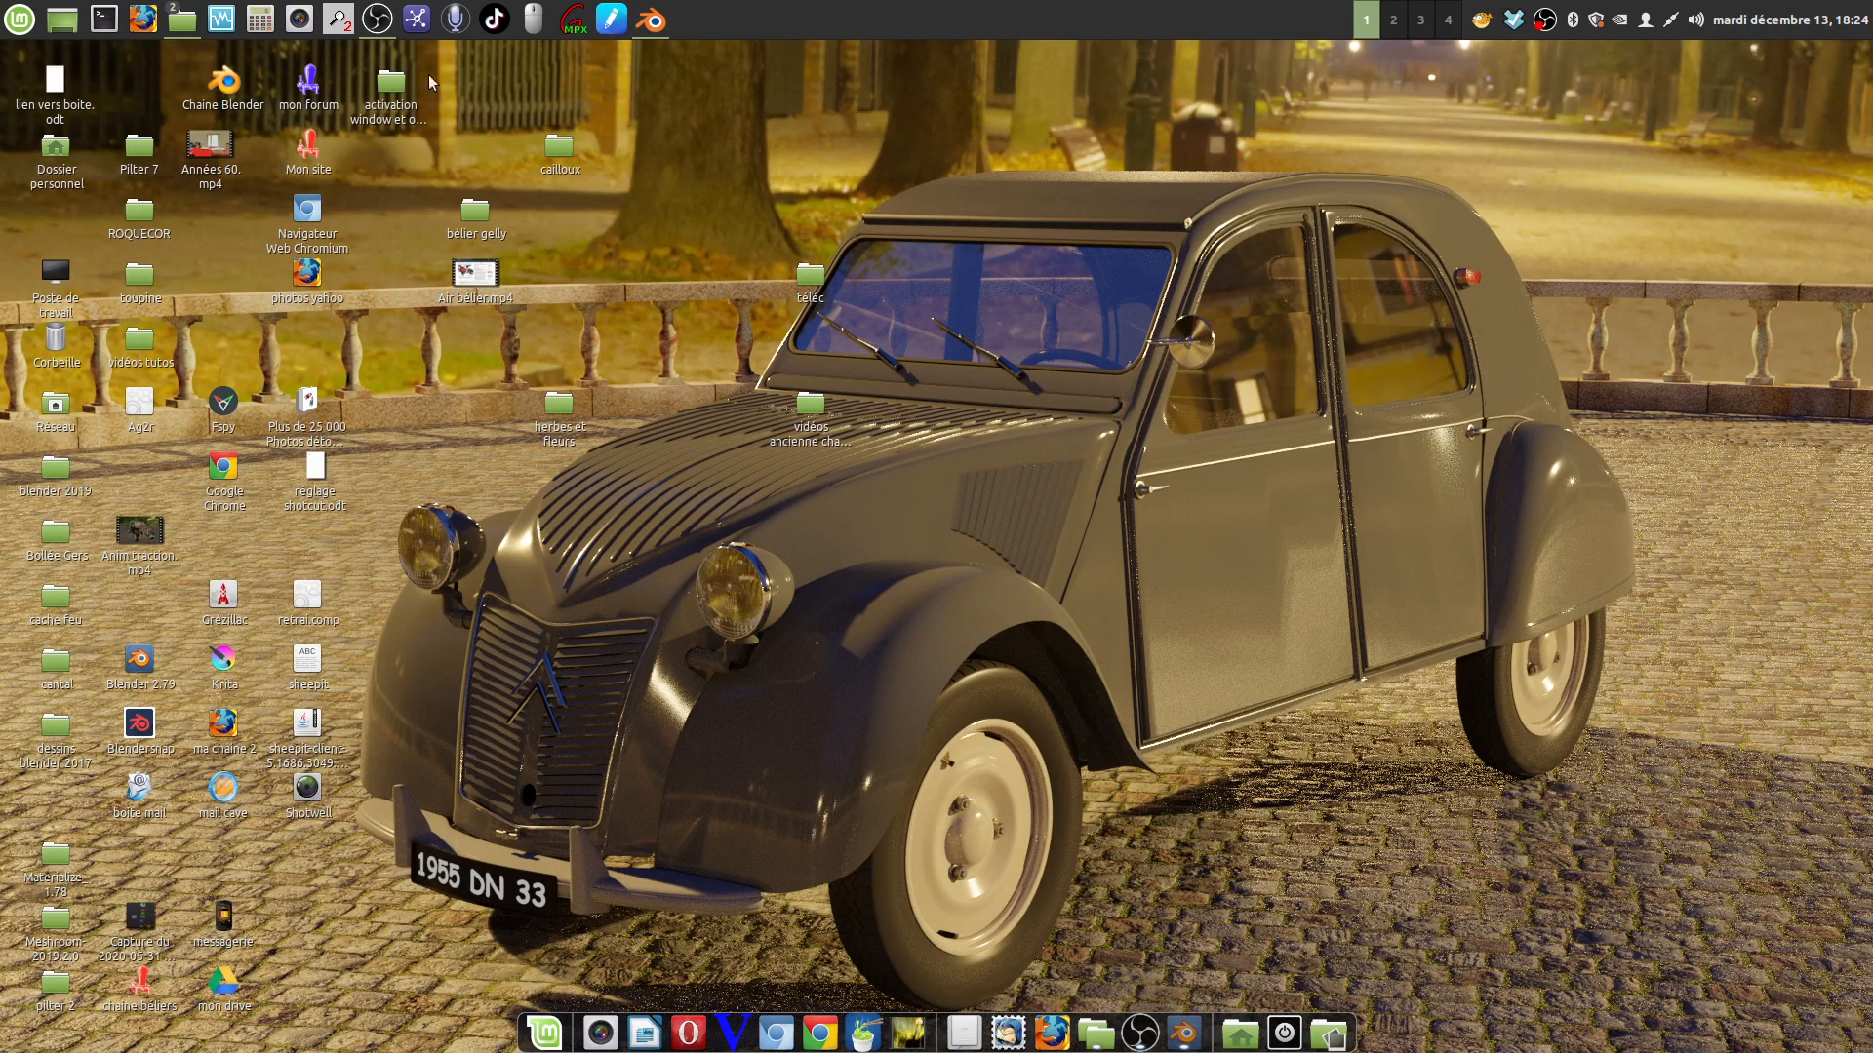
Switch to Google Chrome and open the bookmarked Techno-Science.net page on material densities (Masse volumique)
left_click(223, 473)
double_click(223, 475)
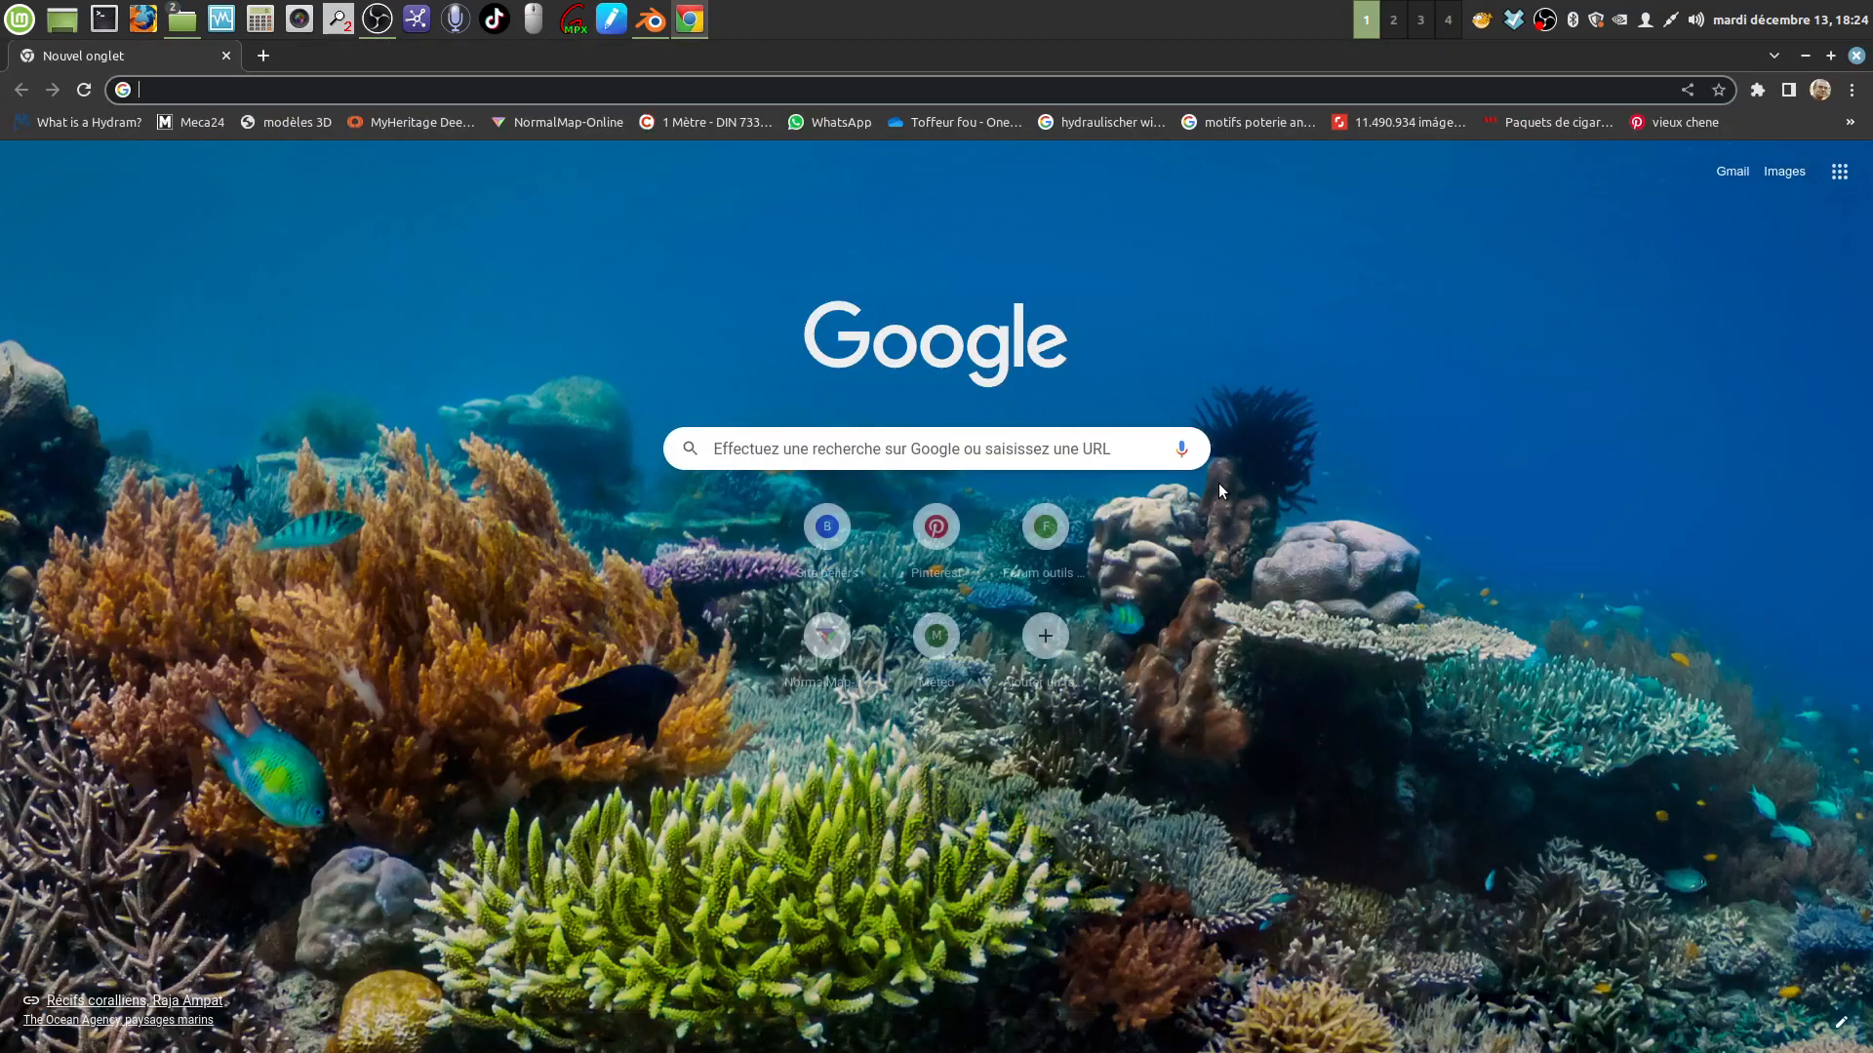
left_click(1851, 124)
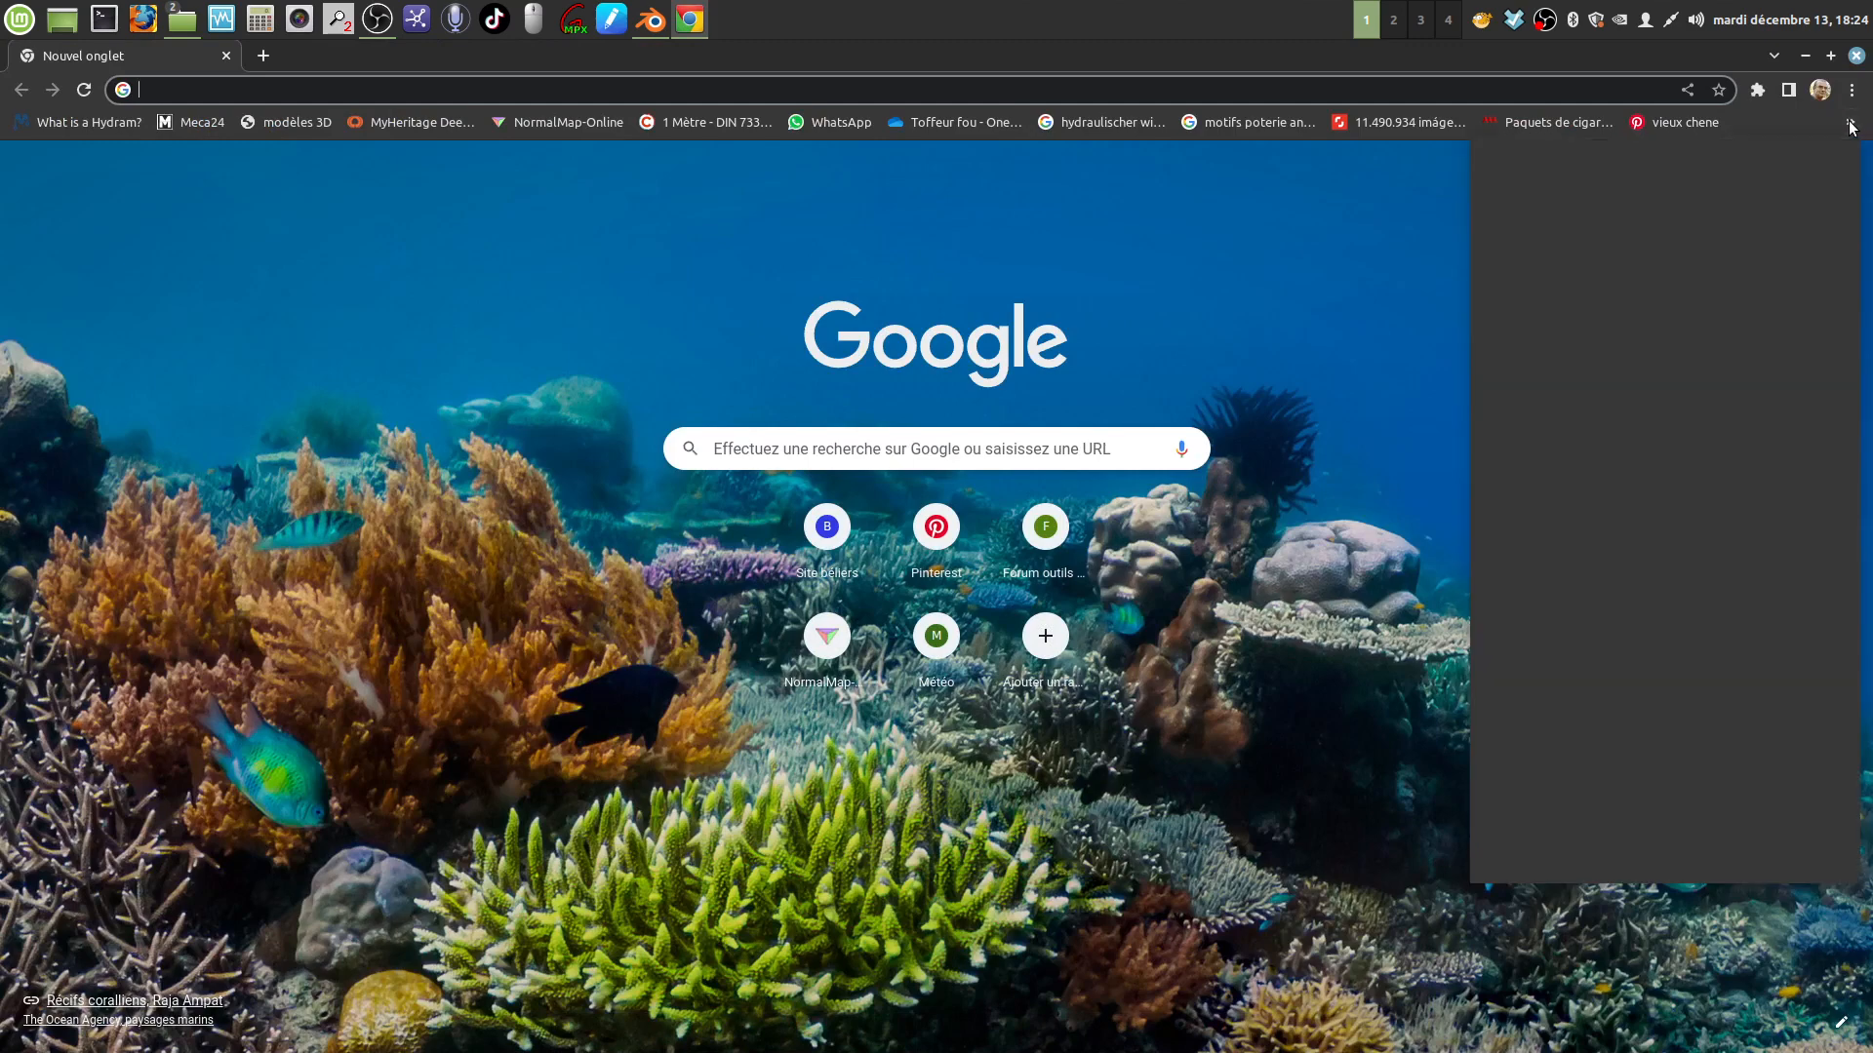
left_click(1655, 875)
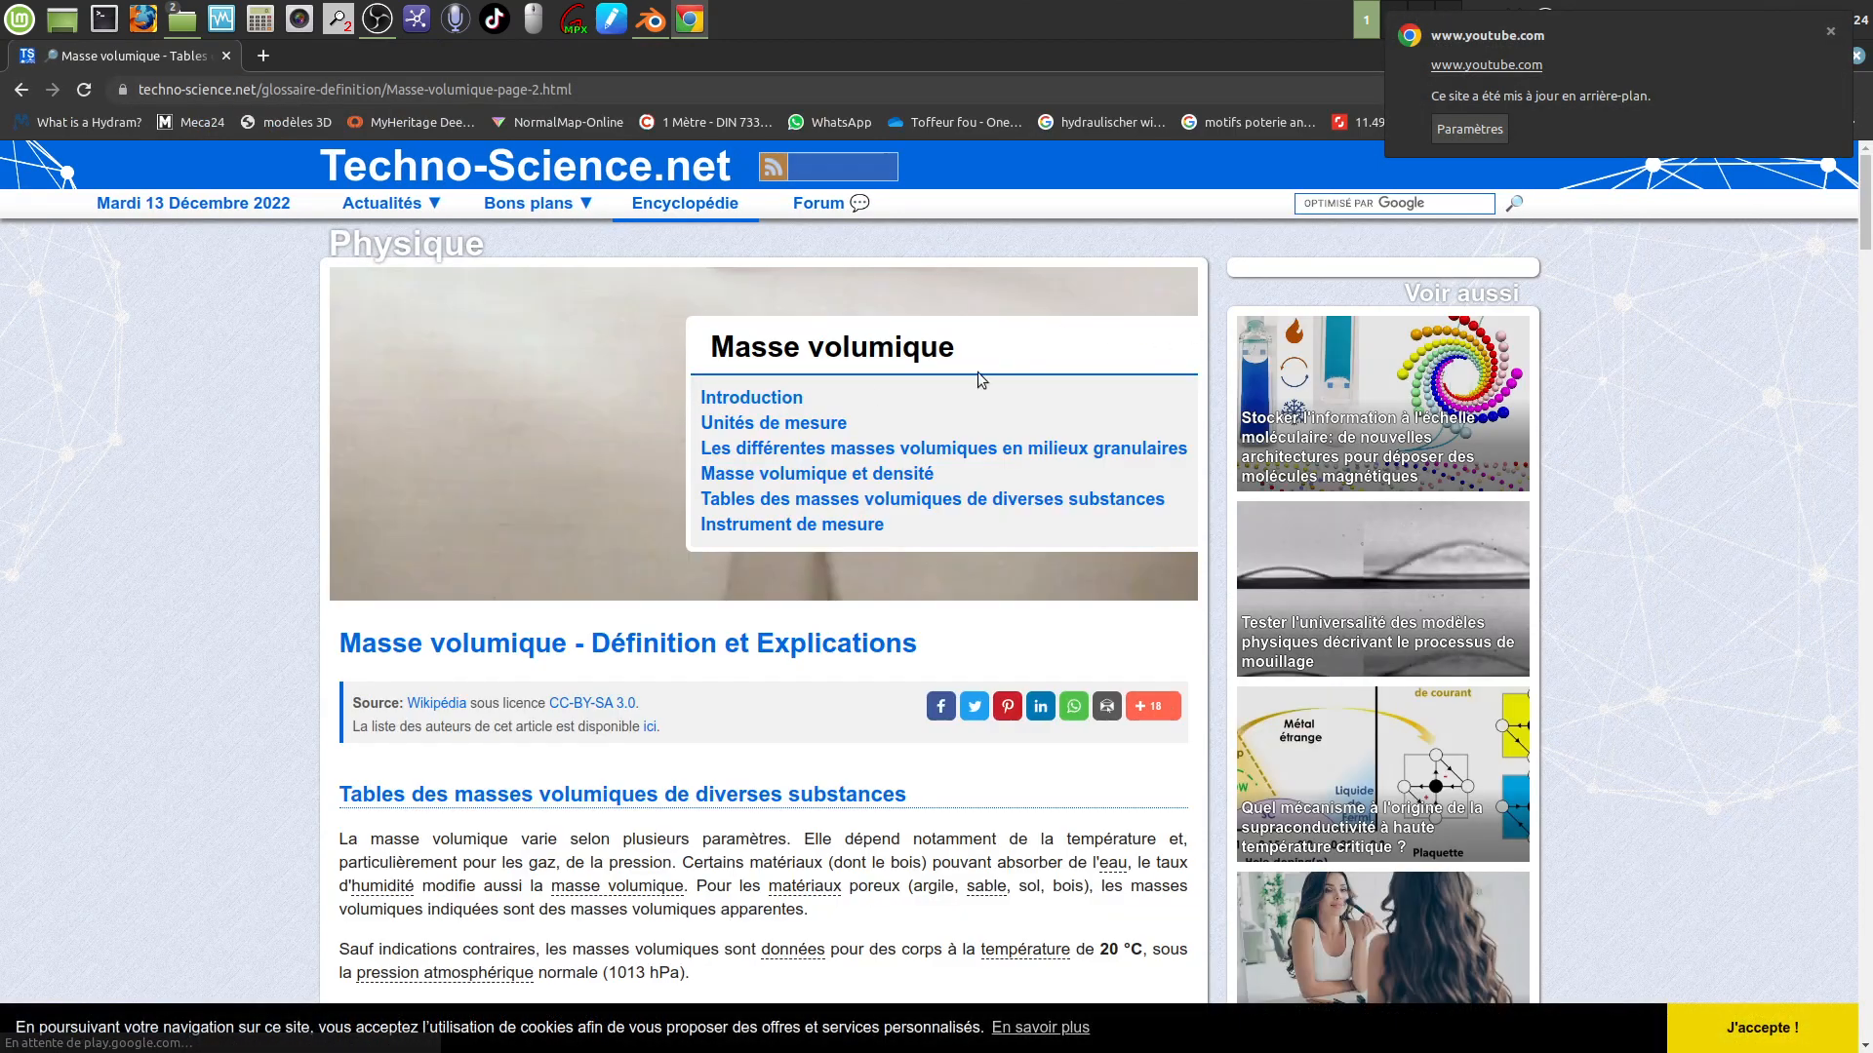
Examine the density tables for common materials, metals and alloys, and liquids, and close the browser
left_click(1831, 36)
scroll(922, 587, "down", 4)
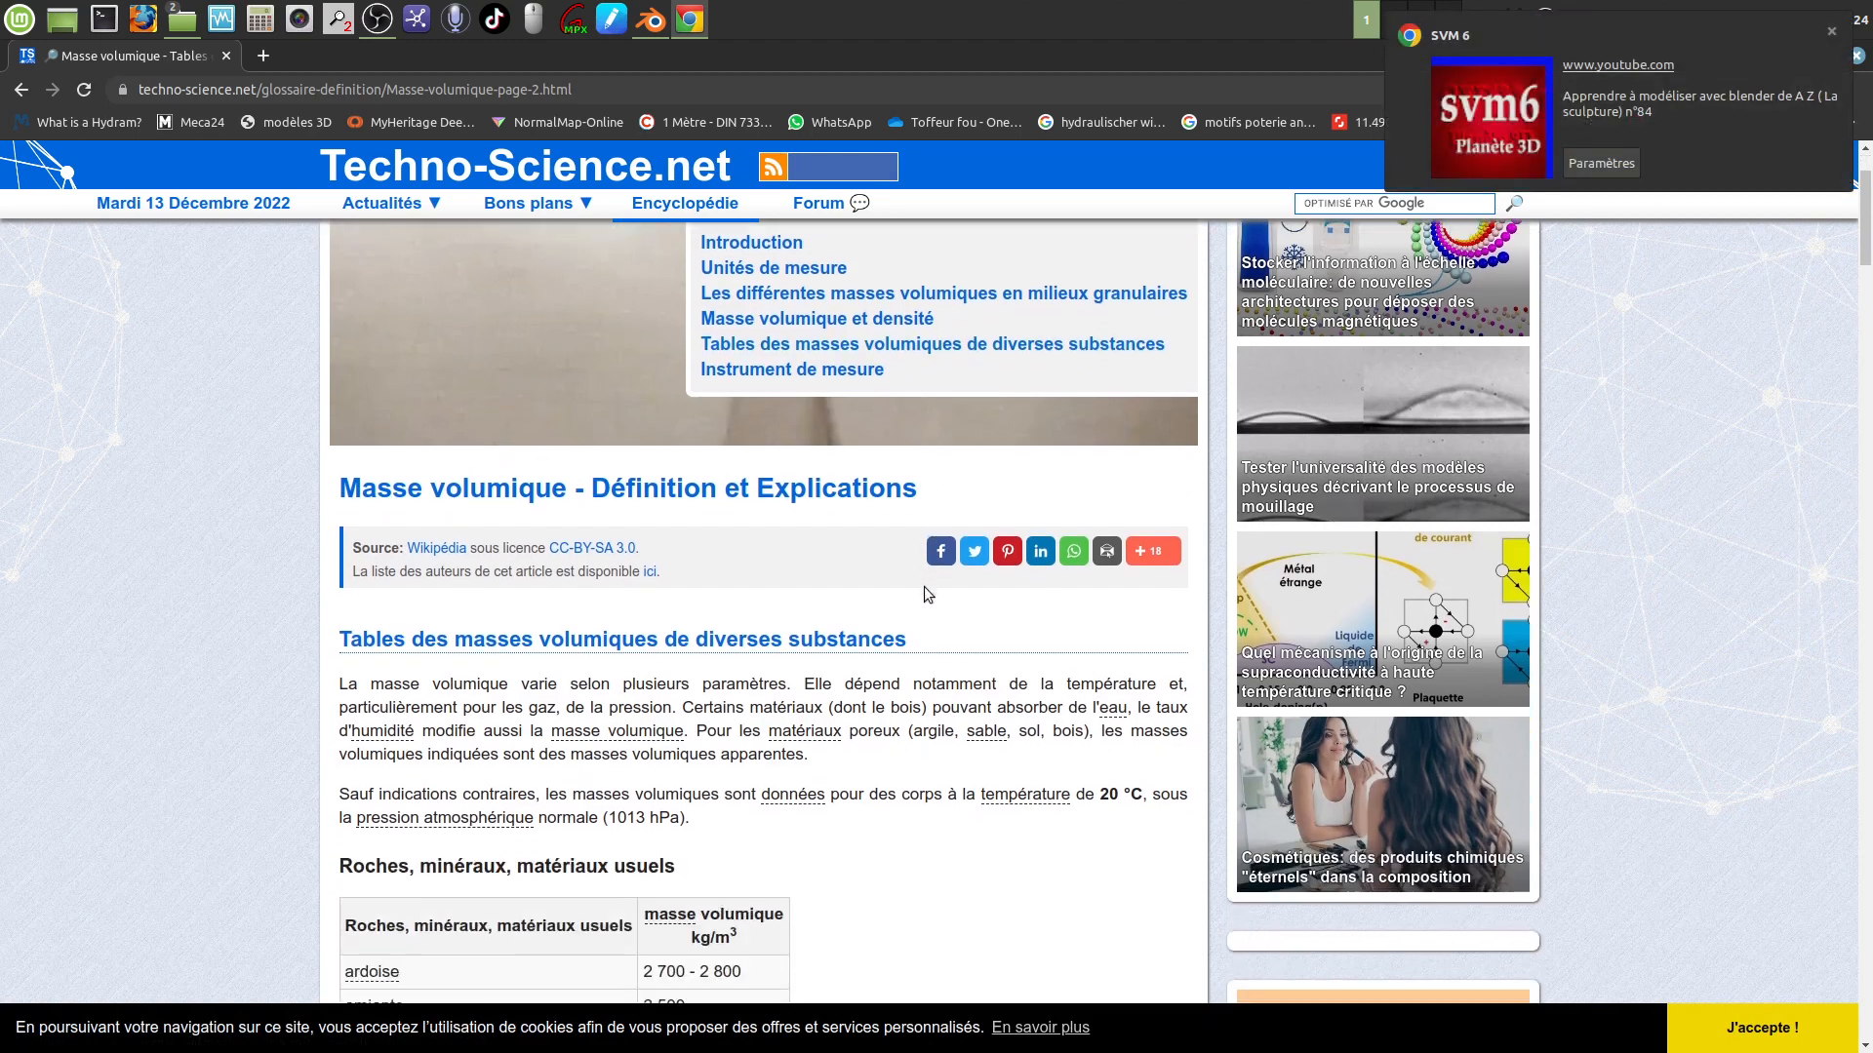
scroll(925, 595, "down", 6)
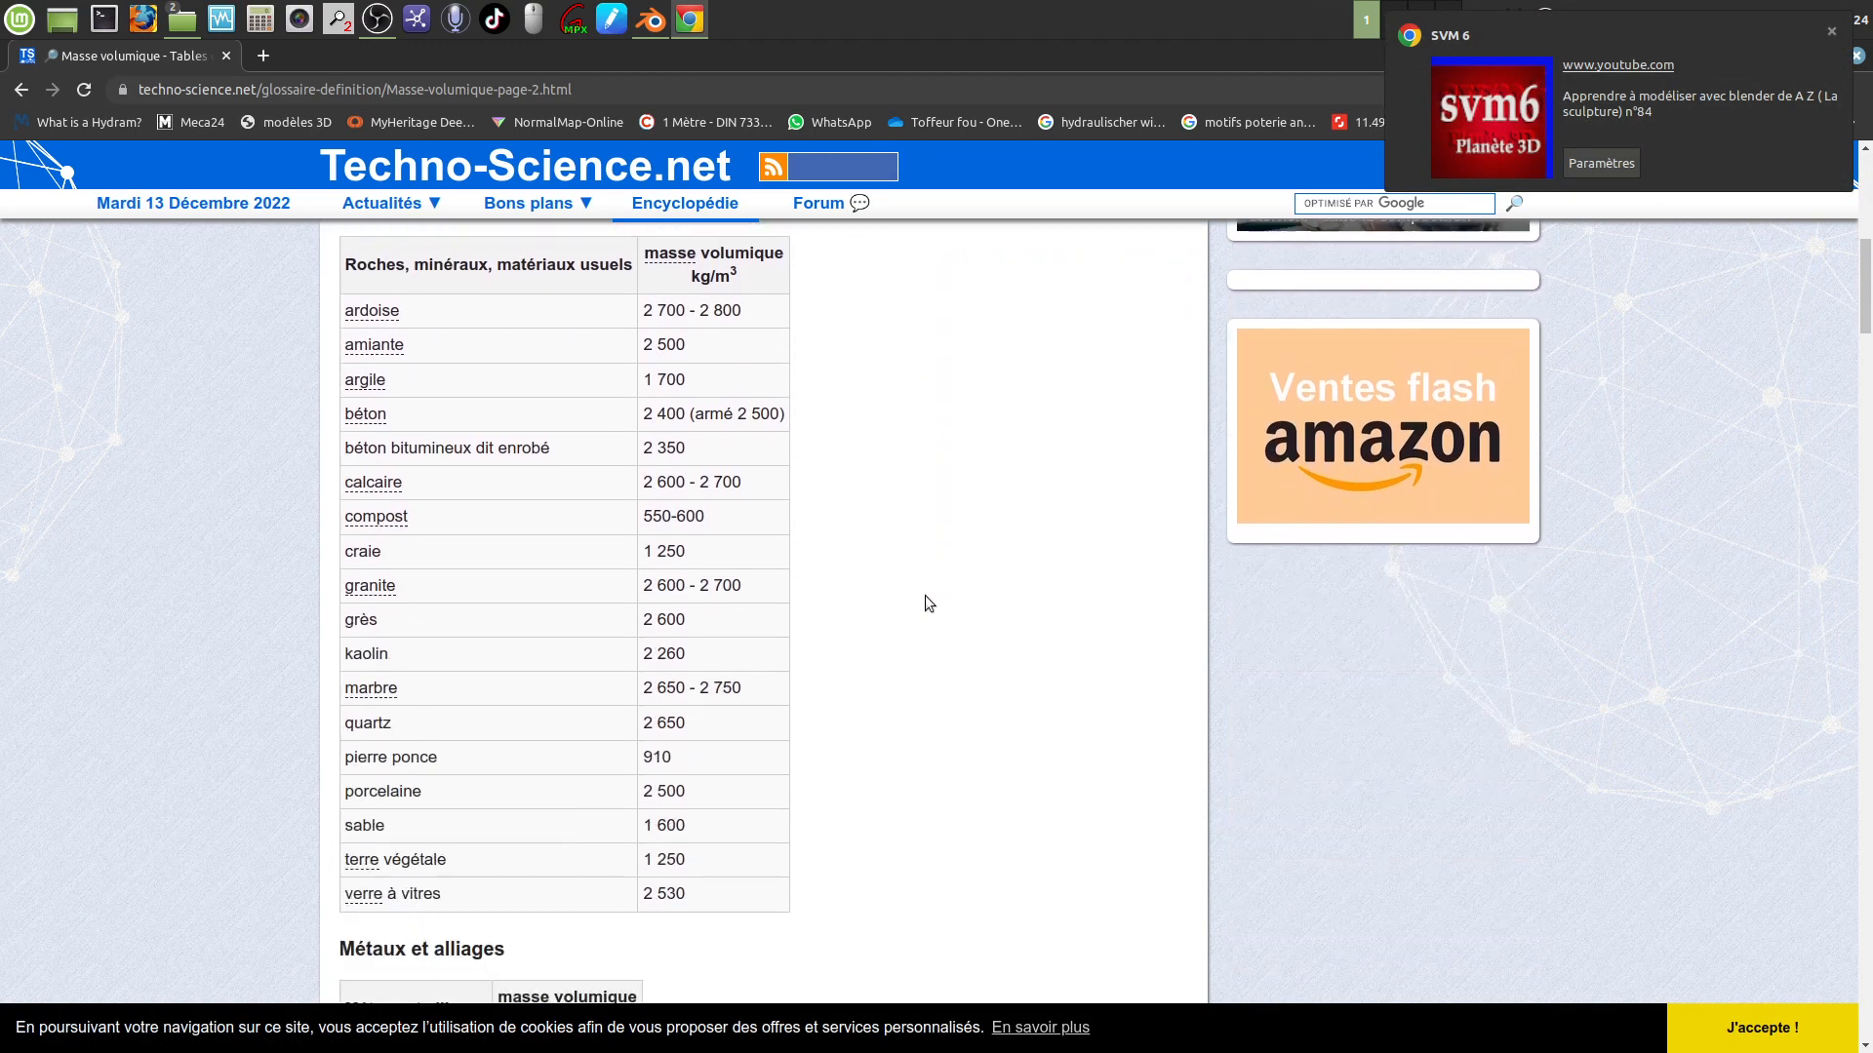
scroll(874, 556, "up", 2)
scroll(880, 561, "up", 1)
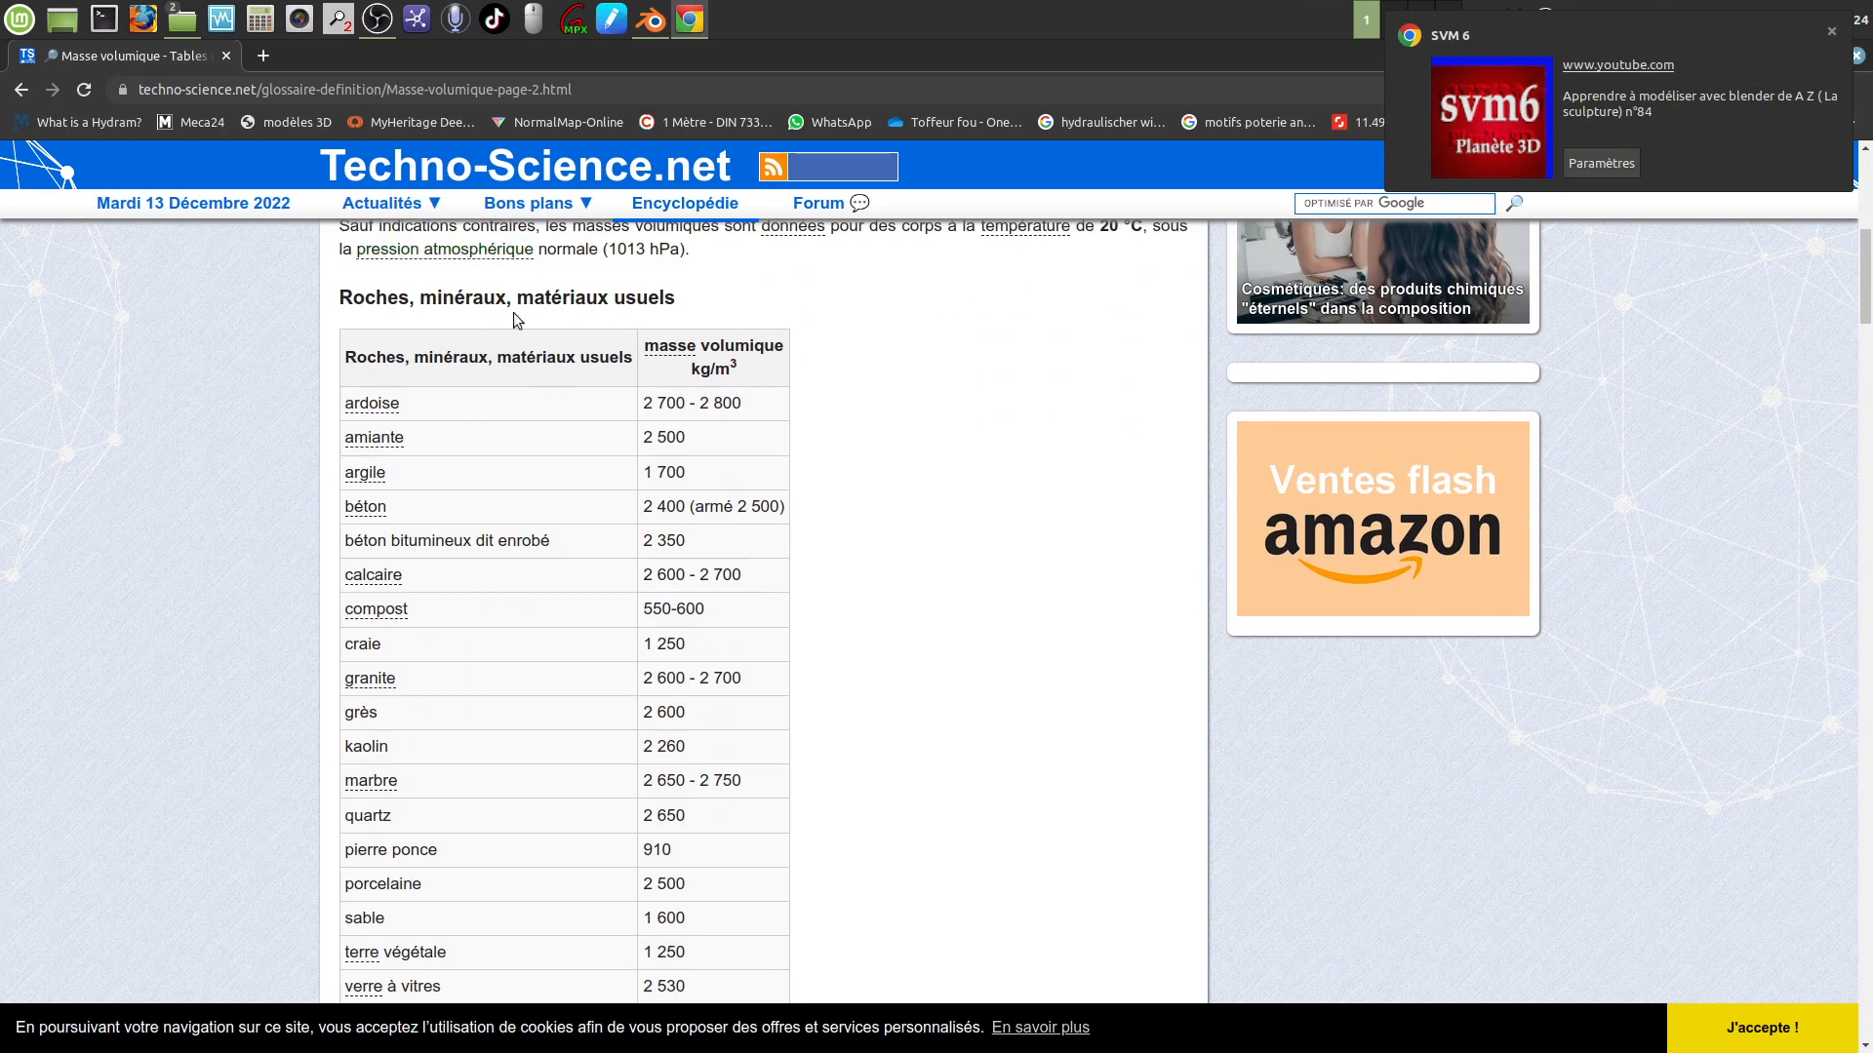
scroll(605, 627, "down", 6)
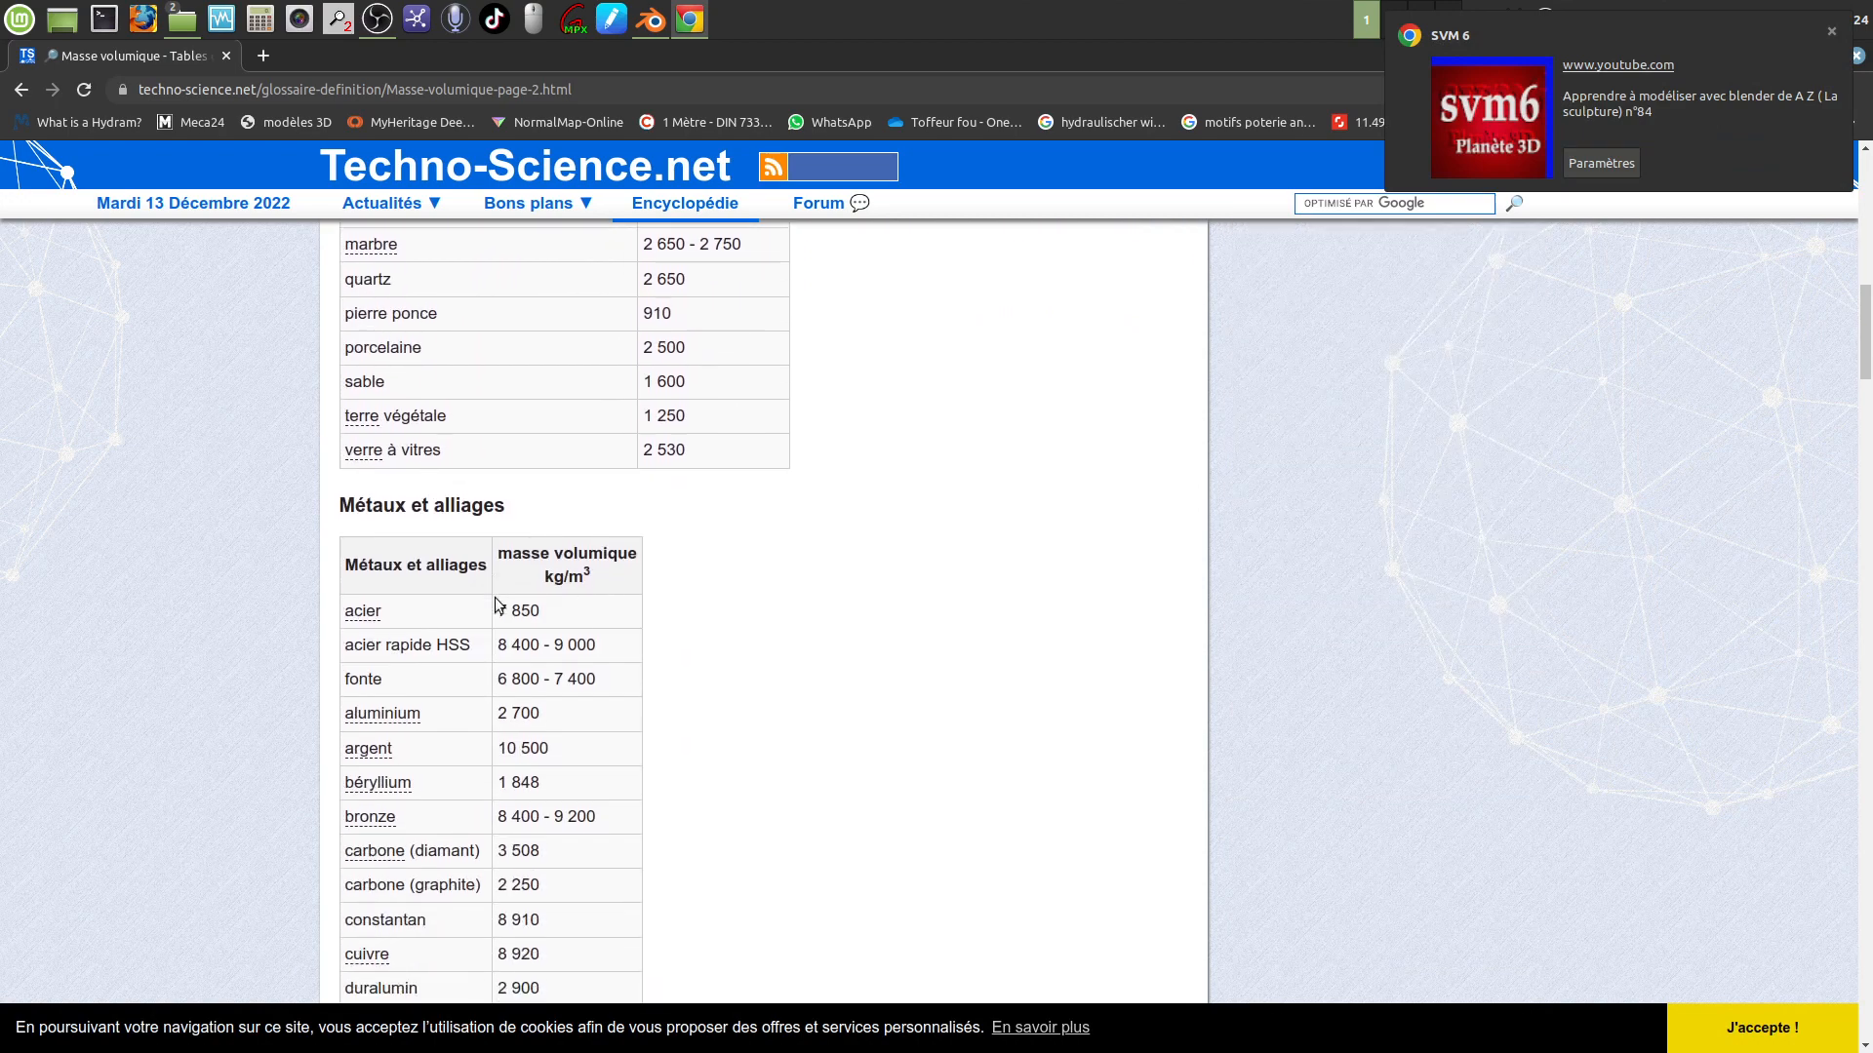
scroll(507, 745, "down", 11)
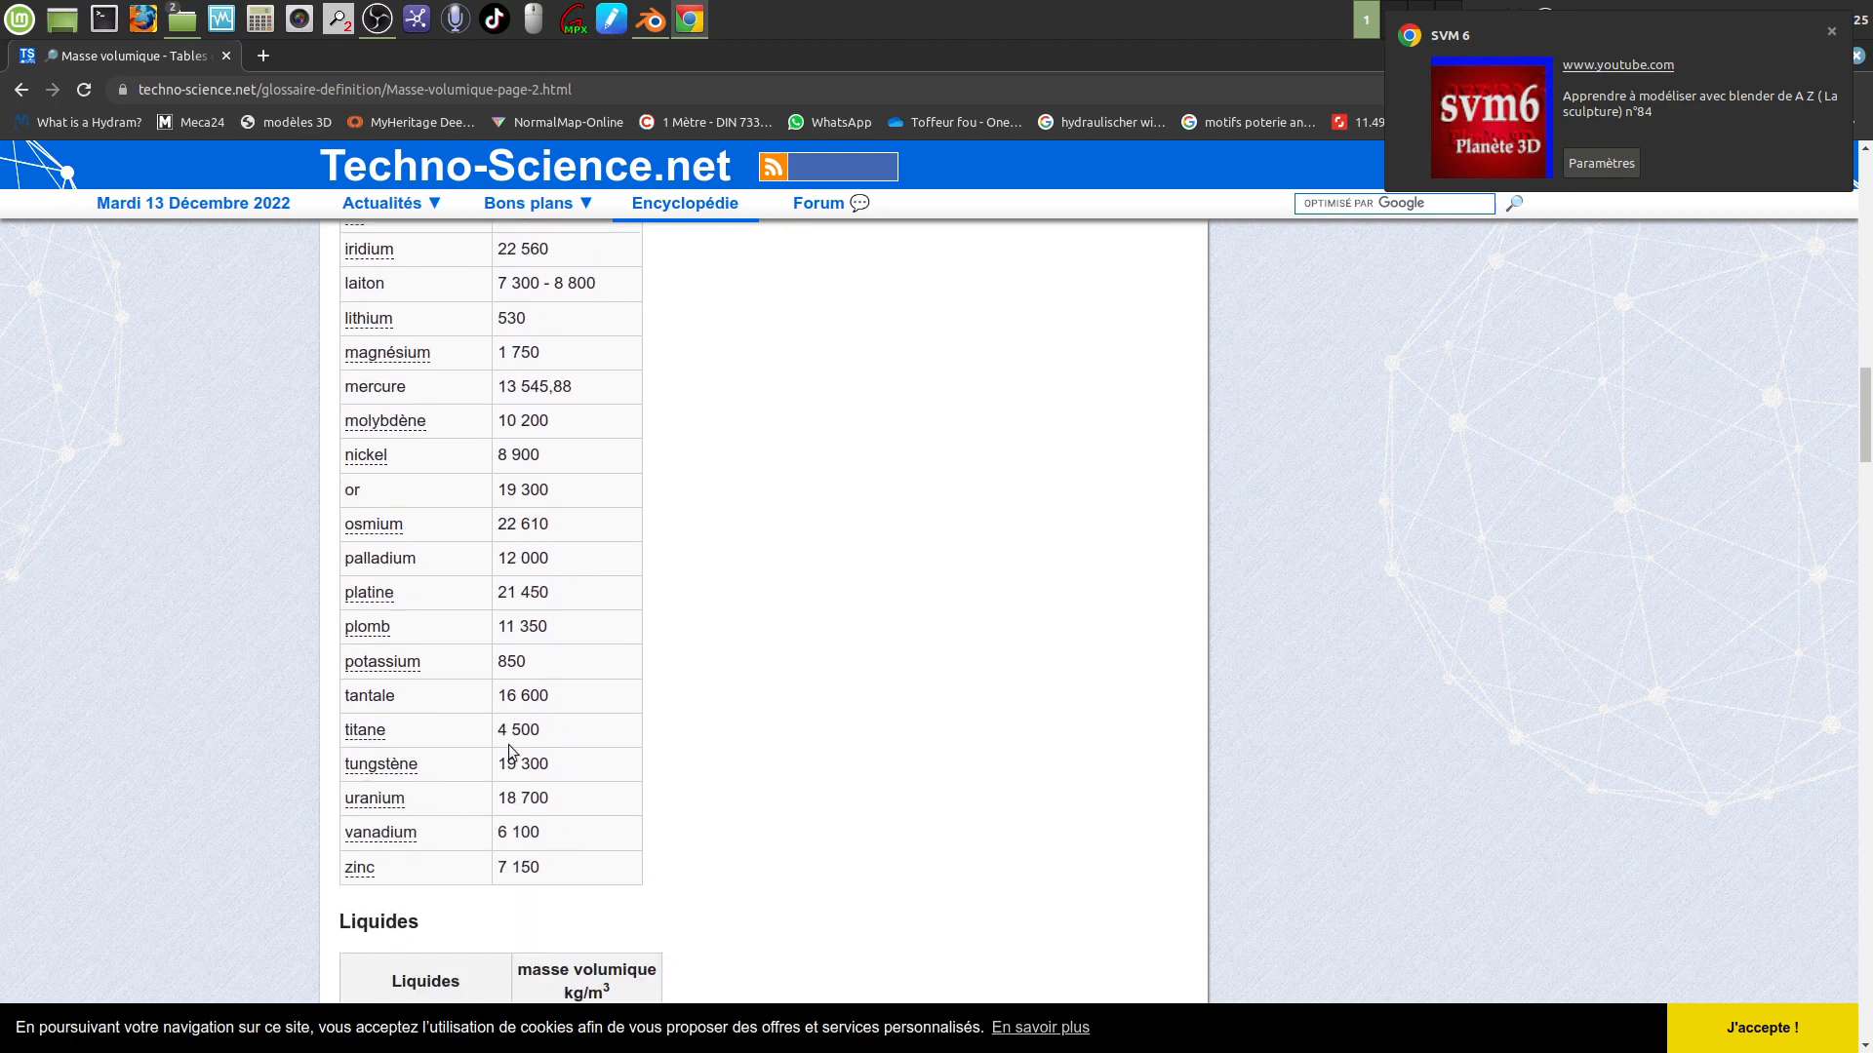
scroll(575, 653, "down", 3)
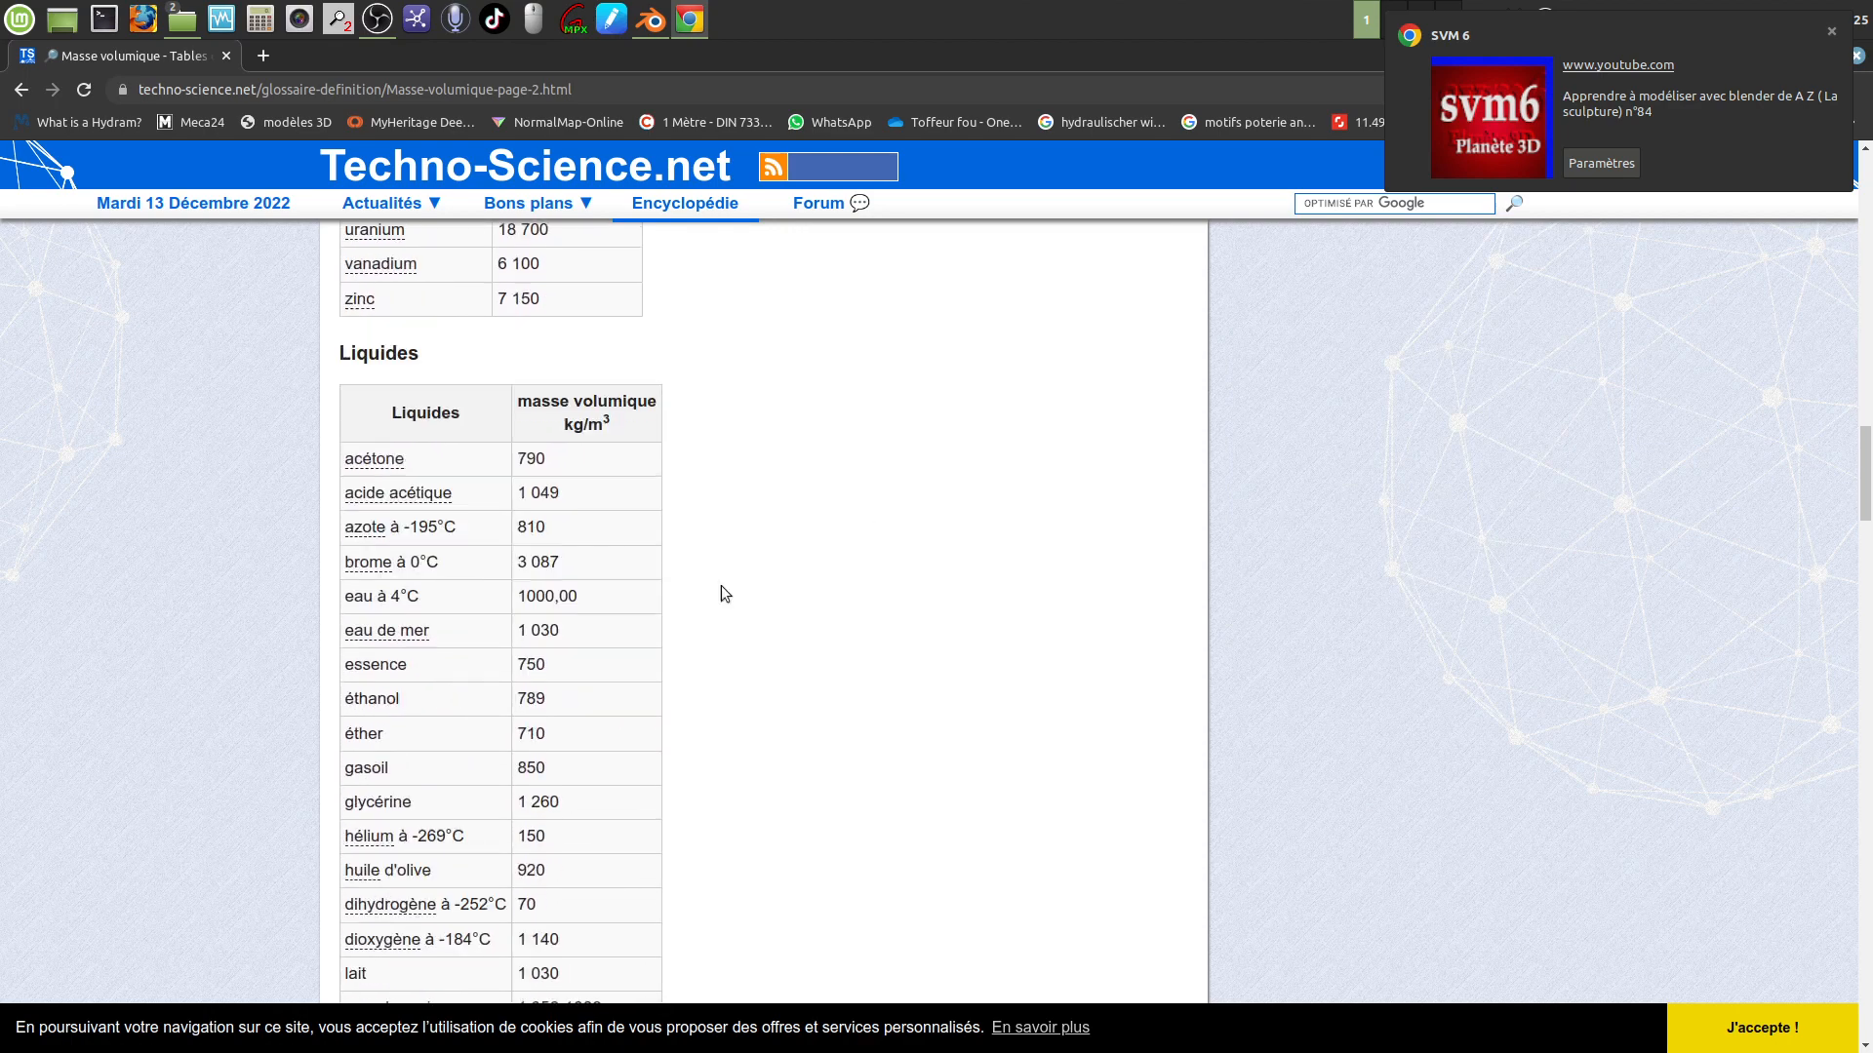
left_click(1833, 33)
left_click(1852, 57)
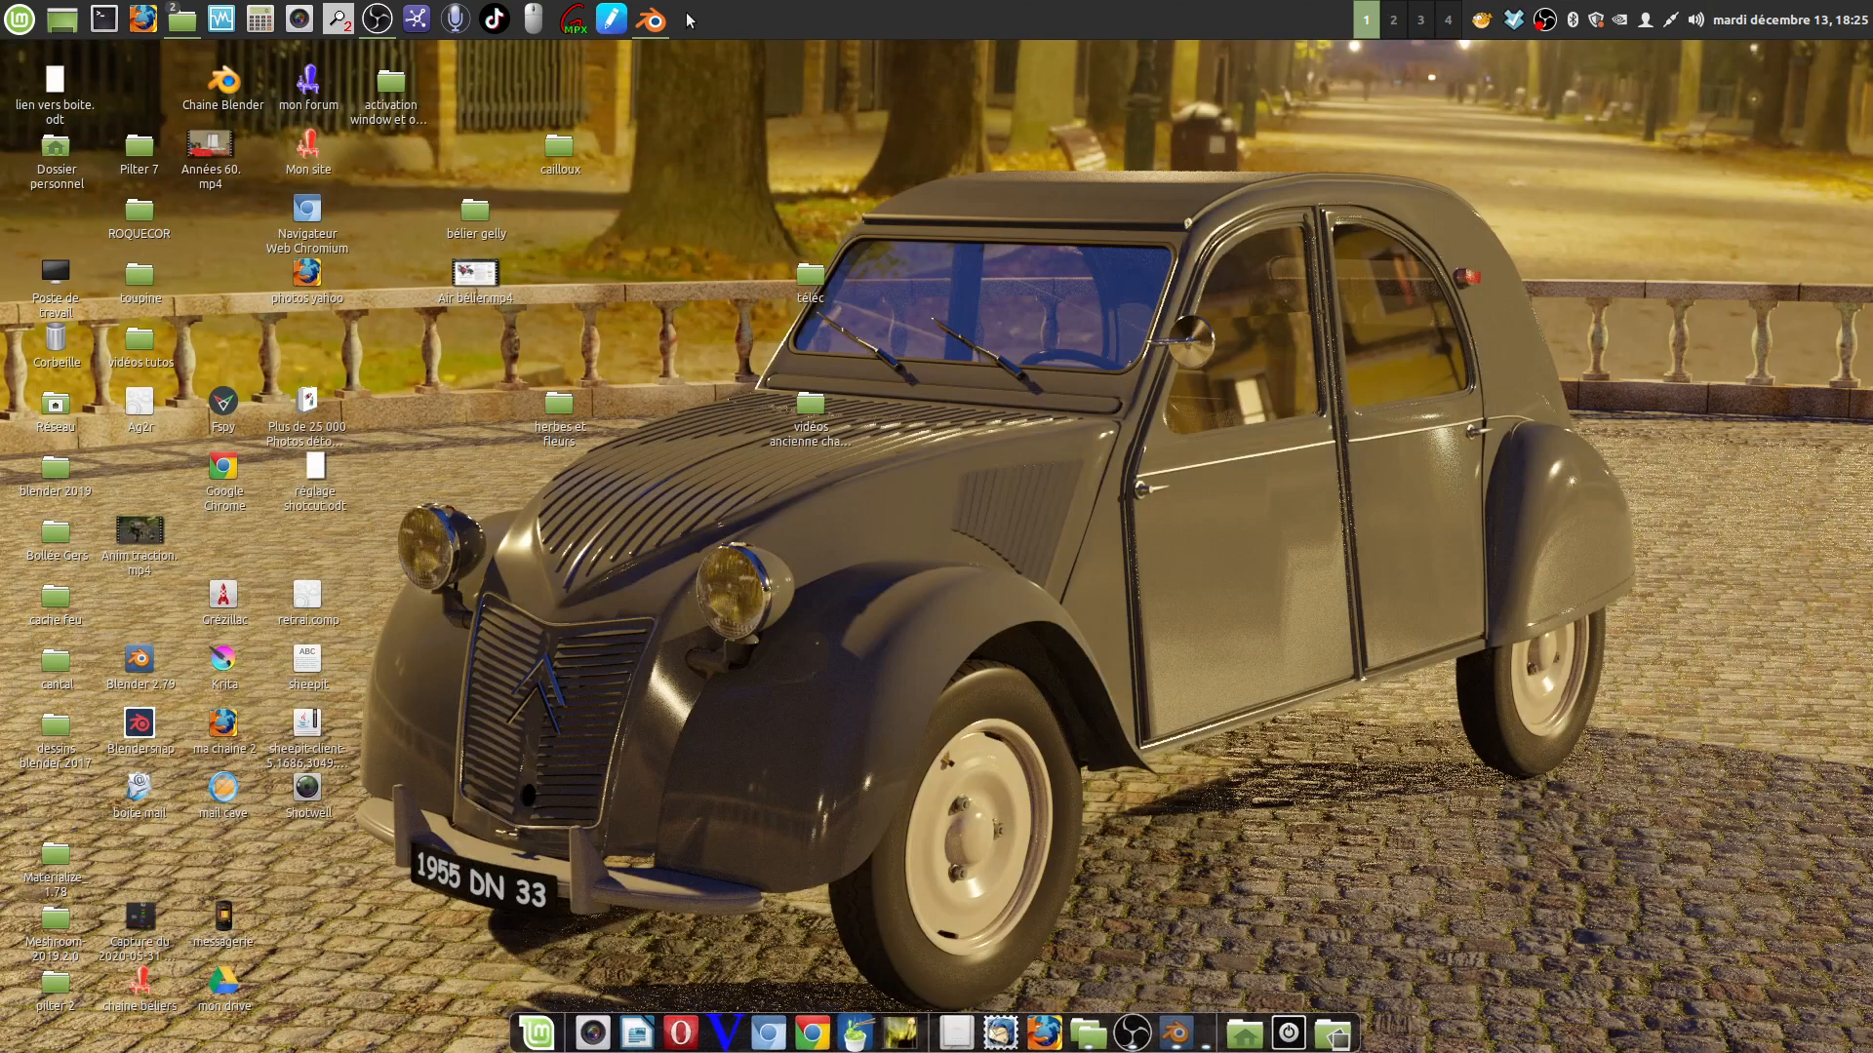
Switch back to Blender and add rigid body physics (Corps rigide) to the truncated cone
left_click(651, 20)
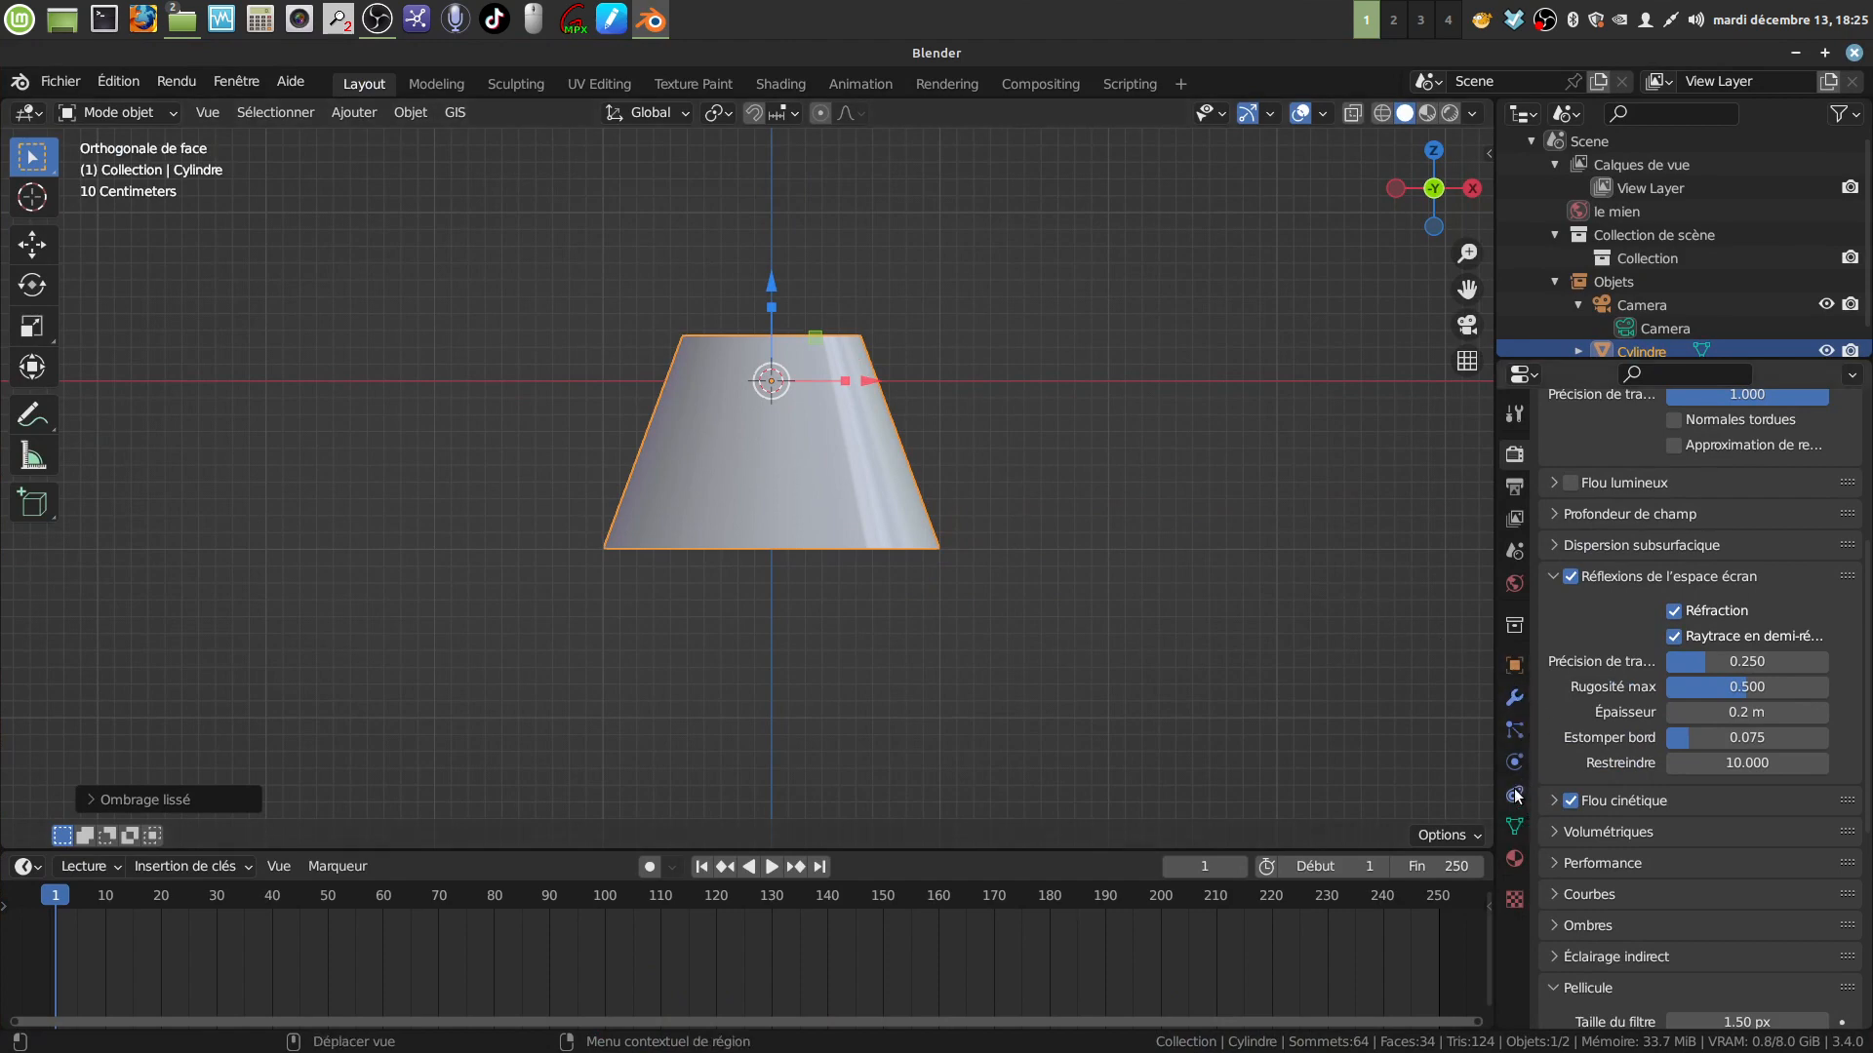
left_click(1515, 761)
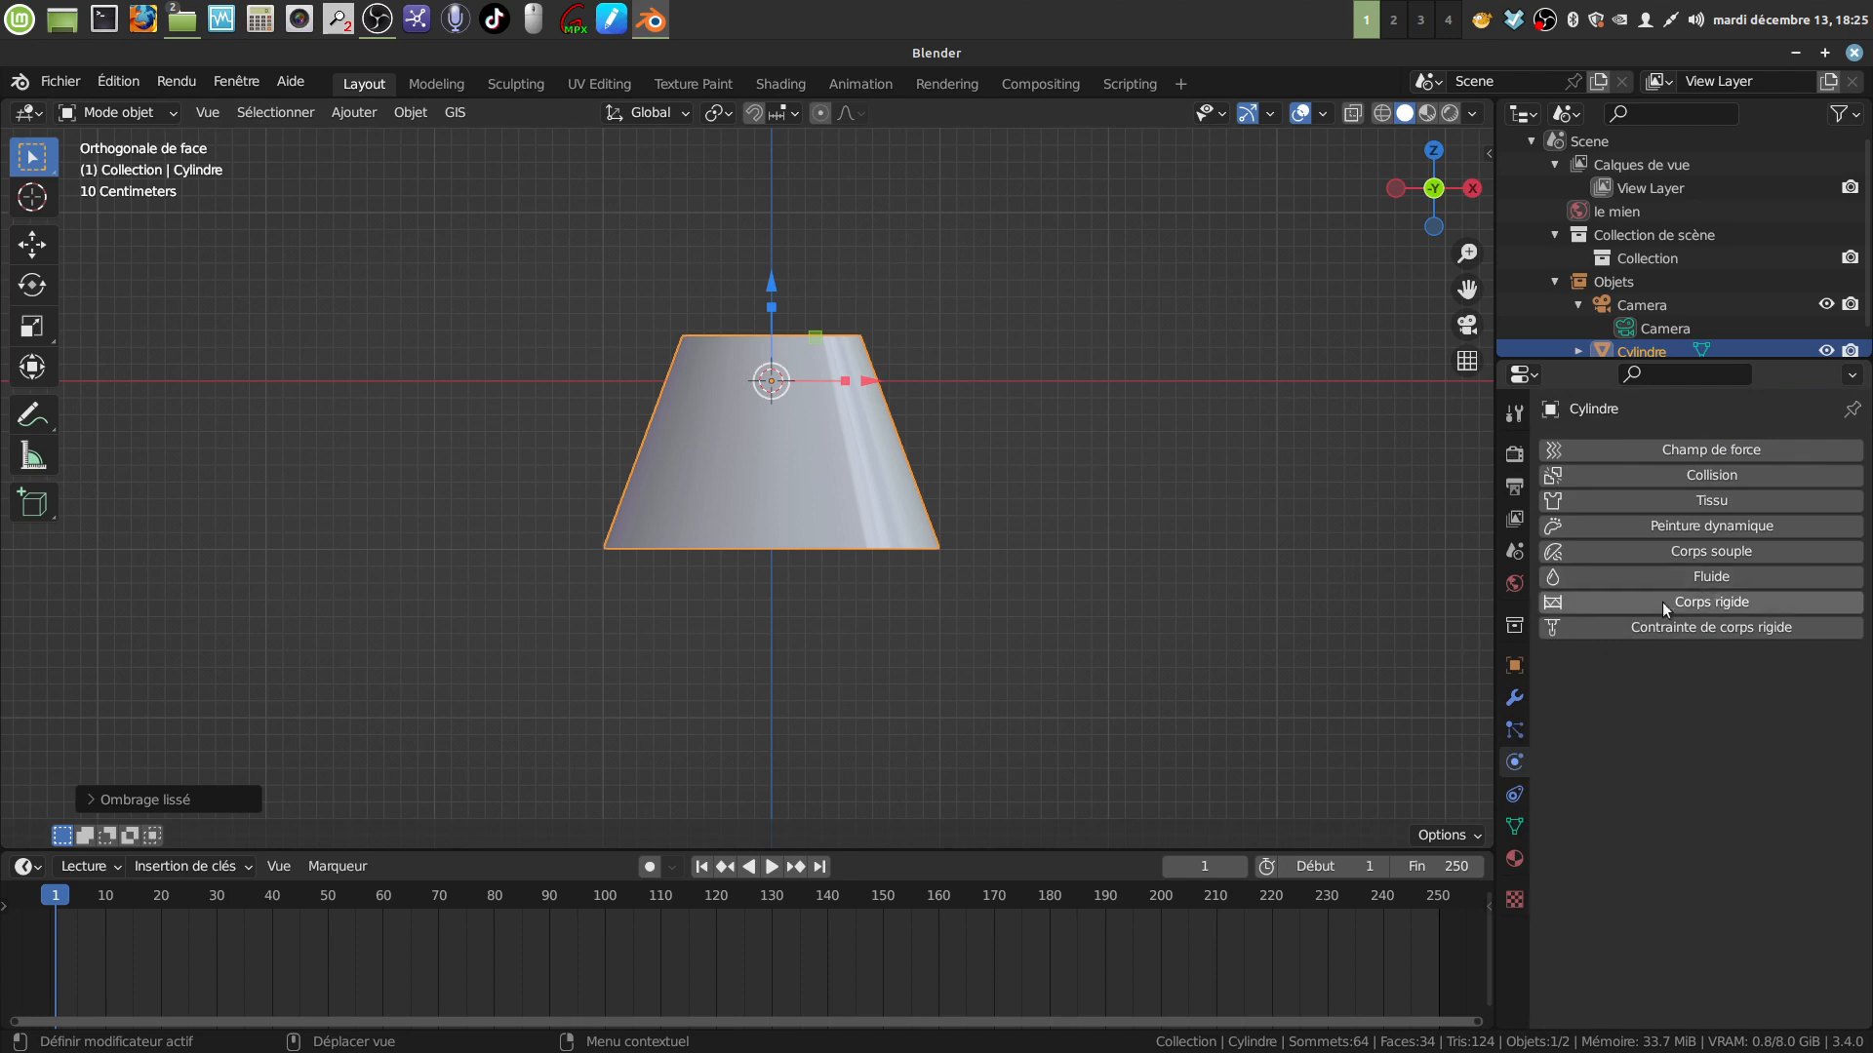
left_click(1590, 600)
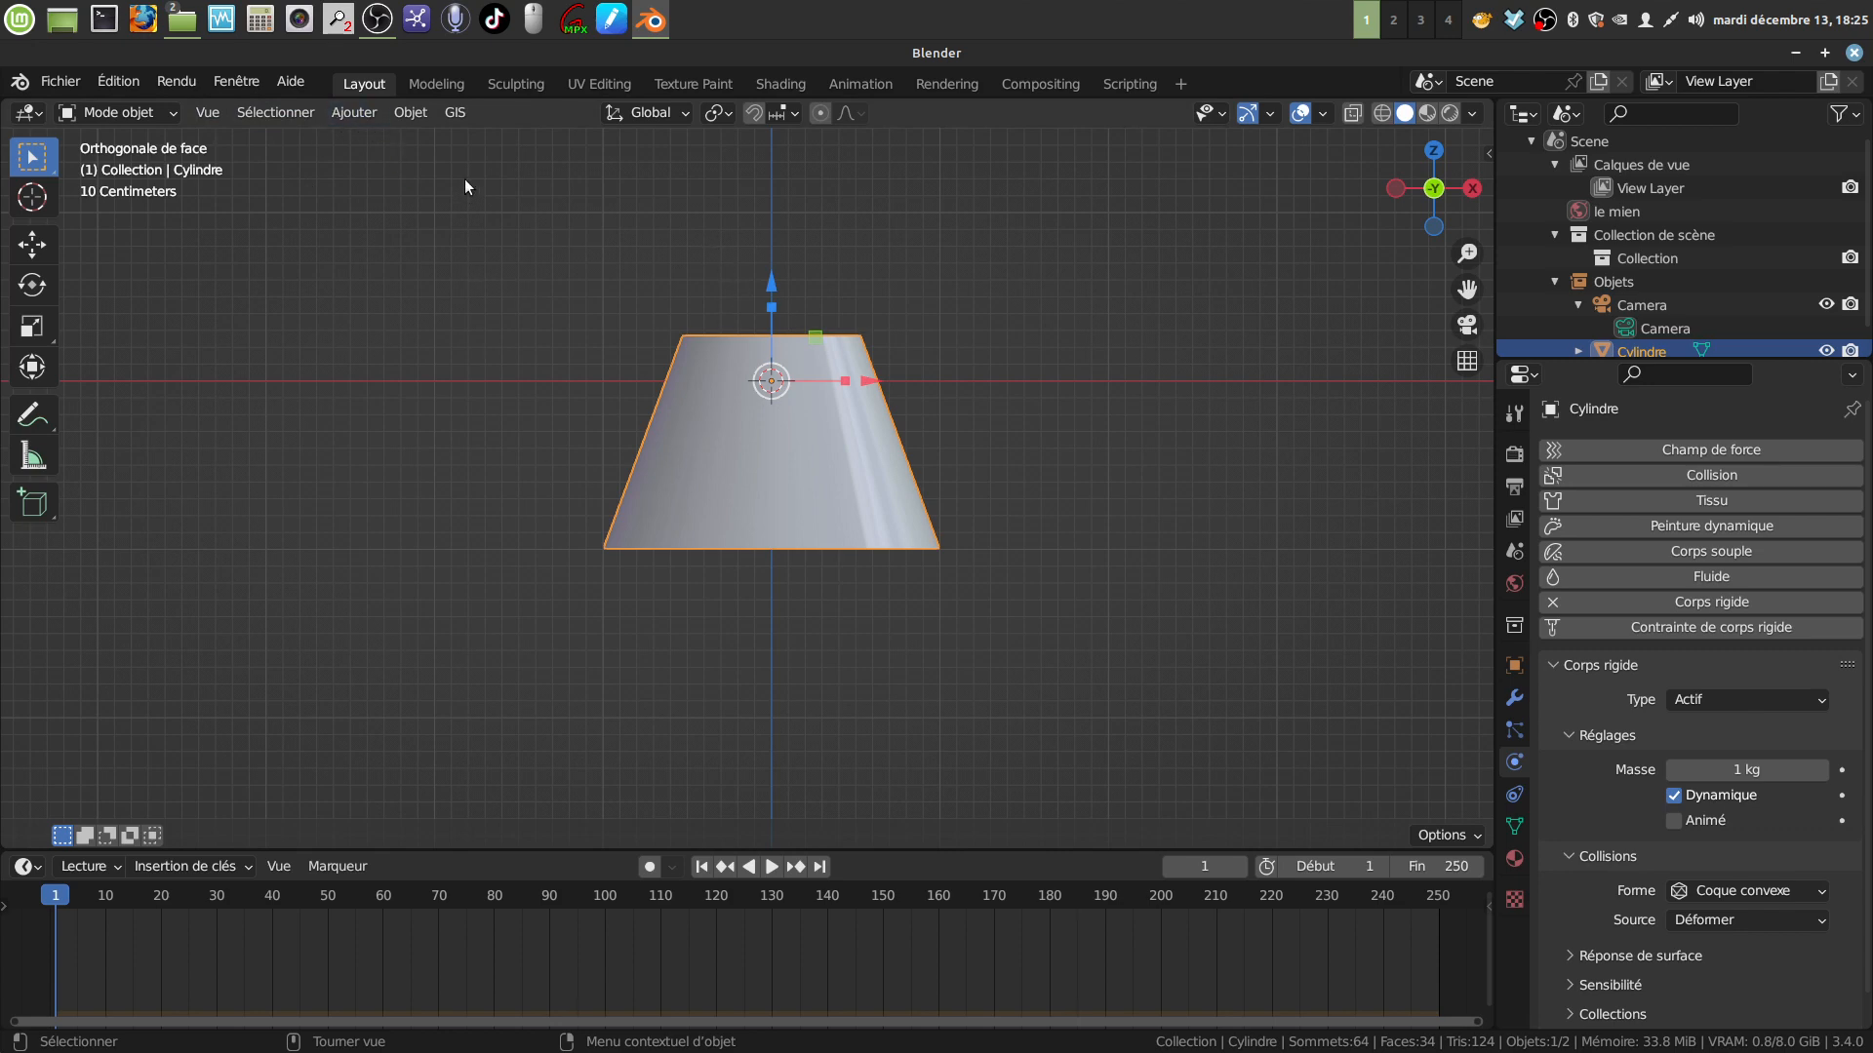
Calculate the cone's rigid body mass with the cast iron preset (Fonte) and show the preset's density
left_click(410, 113)
mouse_move(505, 827)
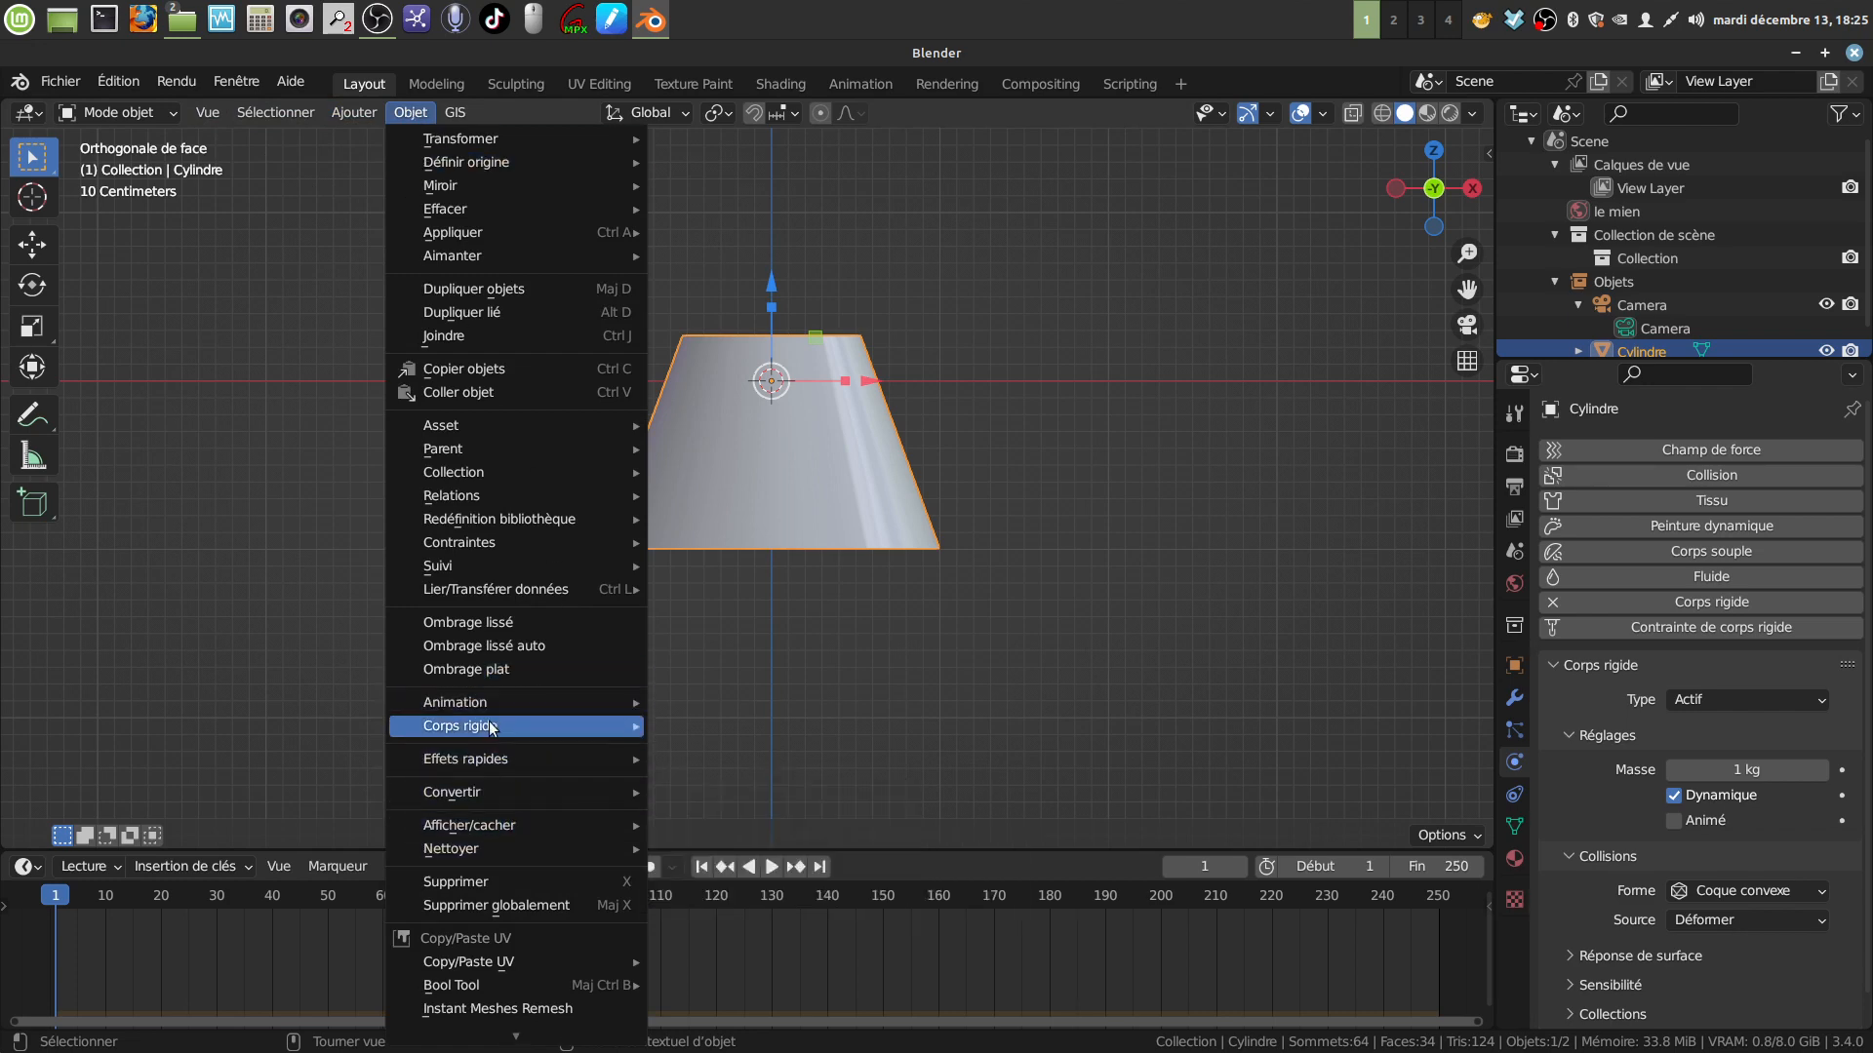
mouse_move(610, 728)
left_click(772, 836)
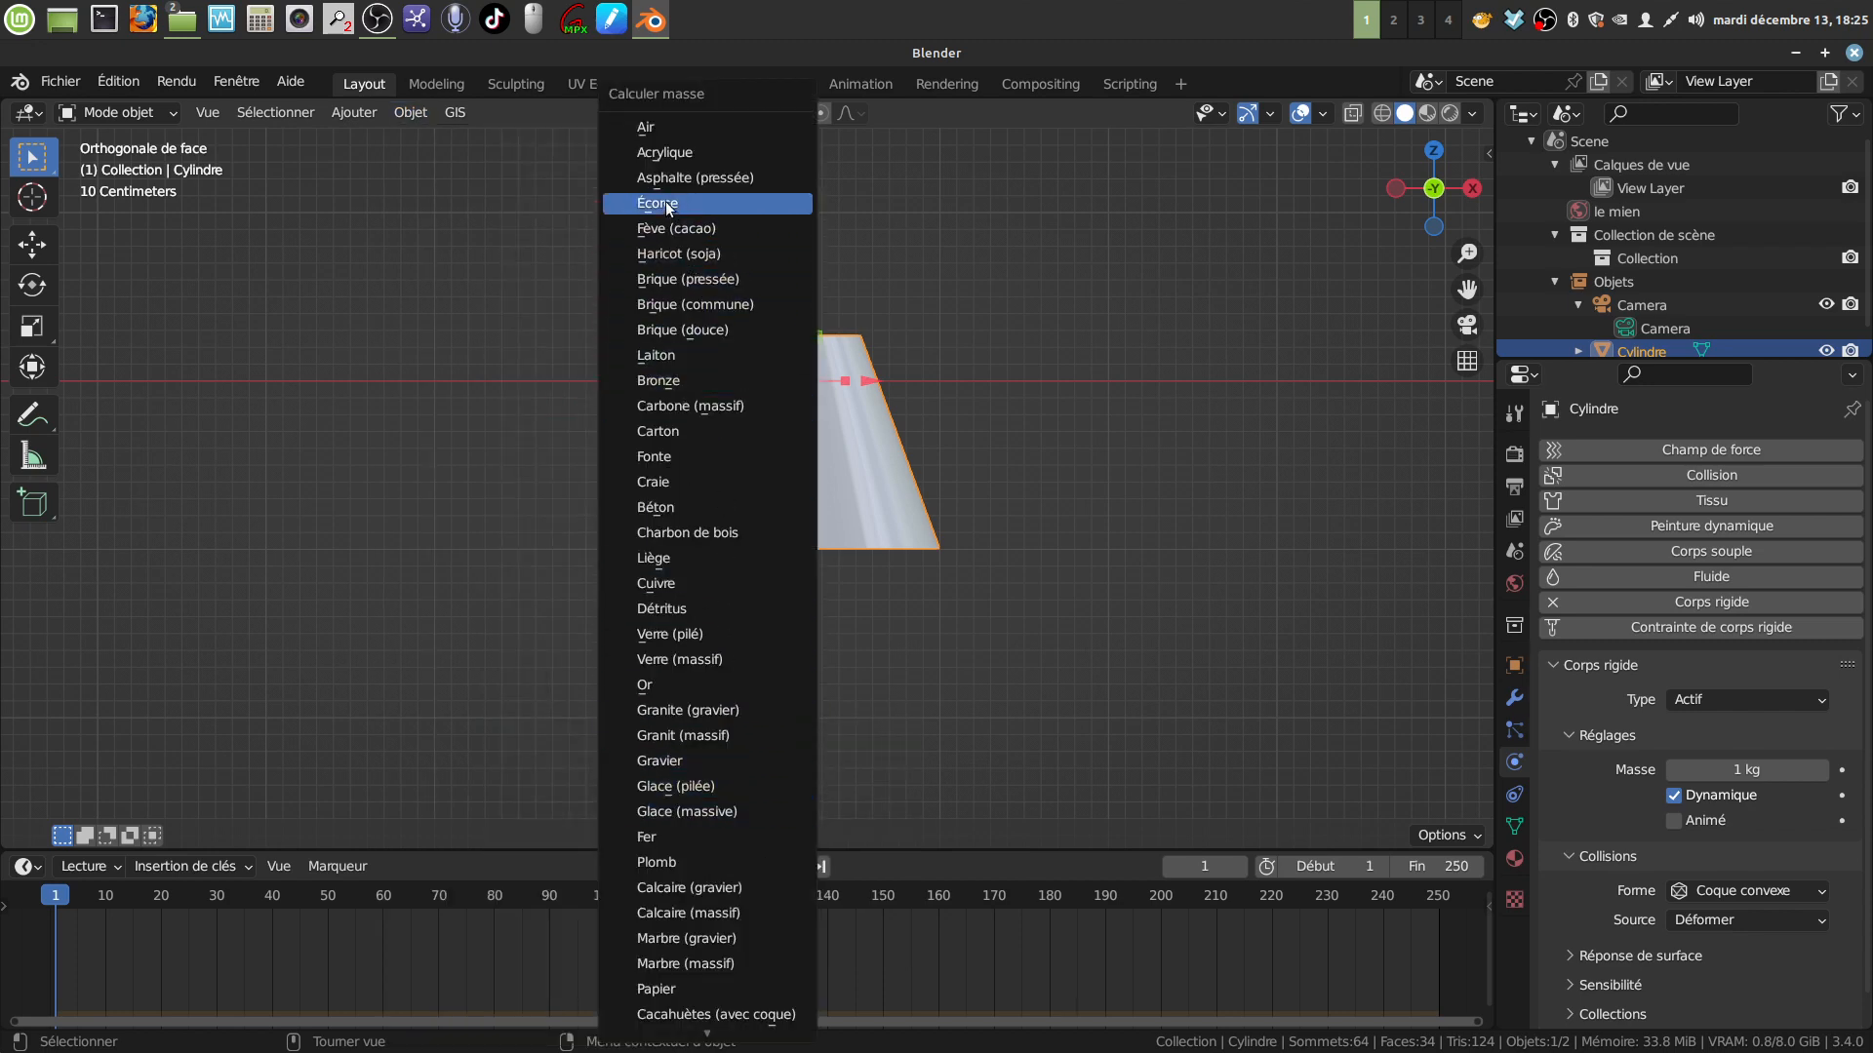
mouse_move(709, 1039)
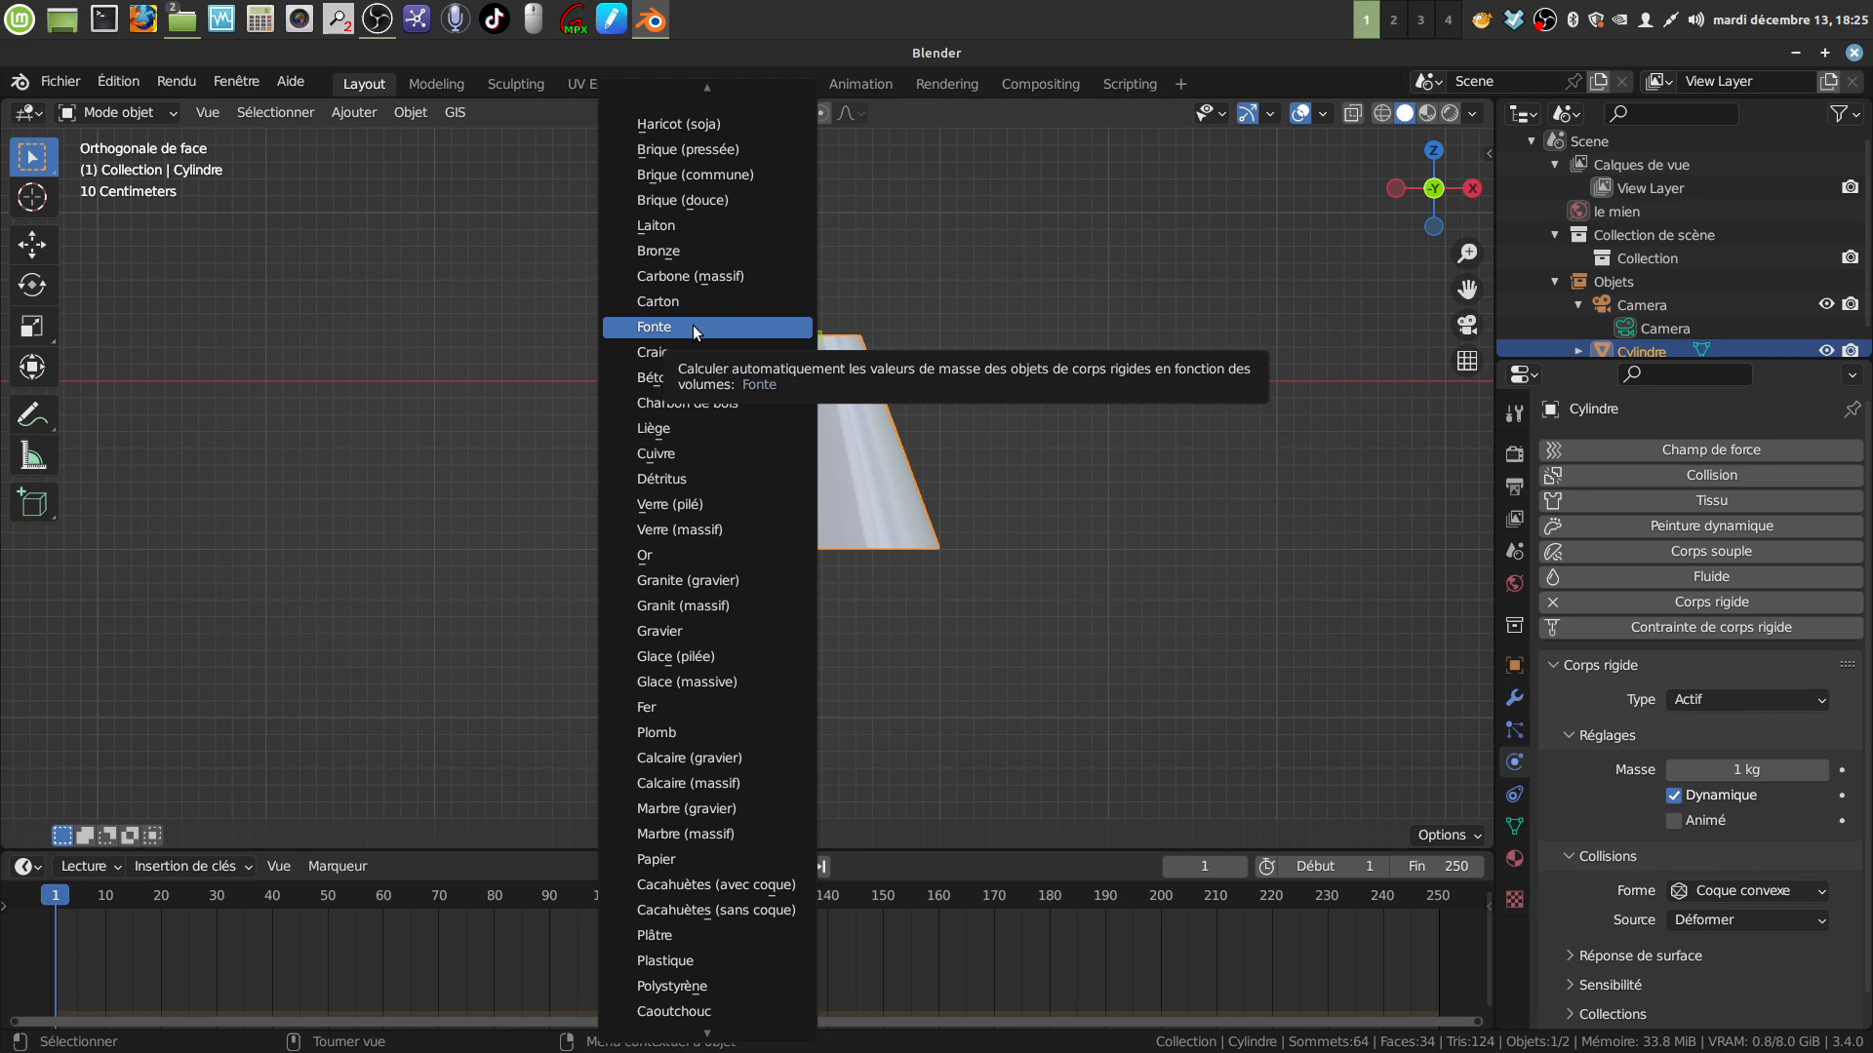
left_click(692, 324)
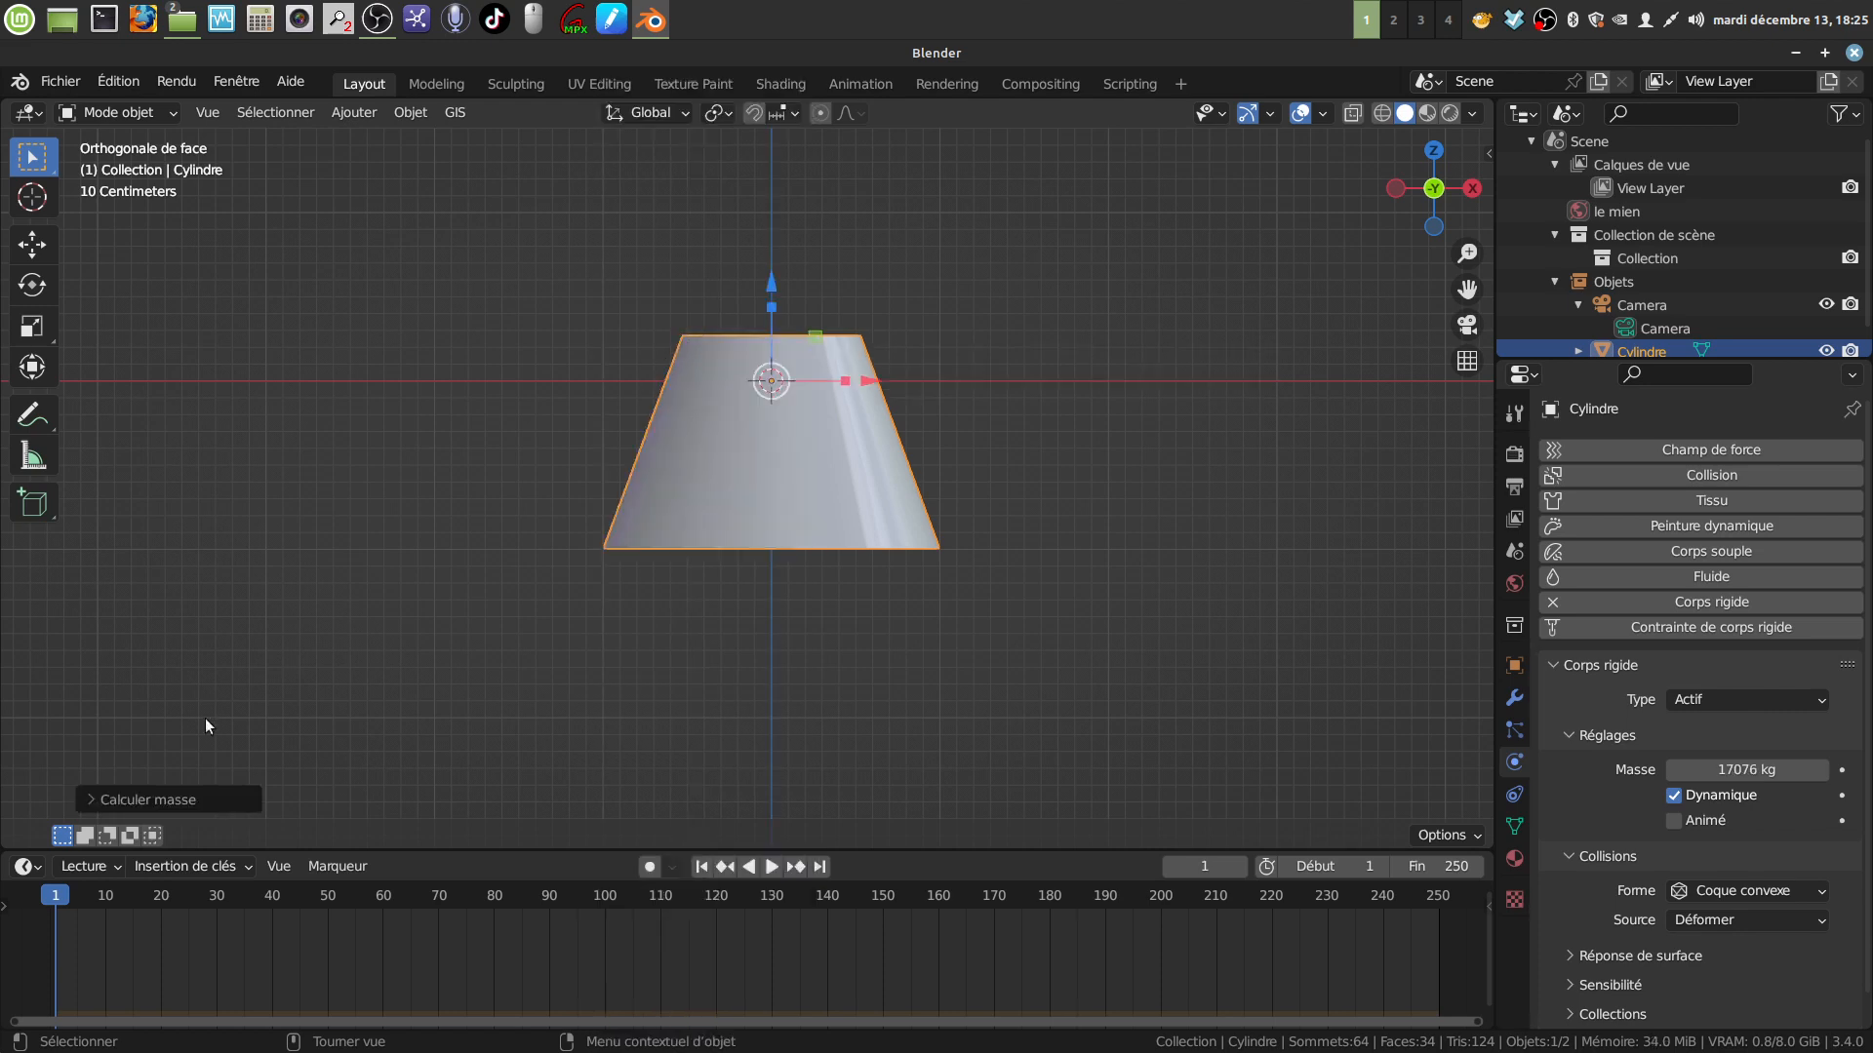
left_click(86, 800)
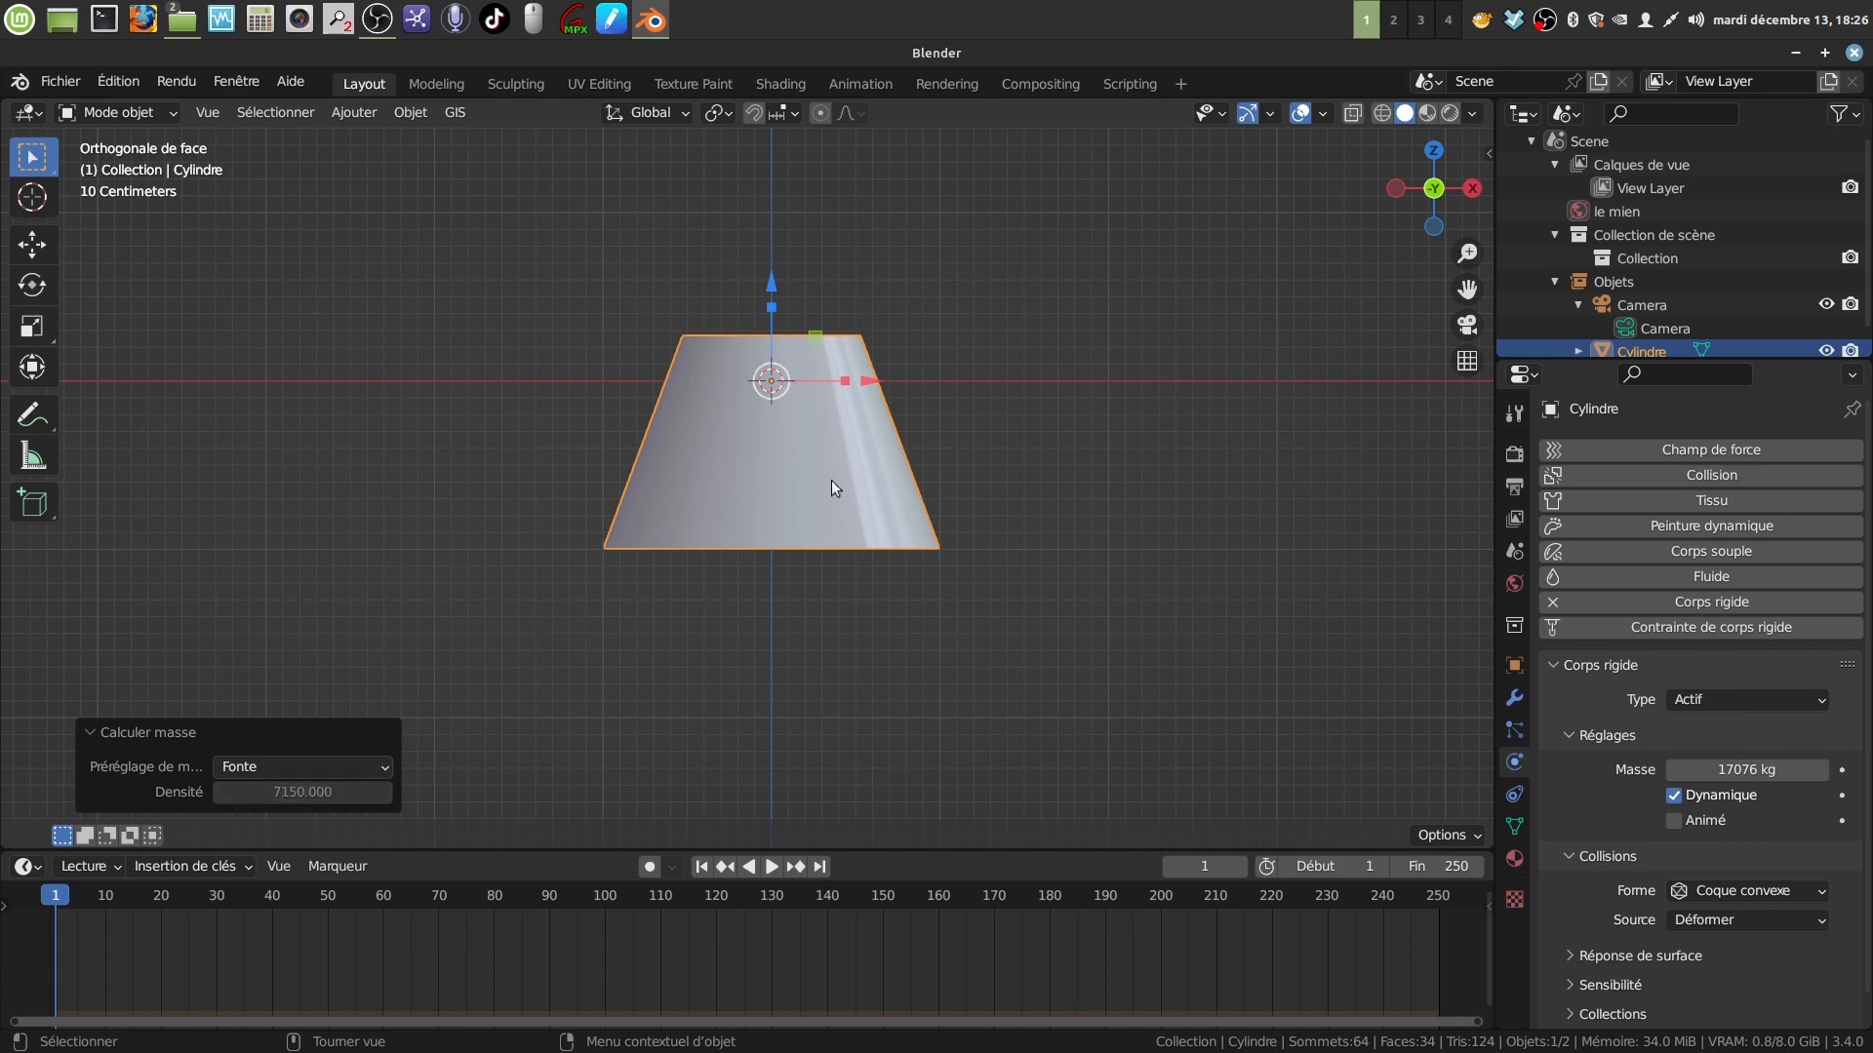
Reselect the truncated cone and calculate its volume with the 3D-print analysis tools
left_click(582, 716)
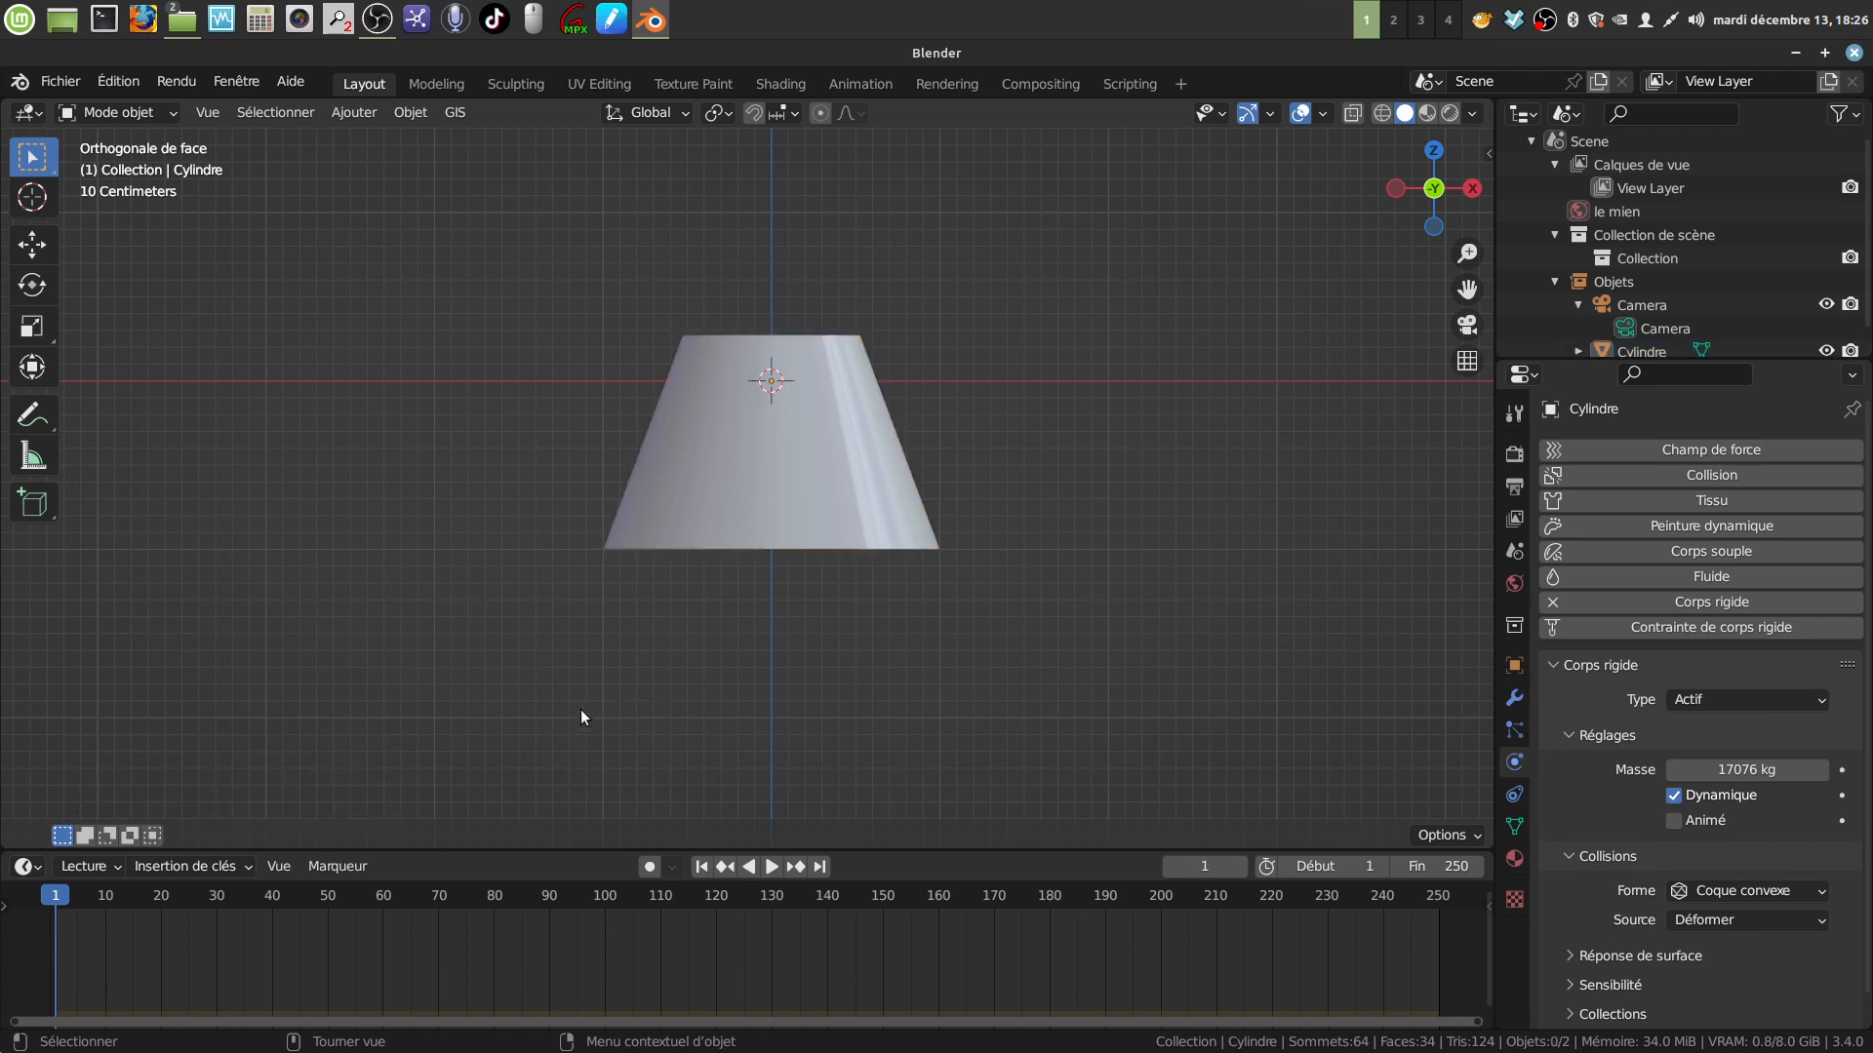
left_click(735, 505)
middle_click_drag(769, 503, 725, 519, "shift")
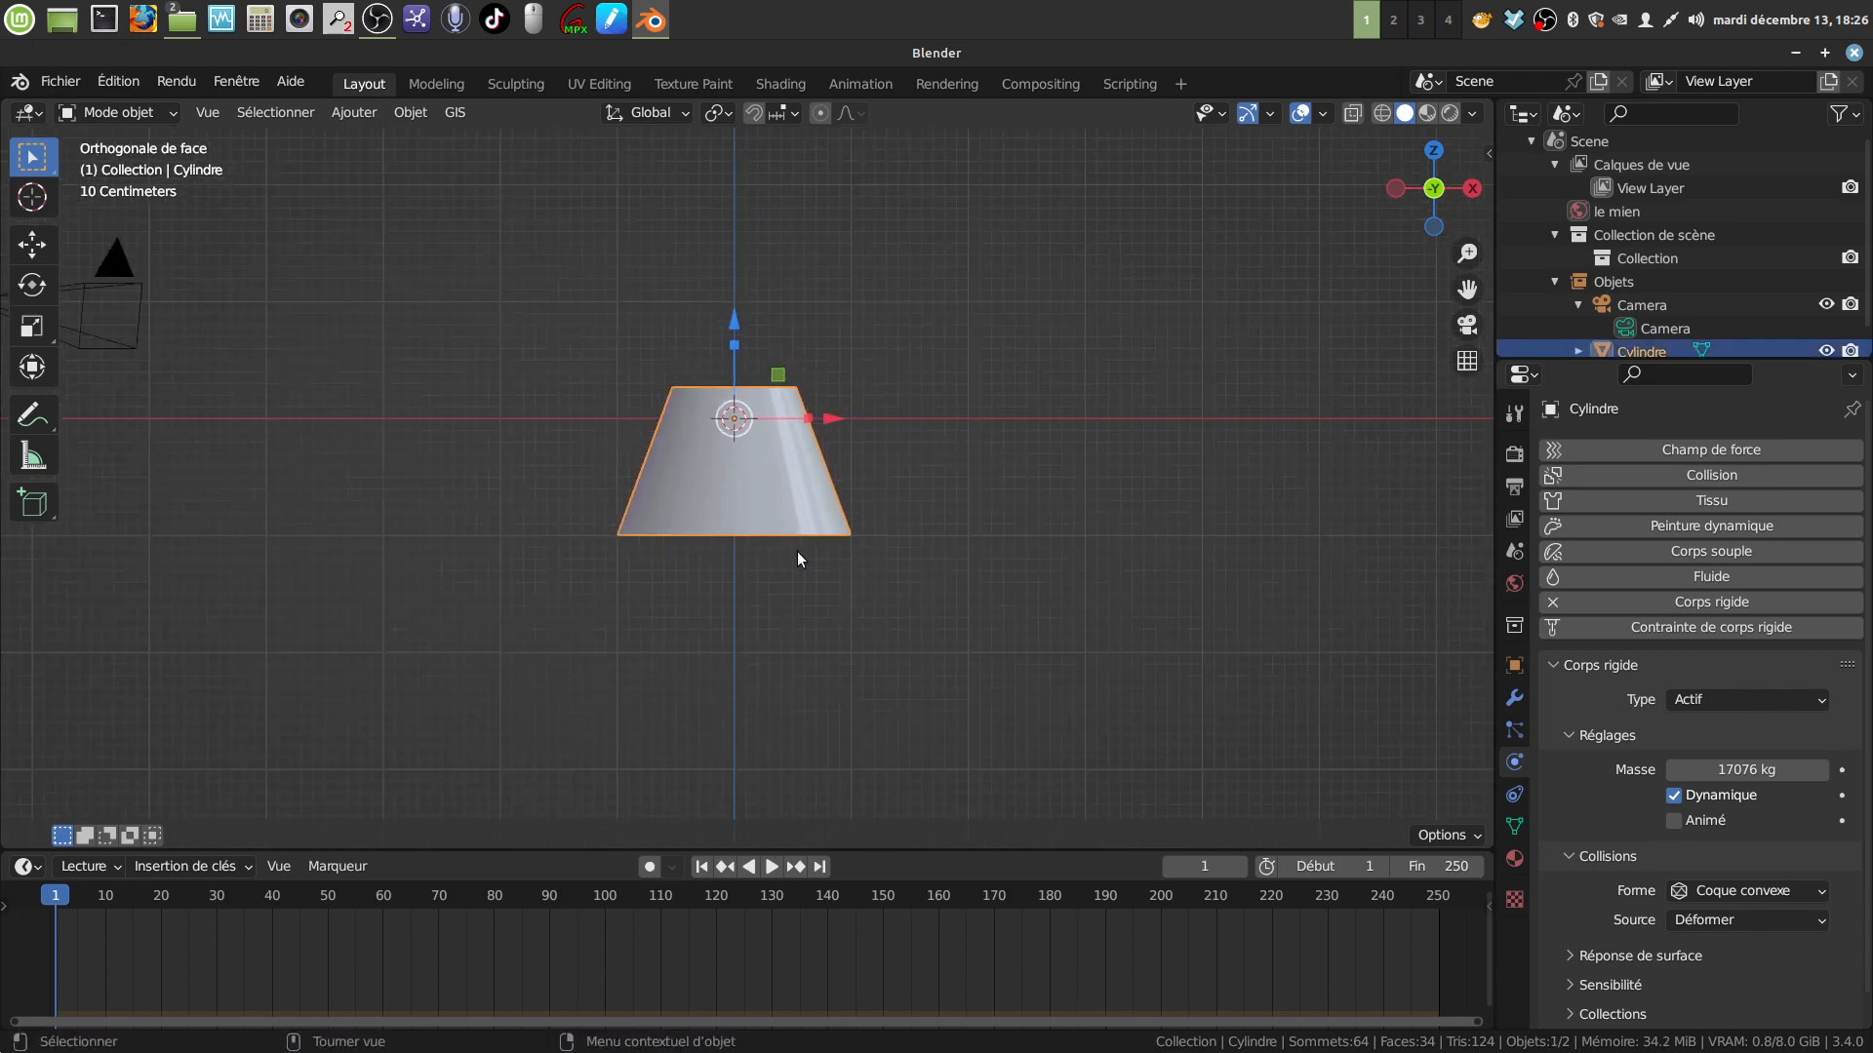
middle_click_drag(760, 502, 731, 530, "shift")
scroll(761, 521, "down", 1)
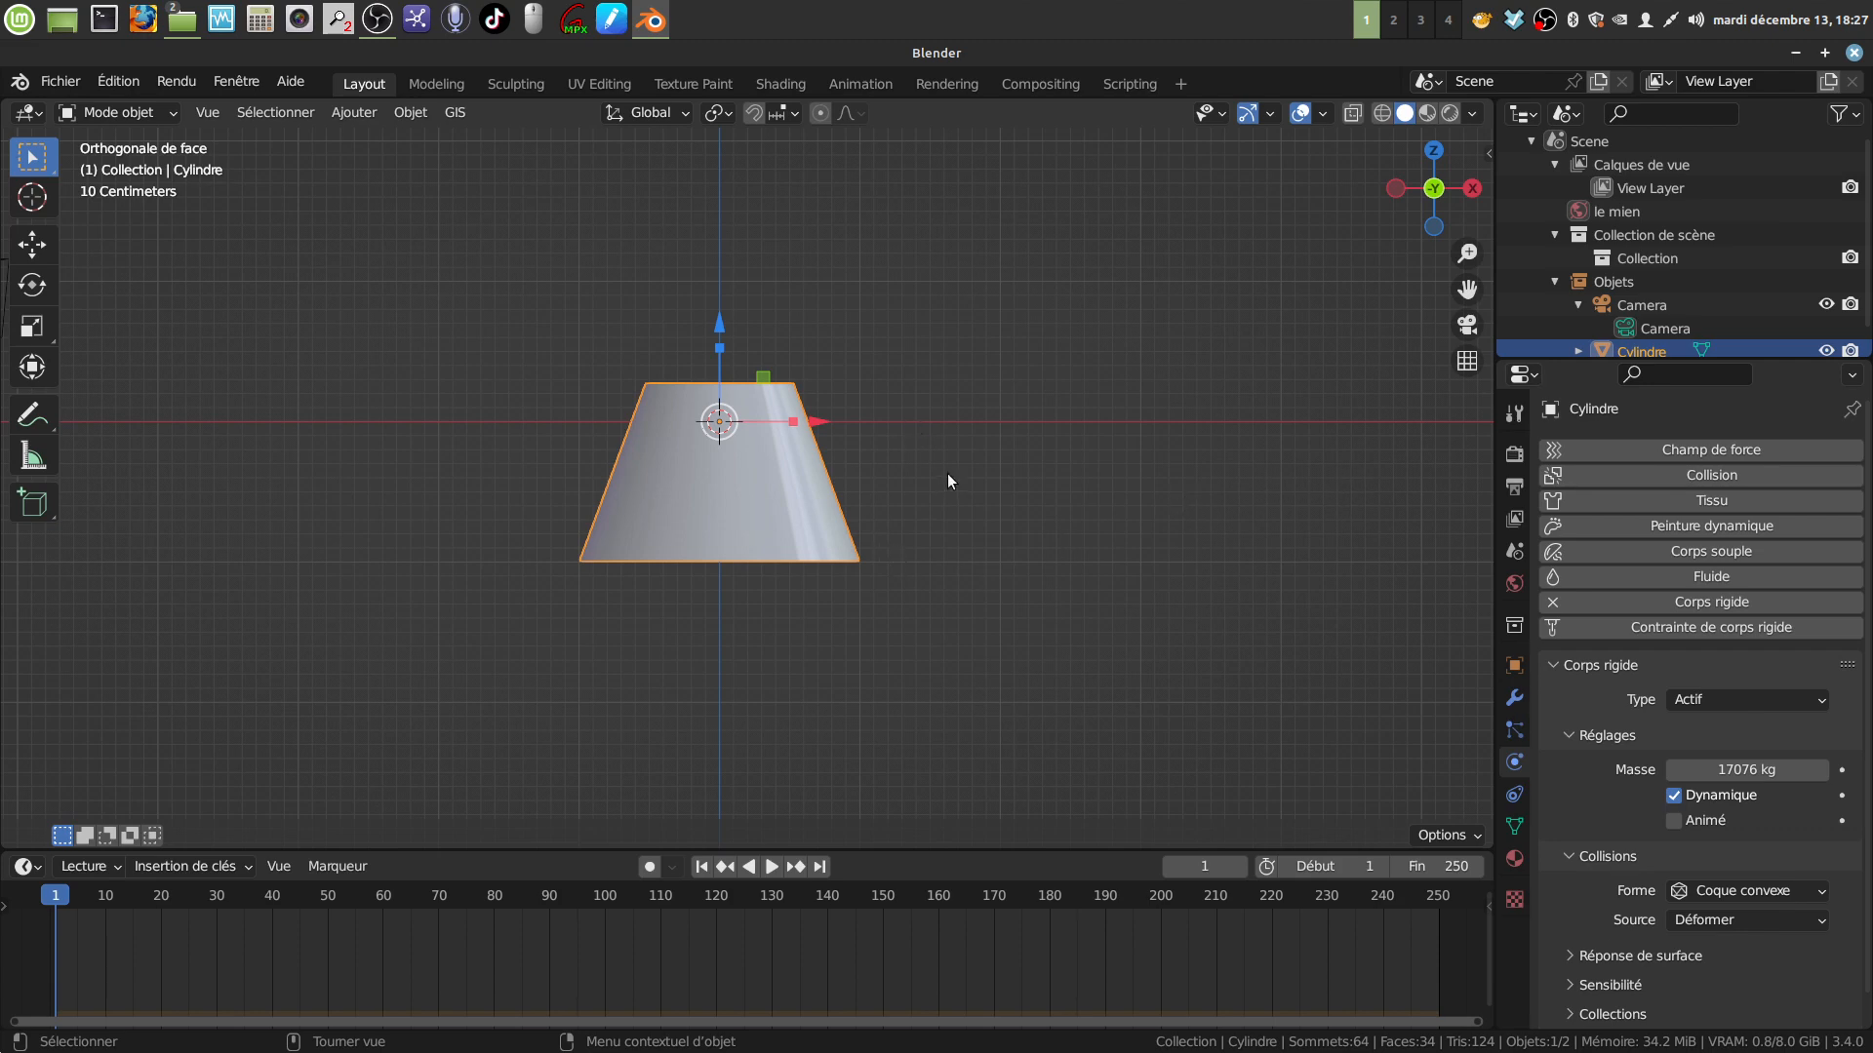
middle_click_drag(946, 472, 907, 460, "shift")
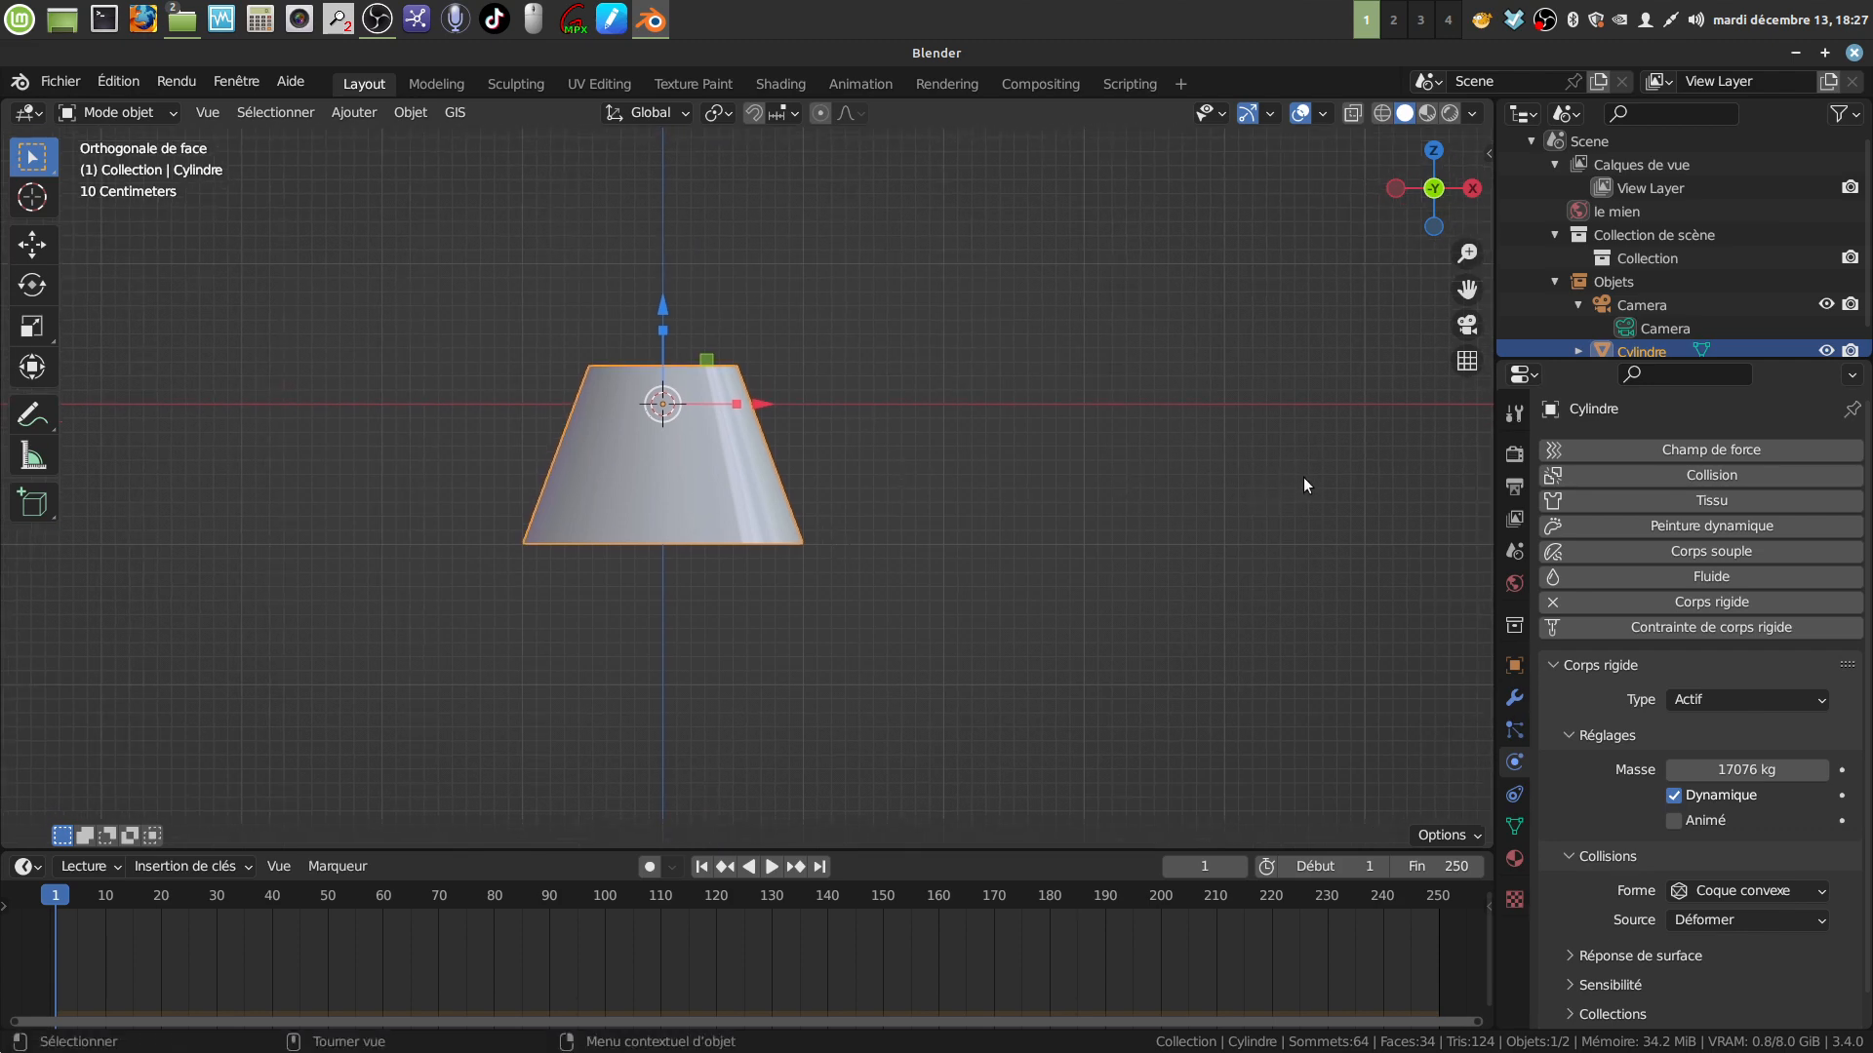
key("n")
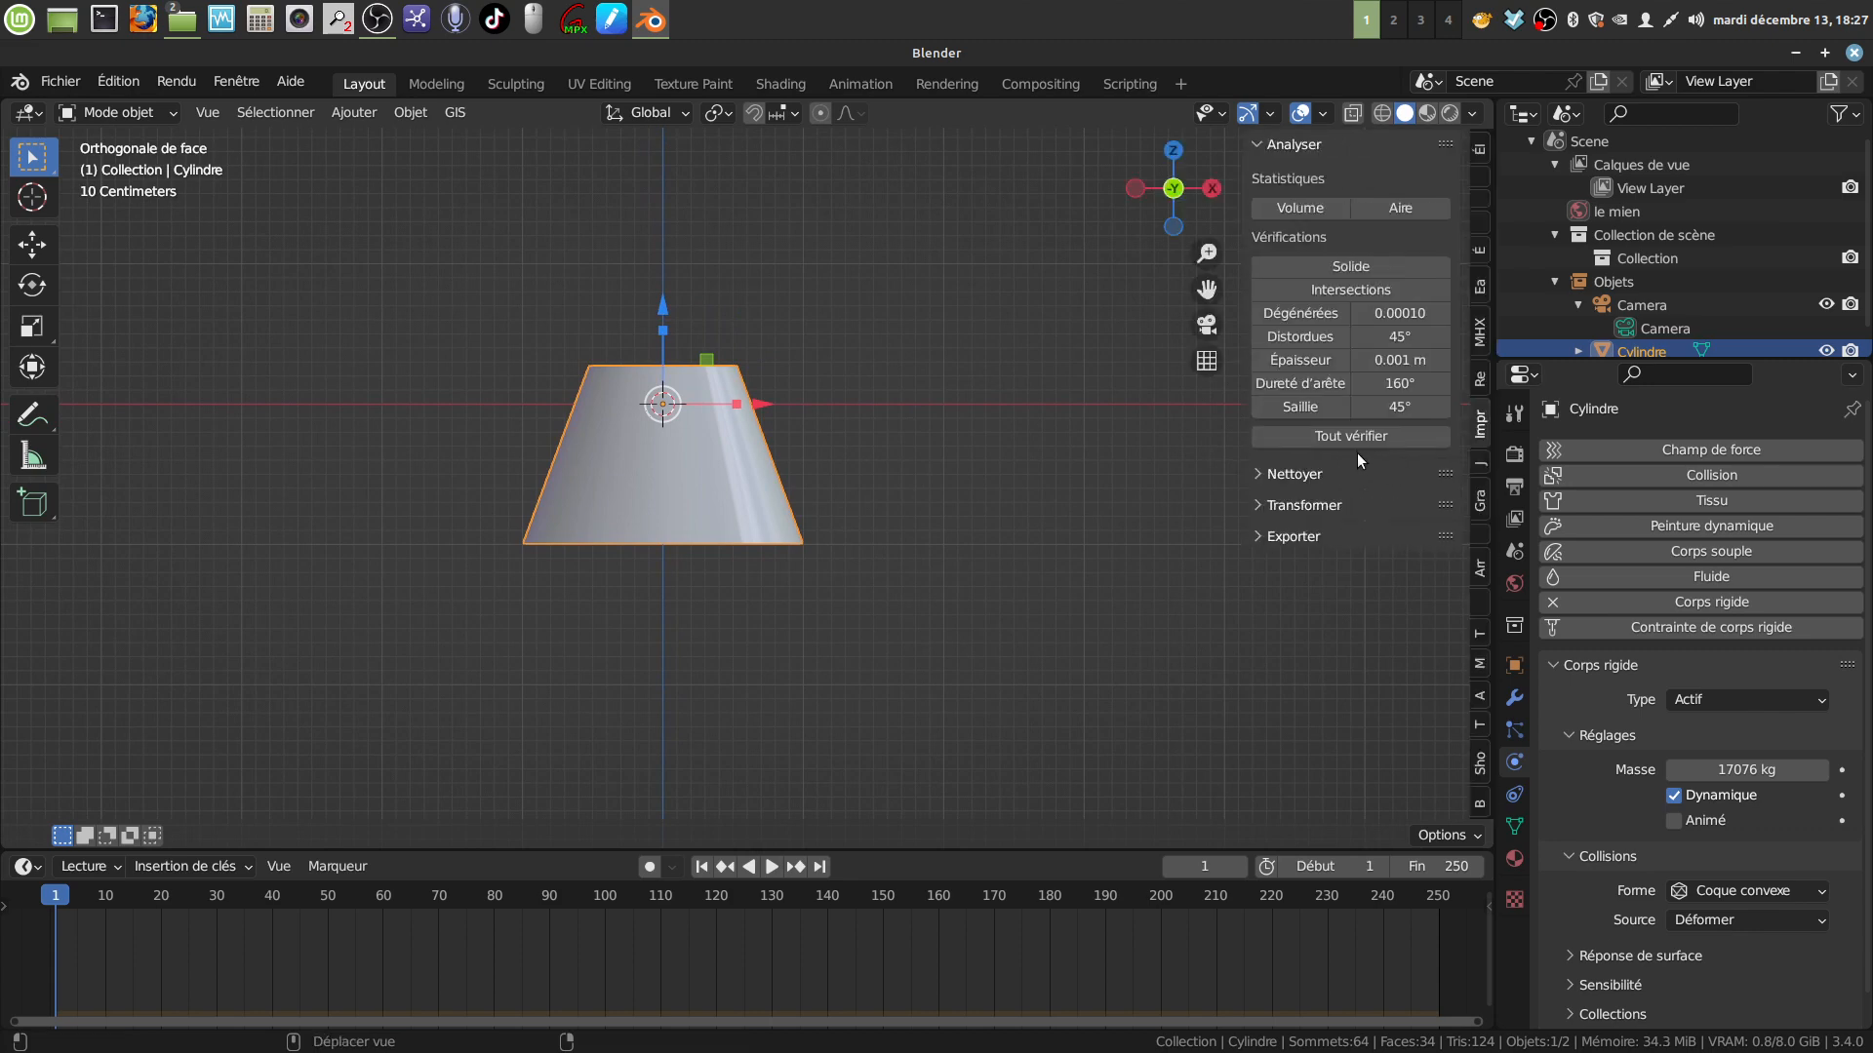
left_click(1302, 209)
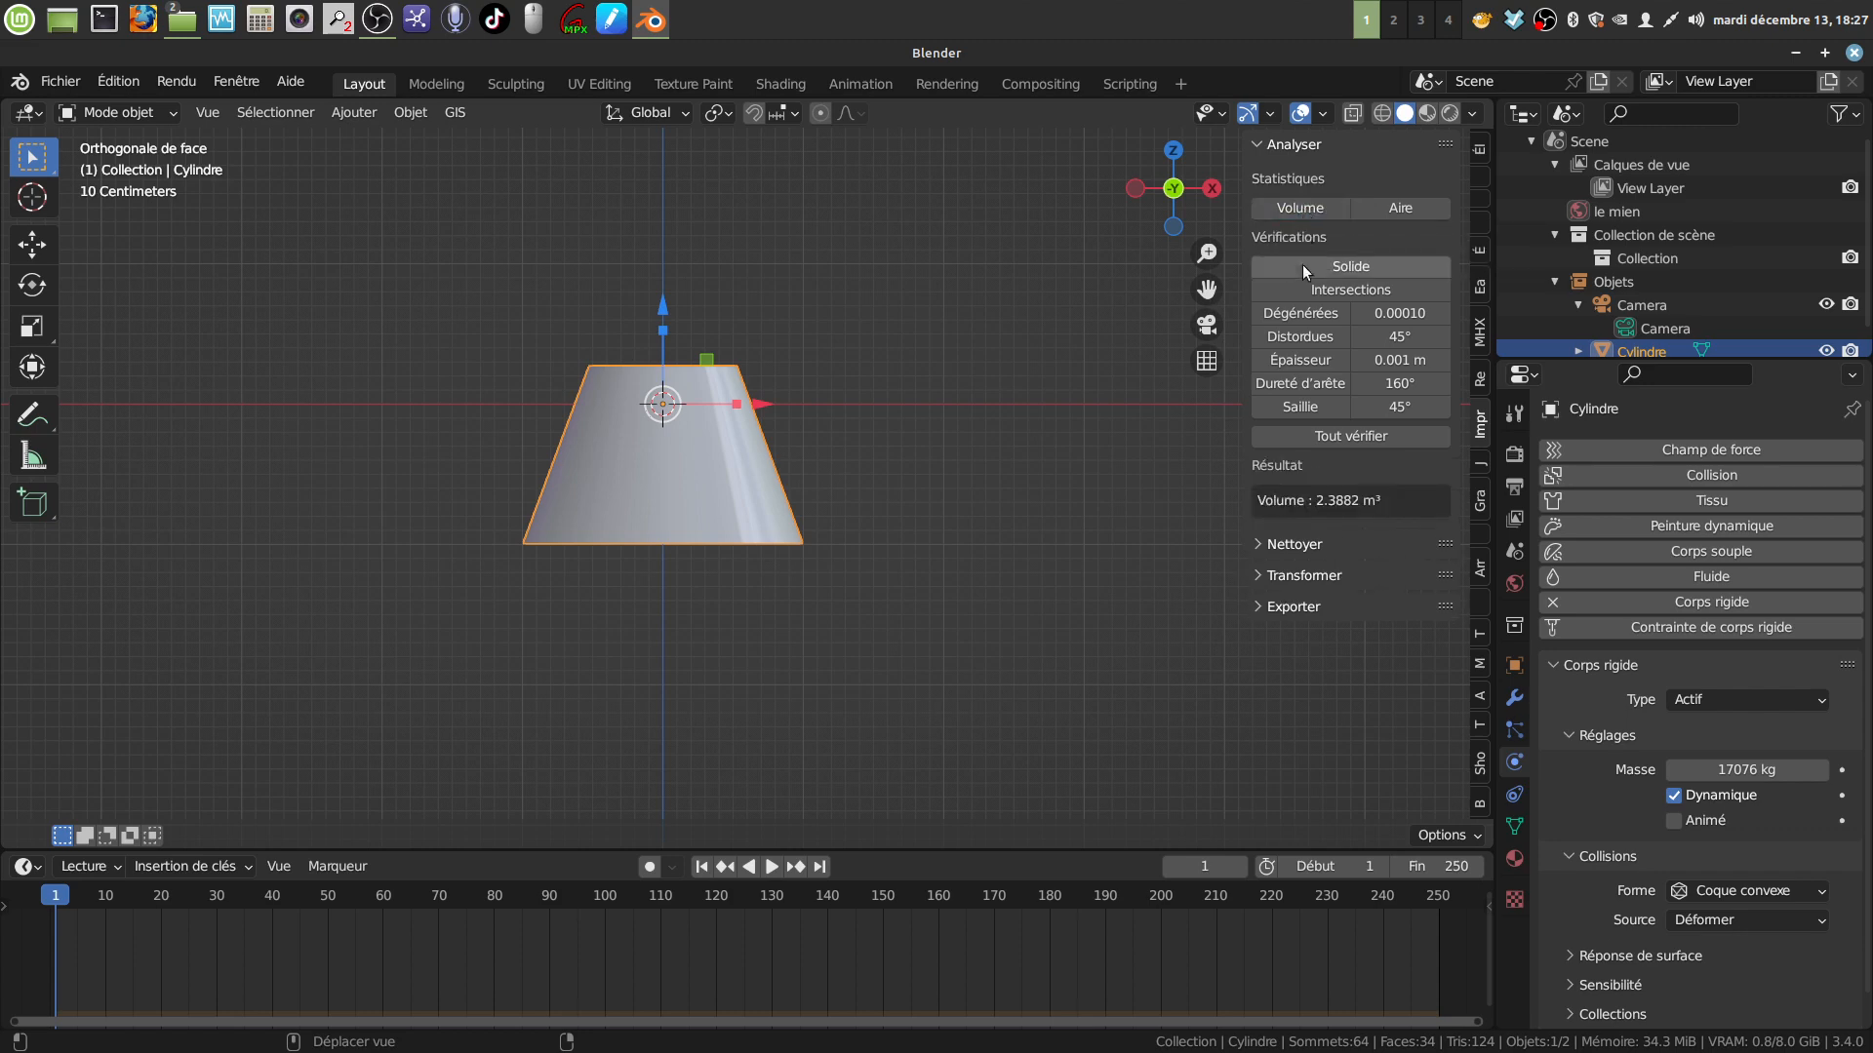
Resize the cone to a volume of 2/7150 m³ with the 3D-print add-on's scale-to-volume tool
left_click(1256, 575)
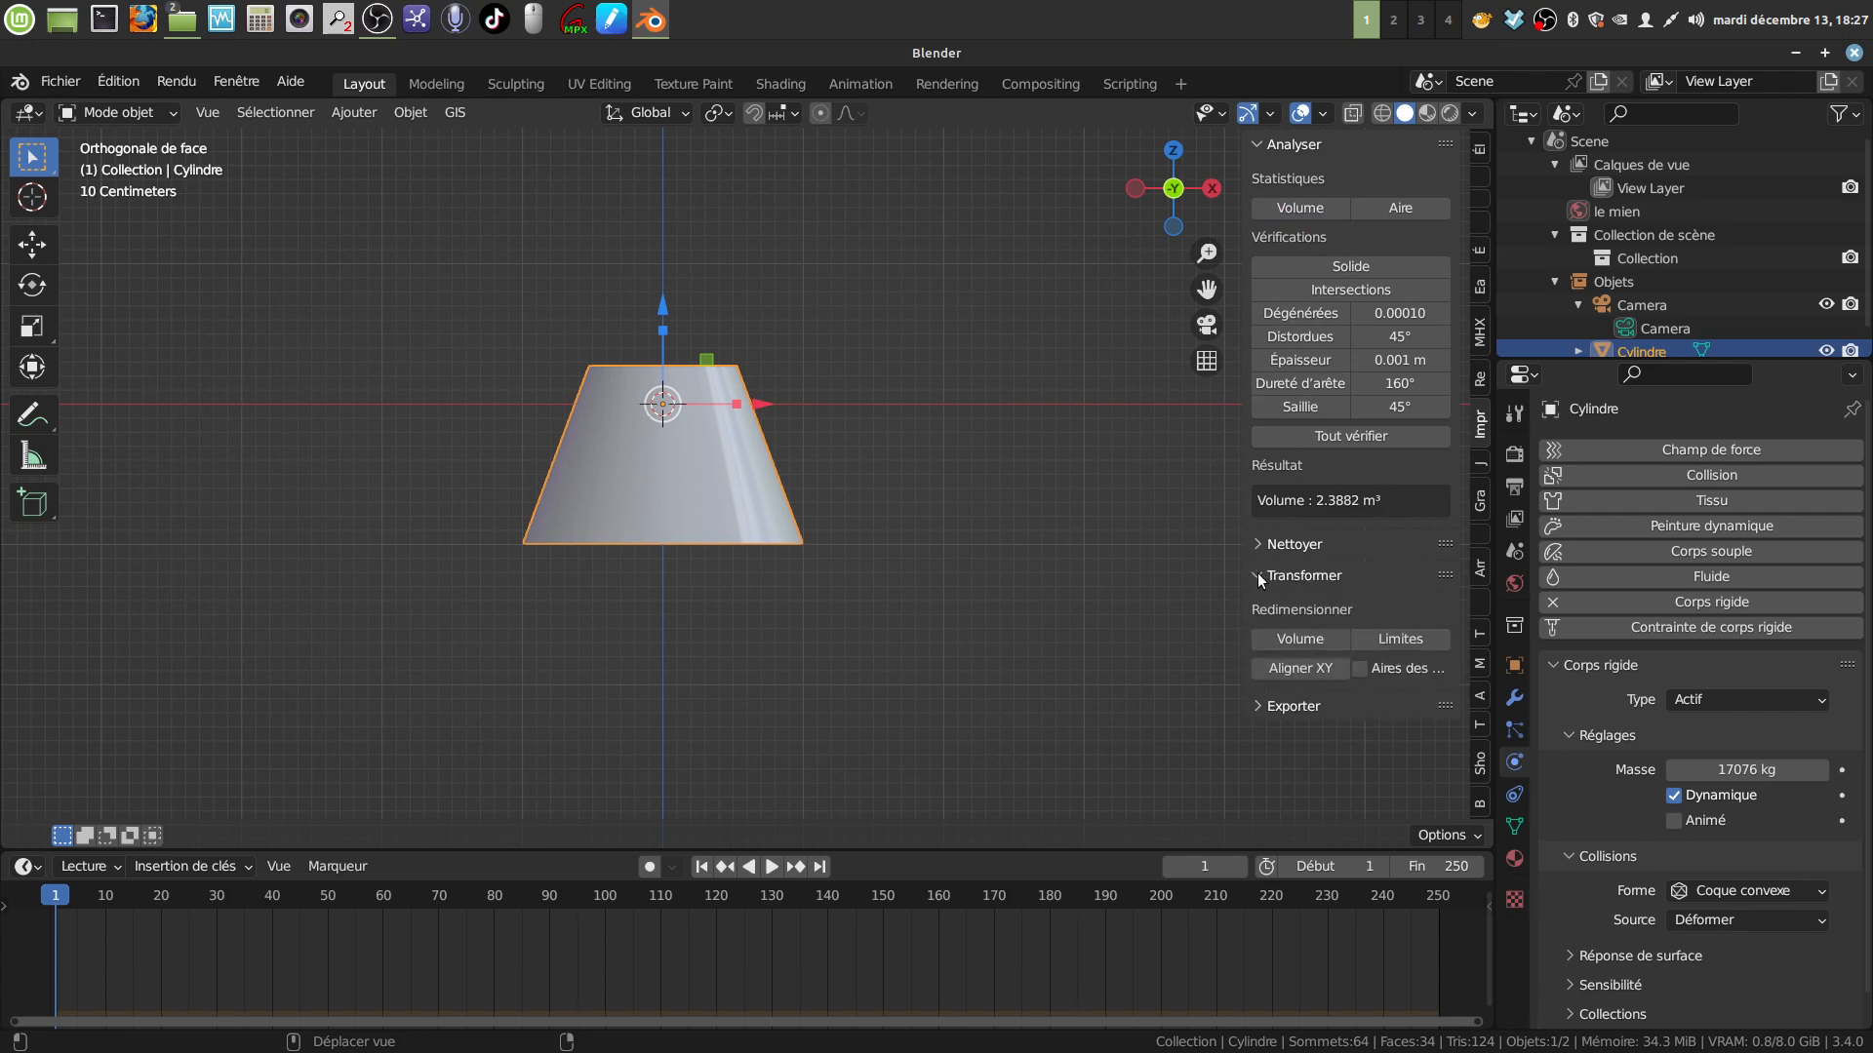
left_click(1301, 640)
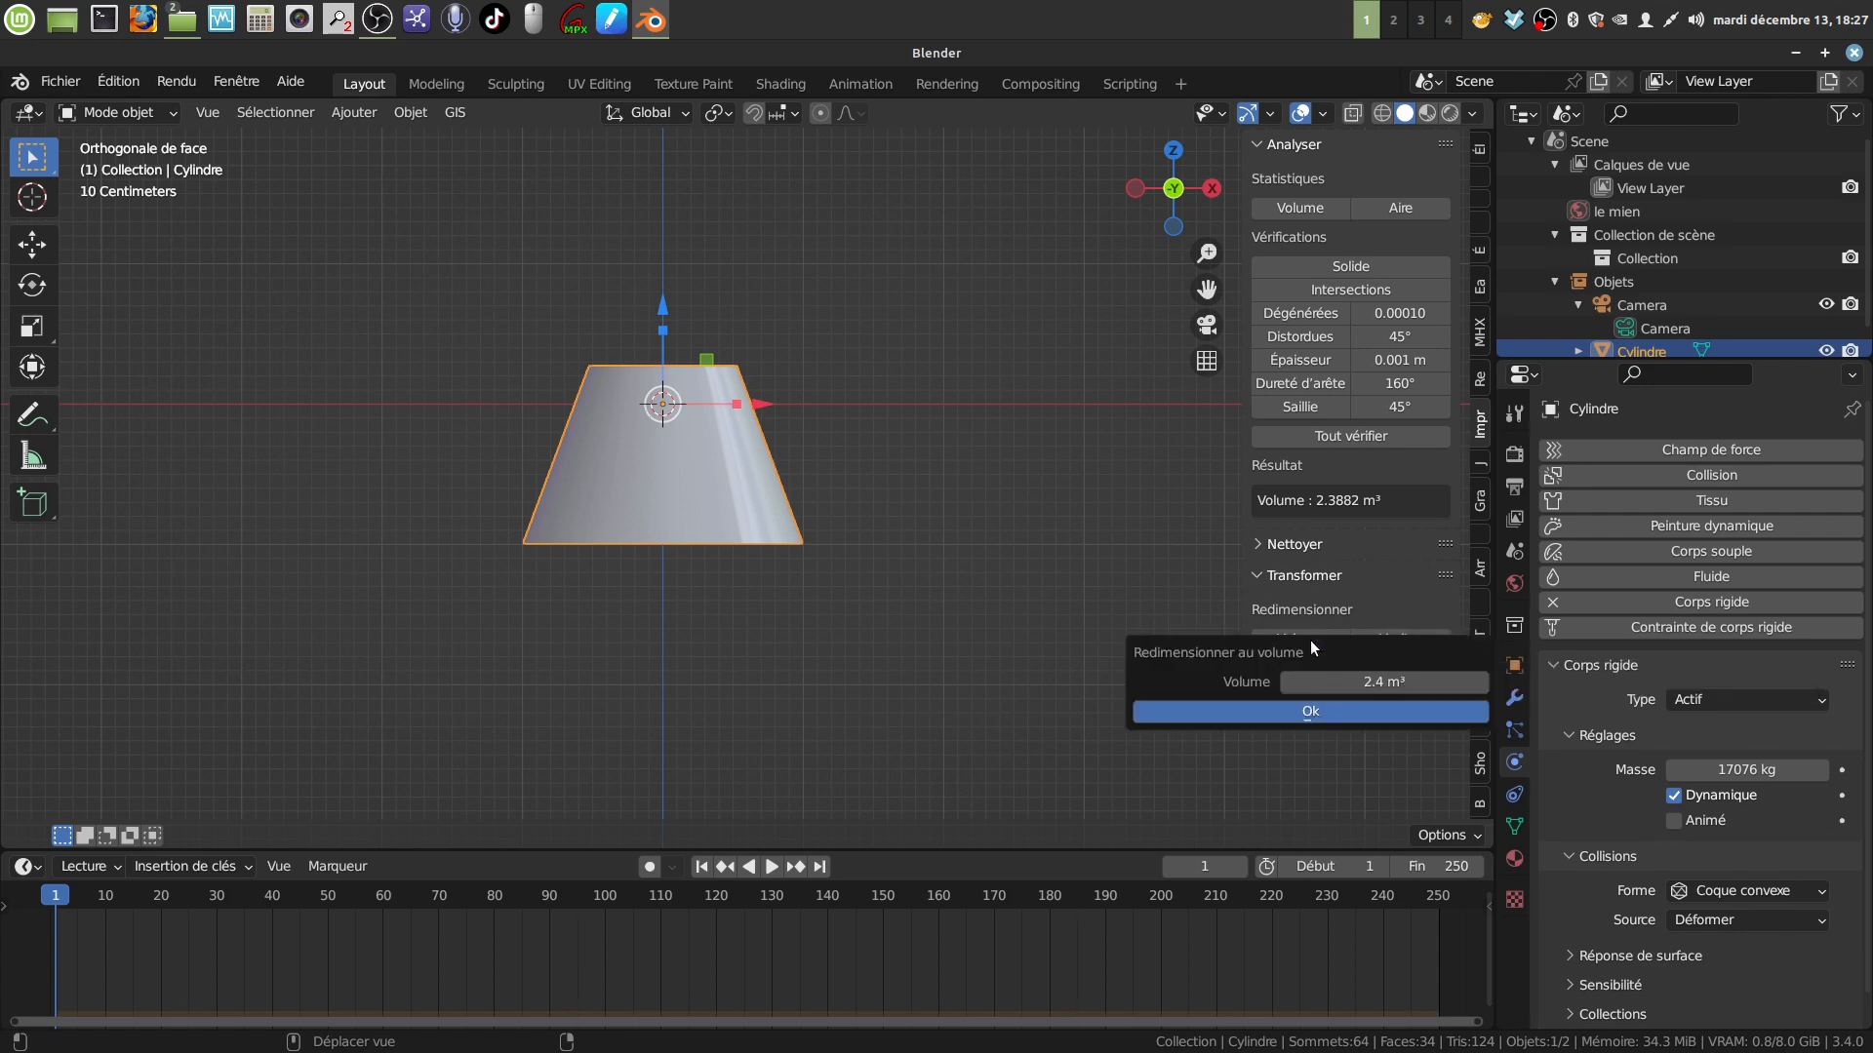
left_click(1399, 682)
key("BackSpace")
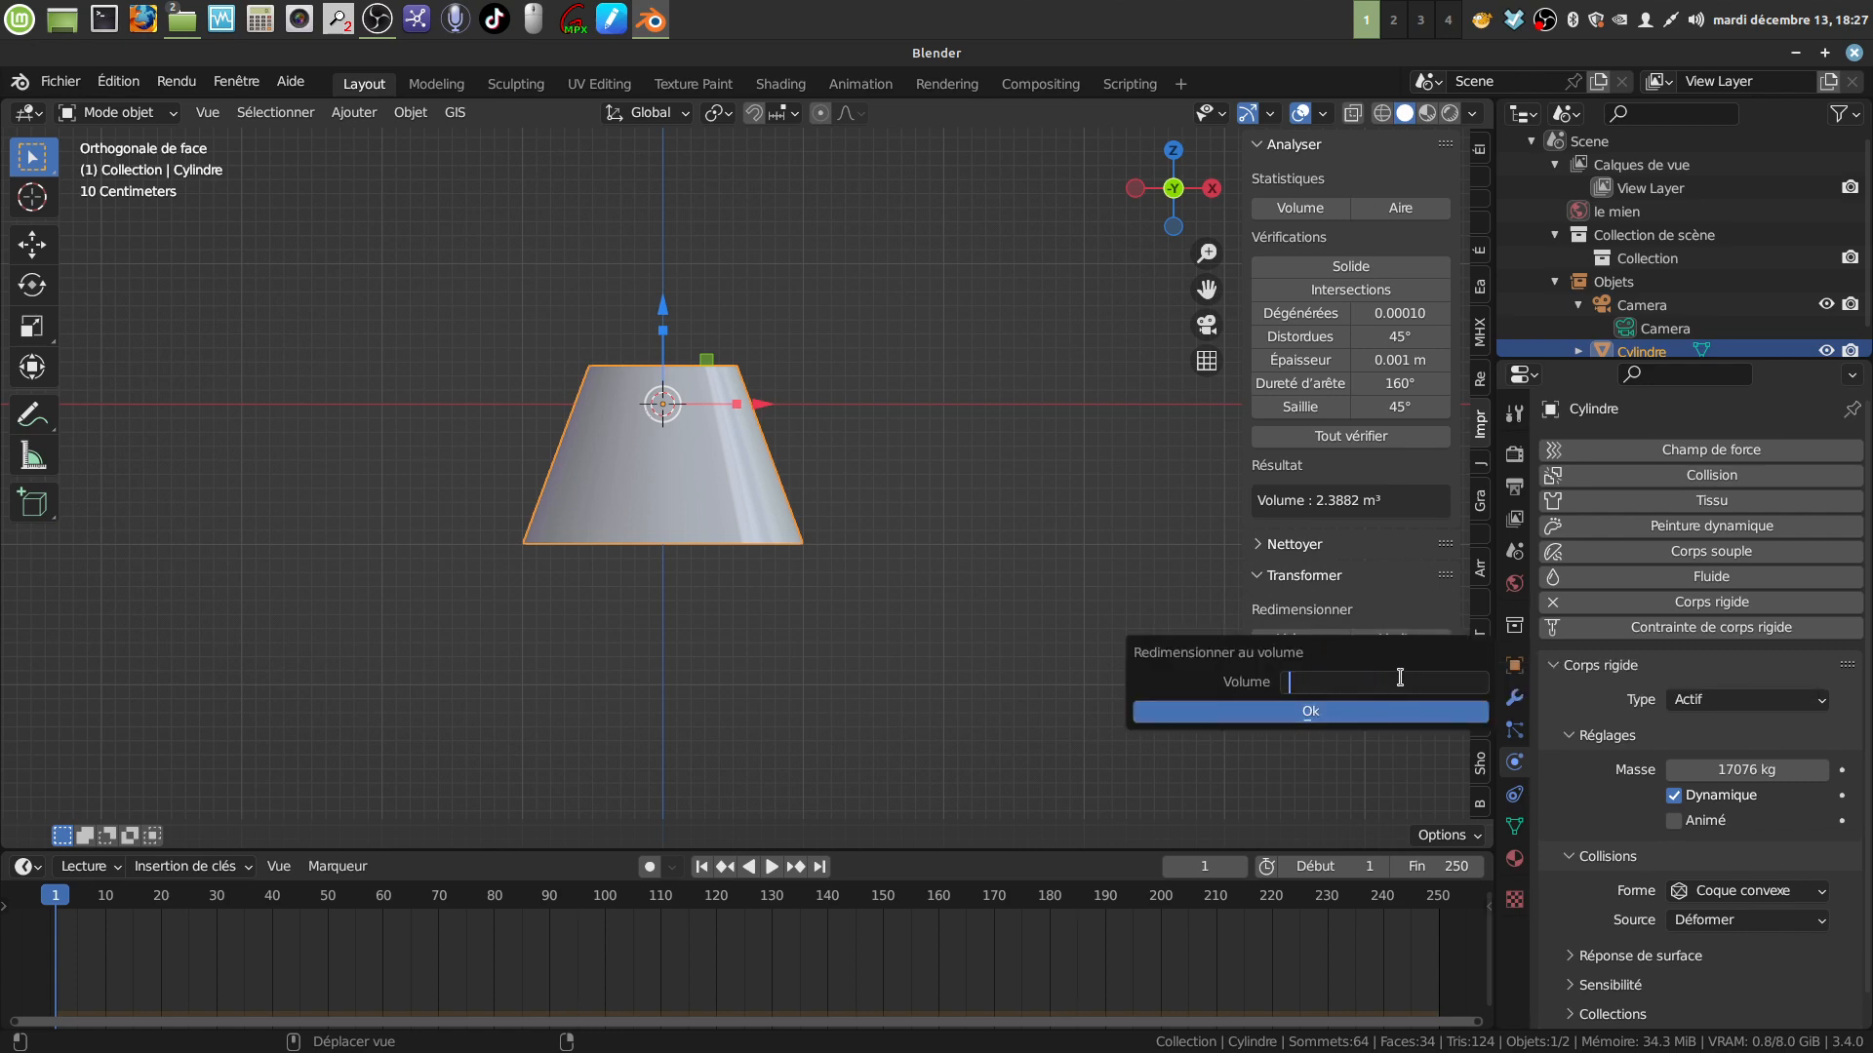
type("2/")
type("7150")
left_click(1305, 713)
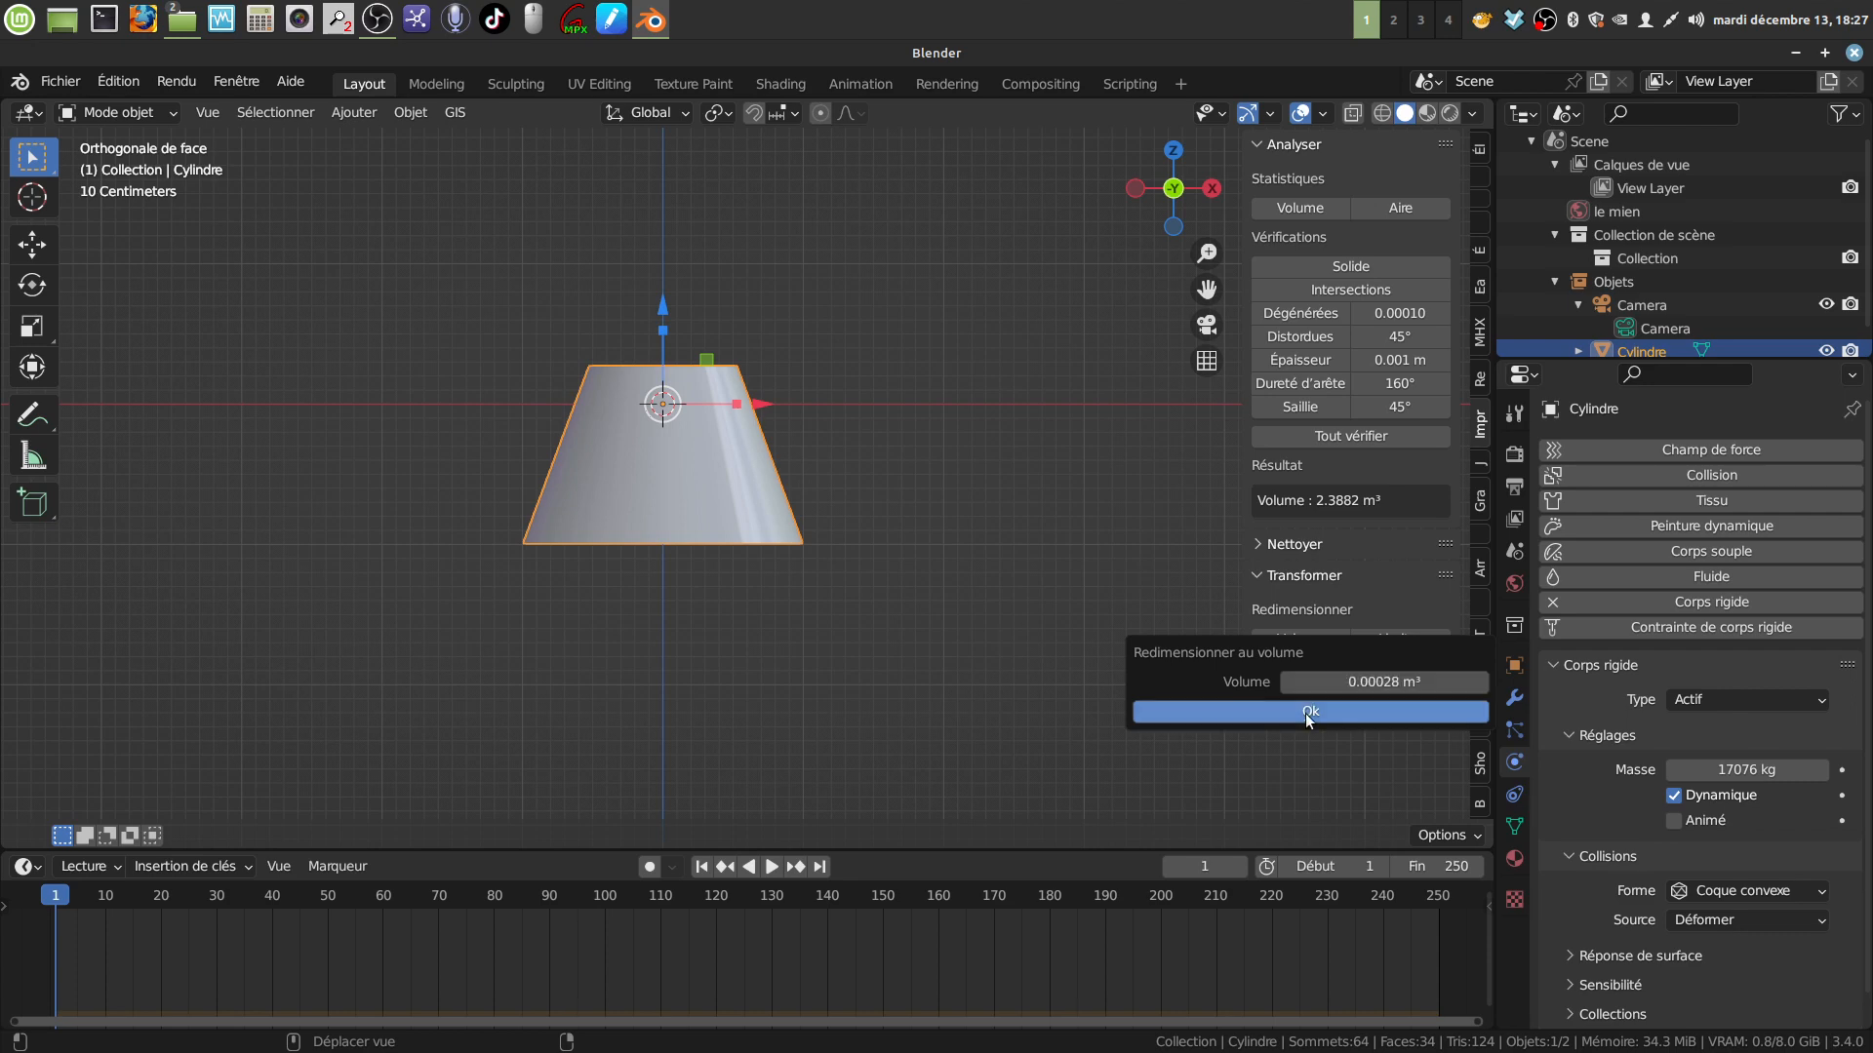
Frame the resized cone in the viewport and display its transform values and dimensions
scroll(751, 495, "up", 5)
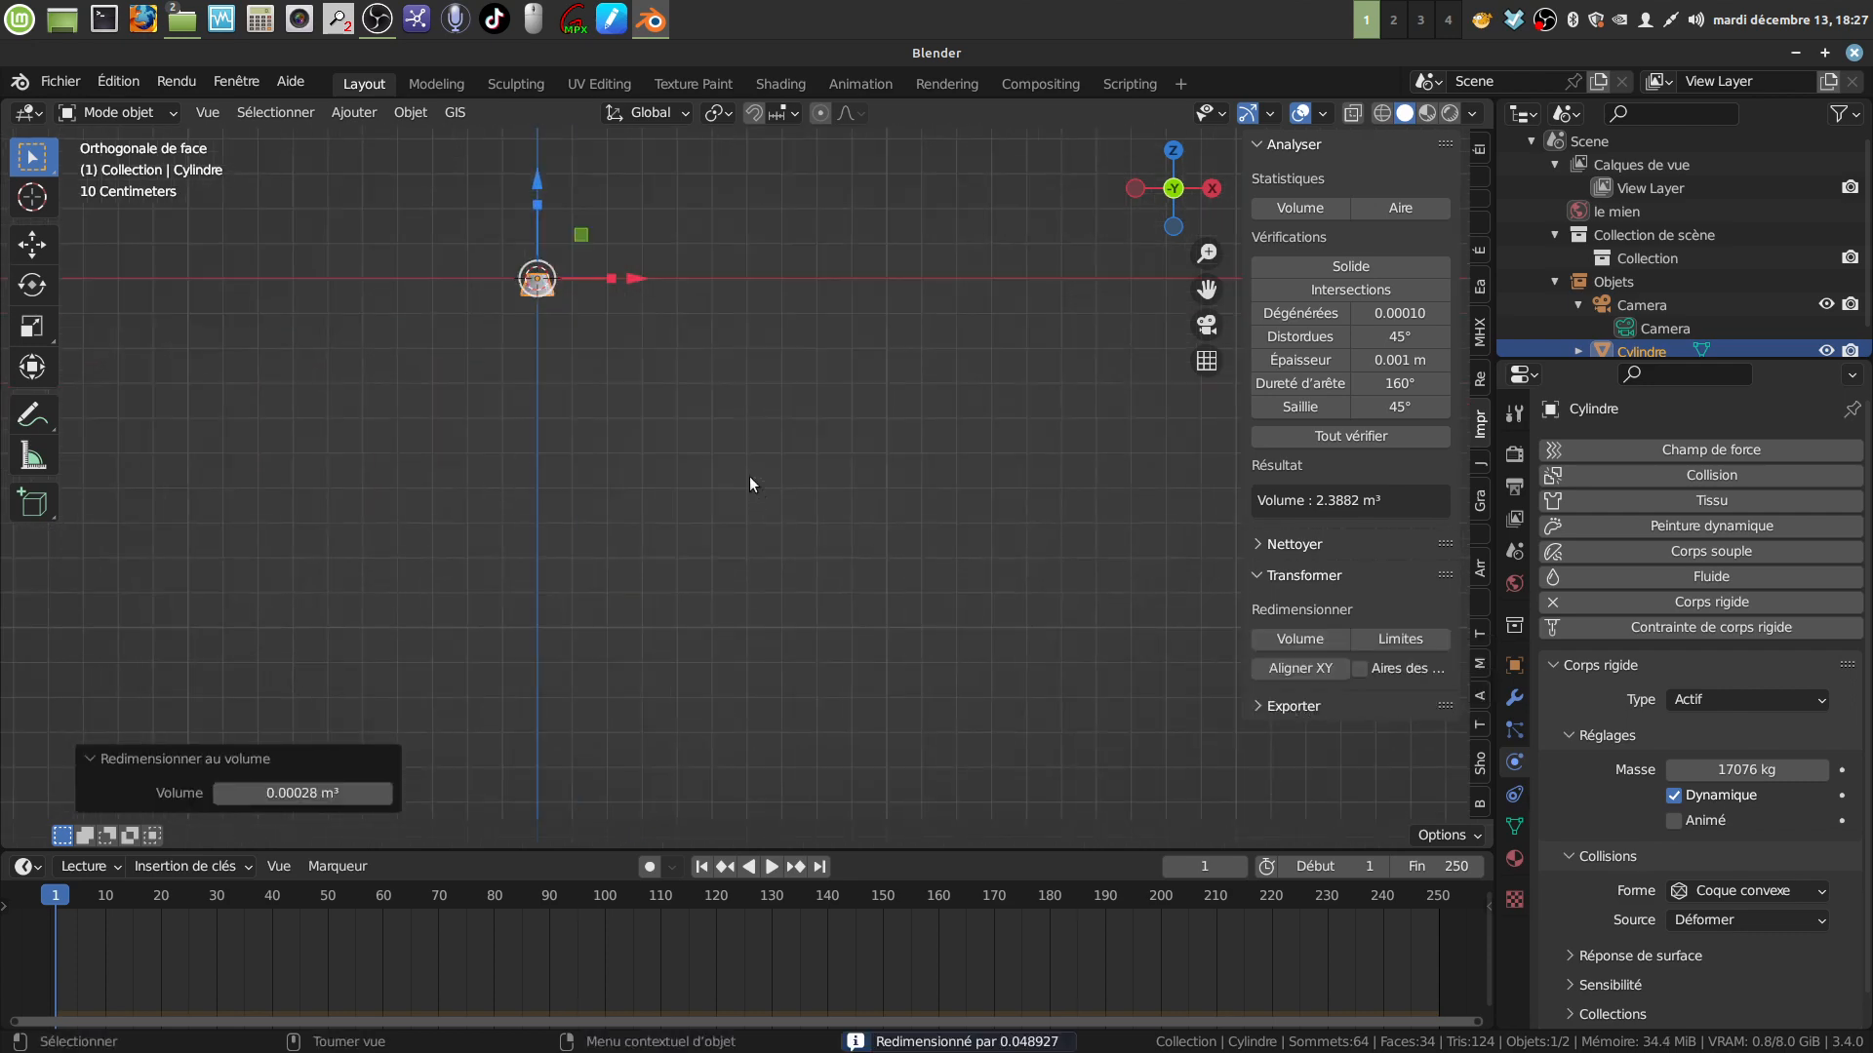
middle_click_drag(708, 368, 878, 553, "shift")
scroll(878, 550, "up", 6)
mouse_move(765, 385)
middle_mouse_down("shift")
mouse_move(794, 414)
mouse_move(777, 392)
middle_mouse_up("shift")
scroll(828, 550, "up", 4)
scroll(799, 519, "up", 4)
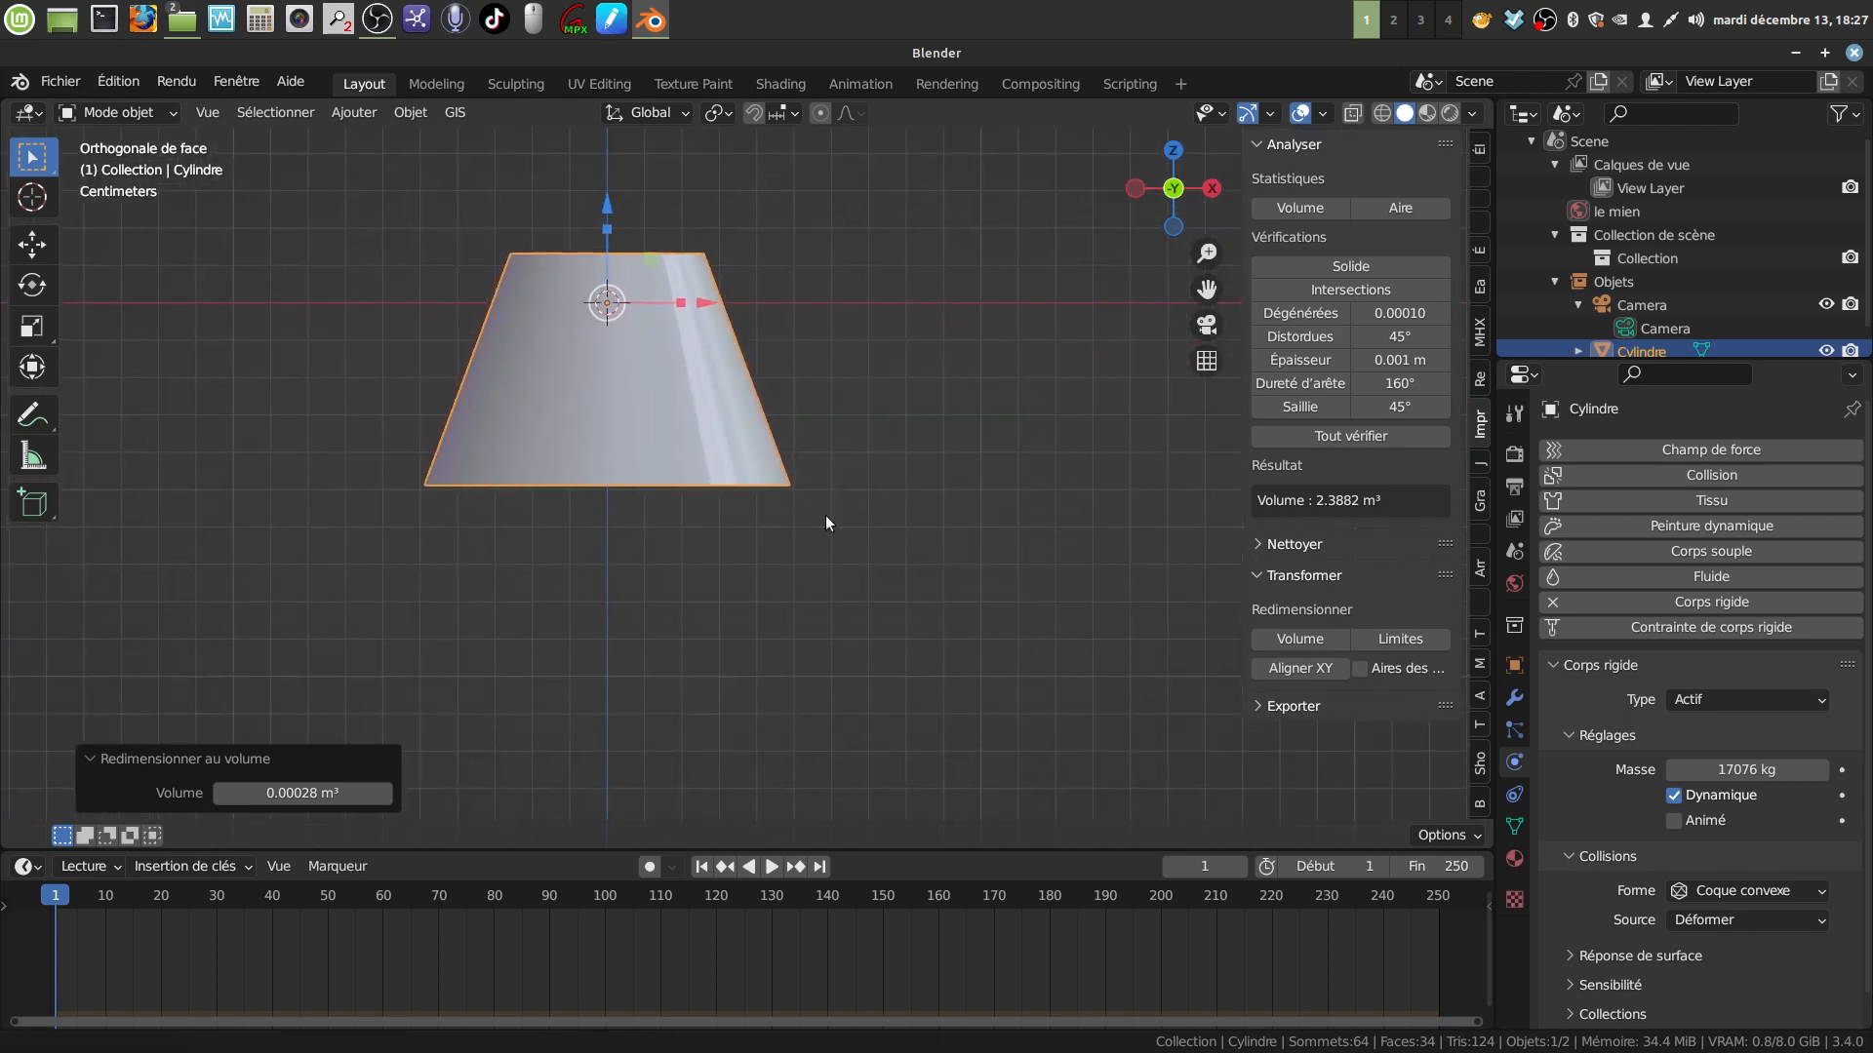
scroll(751, 455, "down", 2)
middle_click_drag(756, 484, 778, 486, "shift")
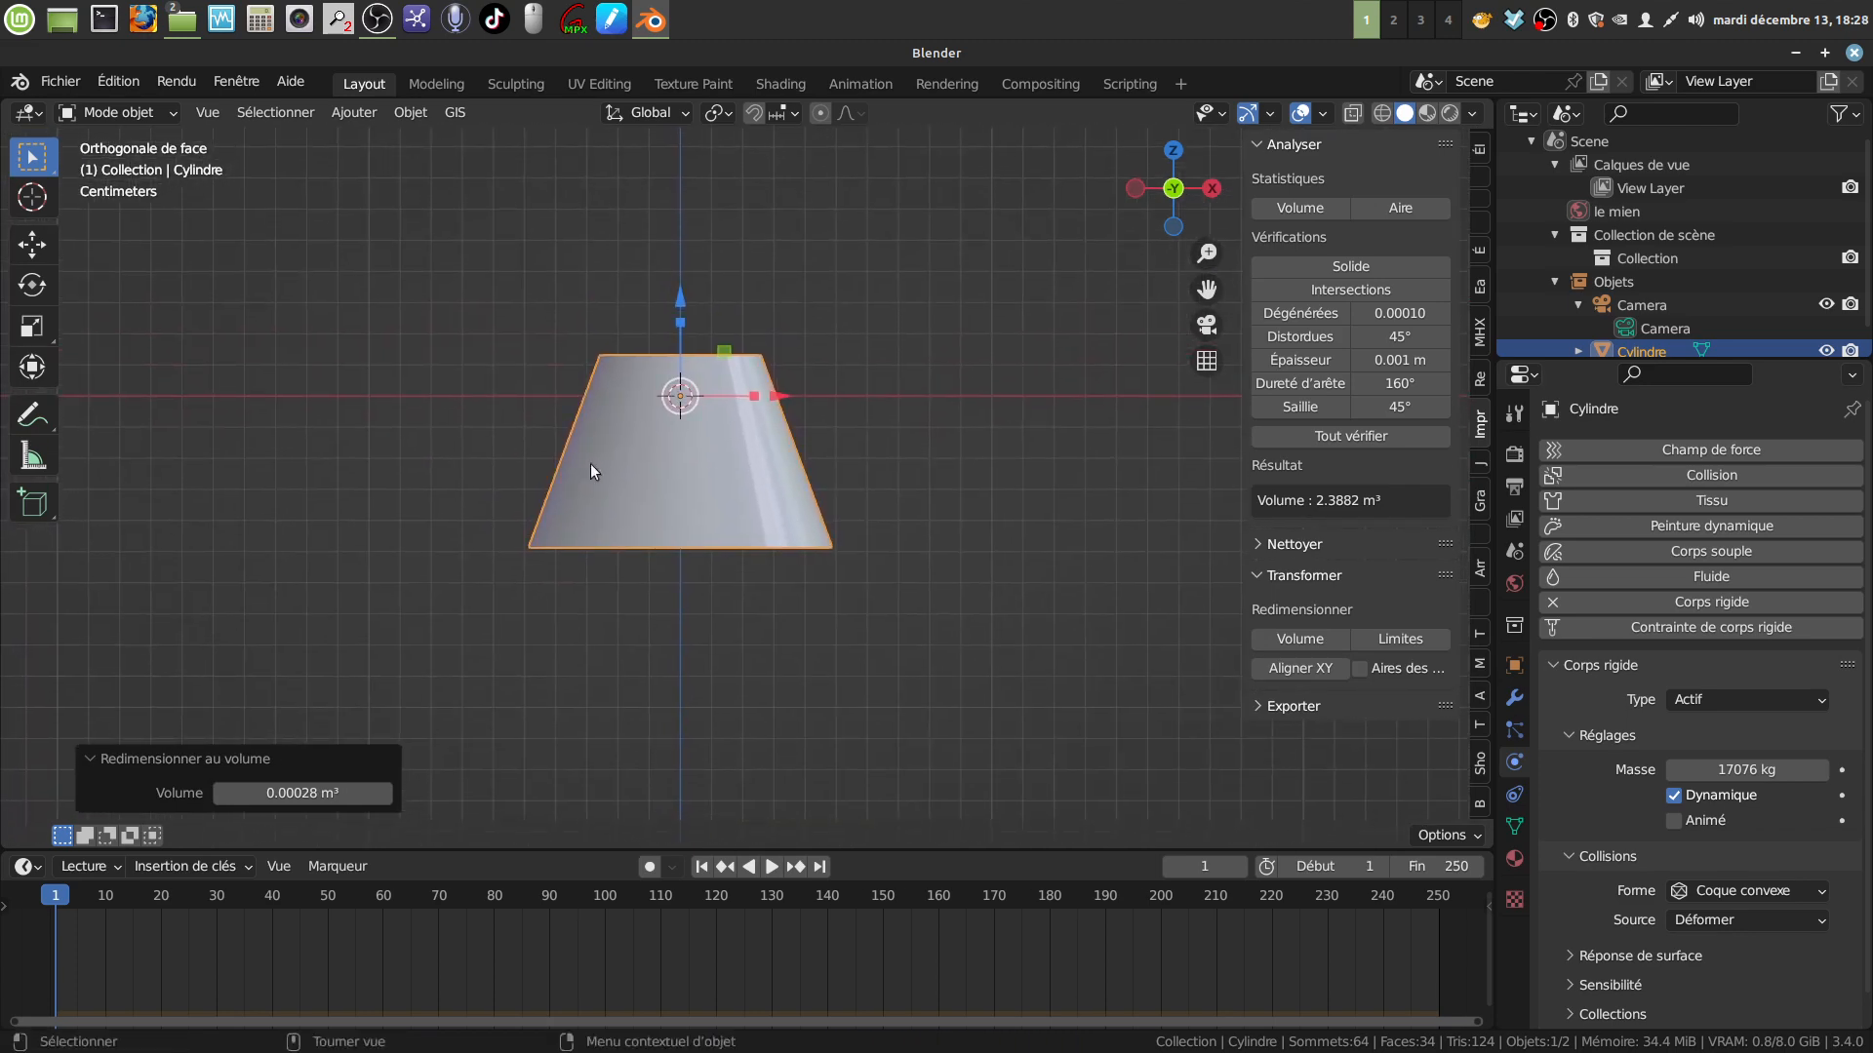
left_click(1478, 149)
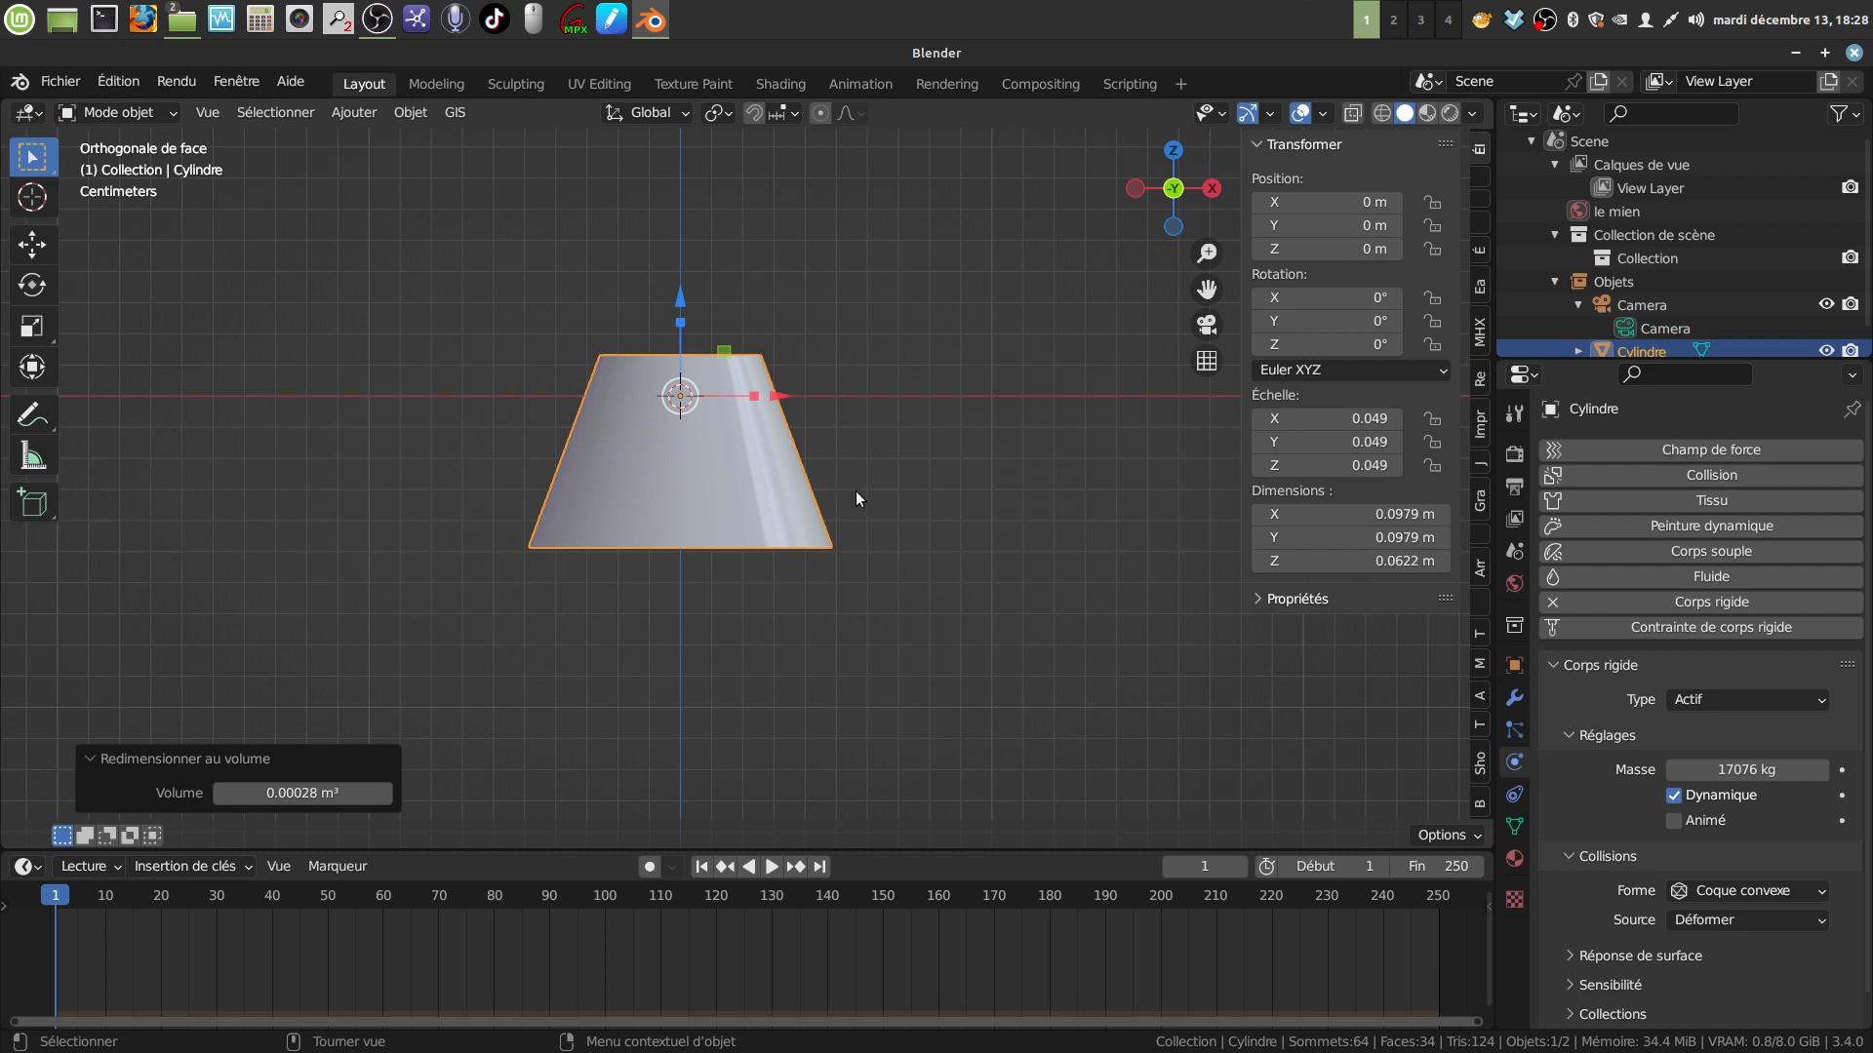
Show the cone in front view and remove its rigid body physics
mouse_move(856, 490)
middle_mouse_down()
mouse_move(833, 540)
mouse_move(847, 513)
mouse_move(870, 517)
middle_mouse_up()
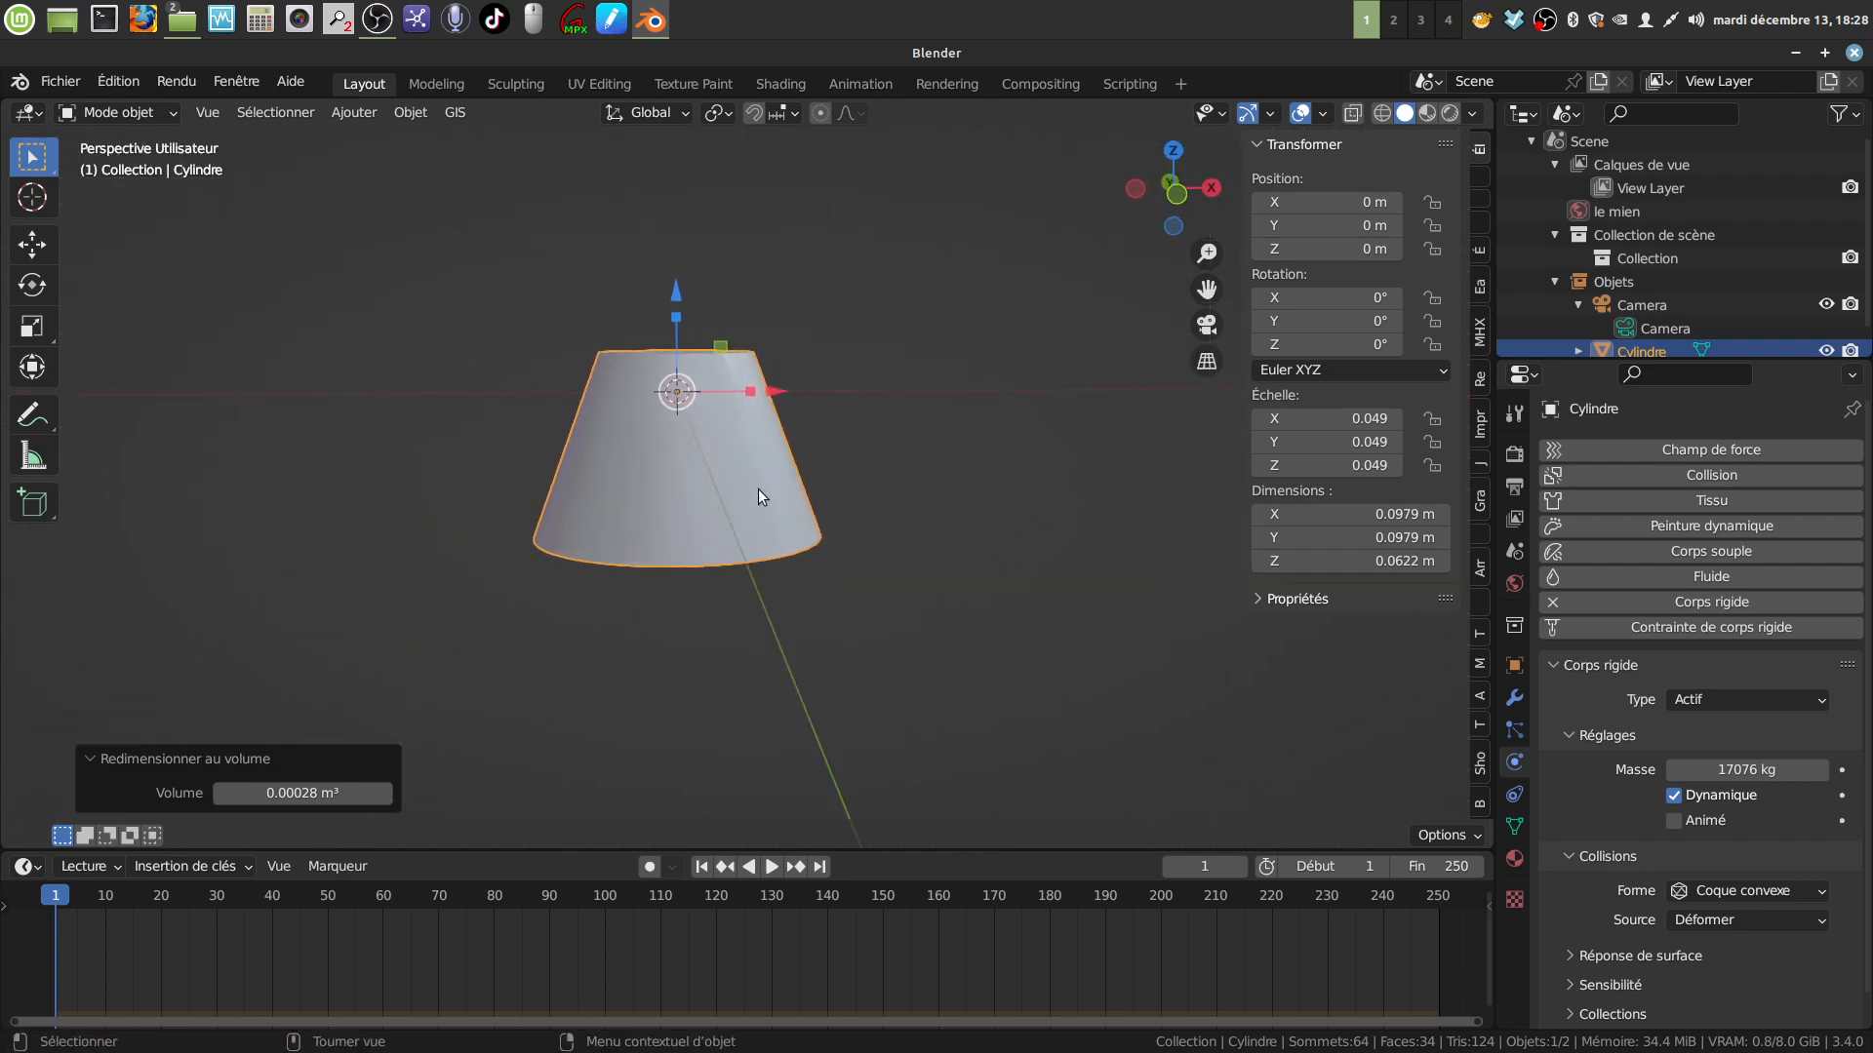
key("KP_1")
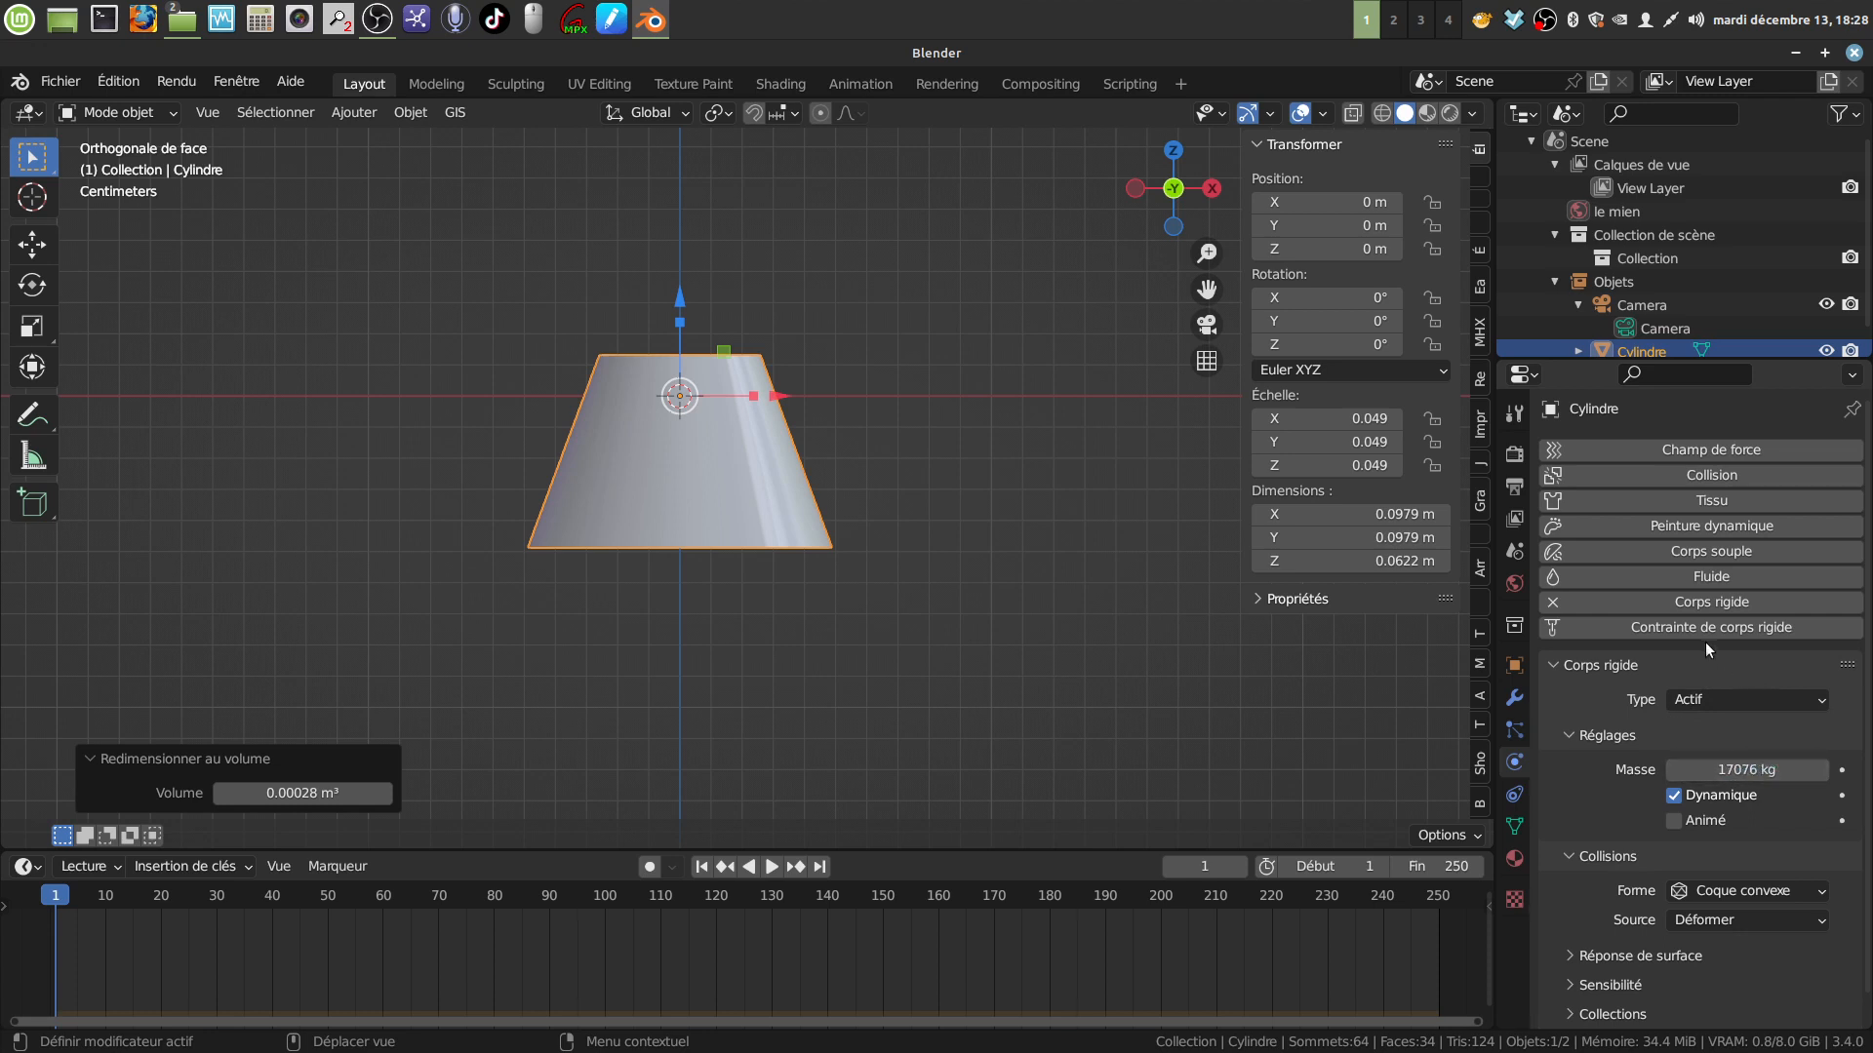
left_click(1553, 602)
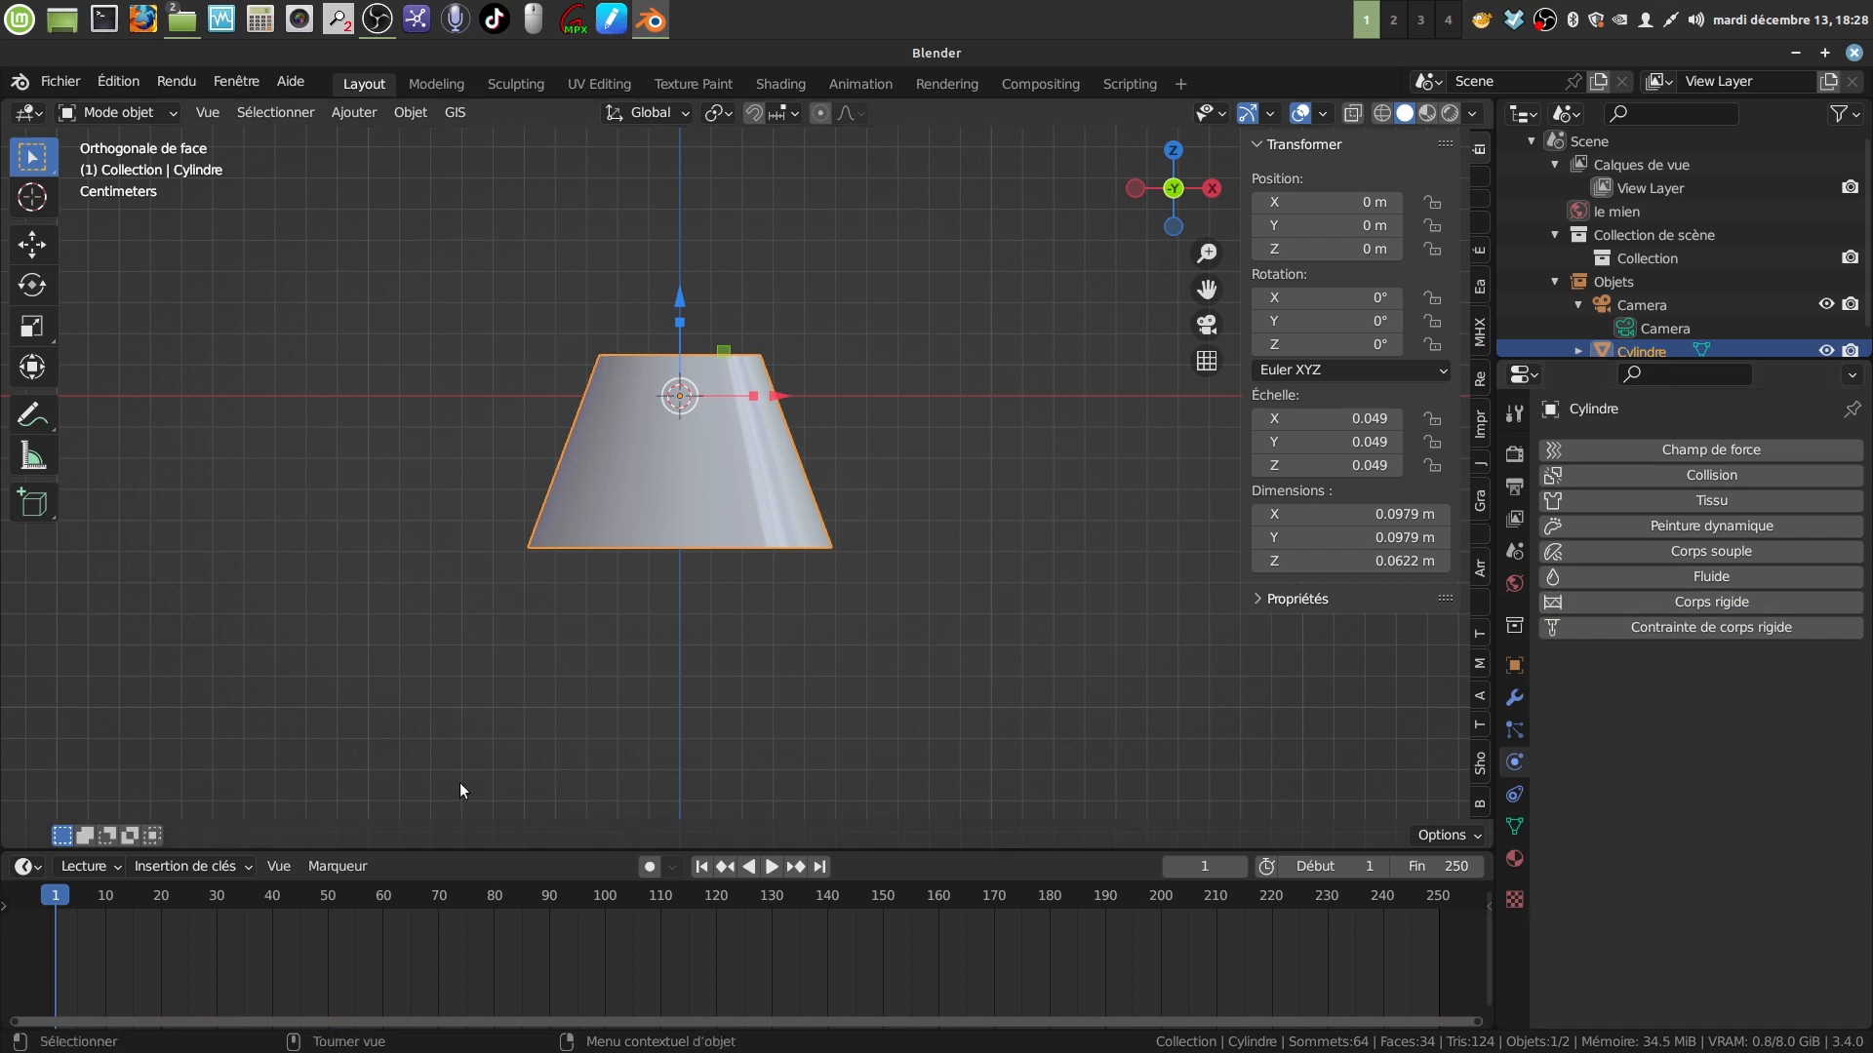
Add an active rigid body to the truncated cone and set its collision shape to Maillage
left_click(1685, 604)
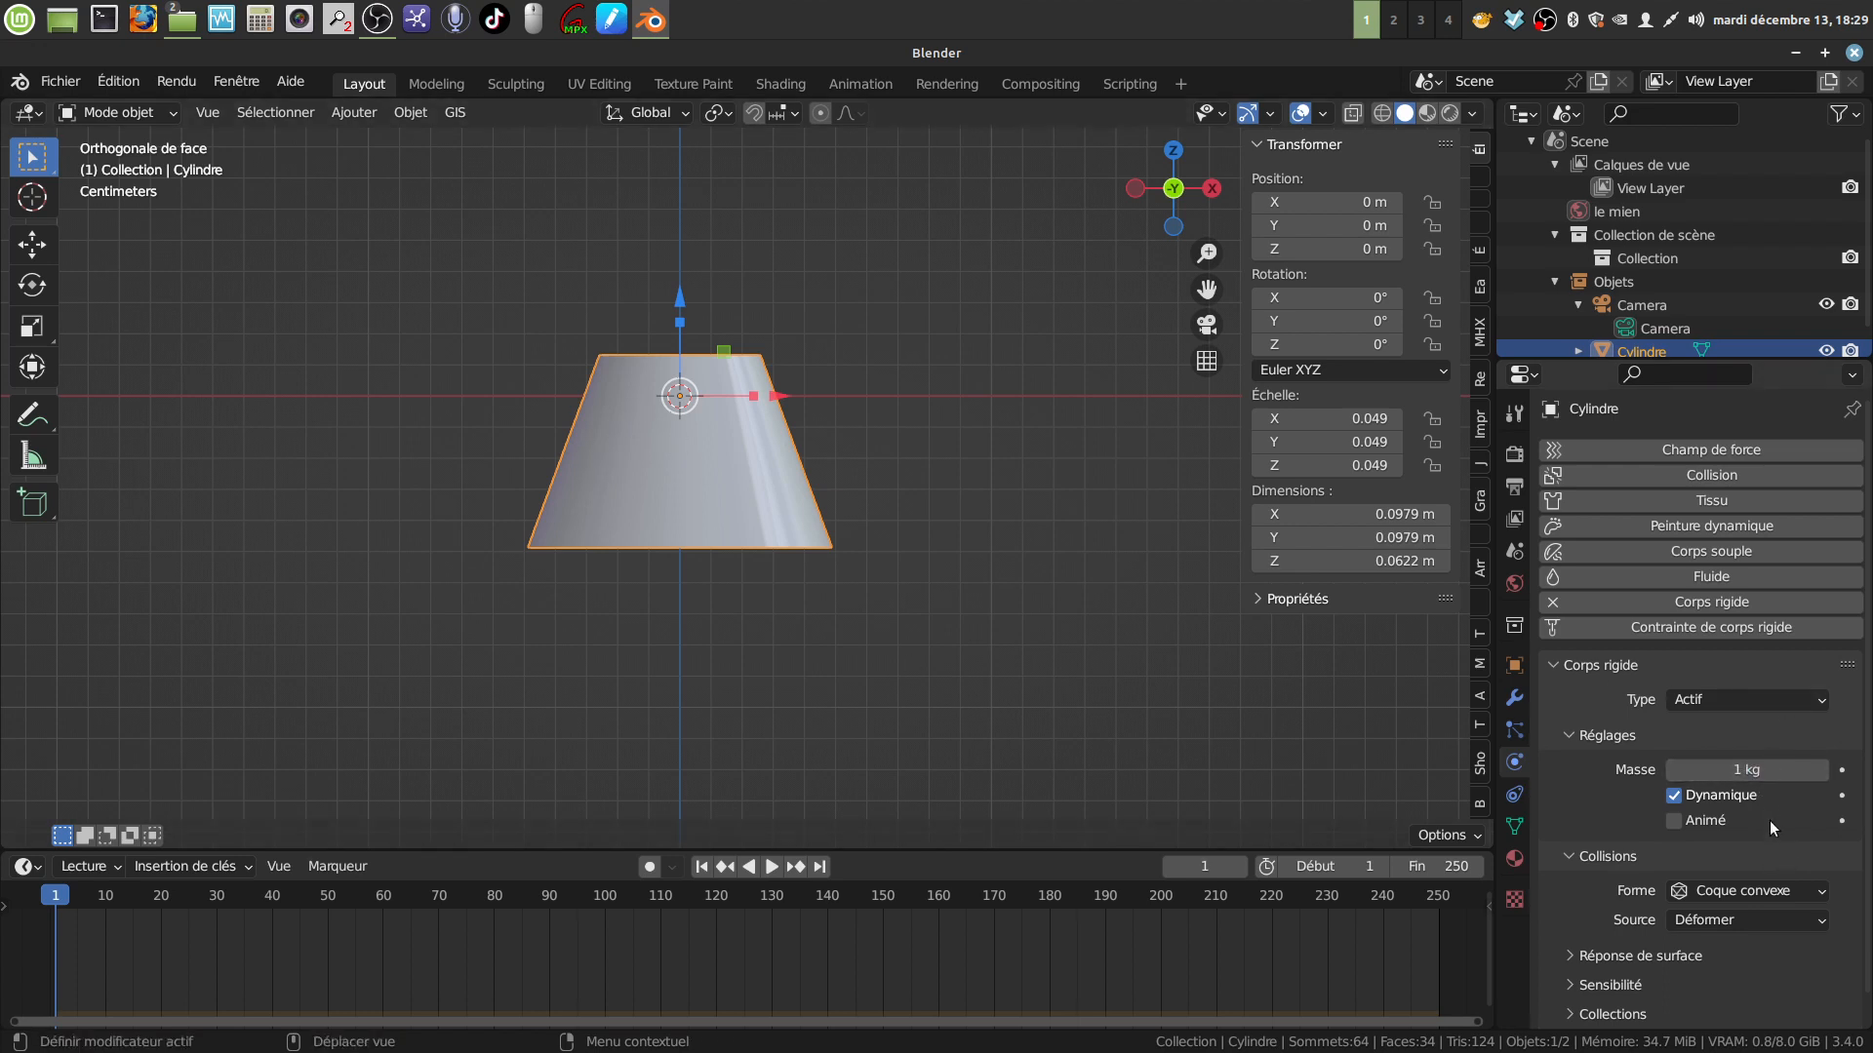
left_click(1820, 891)
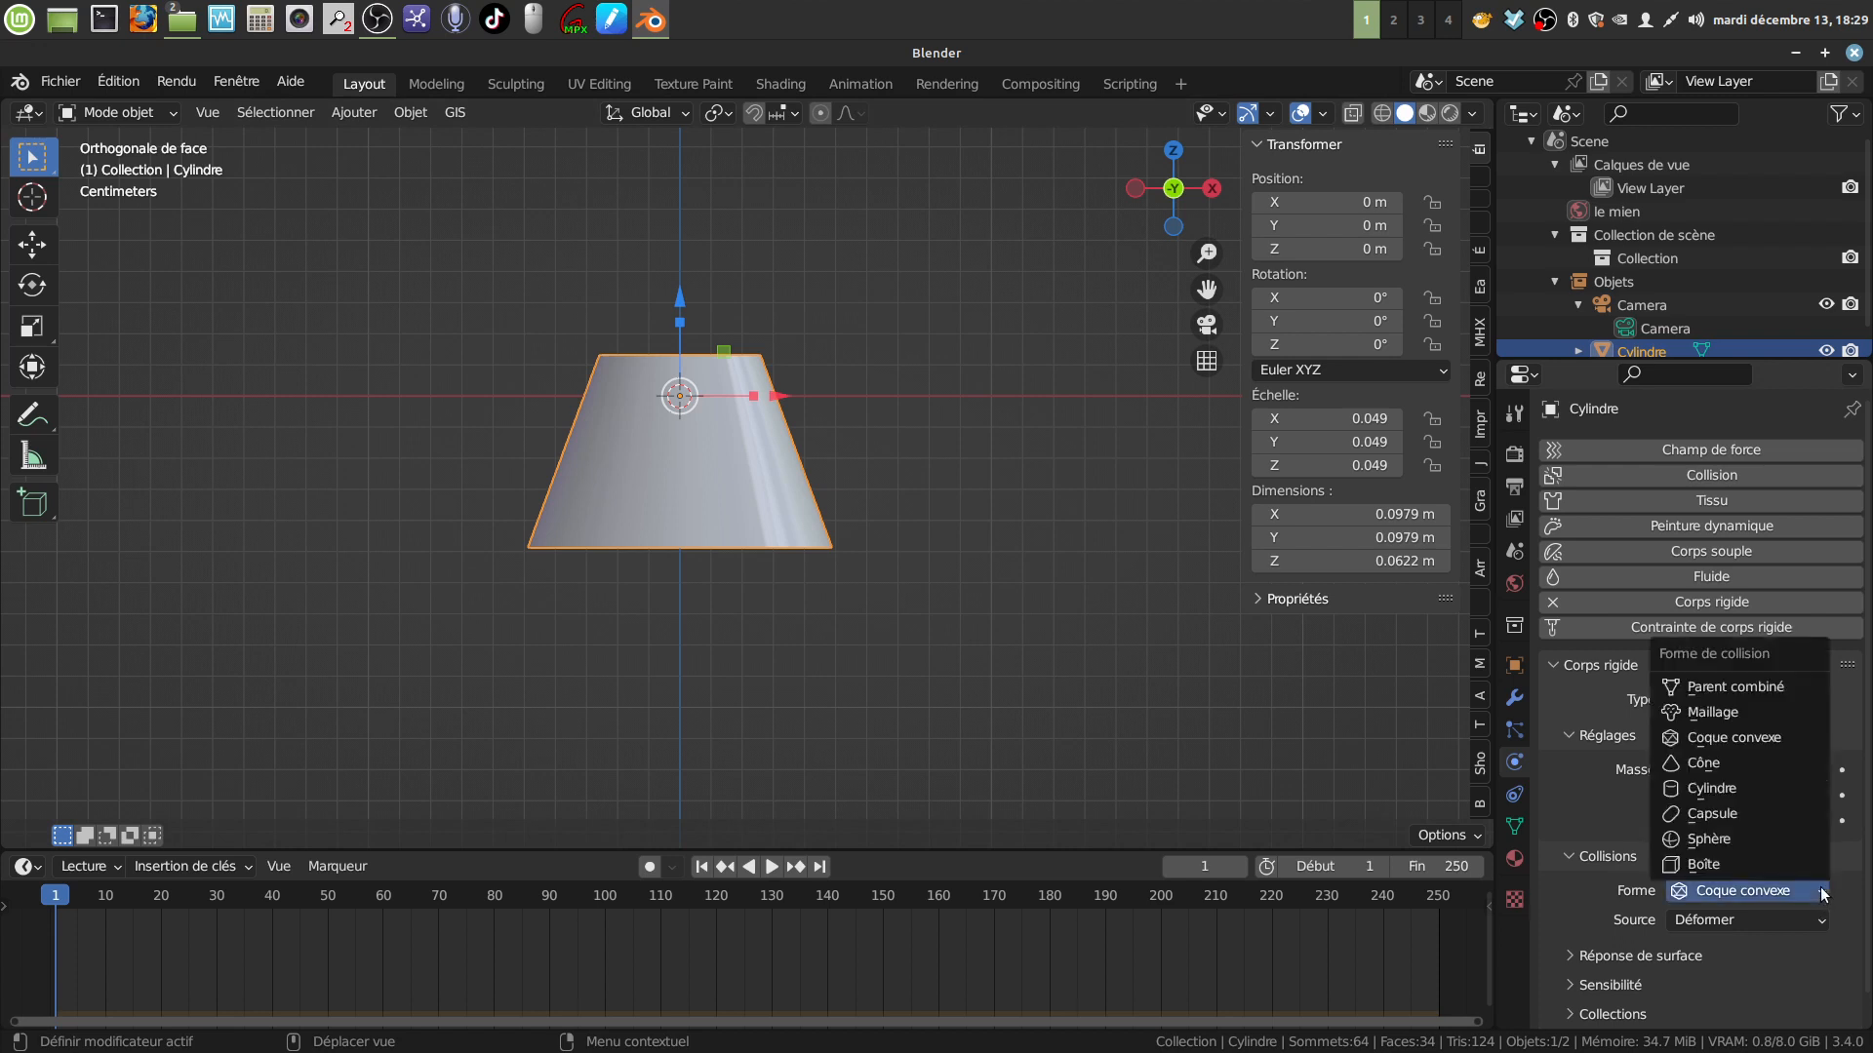
left_click(1734, 712)
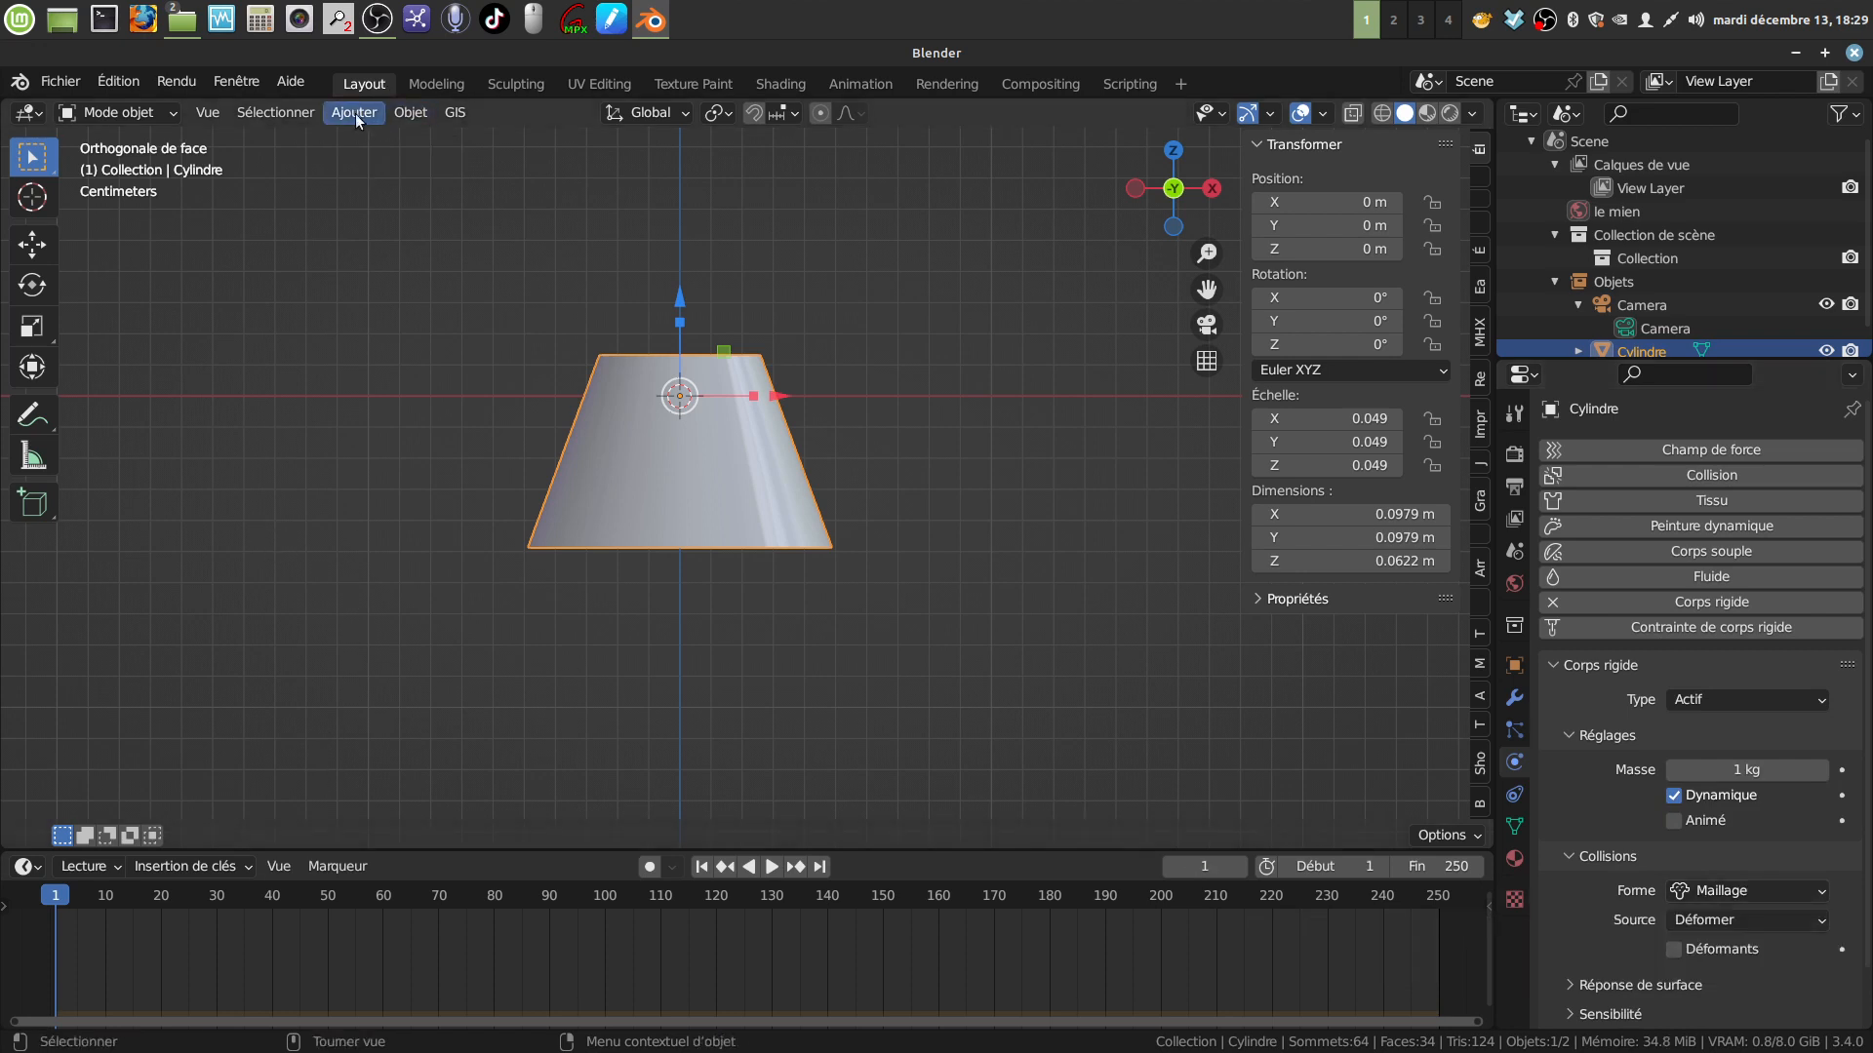
Calculate the cone's rigid body mass with the Fonte material preset and deselect the cone
left_click(402, 112)
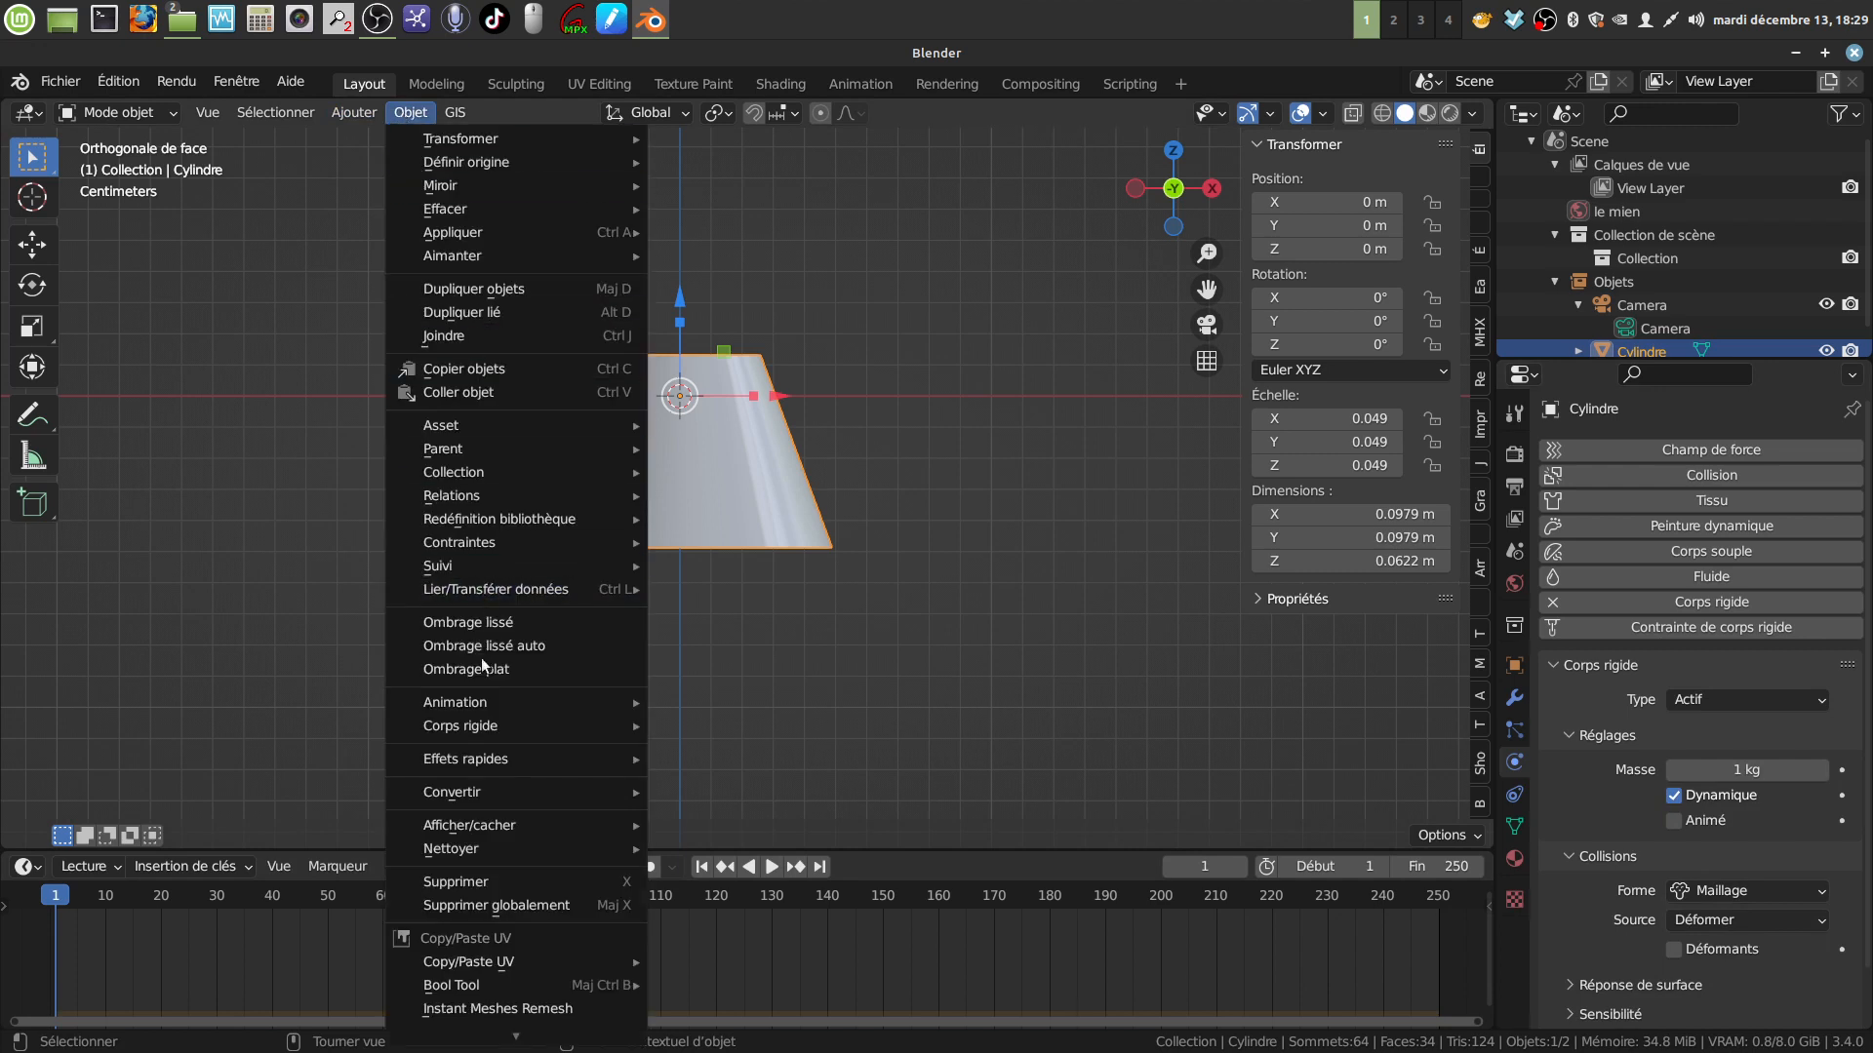
mouse_move(474, 725)
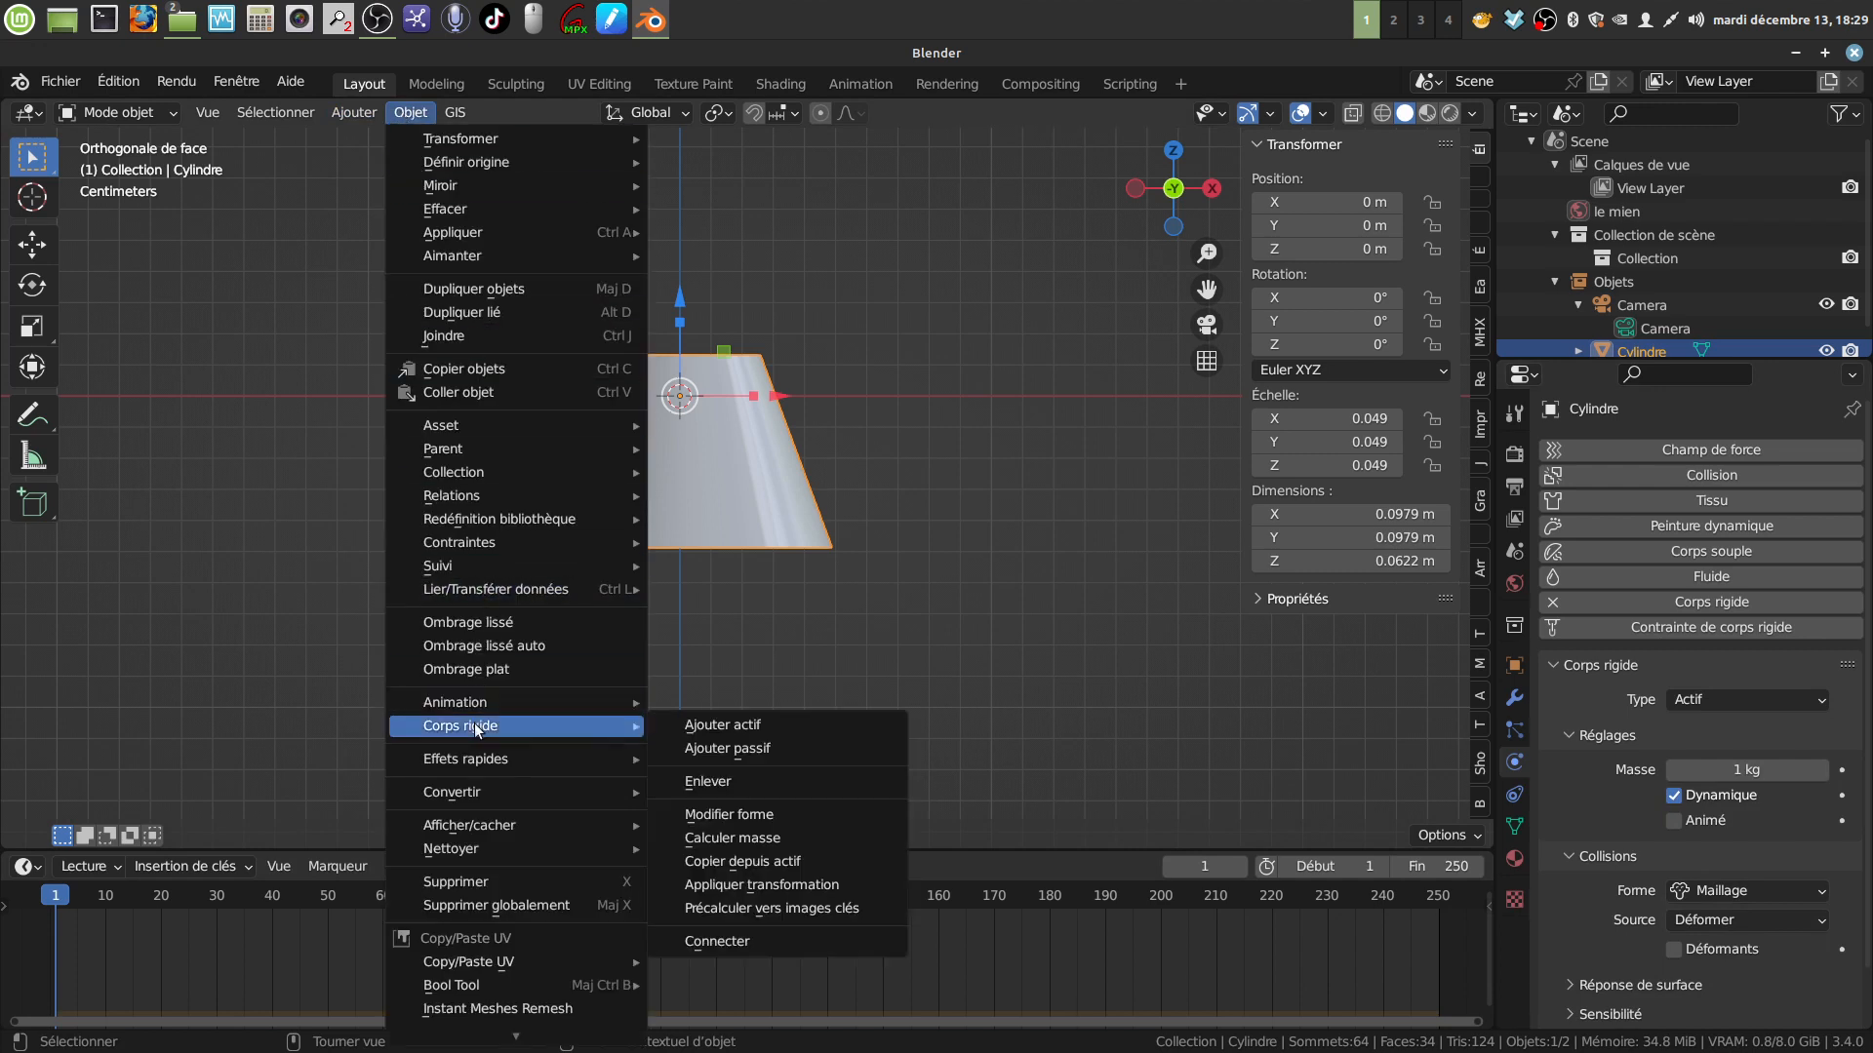
left_click(804, 840)
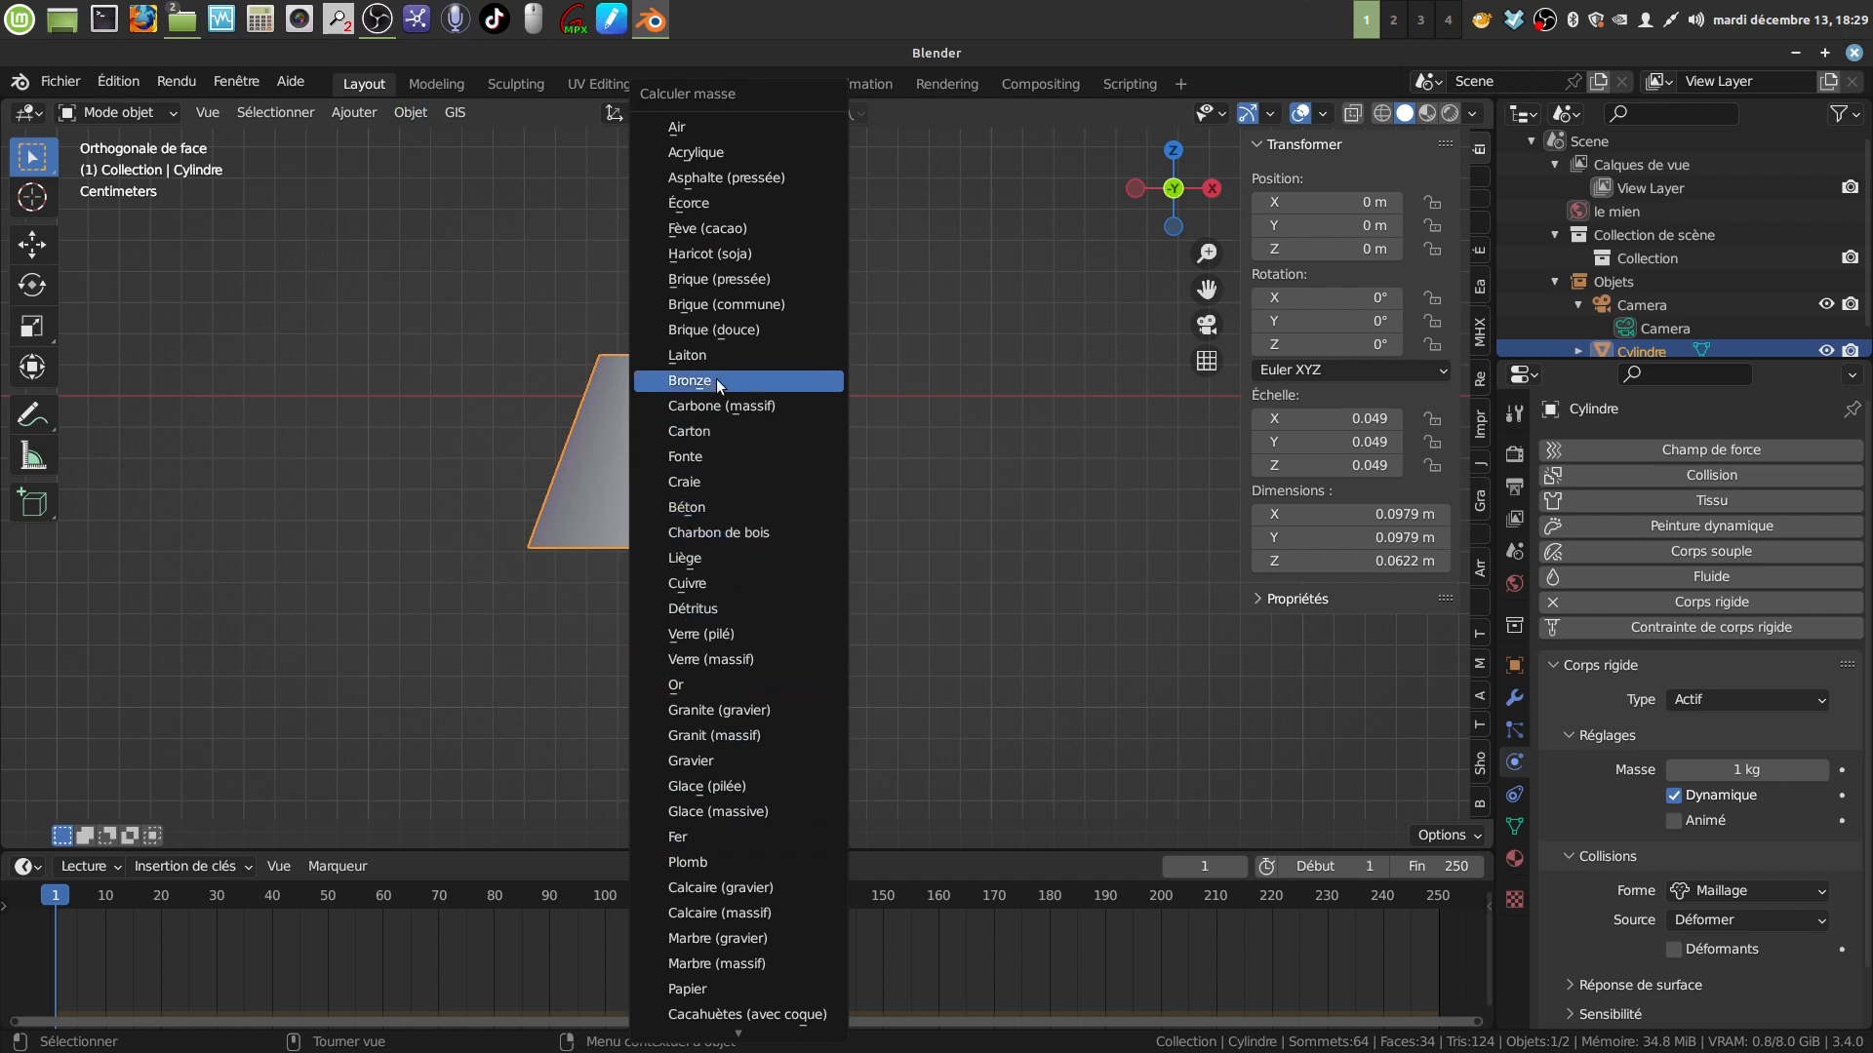
left_click(735, 460)
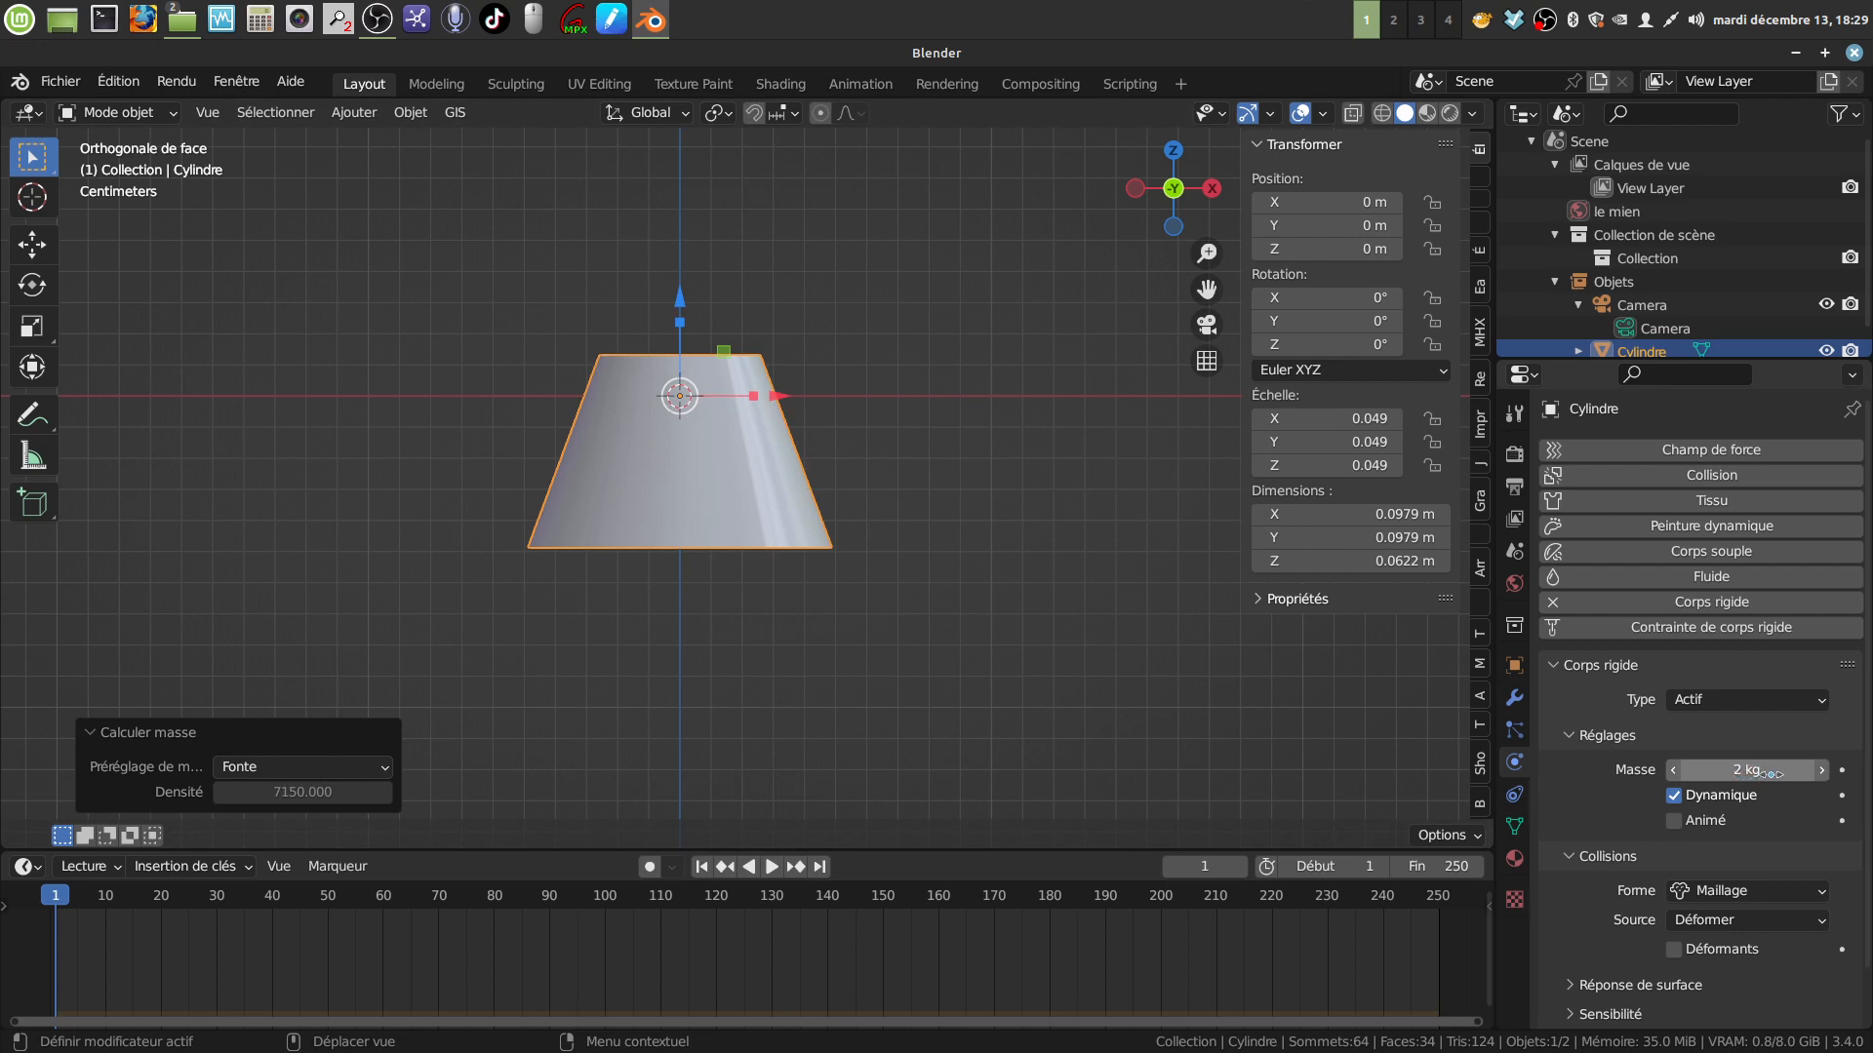
left_click(723, 622)
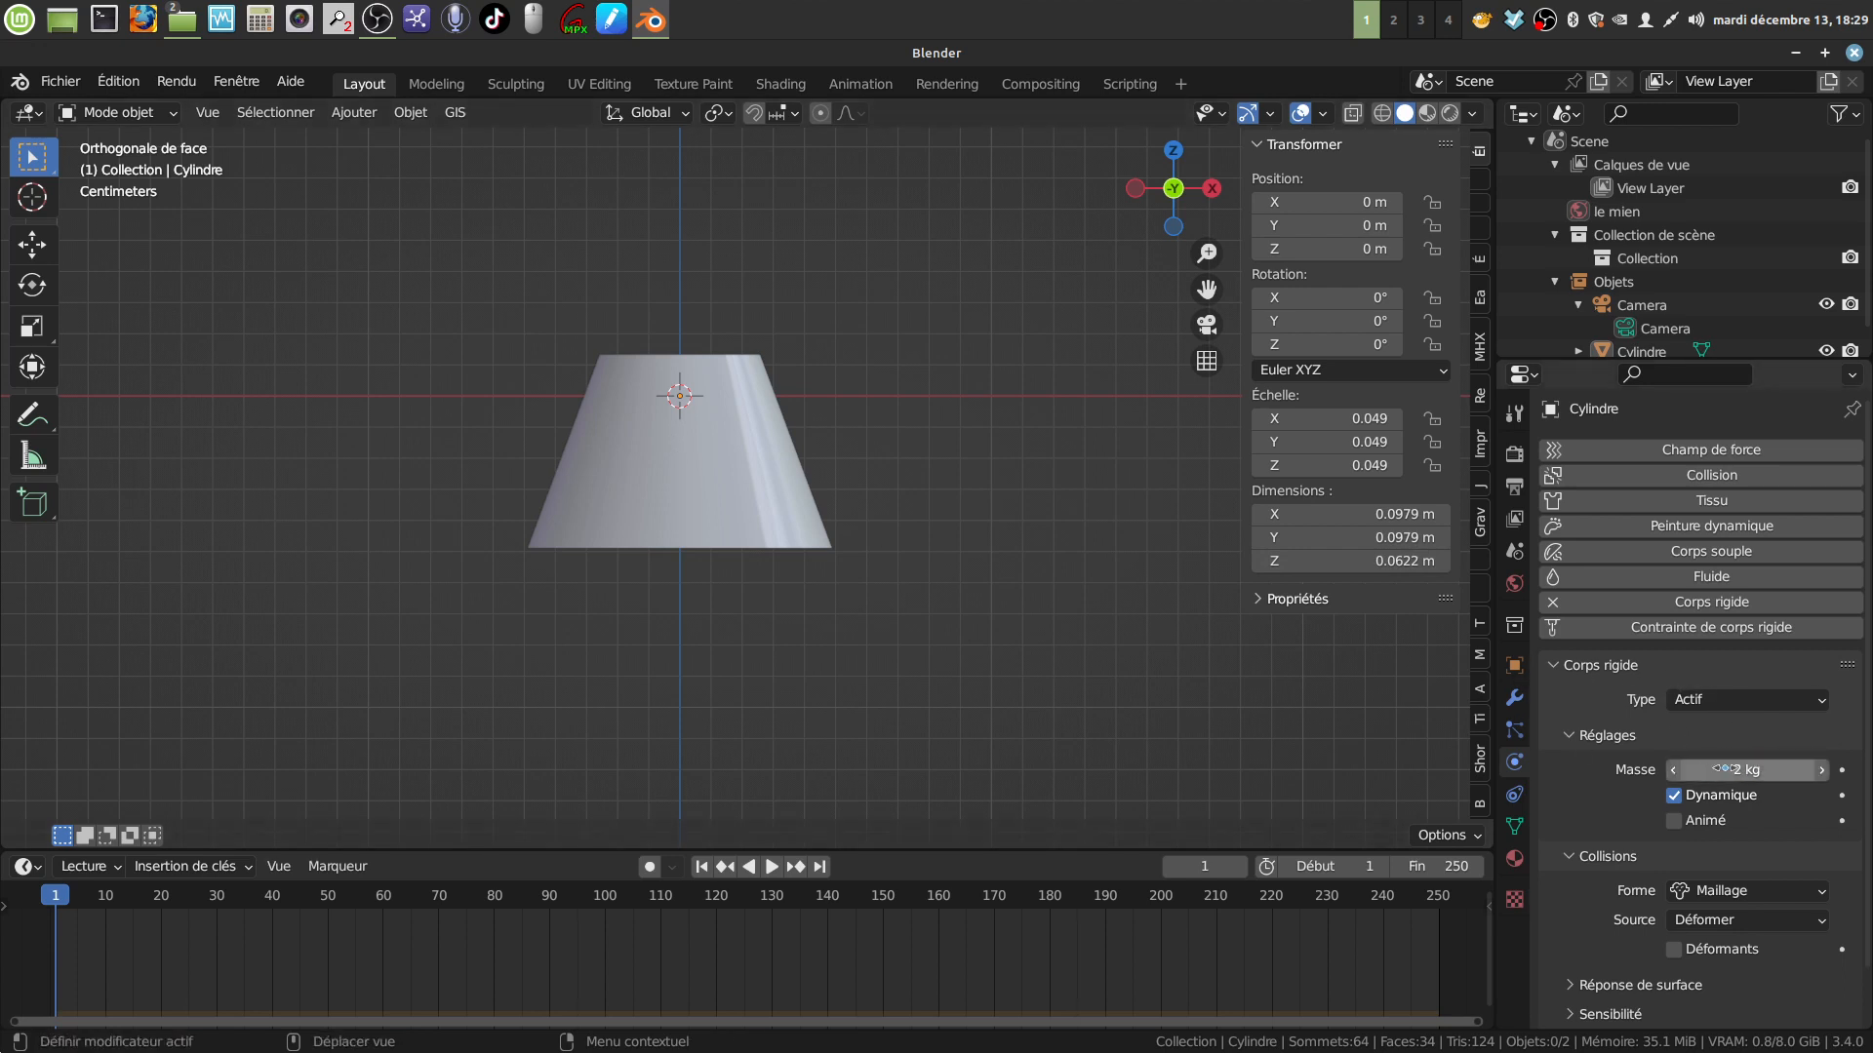
Reselect the truncated cone and apply all its transformations
left_click(752, 505)
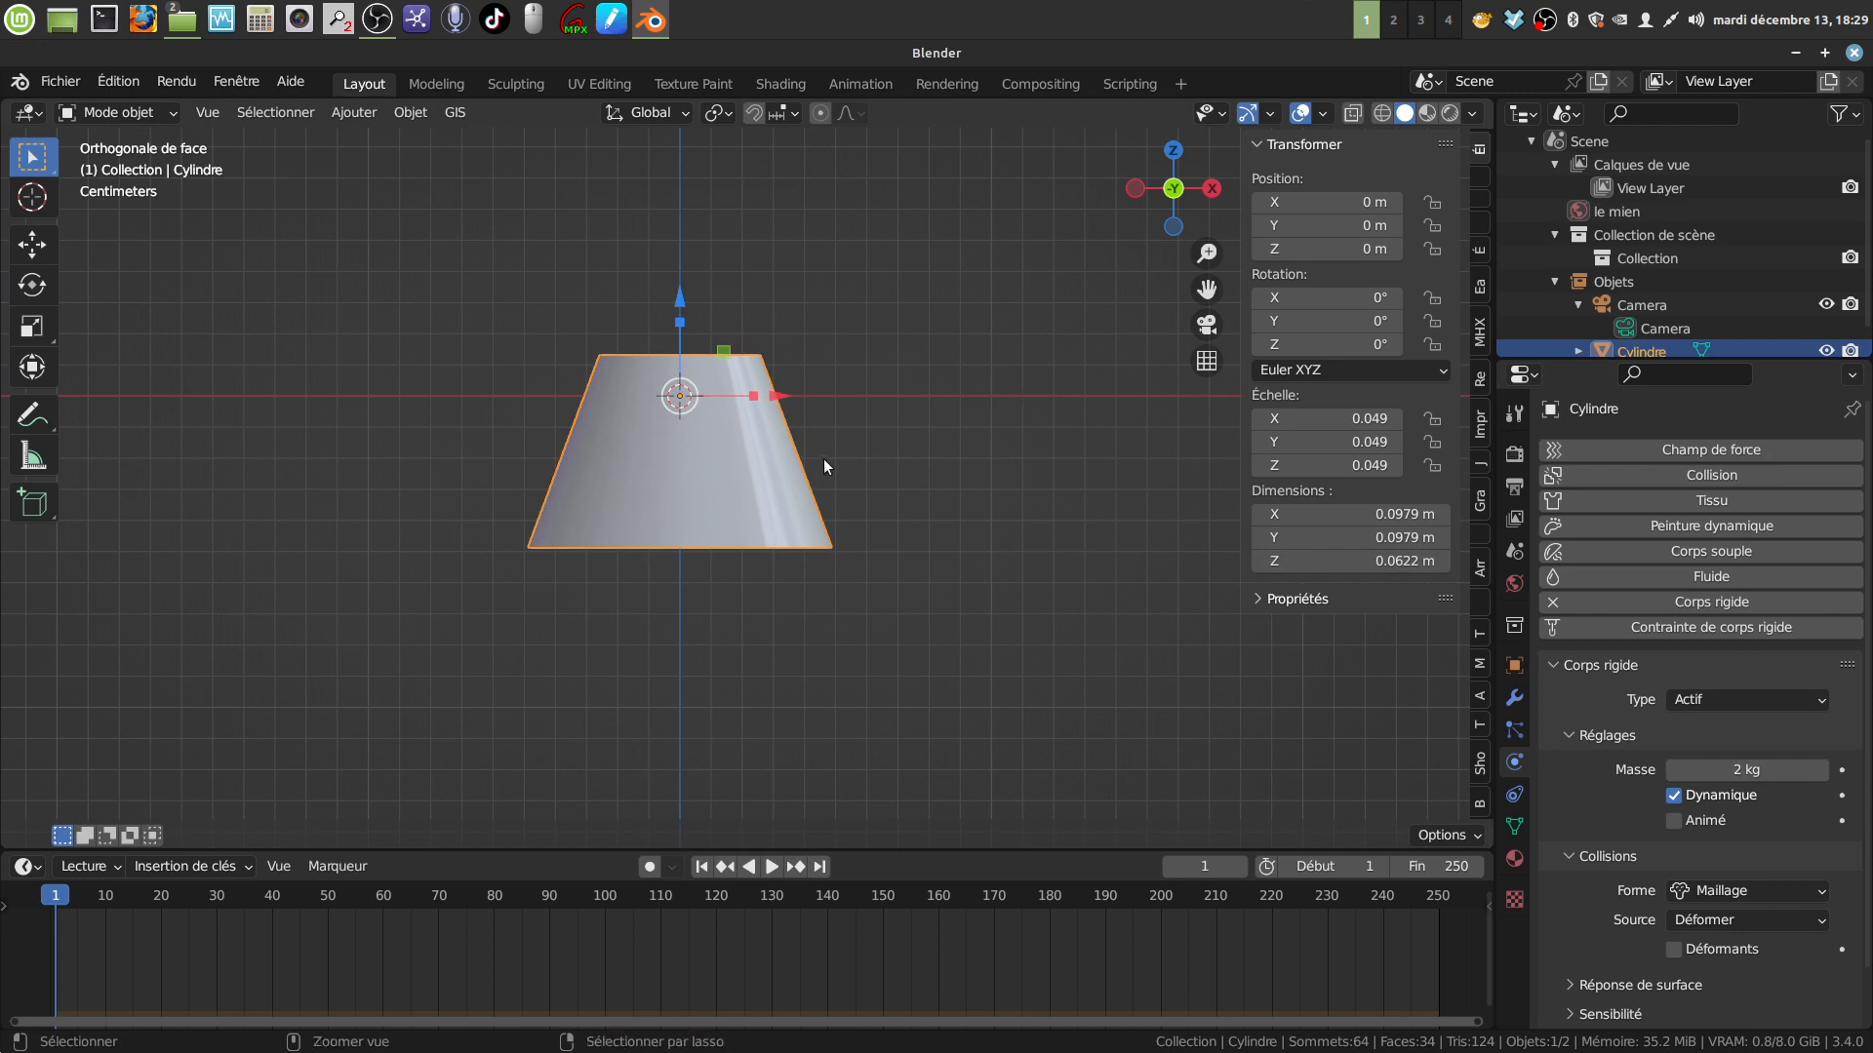
key("ctrl+a")
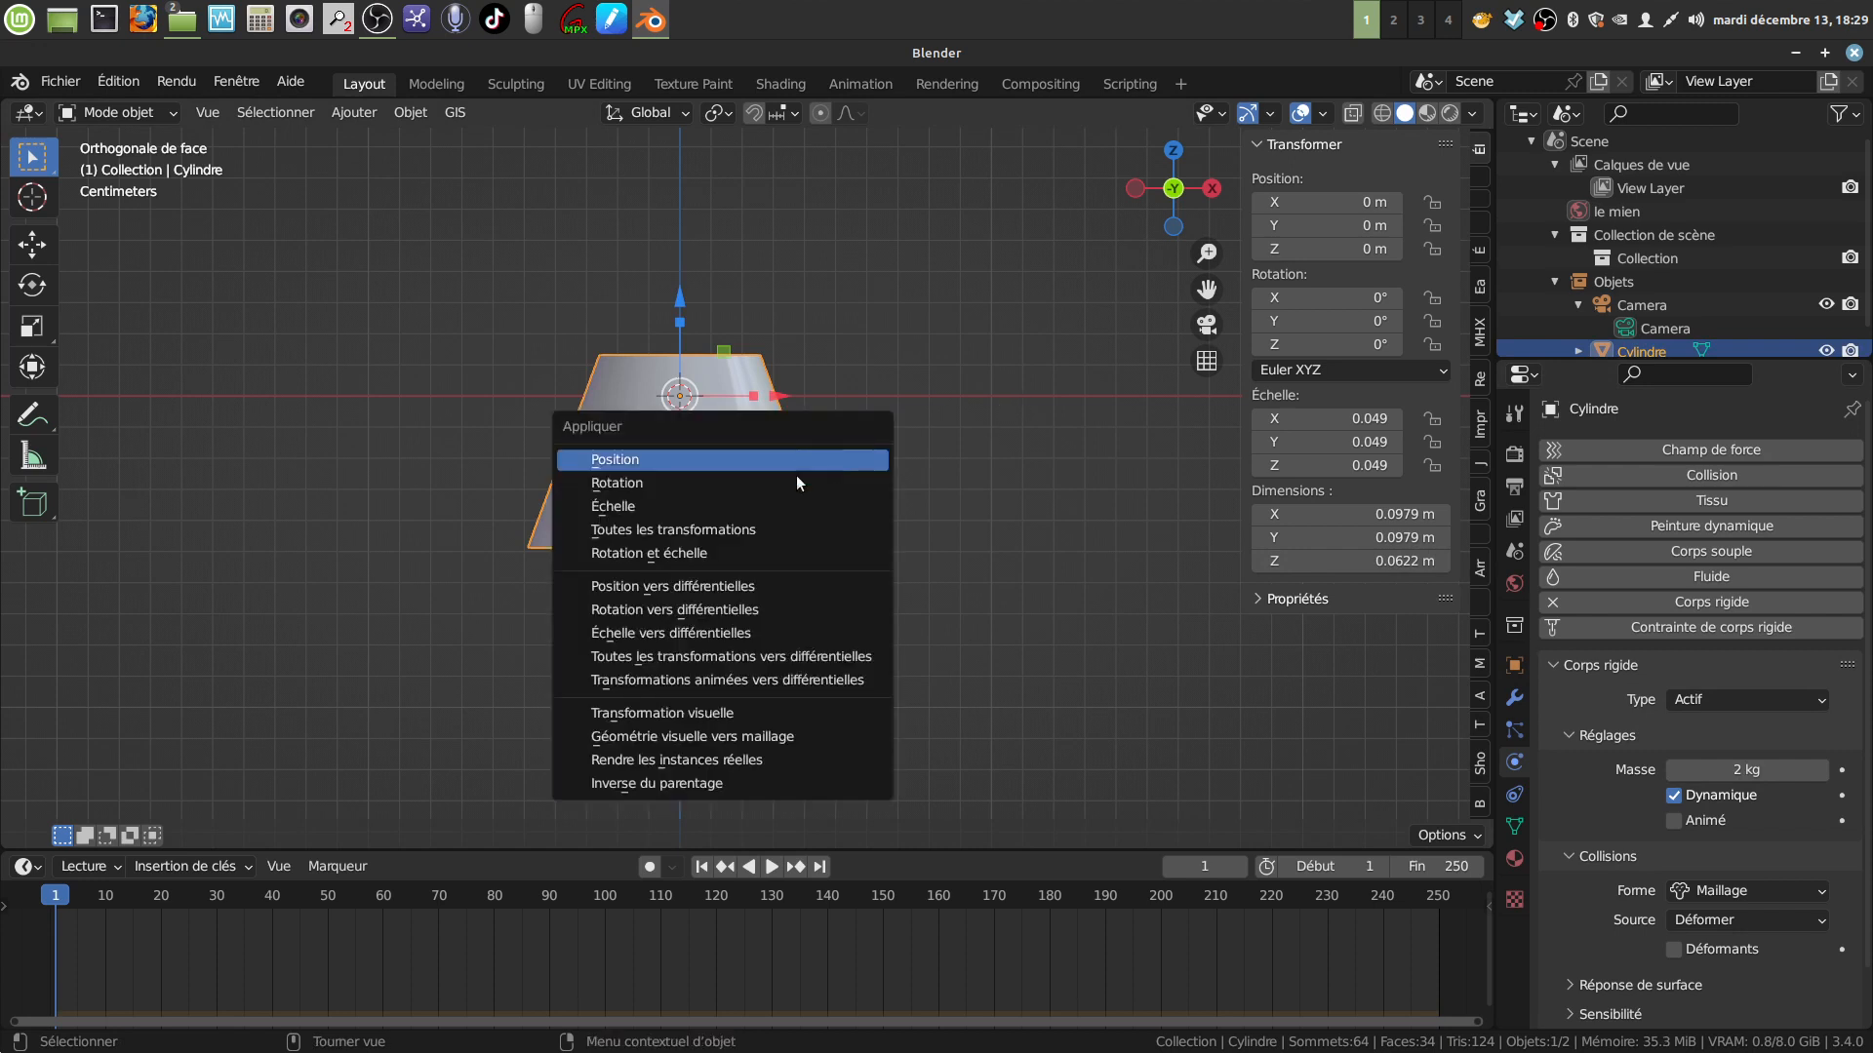
left_click(783, 529)
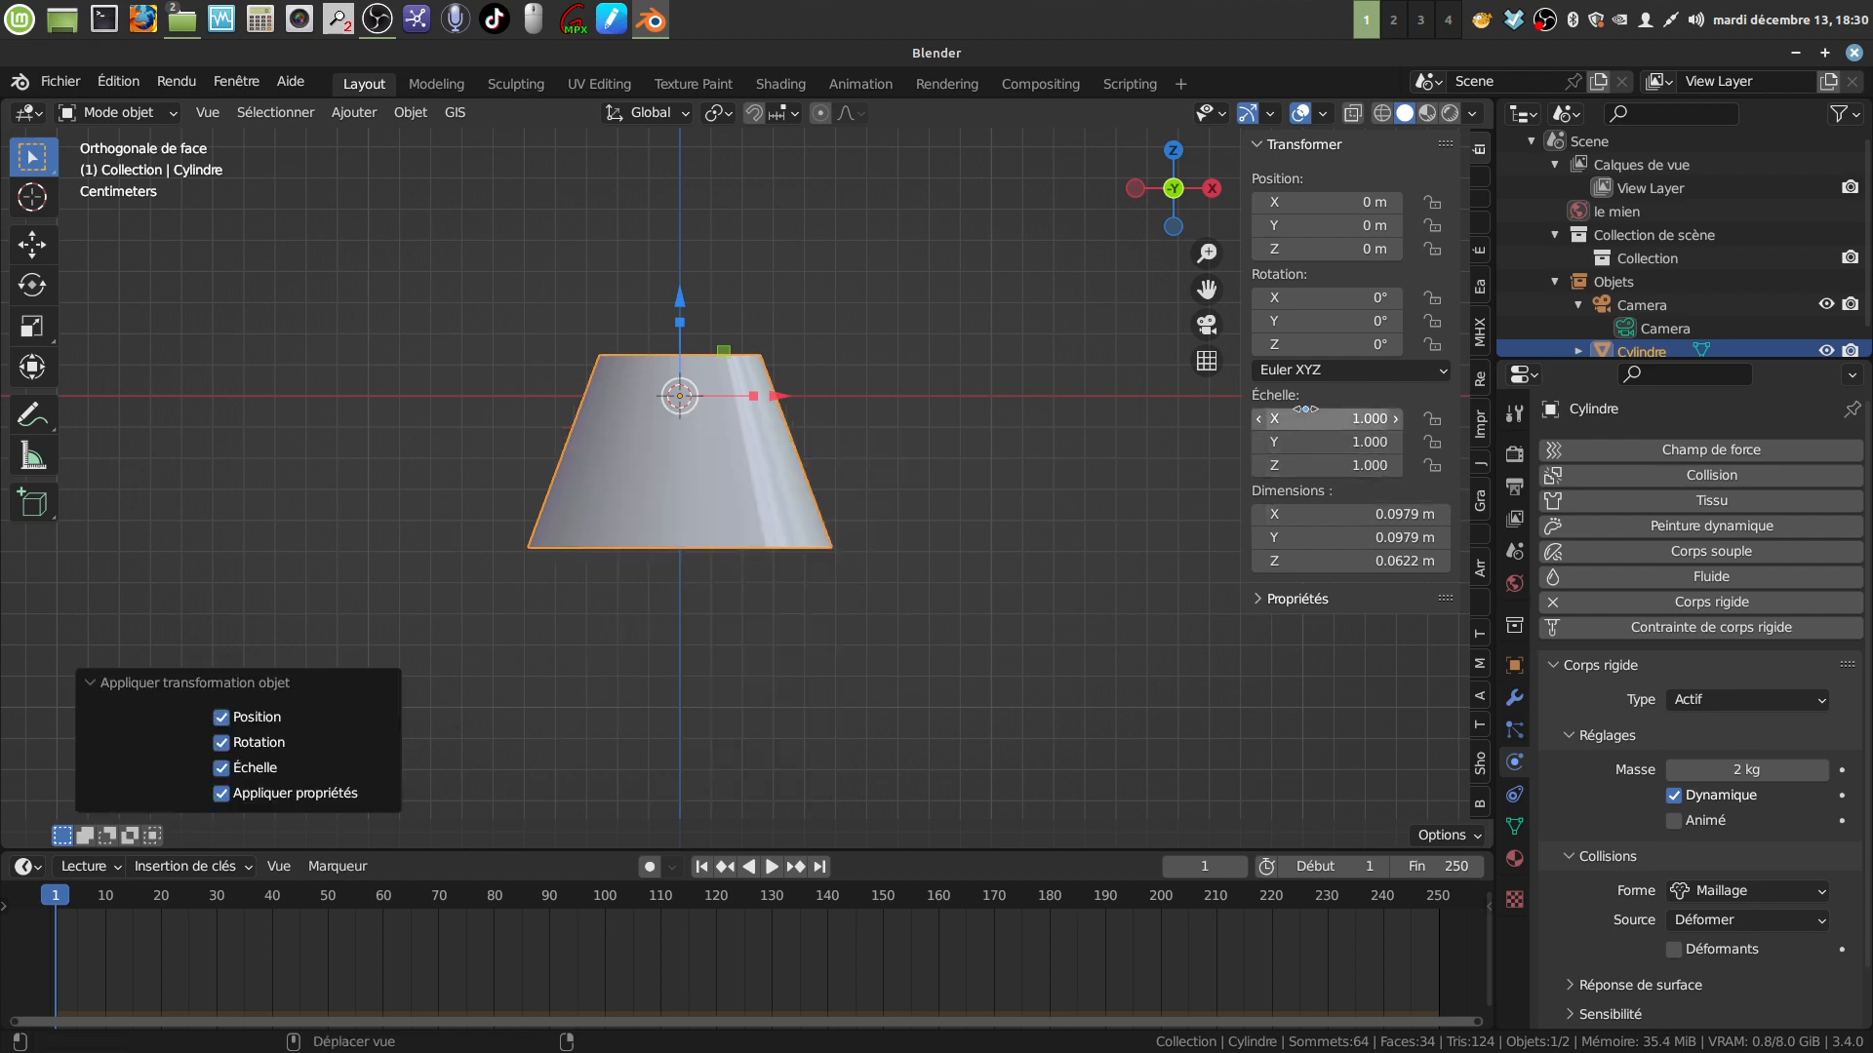
Duplicate the cone and move the copy 0.11635 m along the X axis, beside the original
scroll(766, 633, "down", 2)
mouse_move(733, 544)
middle_mouse_down("shift")
mouse_move(675, 537)
mouse_move(693, 517)
middle_mouse_up("shift")
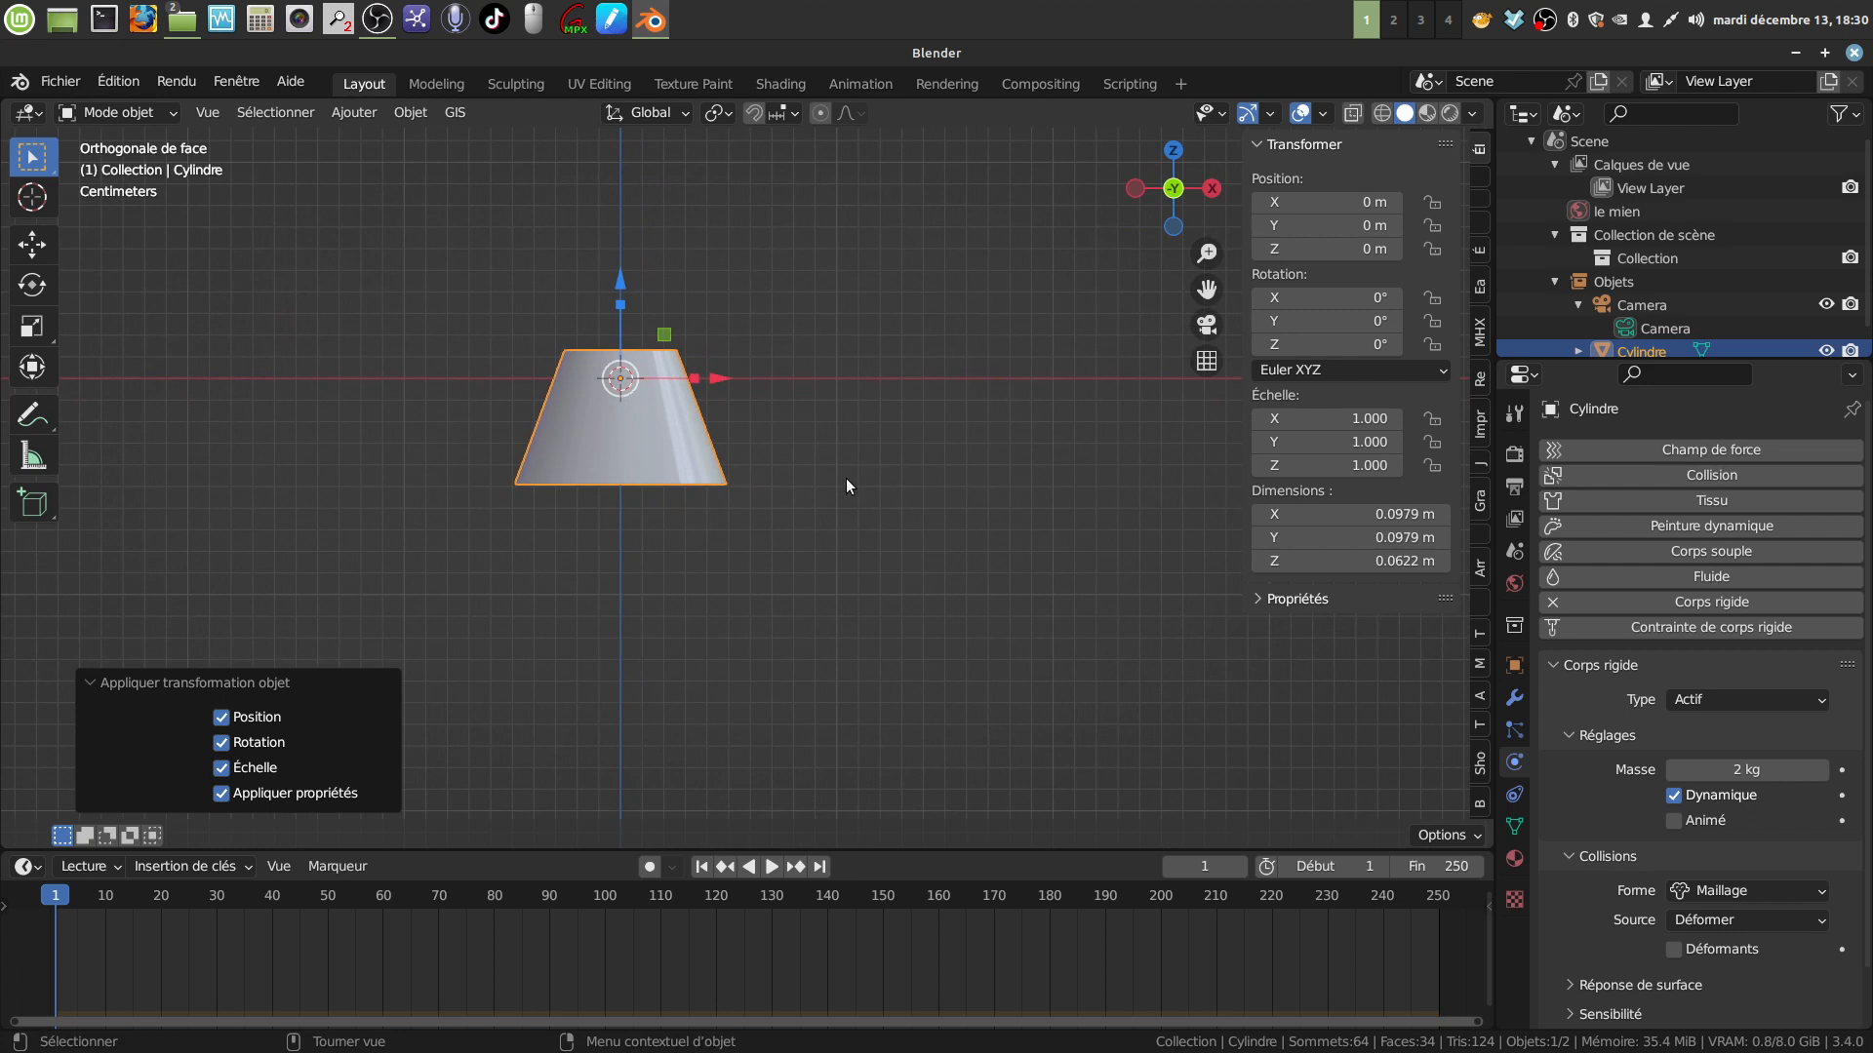
key("shift+d")
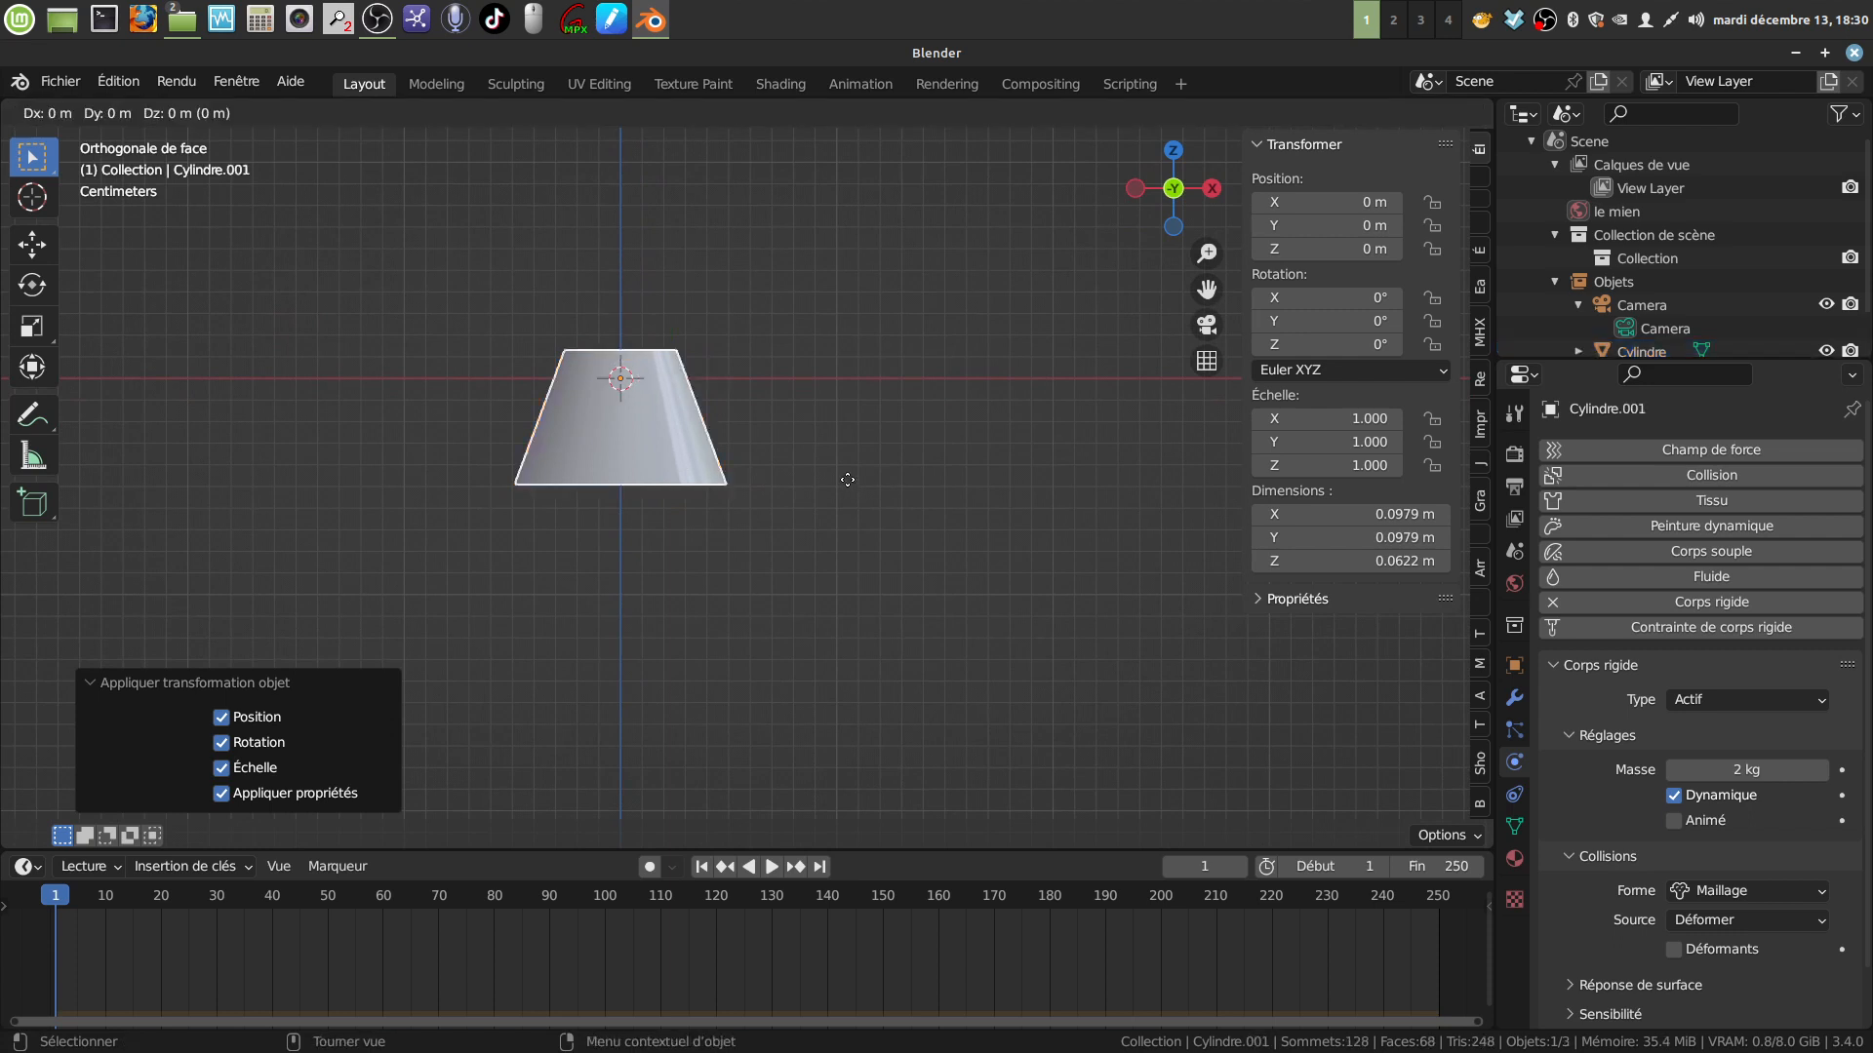
right_click(848, 479)
key("g")
key("x")
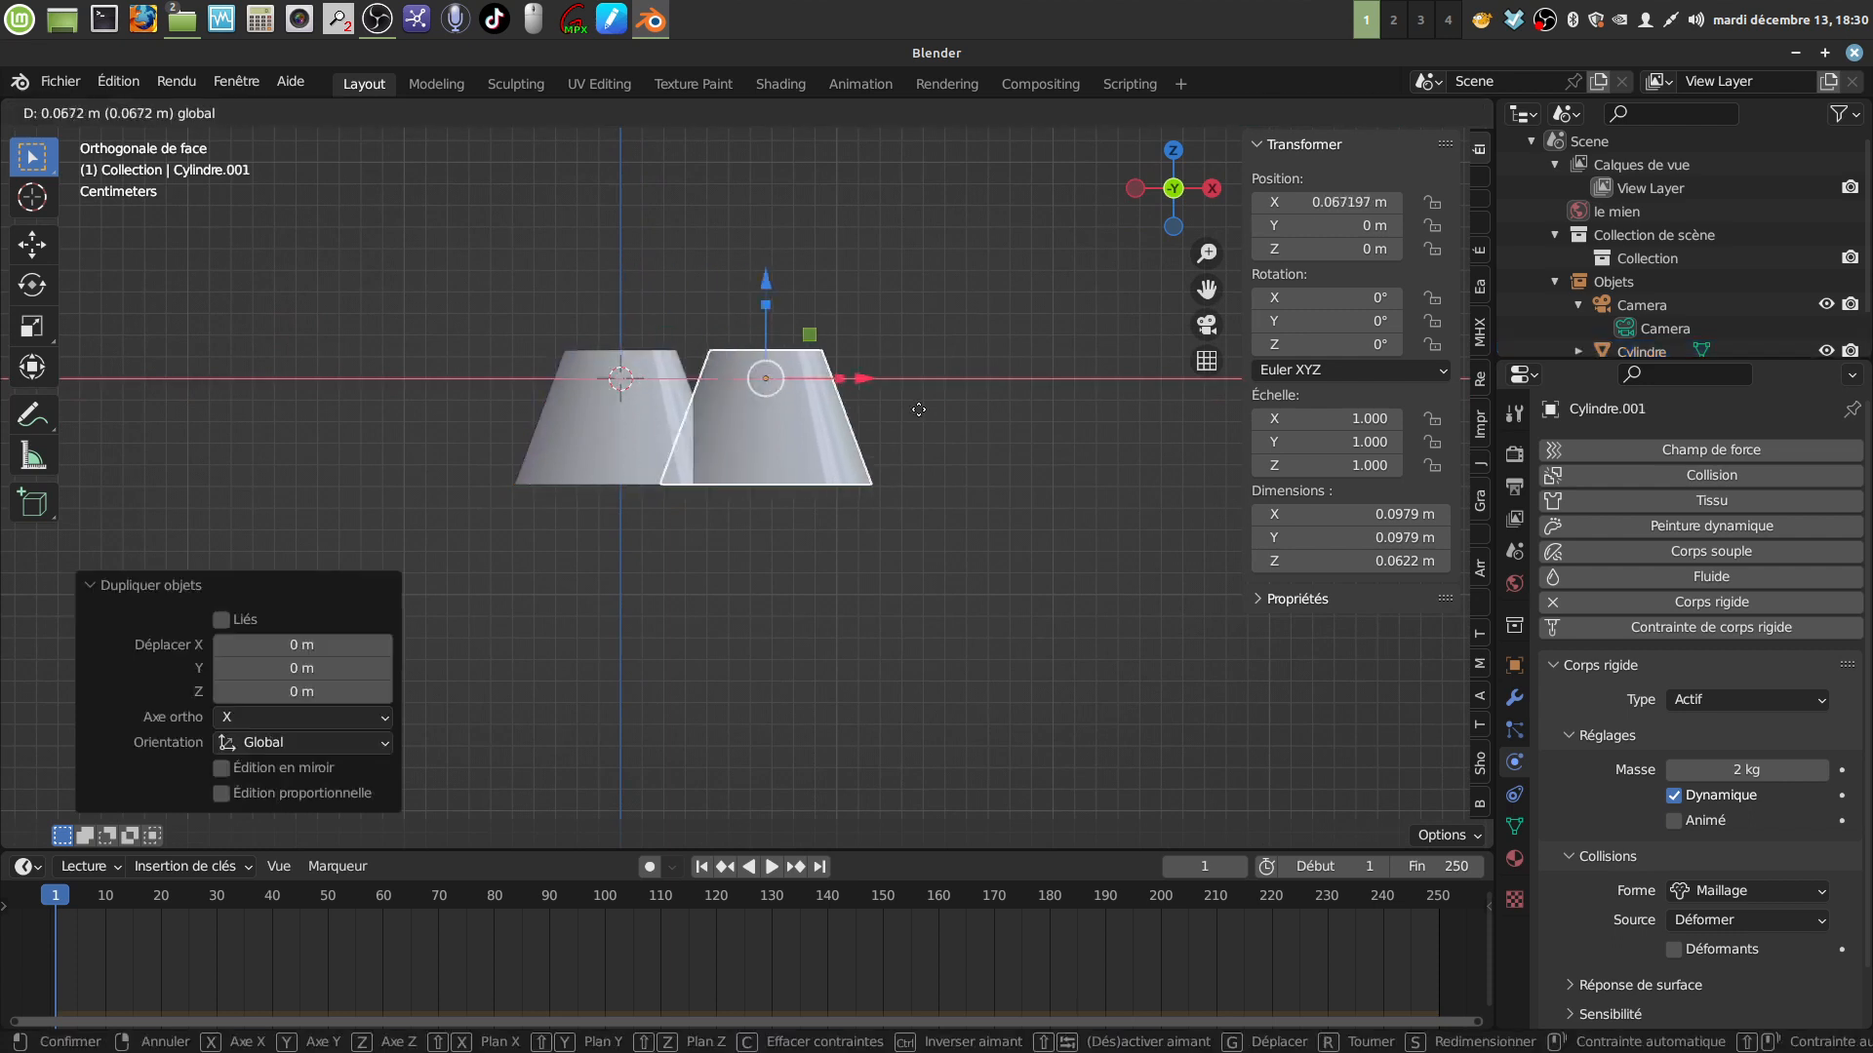
left_click(979, 410)
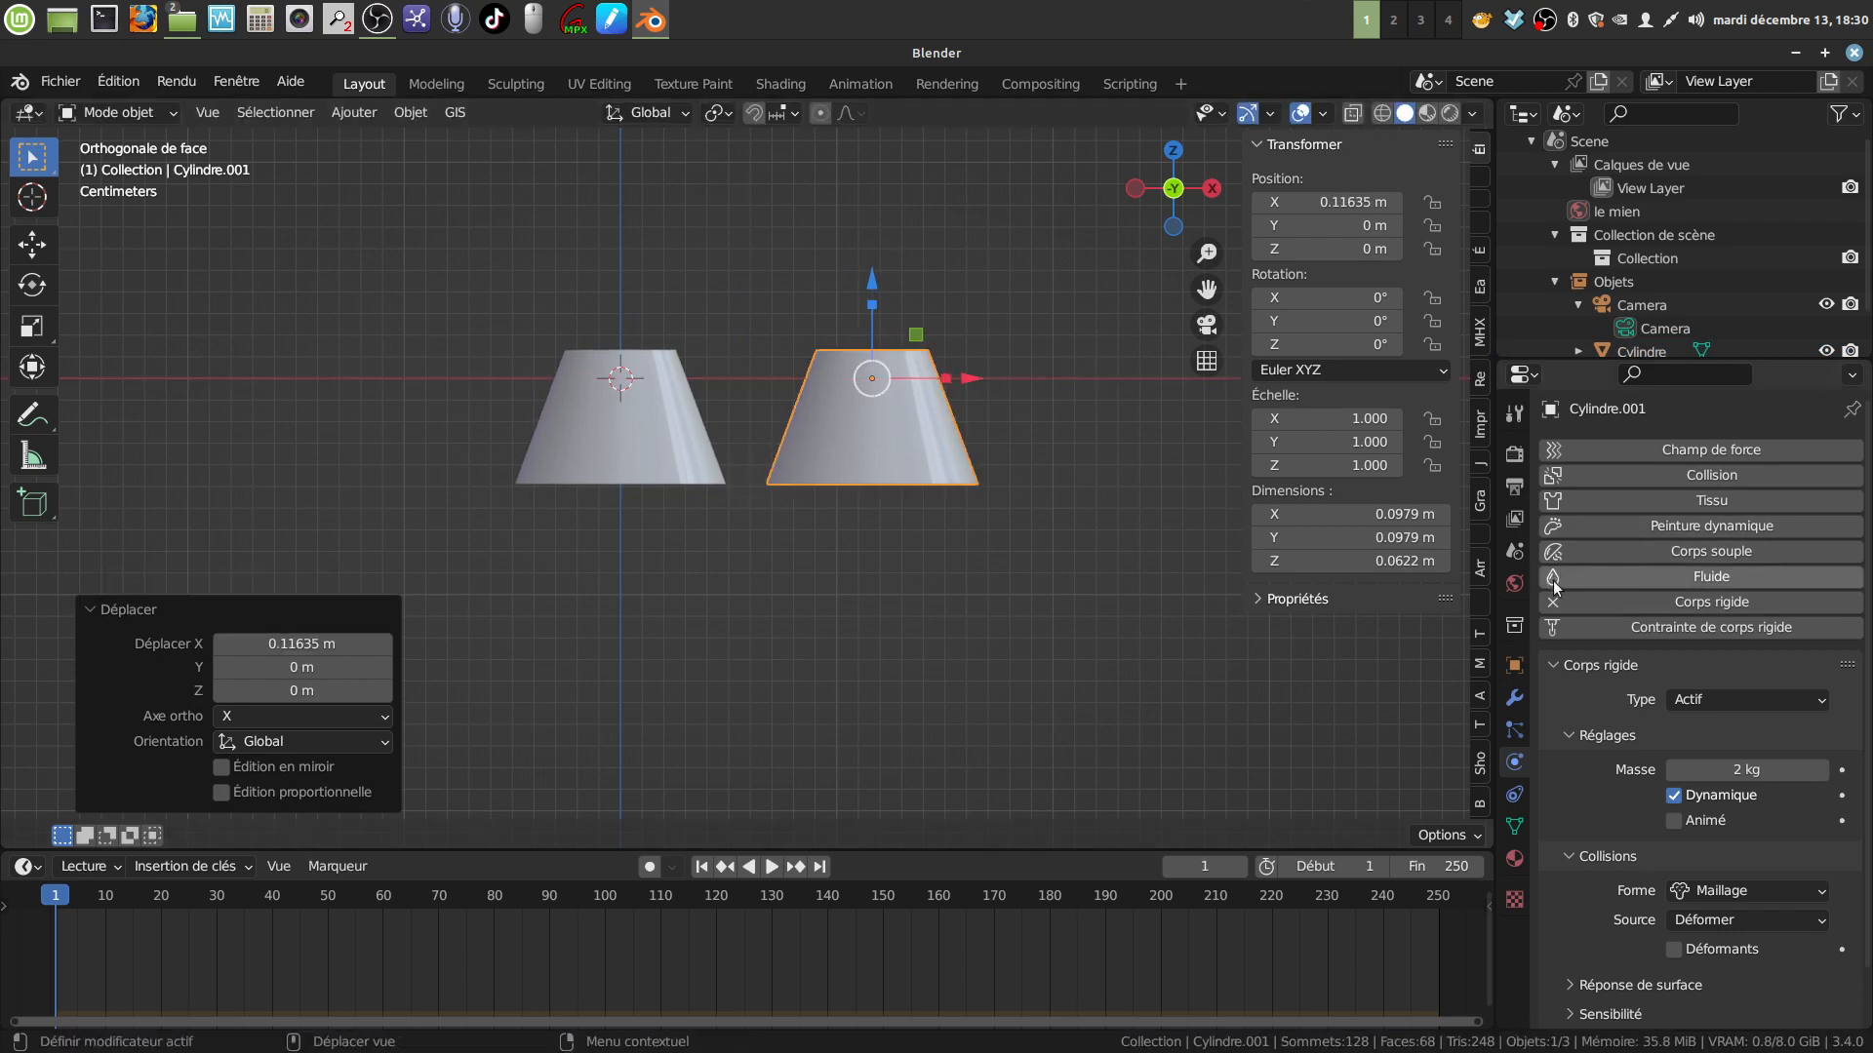
Remove the rigid body physics from the duplicated cone and apply all its transformations
left_click(1600, 602)
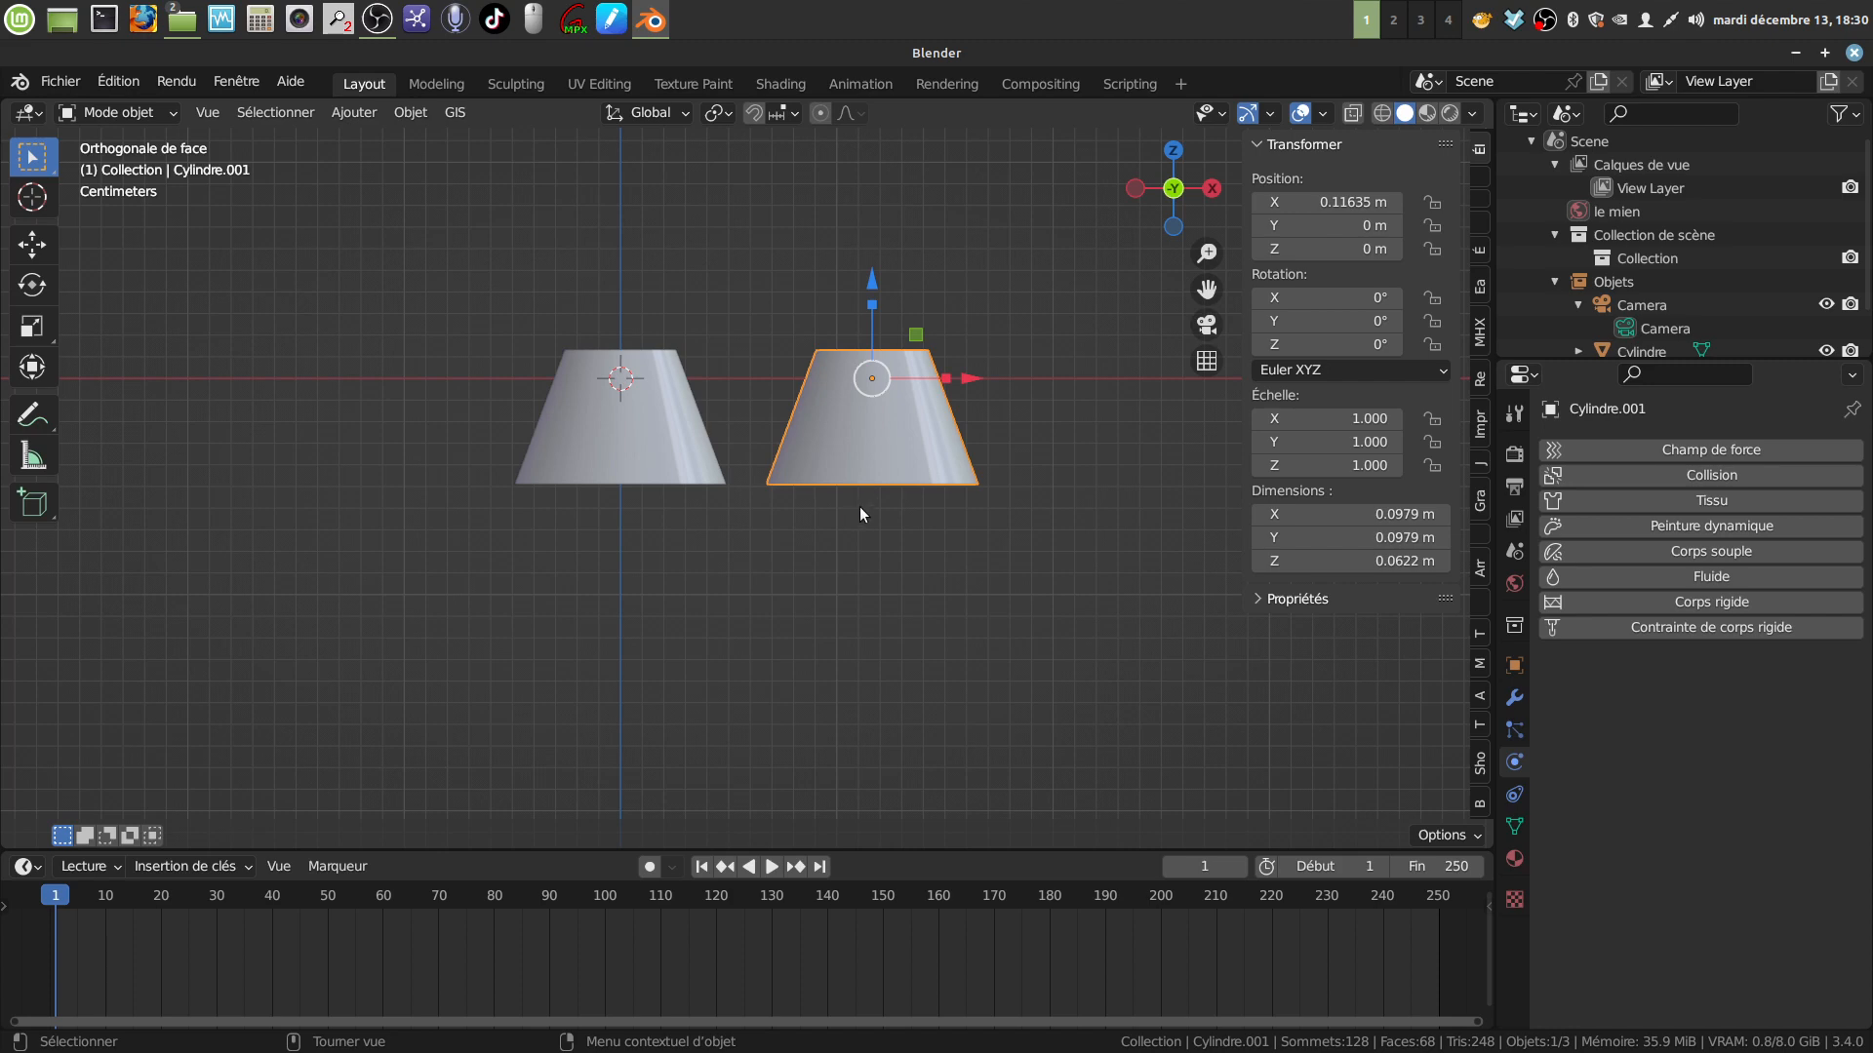
key("ctrl+a")
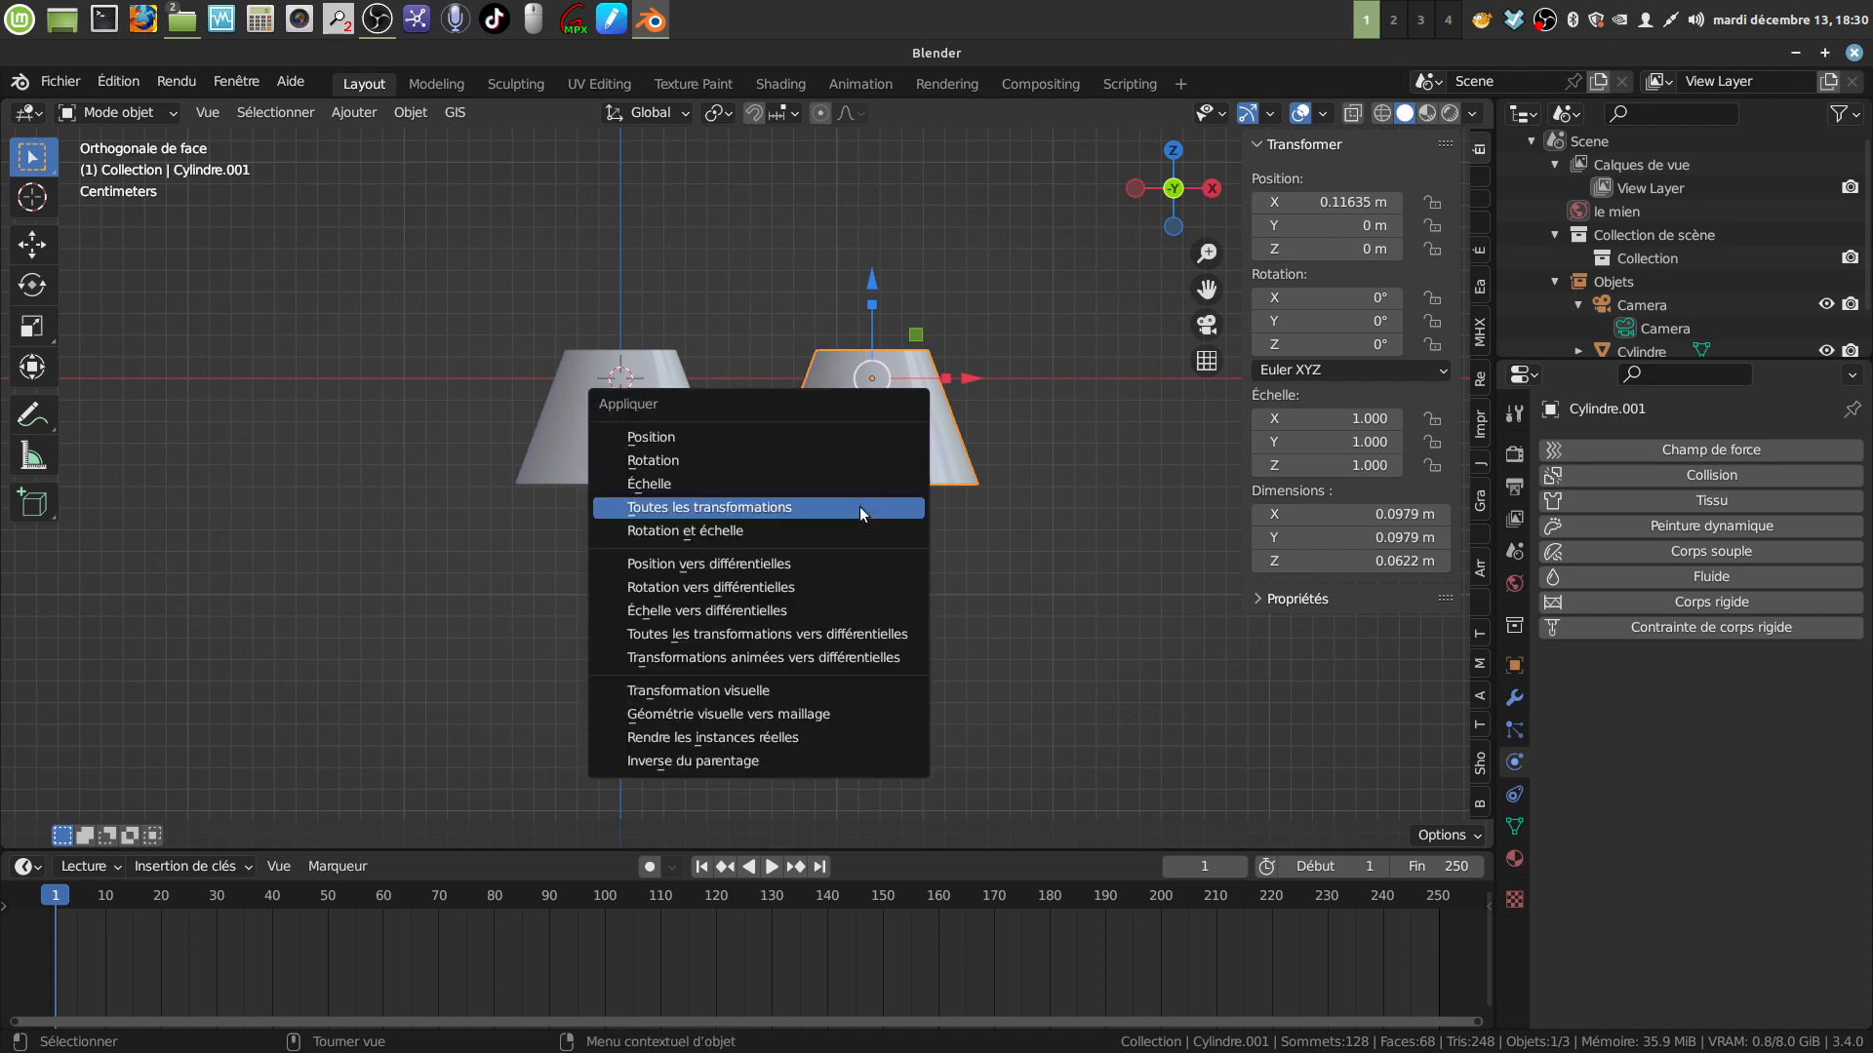
left_click(859, 506)
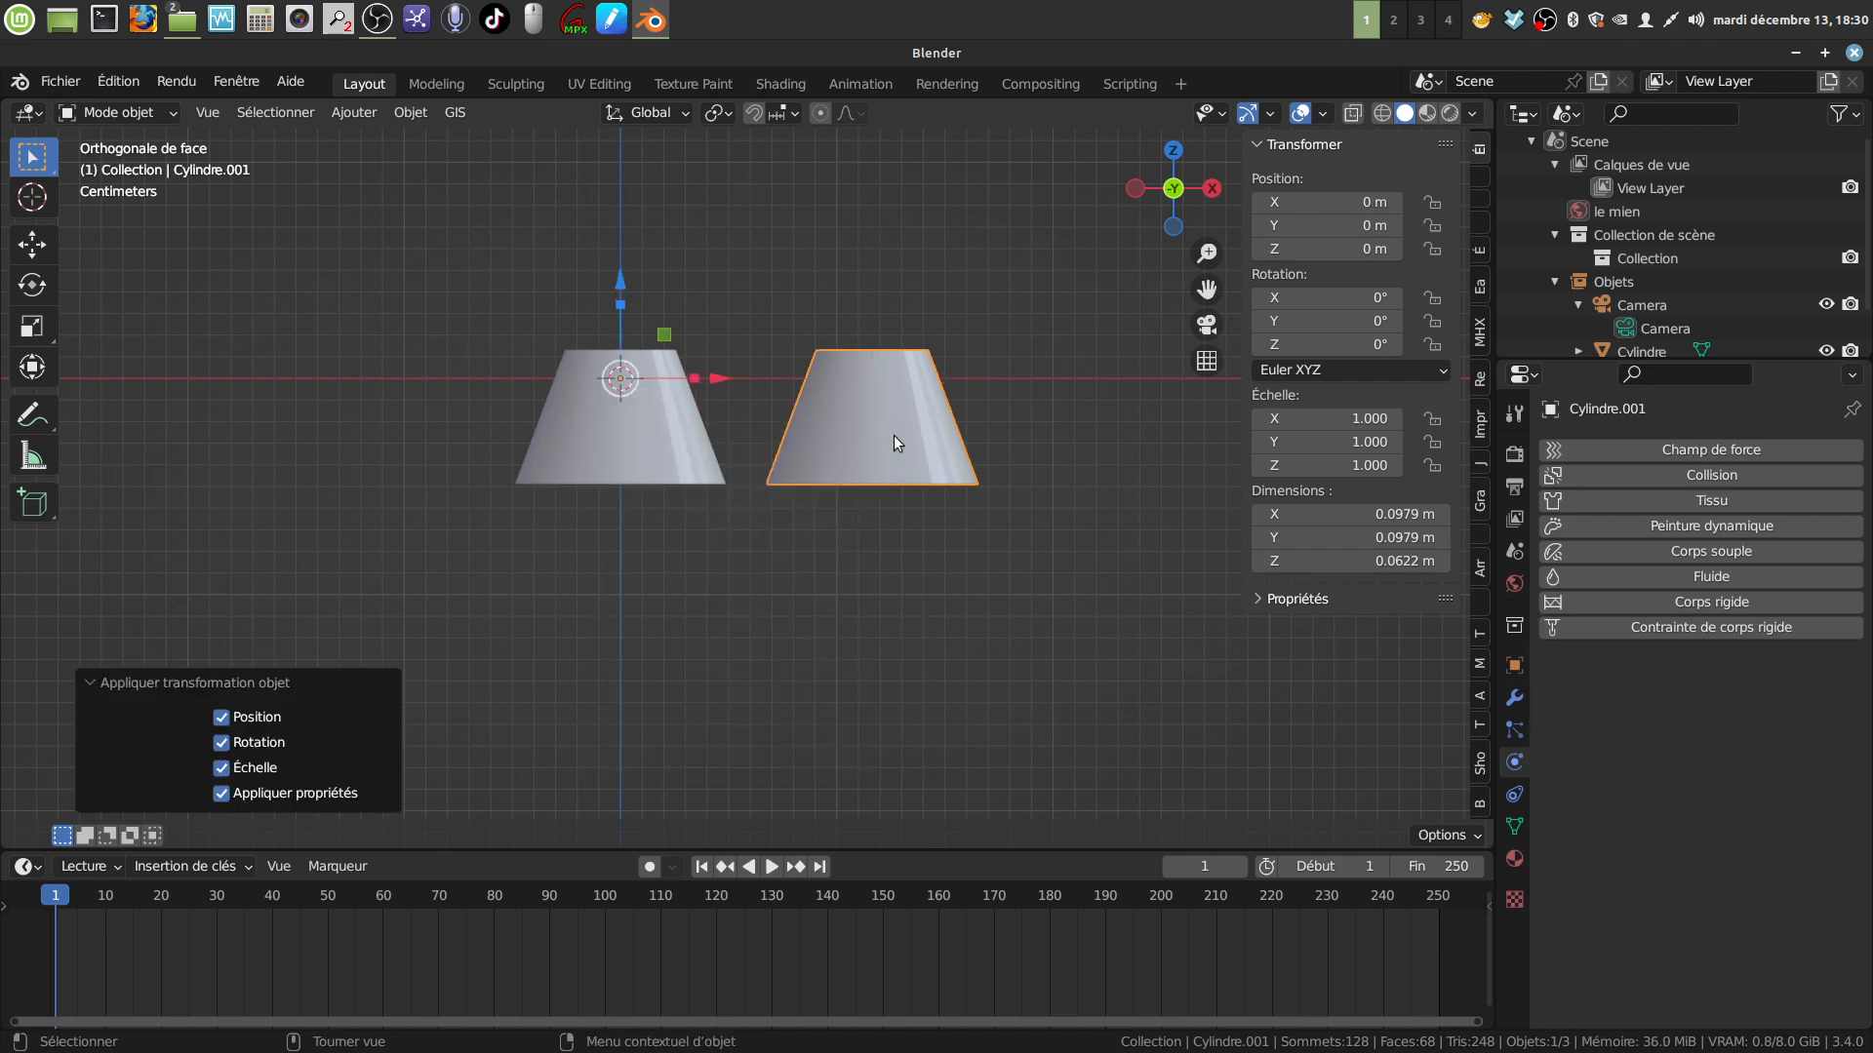
Calculate the duplicated cone's volume with the 3D-print analysis tools
middle_click_drag(888, 560, 866, 530, "shift")
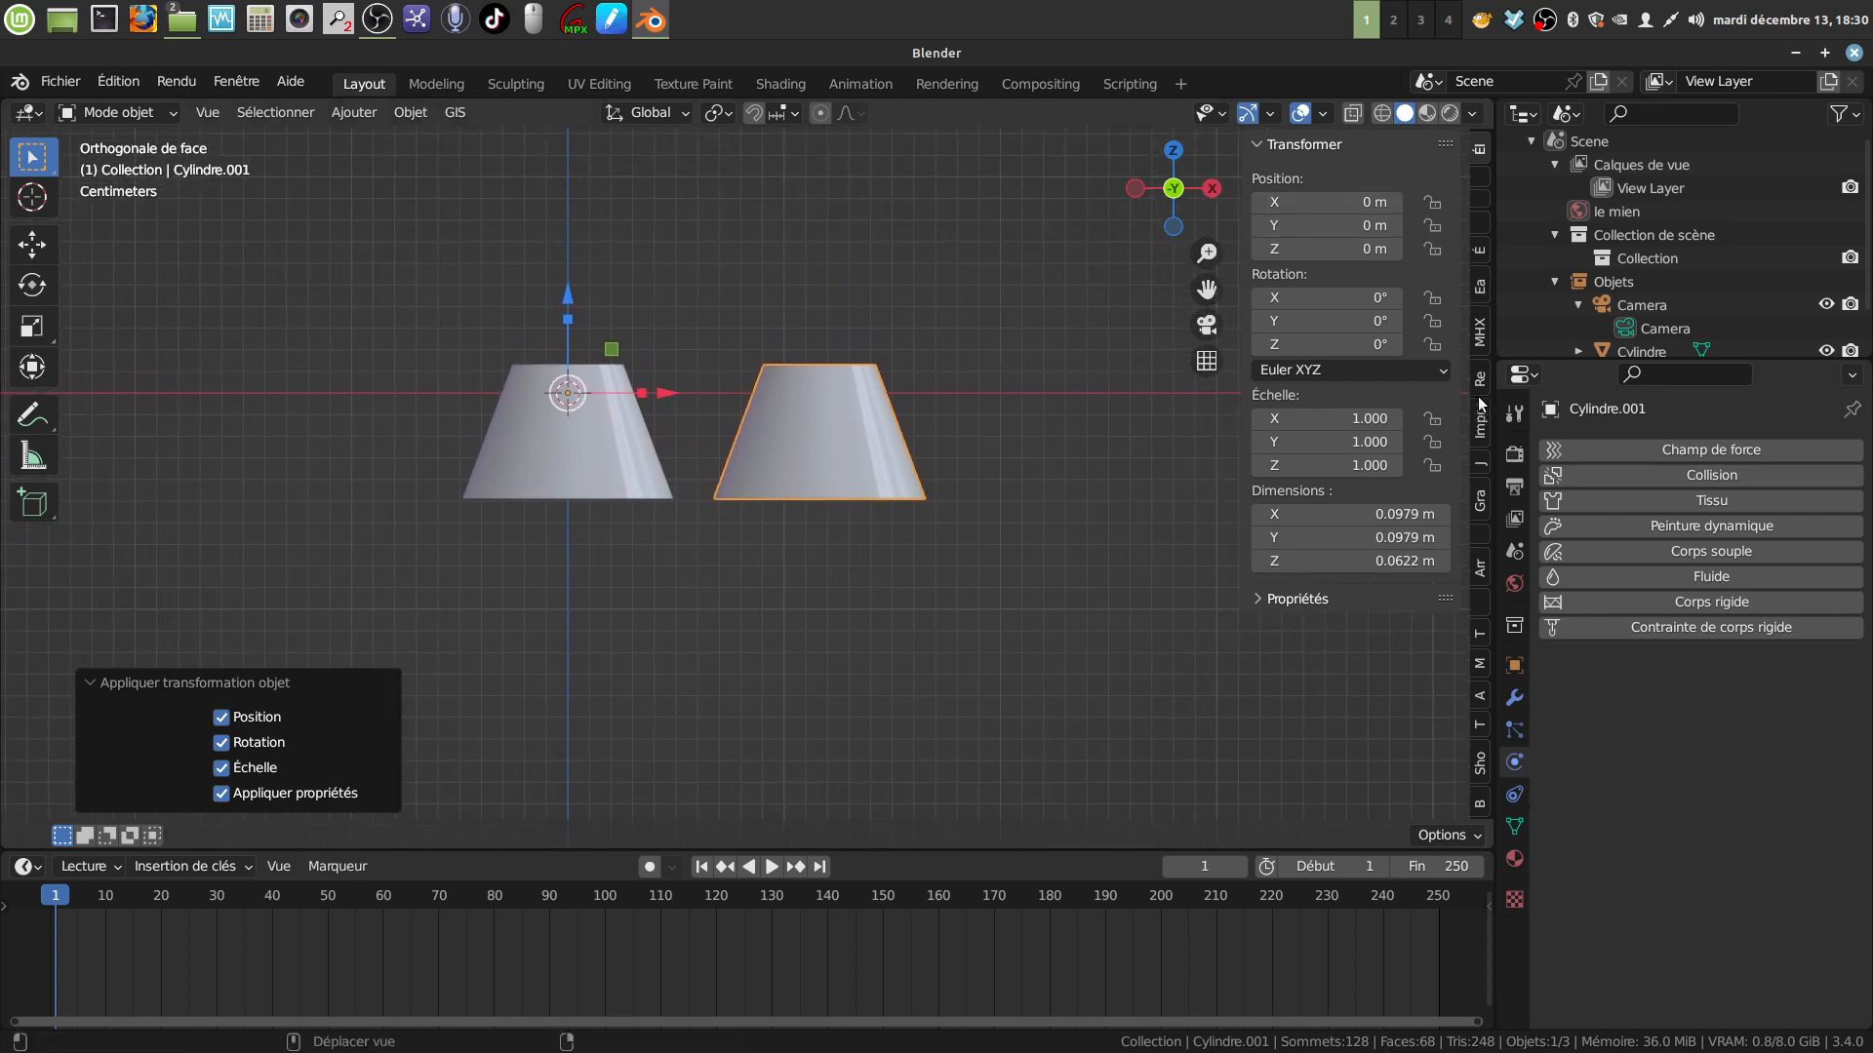
left_click(1482, 427)
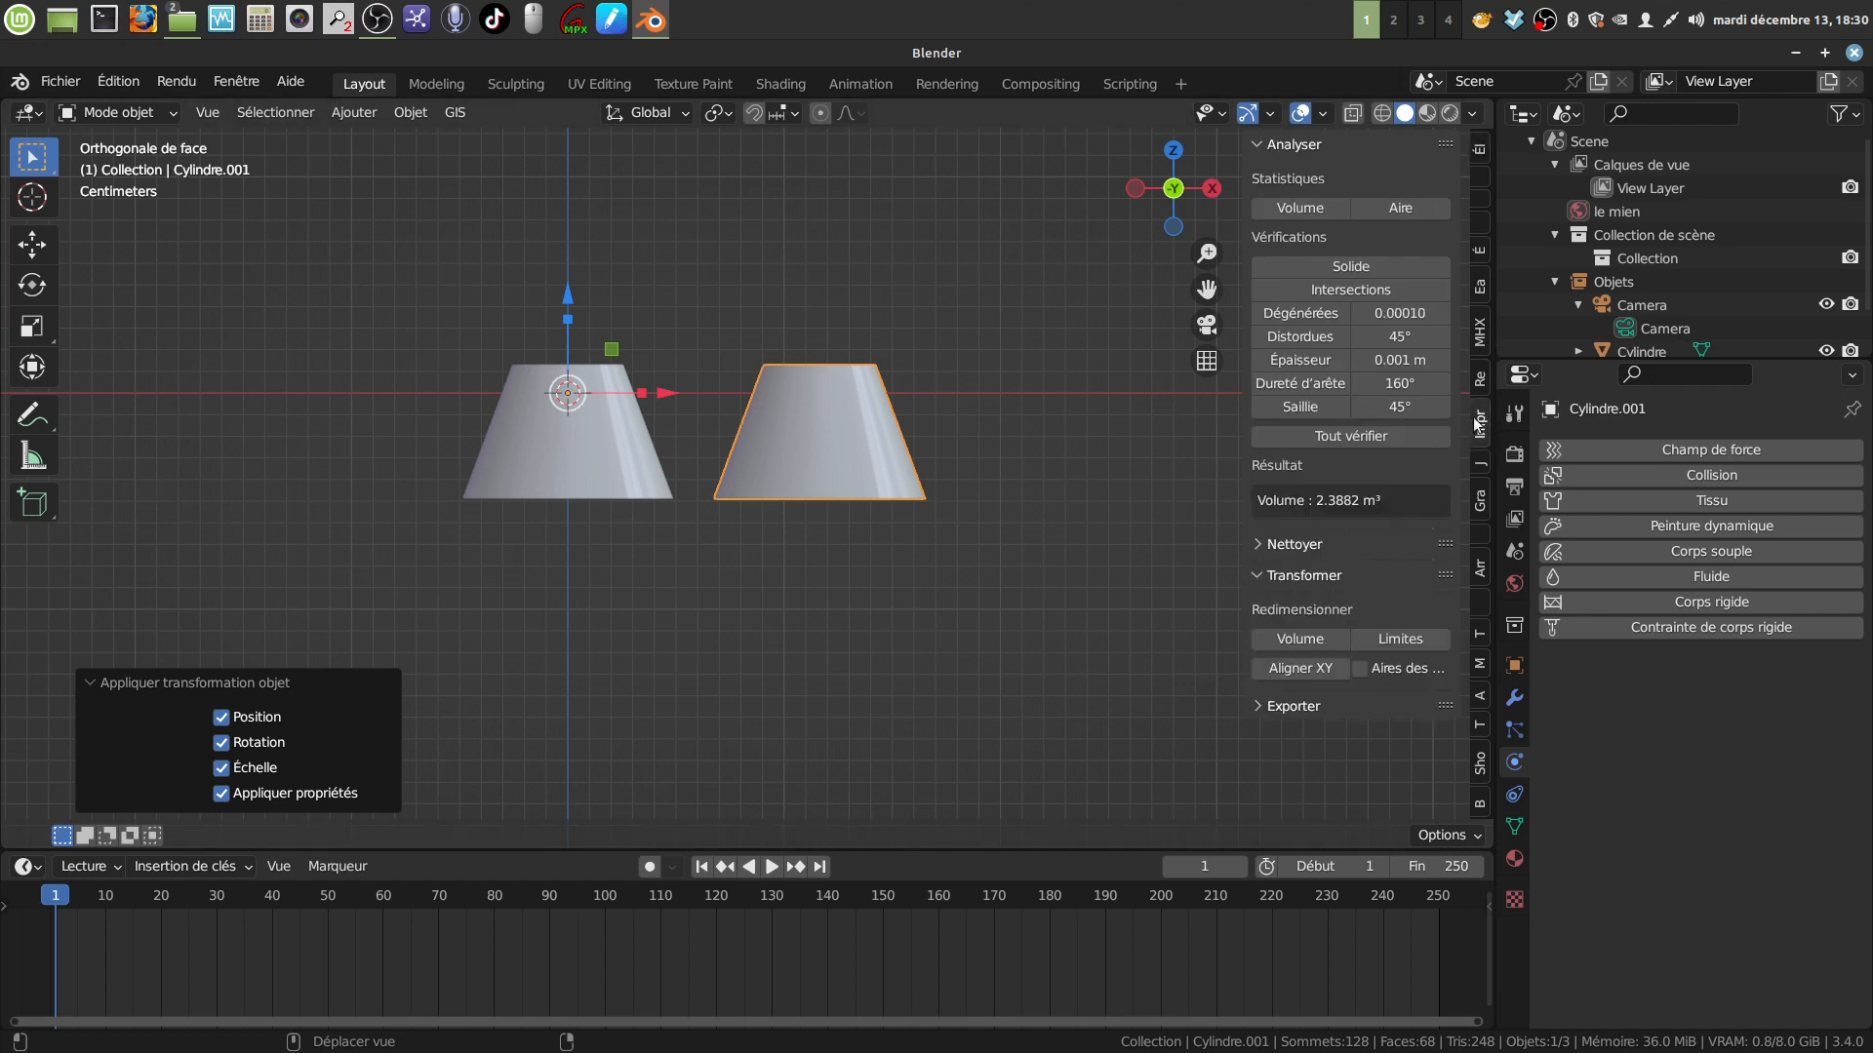
left_click(1316, 206)
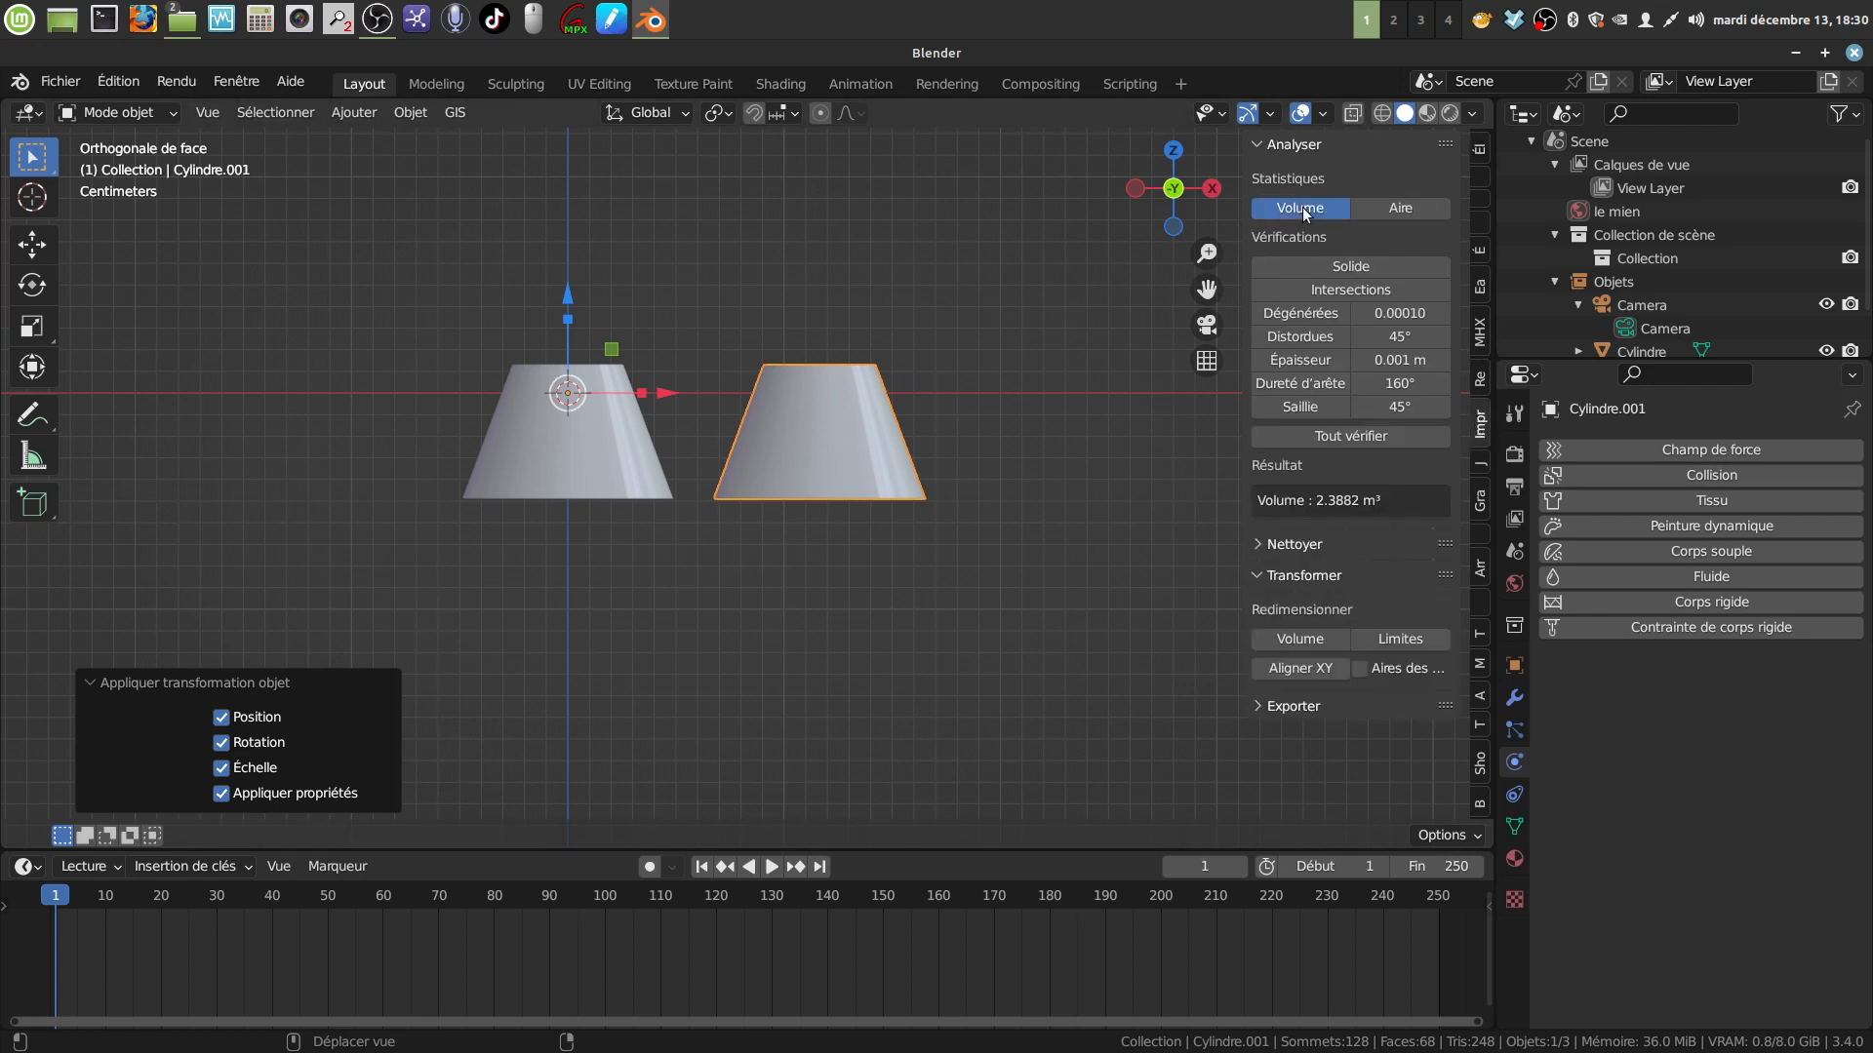
Resize the duplicated cone to a volume of 1/7150 m³ with the 3D-print scale-to-volume tool
left_click(1310, 641)
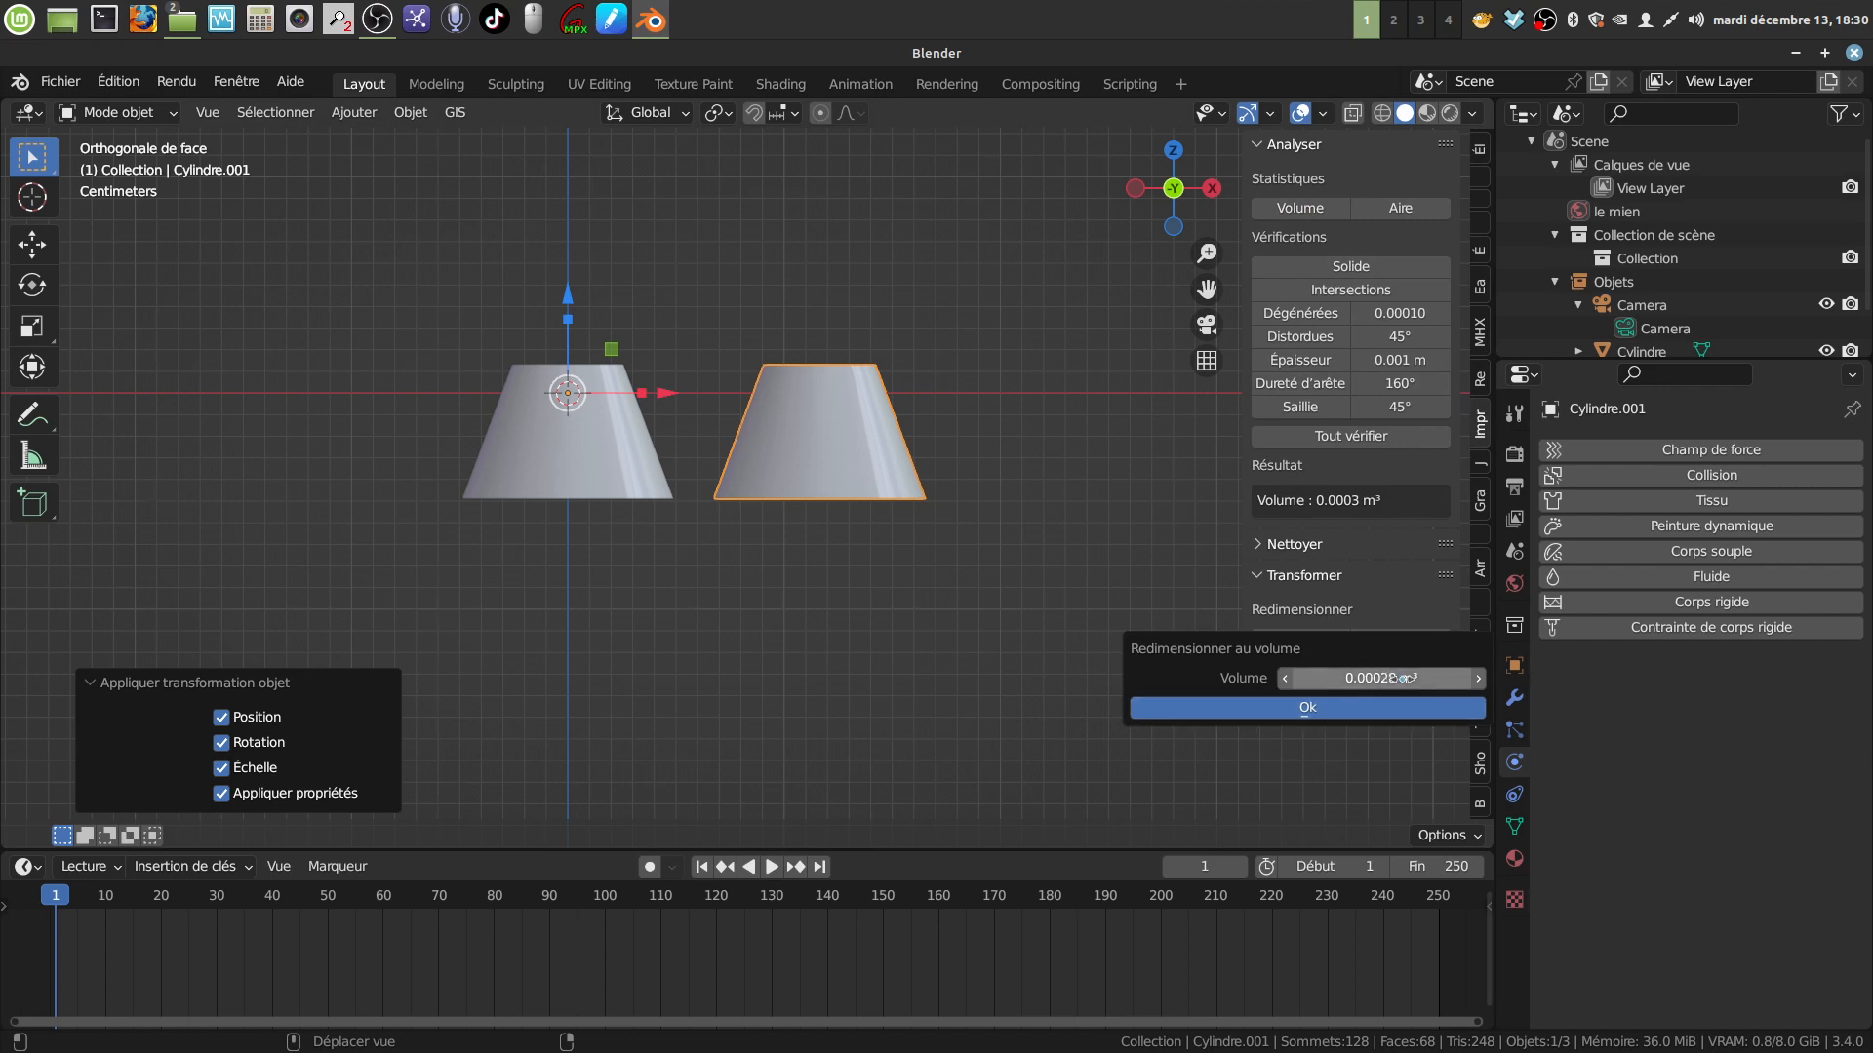
left_click(1399, 676)
key("BackSpace")
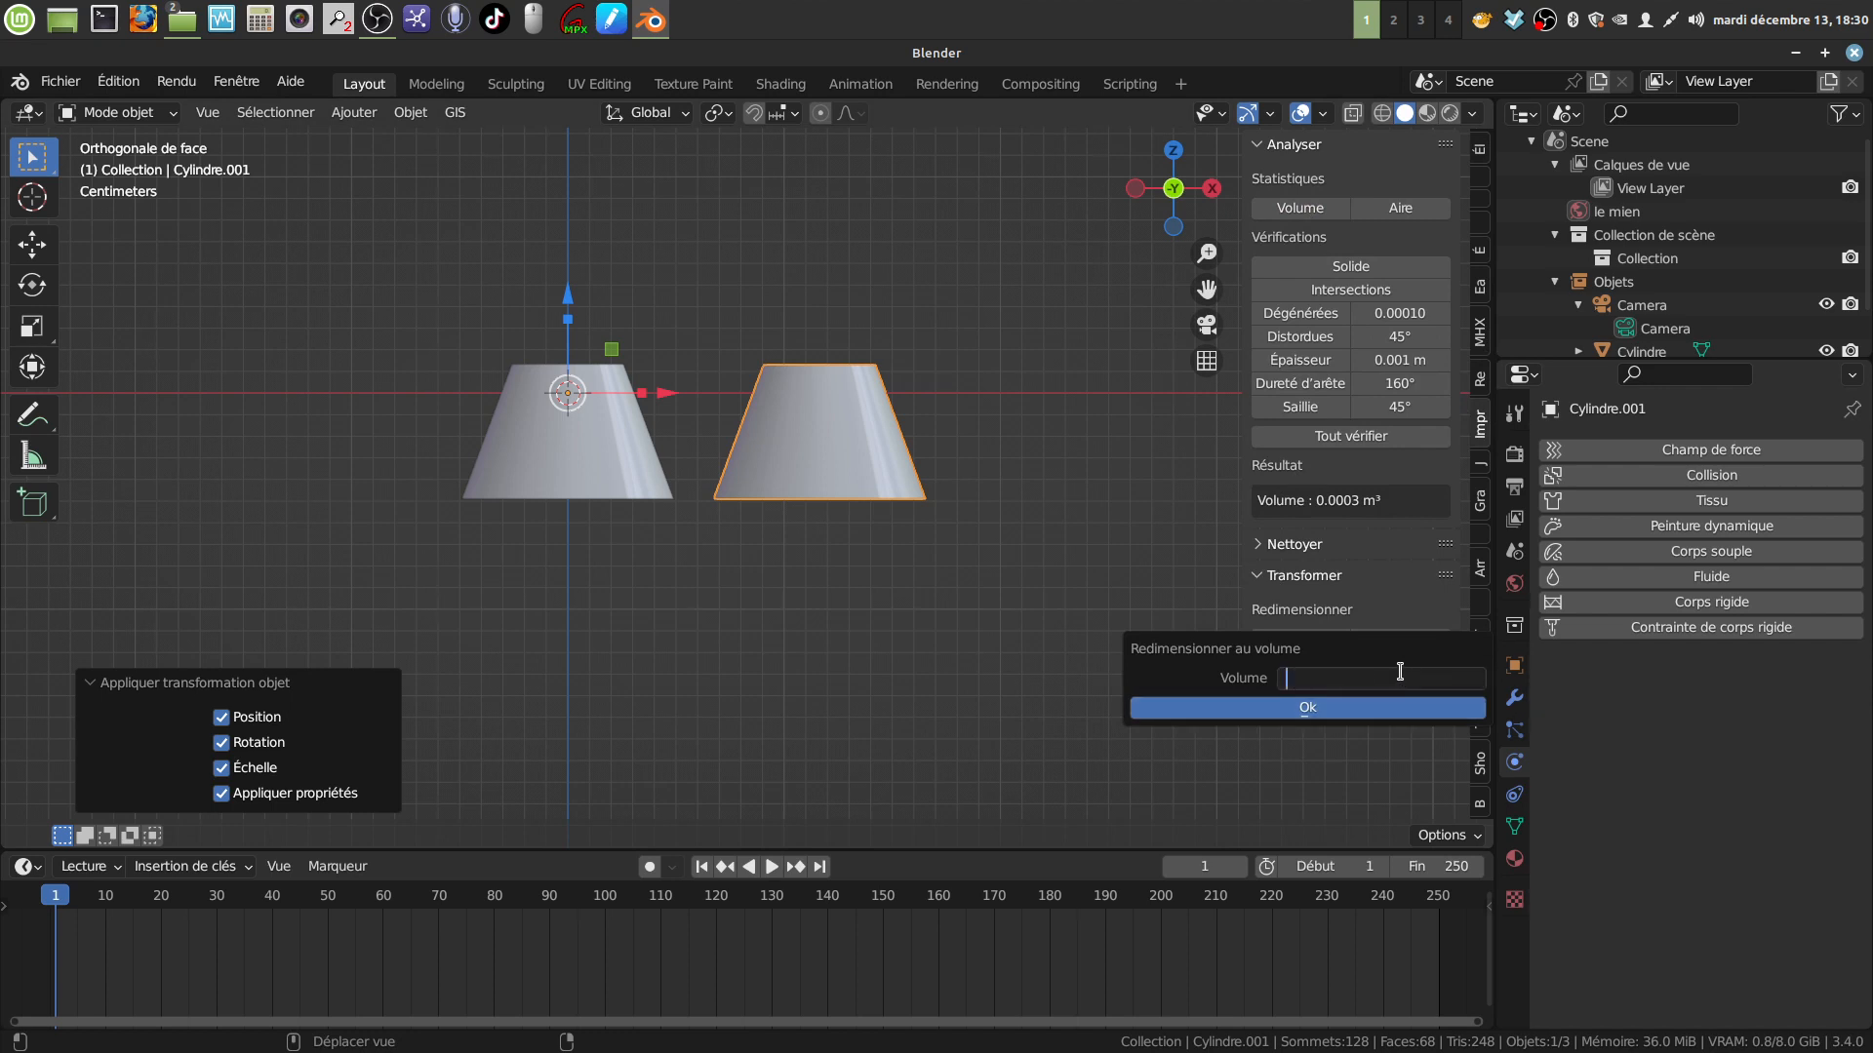
type("1/7150")
left_click(1343, 709)
left_click(1343, 709)
Lower the smaller cone about 0.009 m along Z to bring its base level with the larger cone's base
mouse_move(732, 420)
middle_mouse_down()
mouse_move(676, 474)
mouse_move(765, 433)
mouse_move(735, 427)
middle_mouse_up()
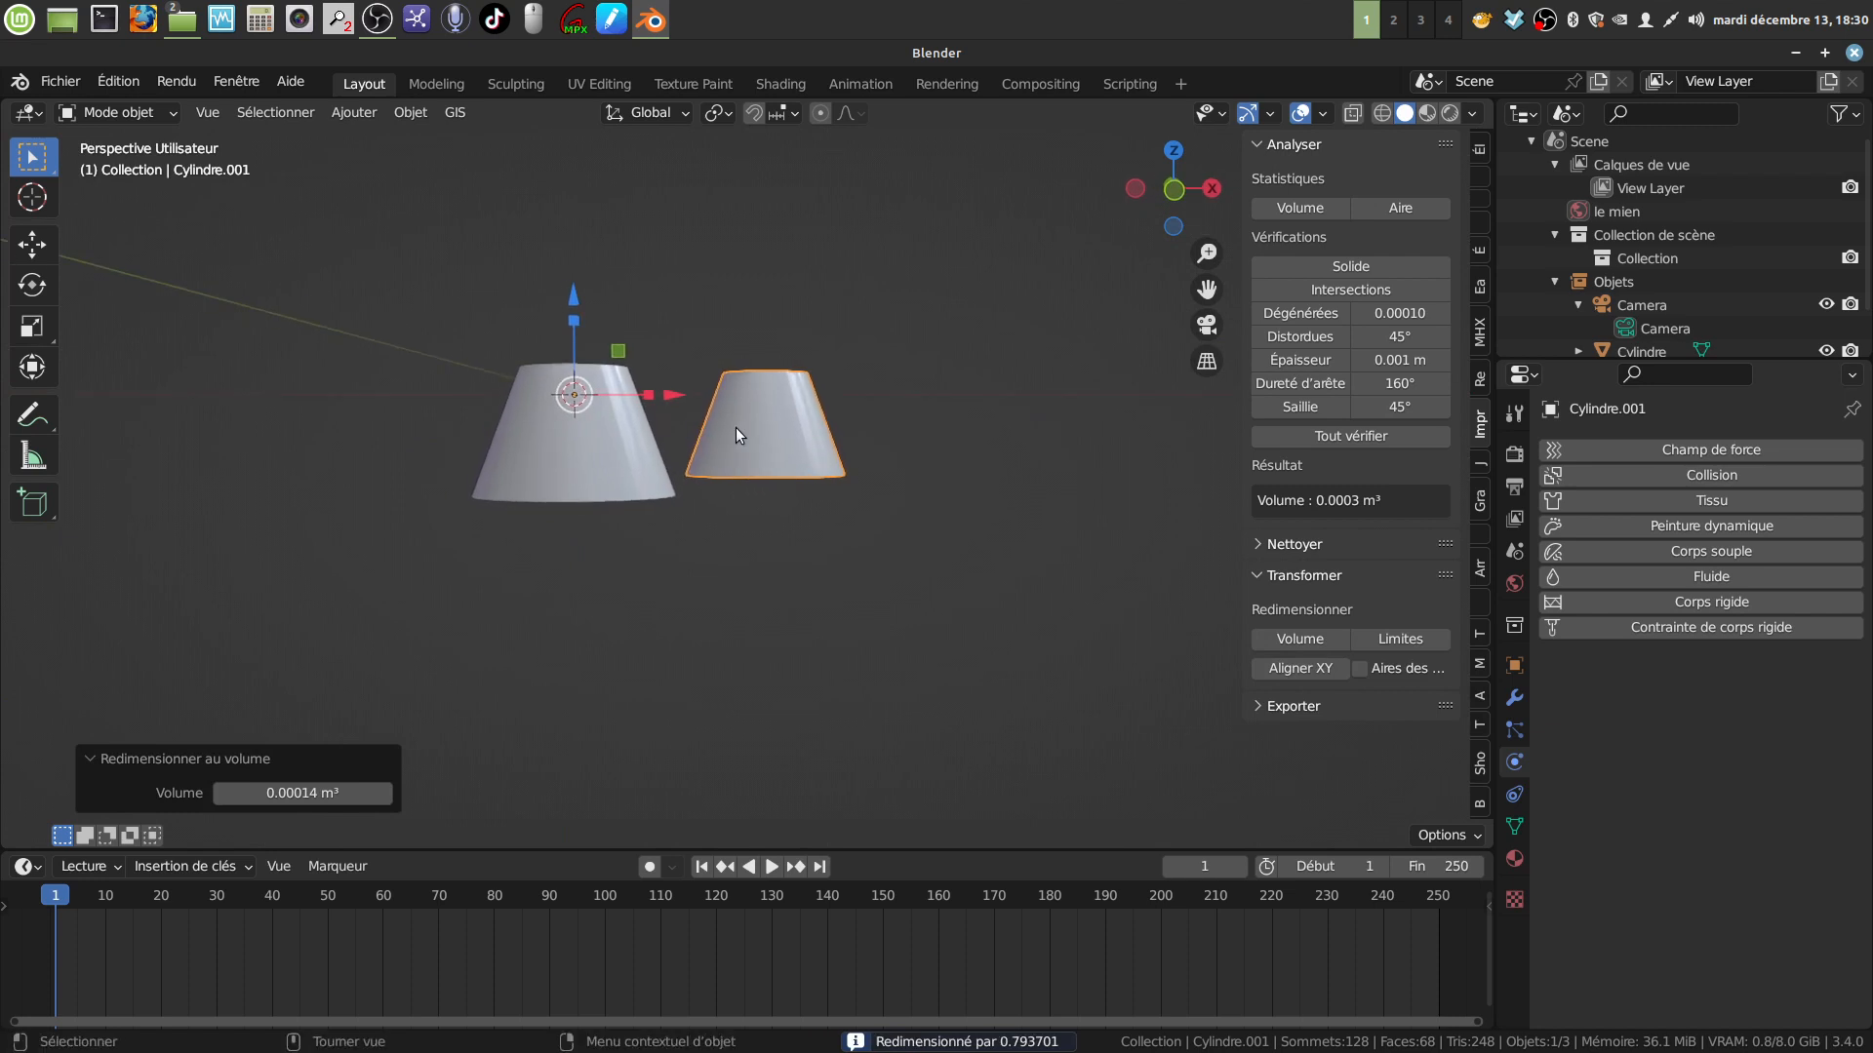
mouse_move(569, 310)
left_mouse_down()
mouse_move(567, 330)
mouse_move(565, 312)
left_mouse_up()
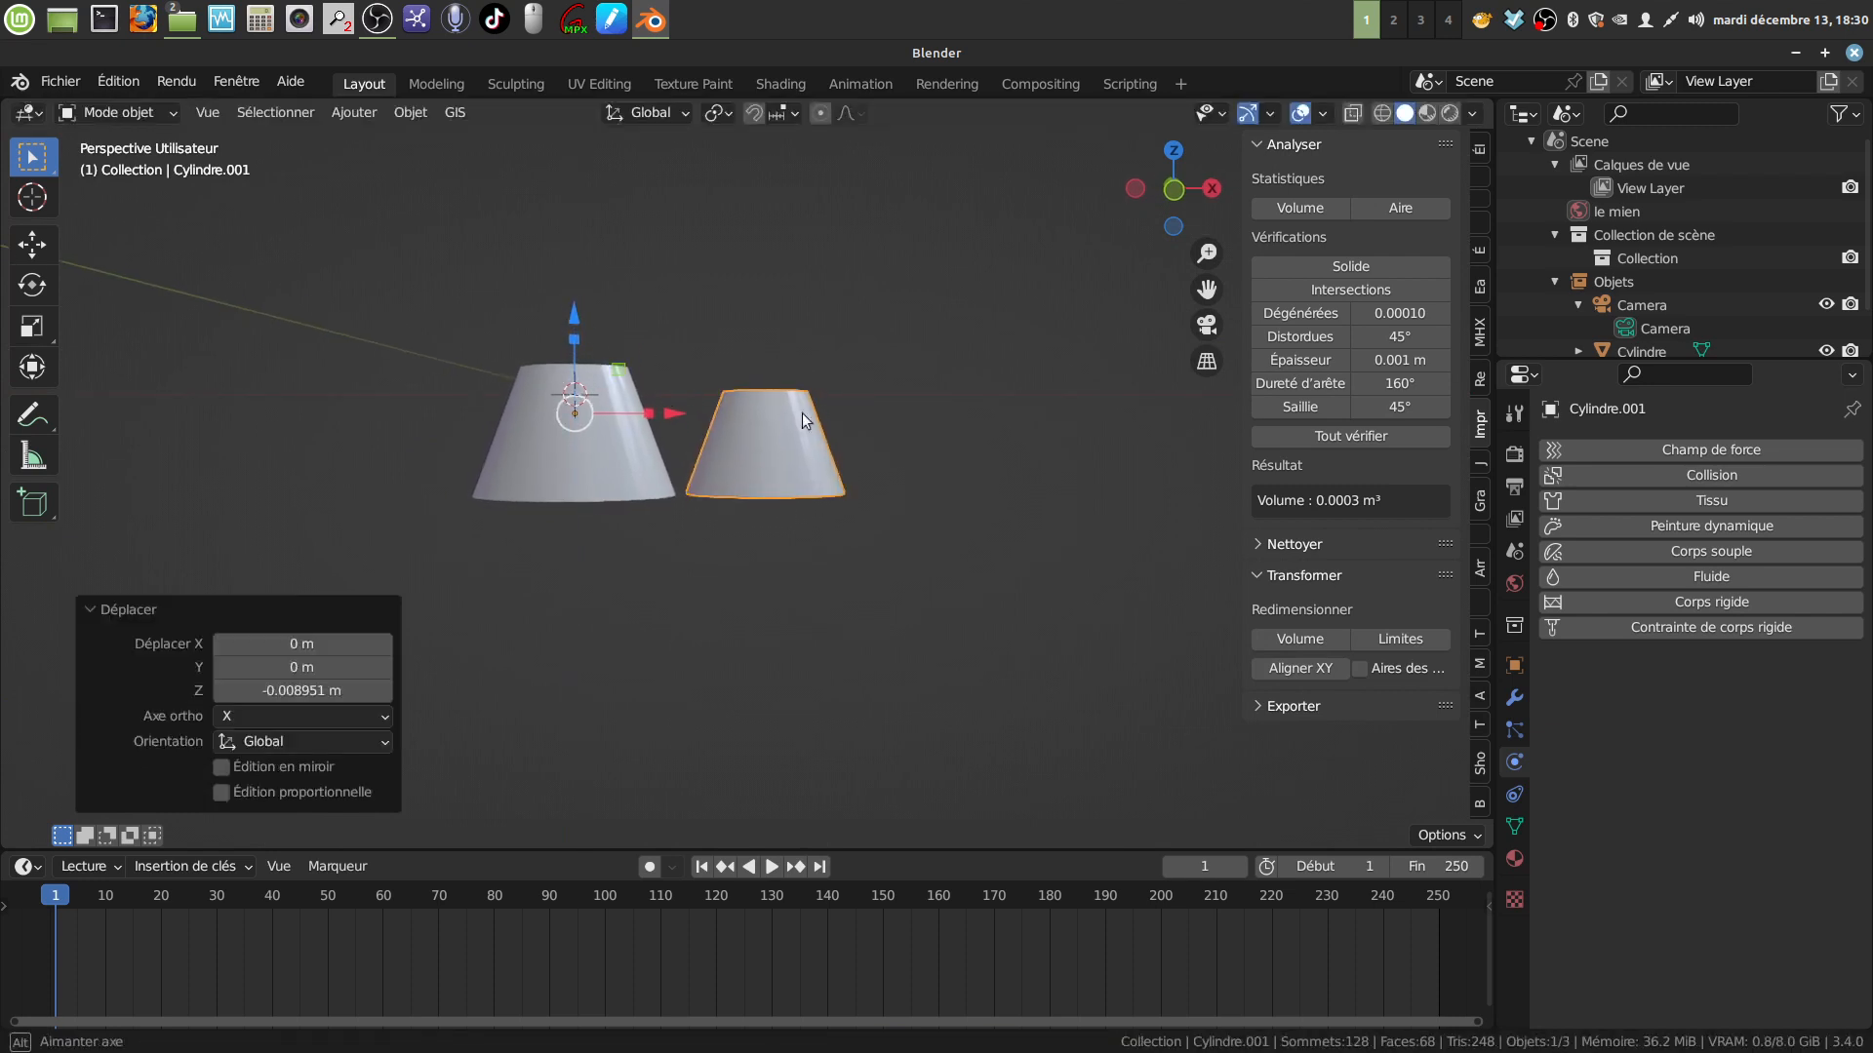
middle_click_drag(801, 412, 626, 442)
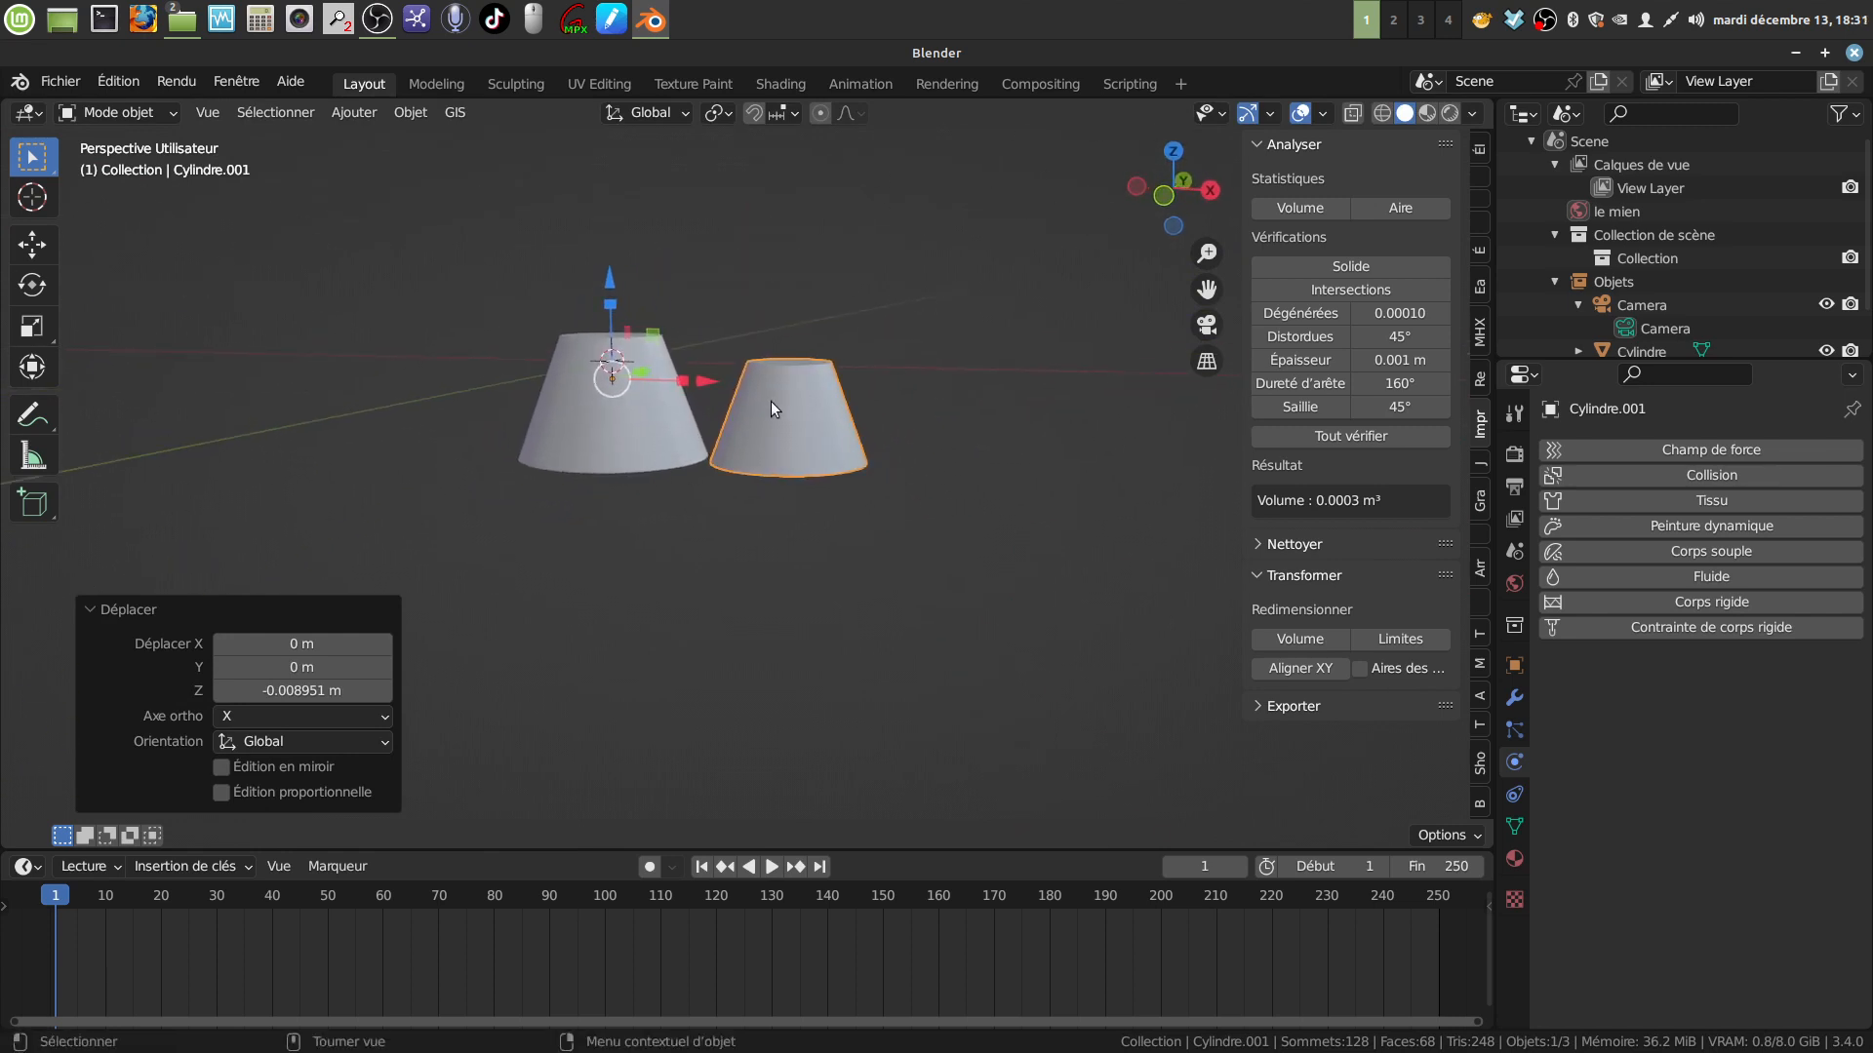
middle_click_drag(771, 401, 855, 407)
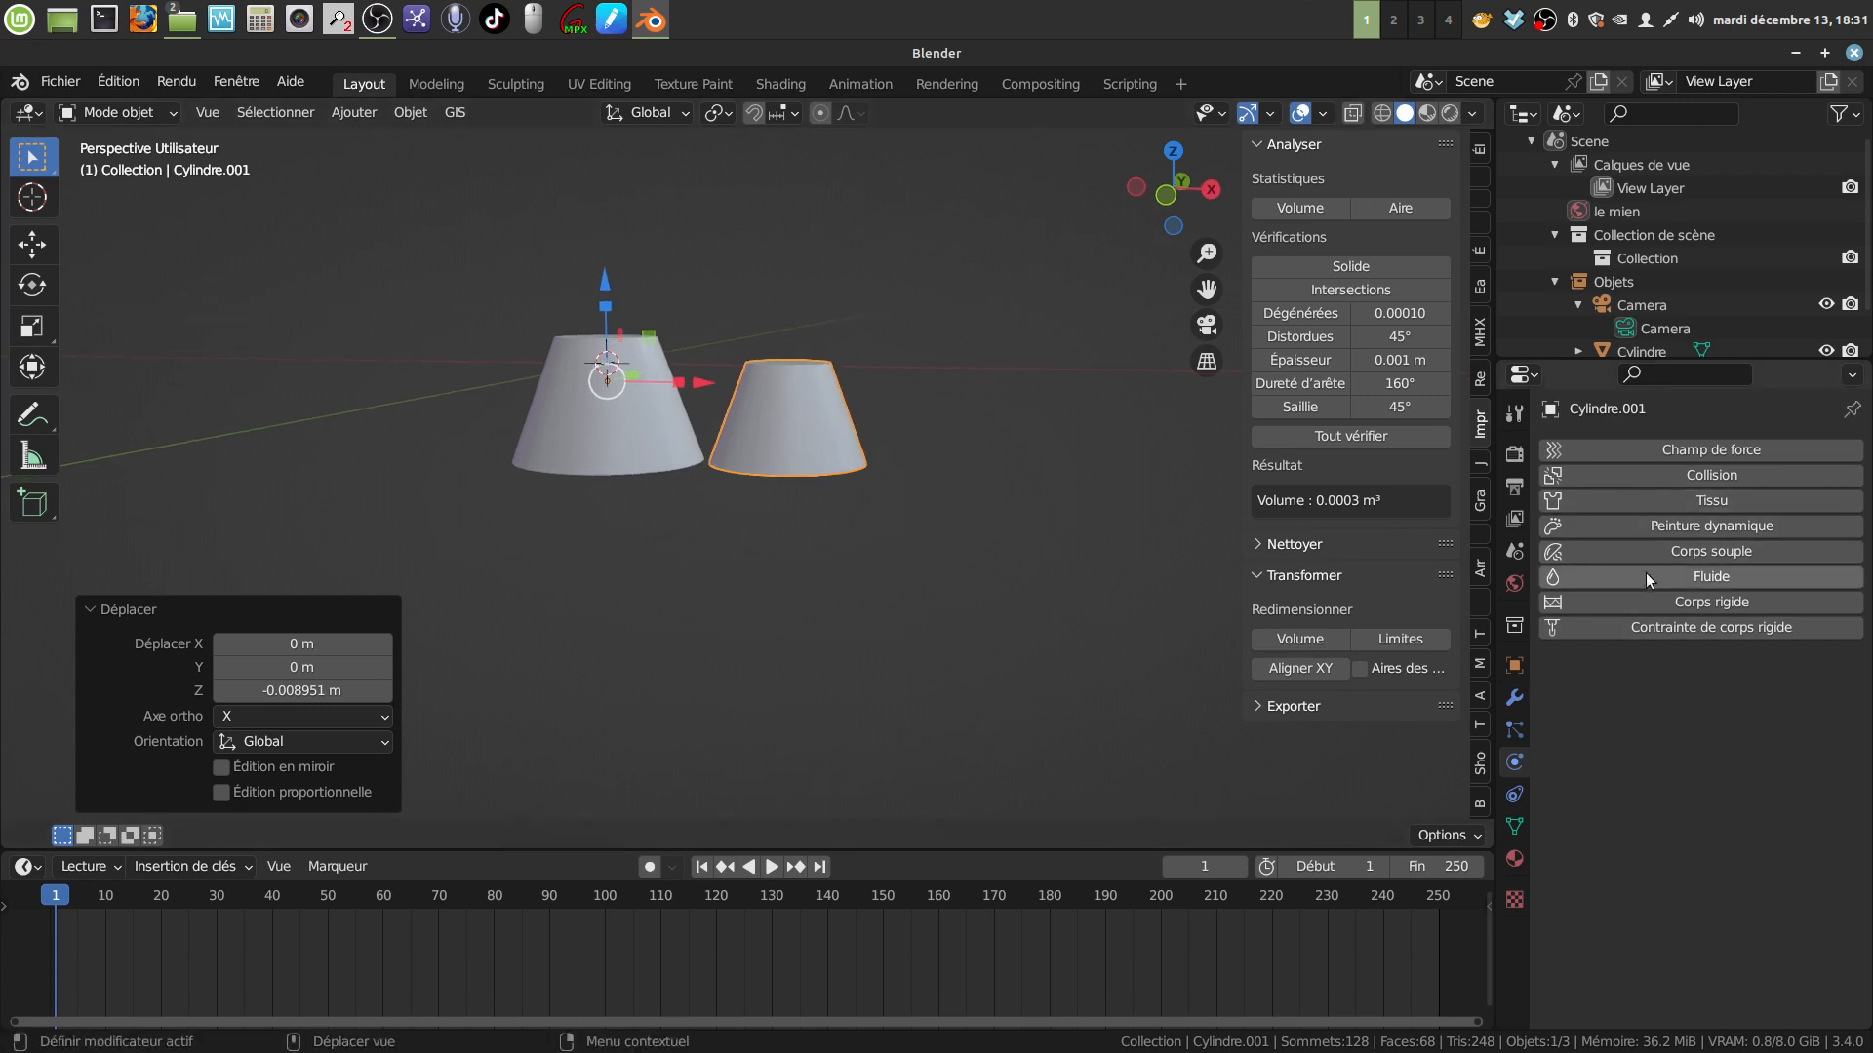
Add an active rigid body to the smaller cone and set its collision shape to Maillage
left_click(1559, 604)
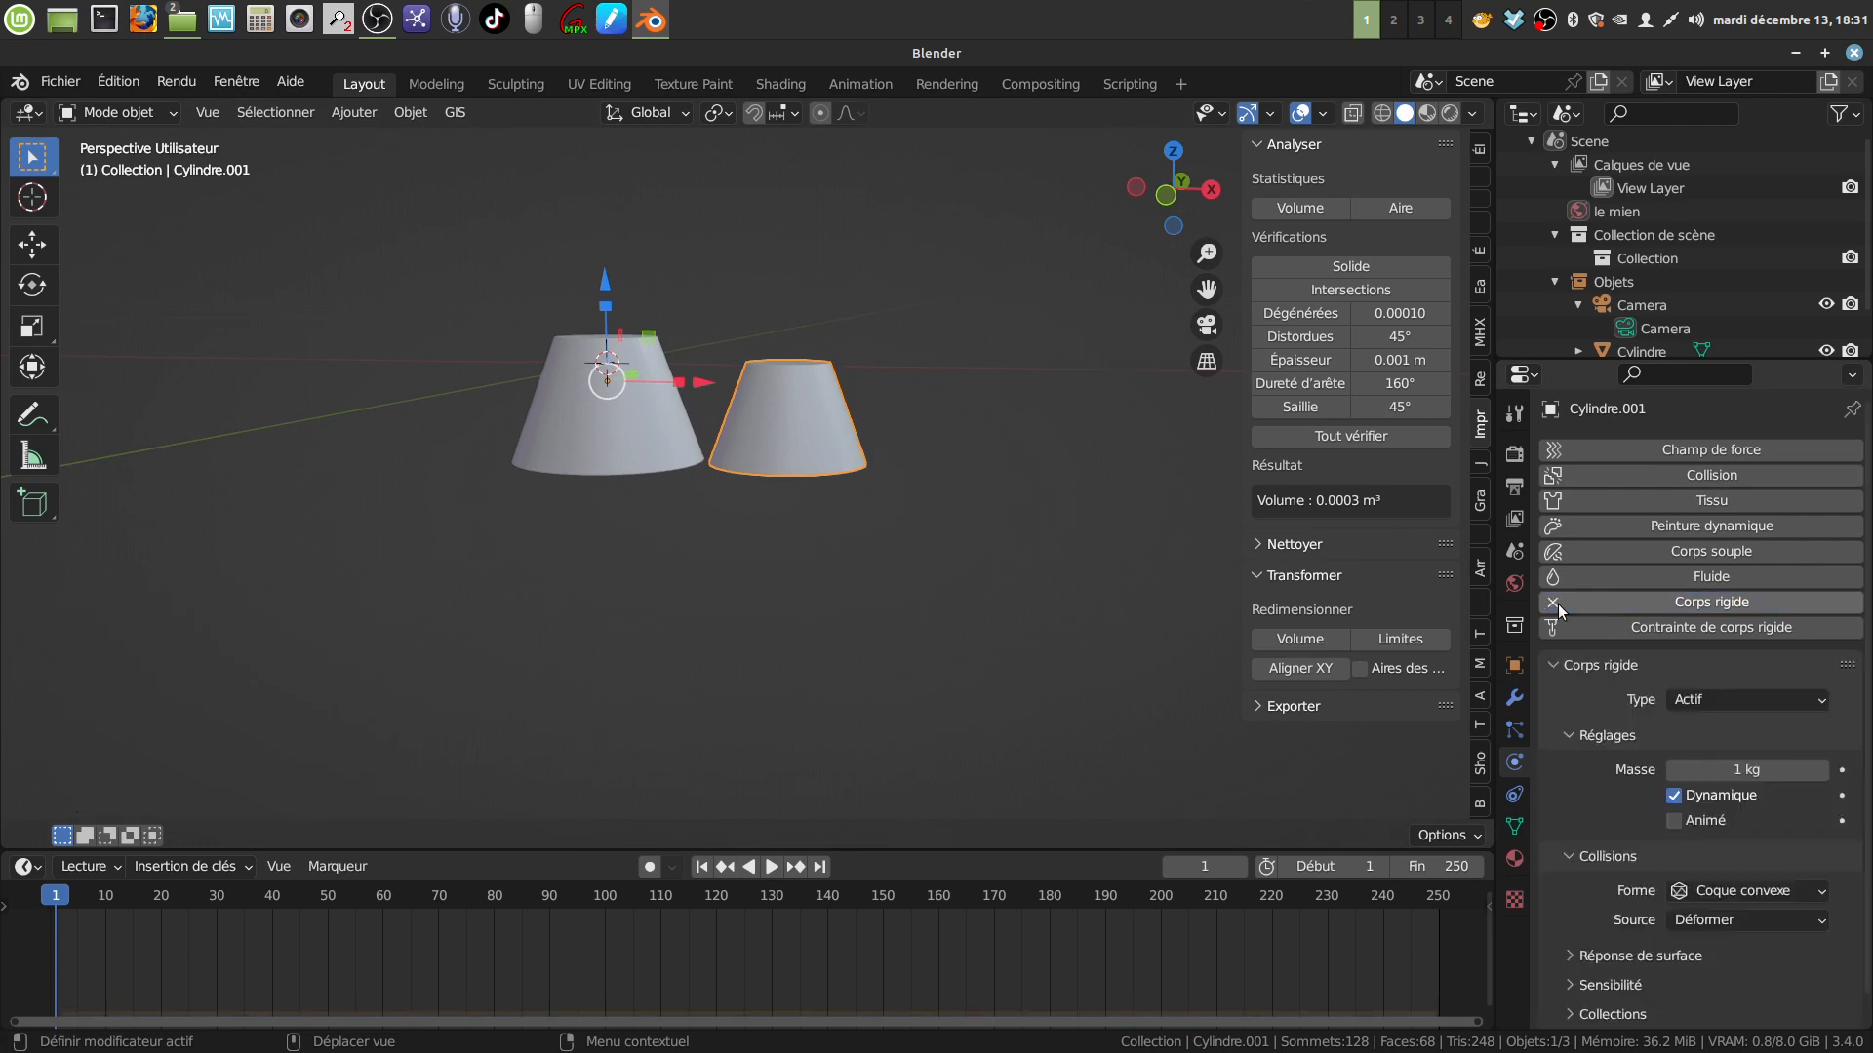
scroll(1682, 799, "down", 1)
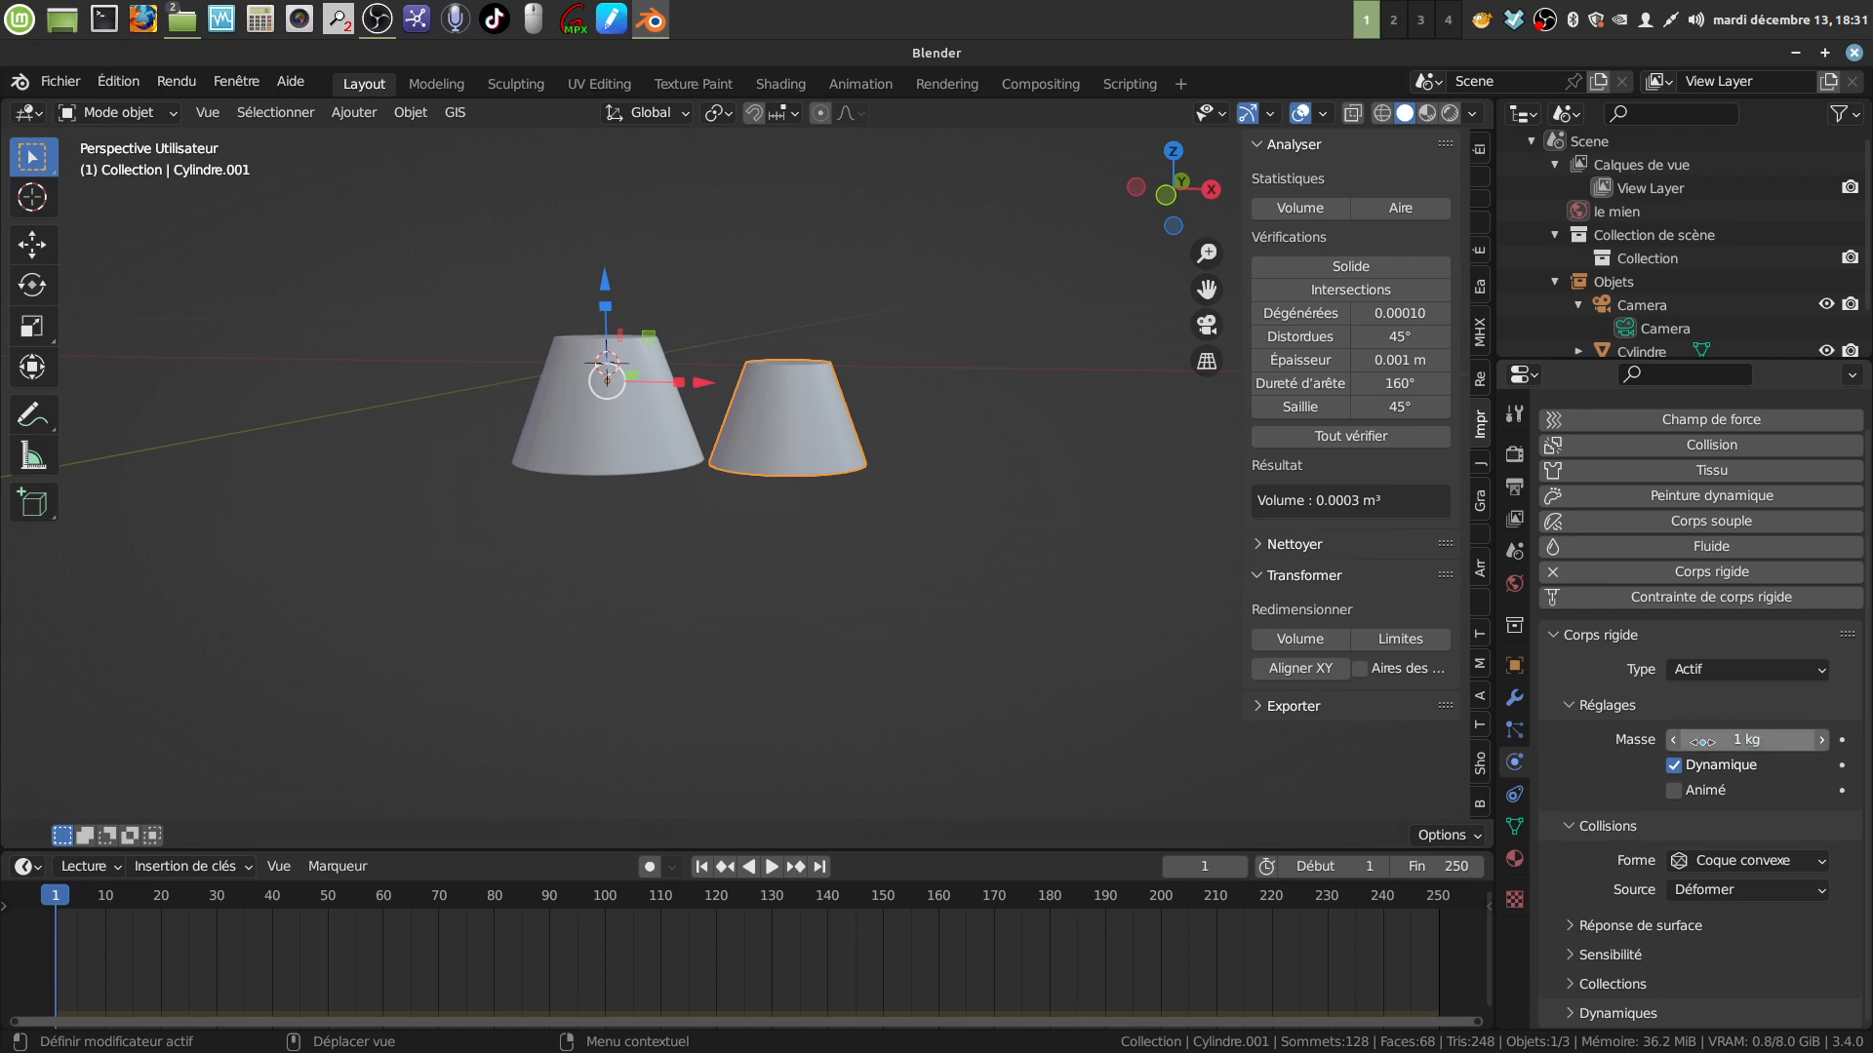
left_click(1818, 863)
left_click(1820, 864)
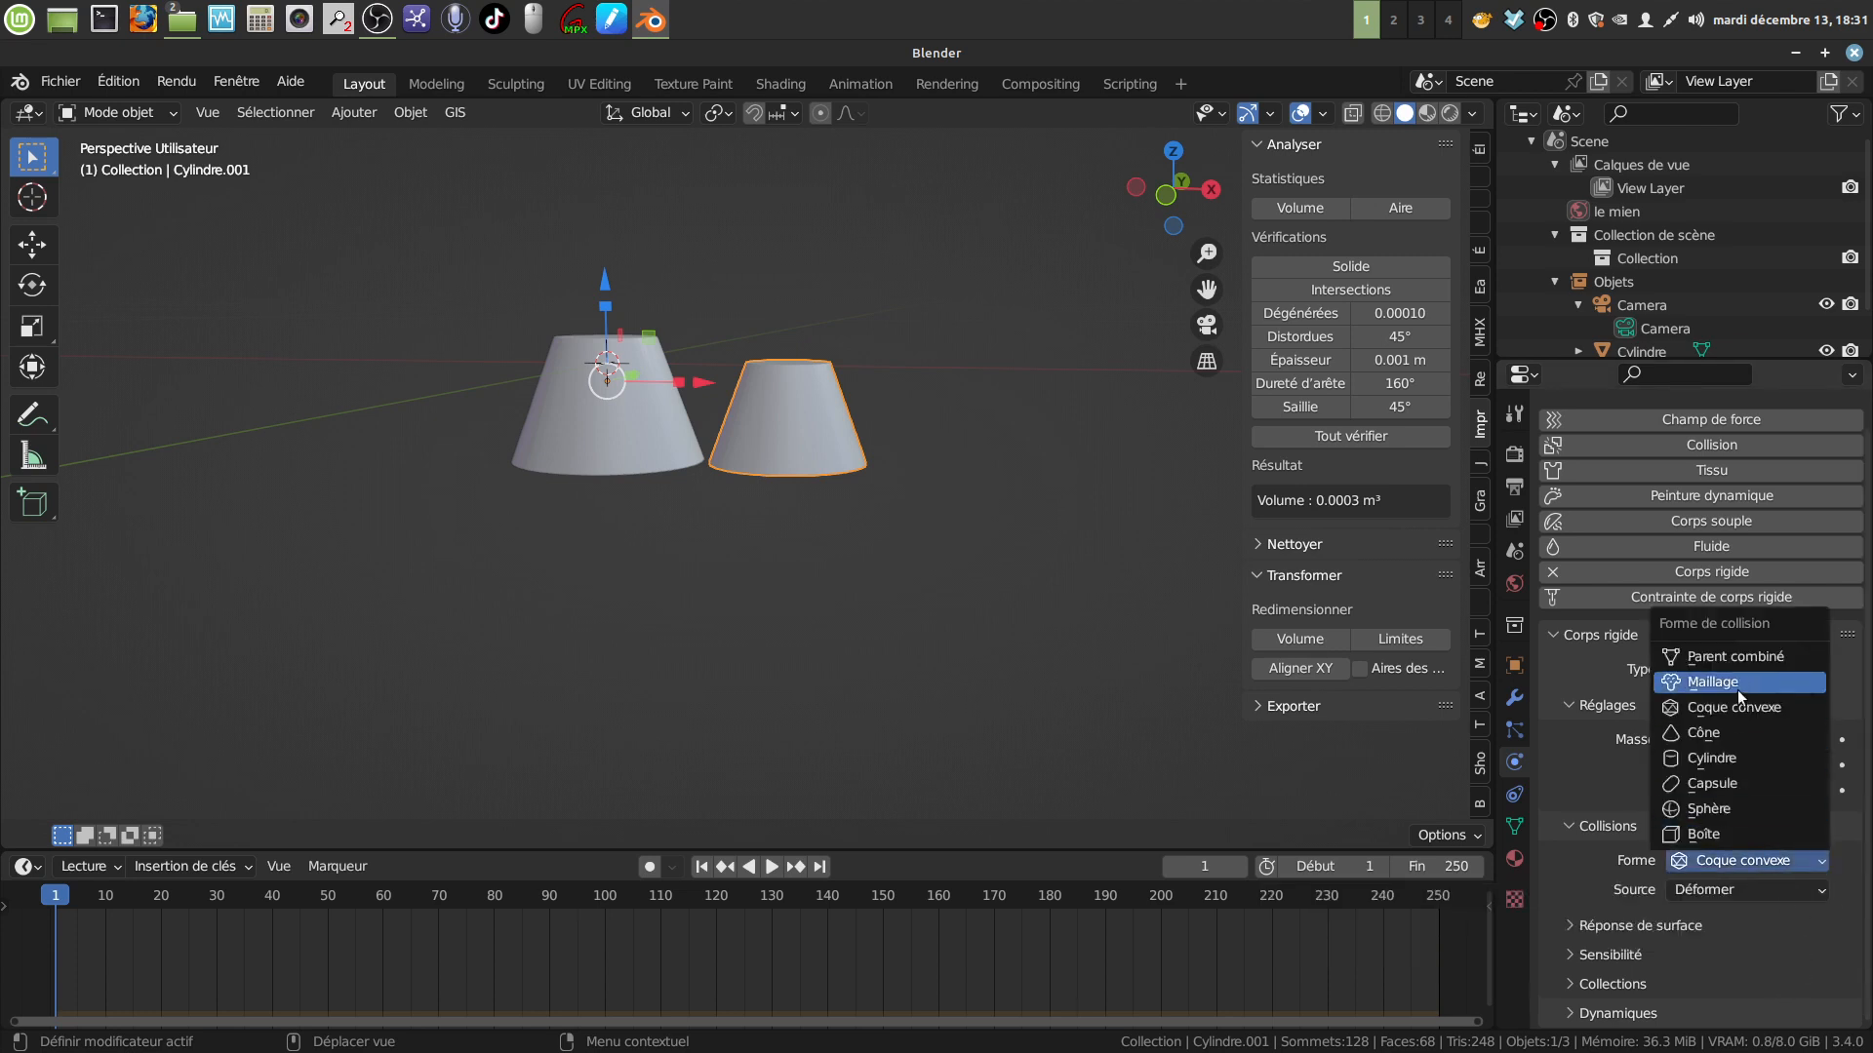
left_click(1742, 693)
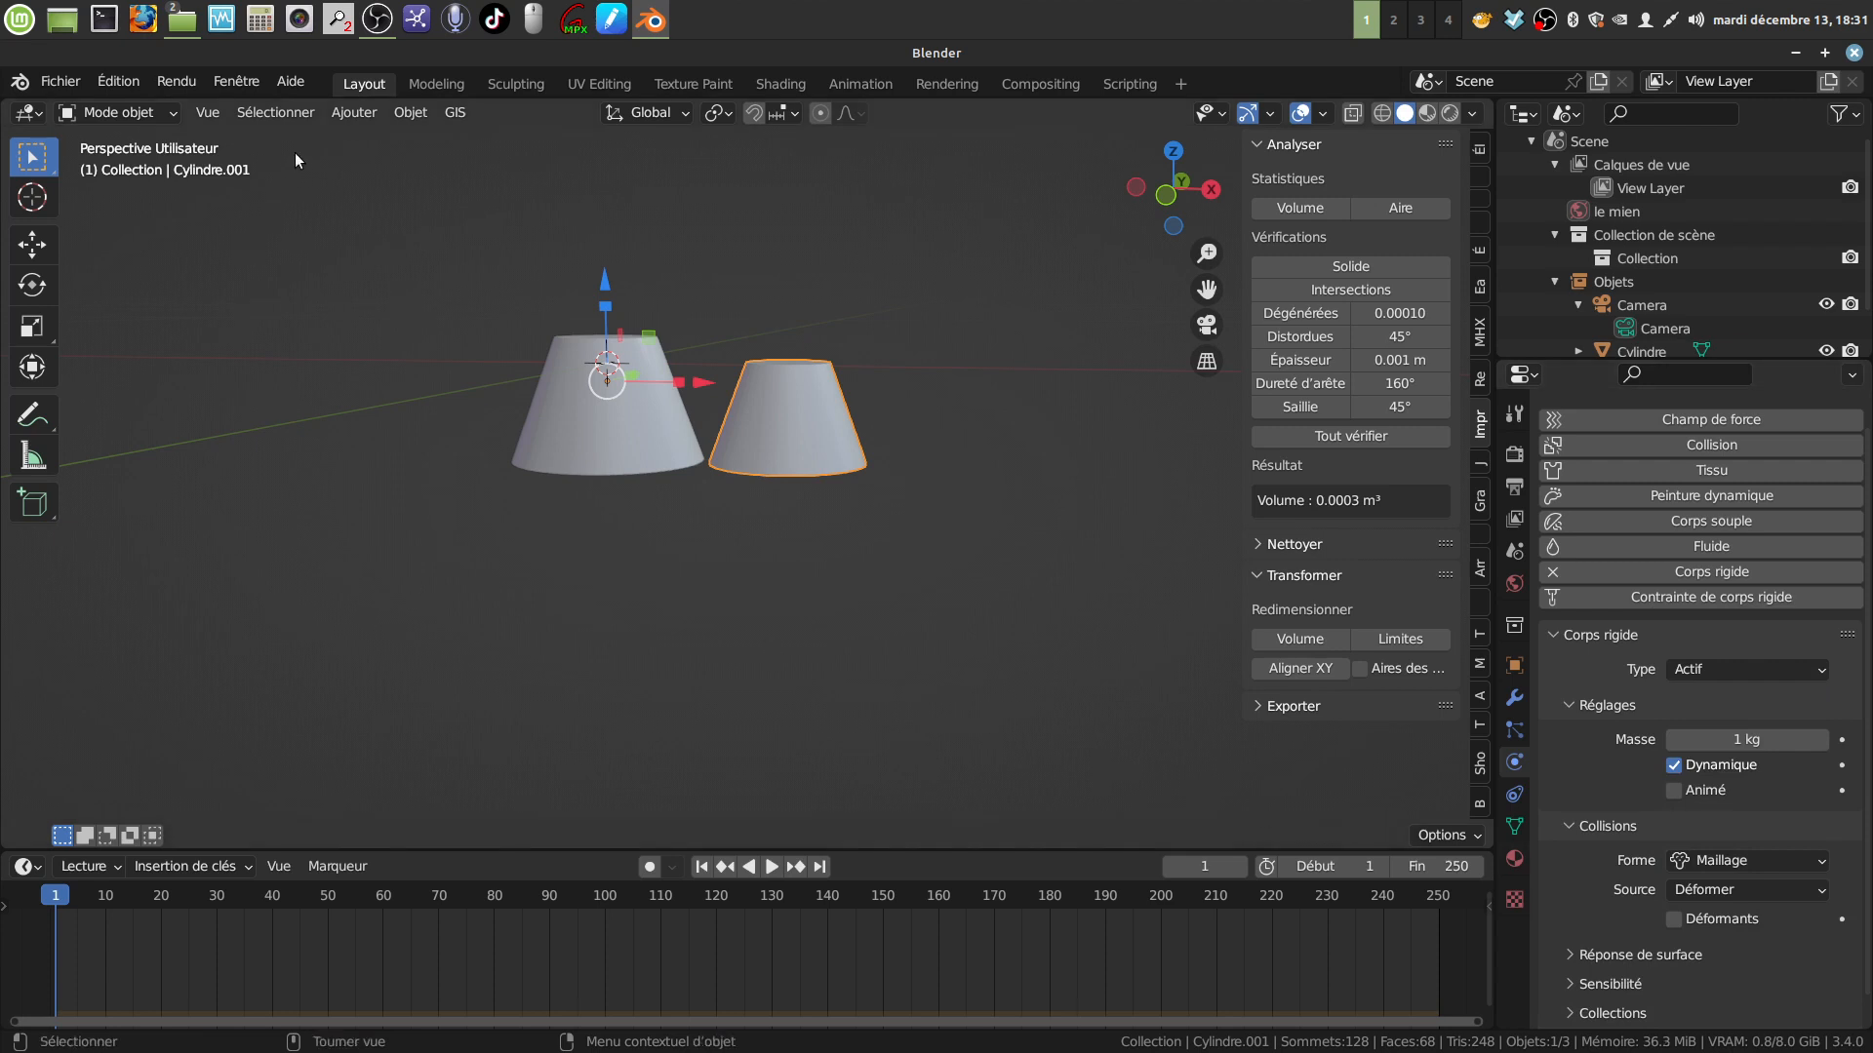
Calculate the smaller cone's rigid body mass with the Fonte material preset and keep the cone selected
left_click(411, 113)
mouse_move(507, 727)
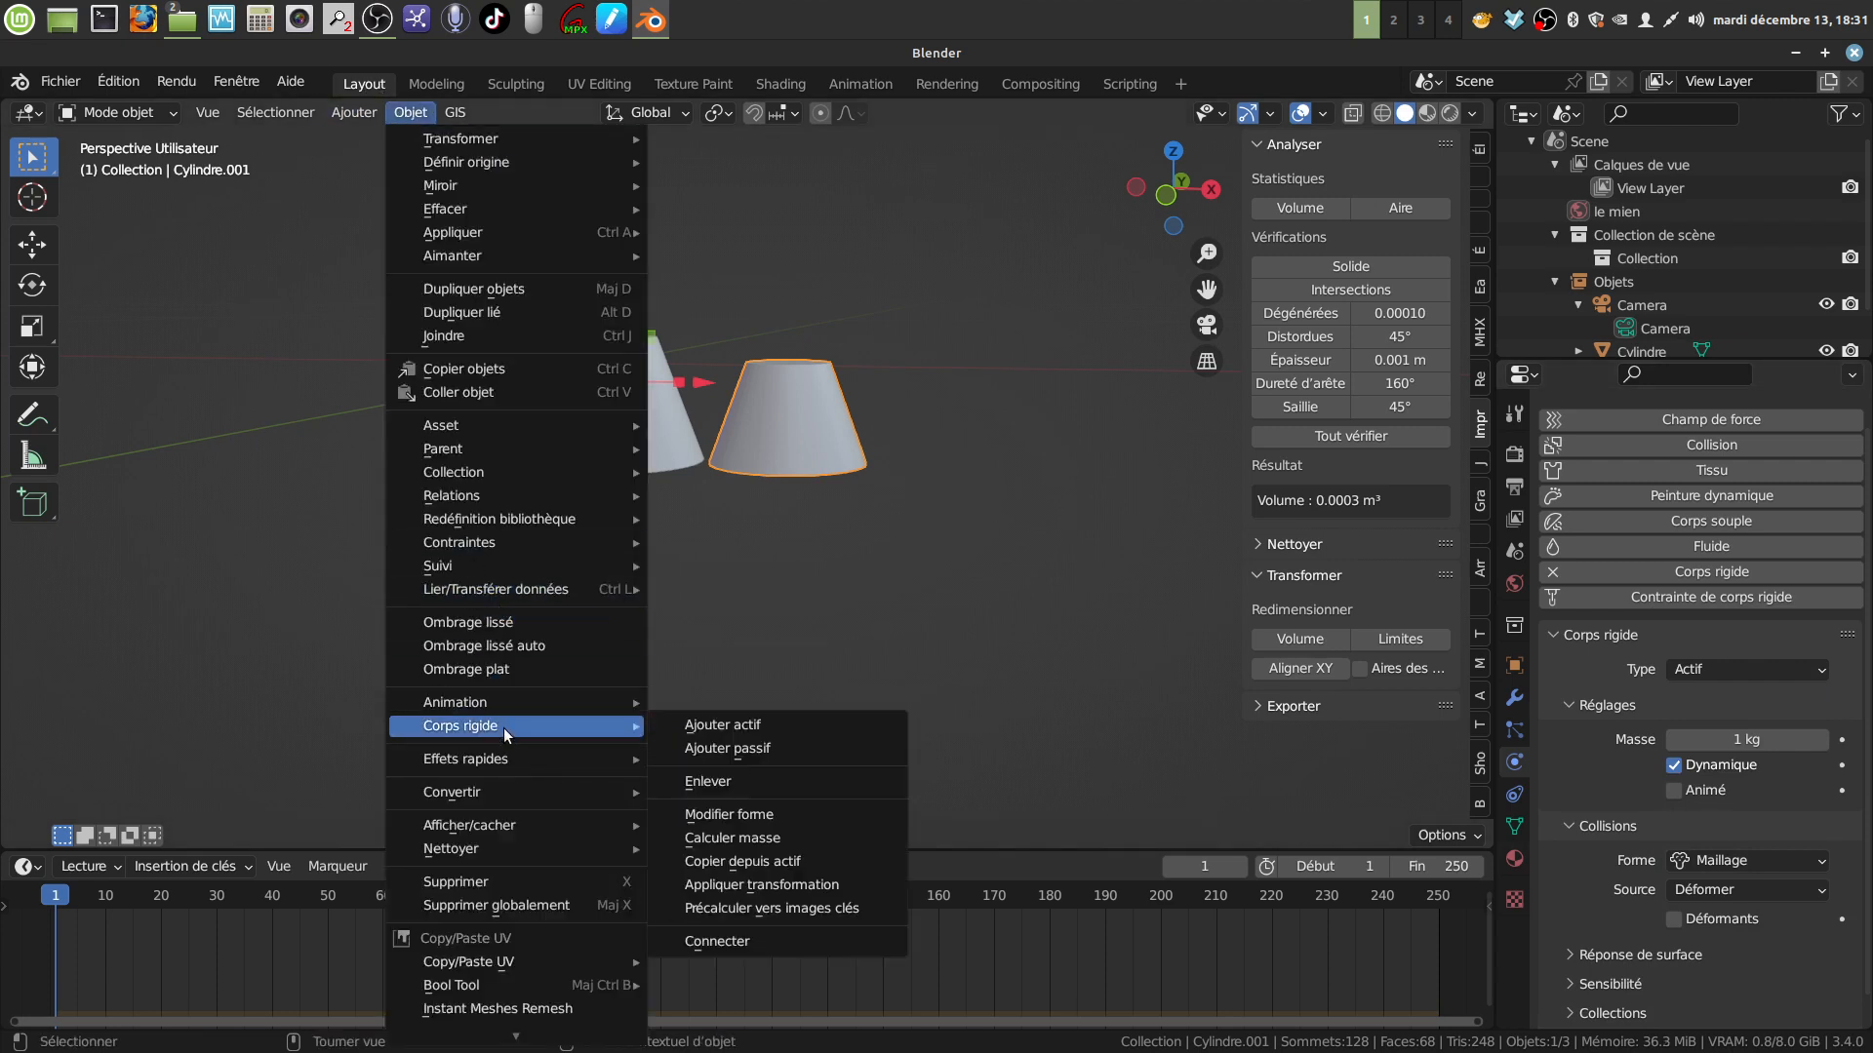
left_click(800, 839)
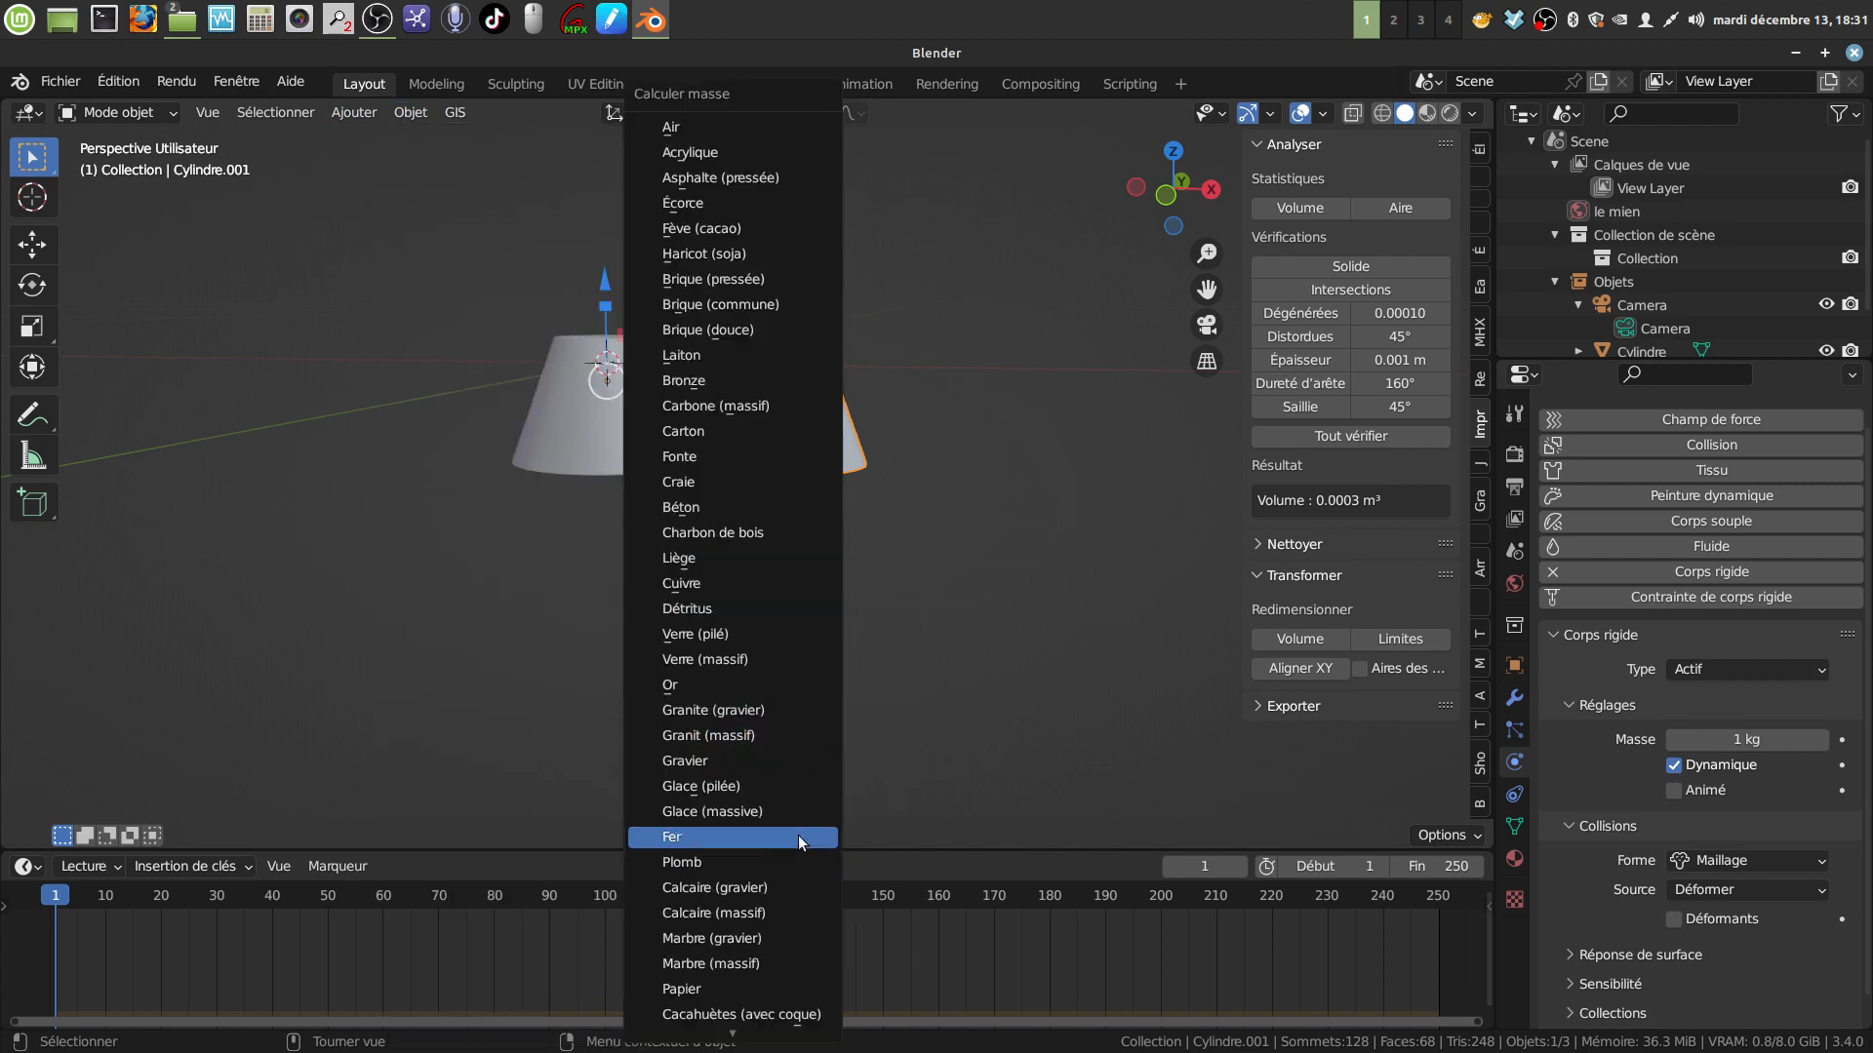
left_click(711, 456)
left_click(934, 636)
left_click(818, 448)
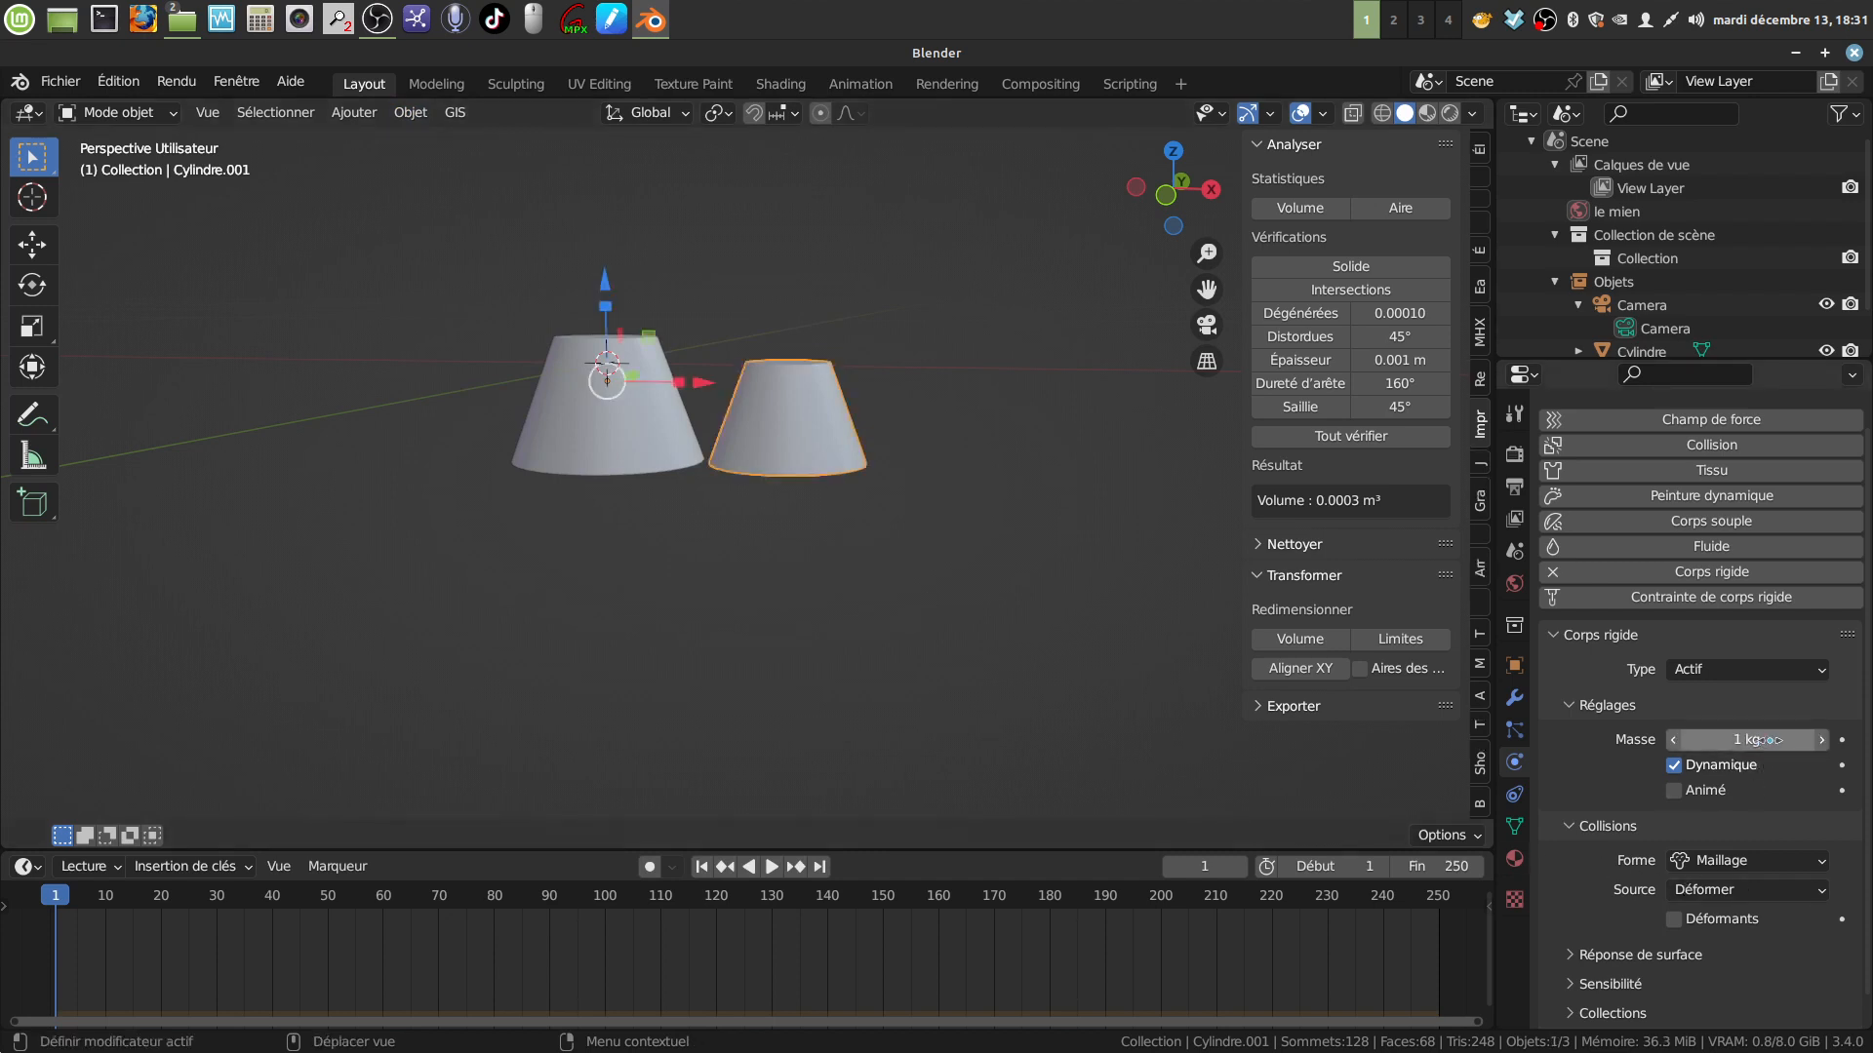
middle_click_drag(925, 556, 758, 464)
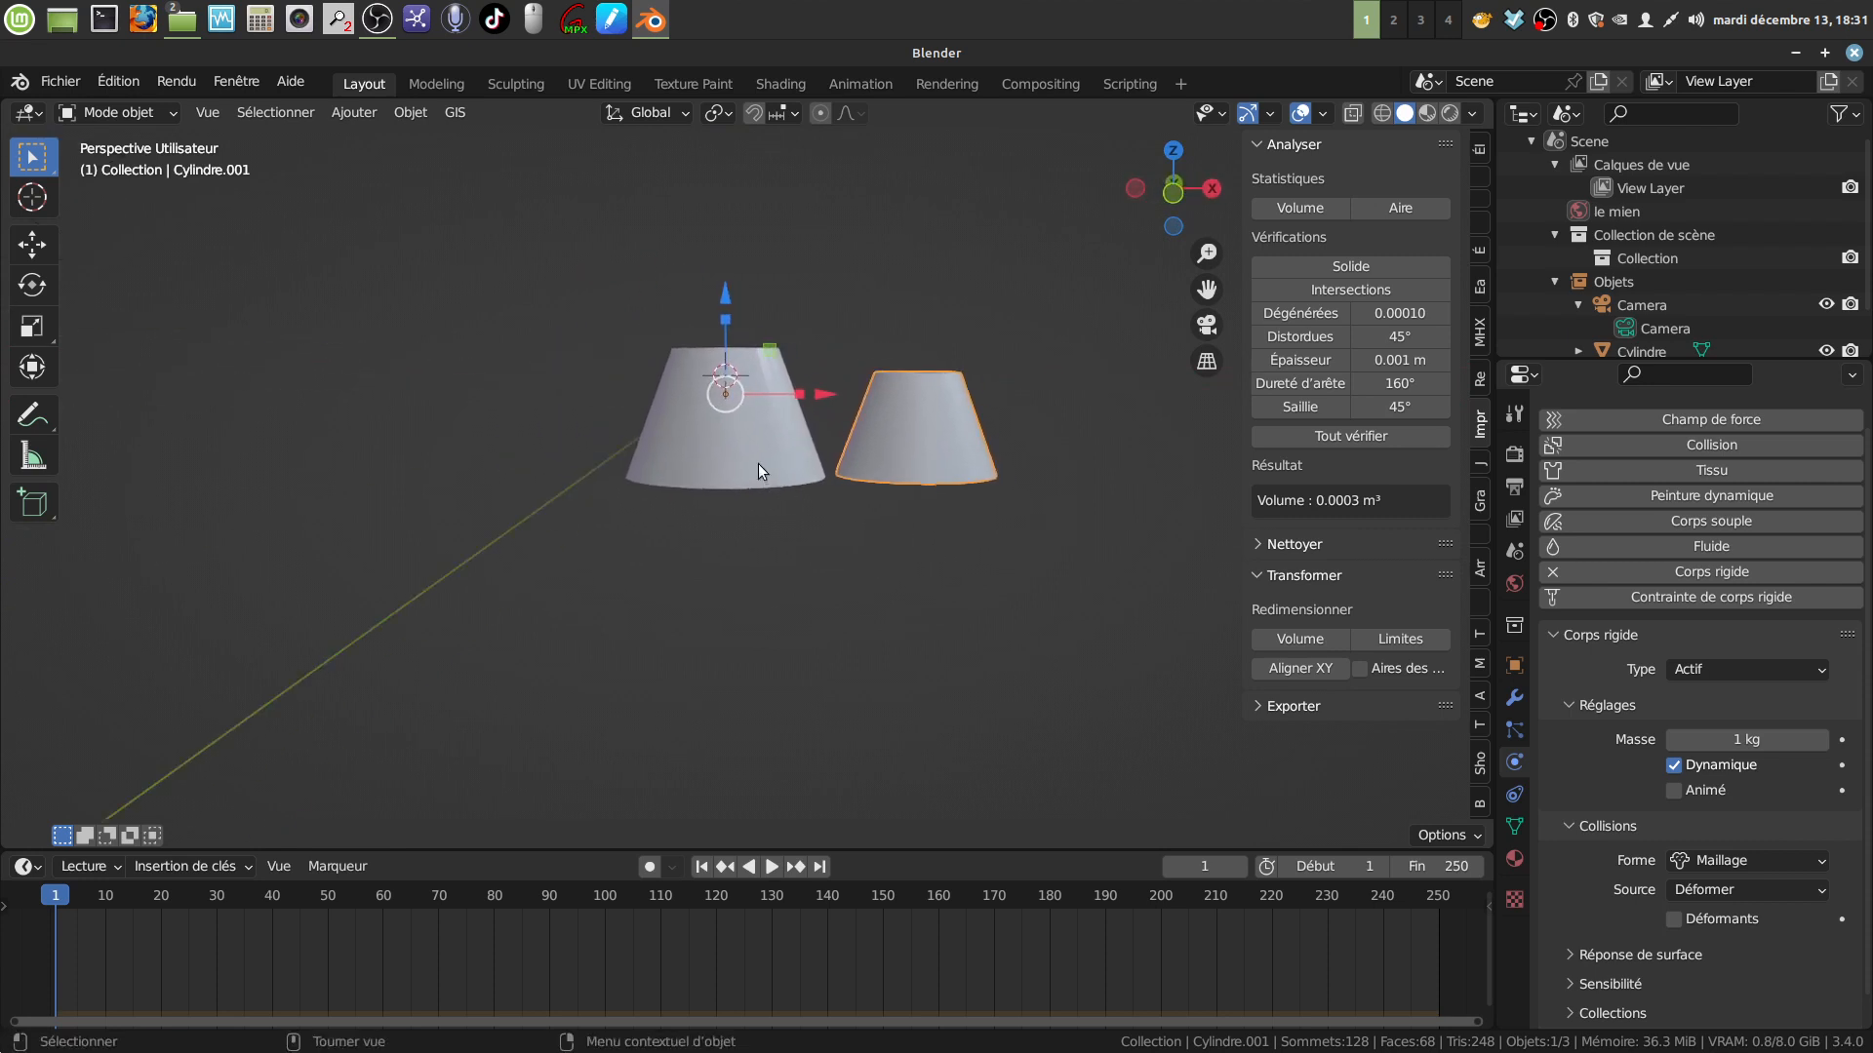
Duplicate the larger cone and move the copy about 0.128 m along negative X, clear of the original
left_click(758, 464)
middle_click_drag(782, 663, 702, 619)
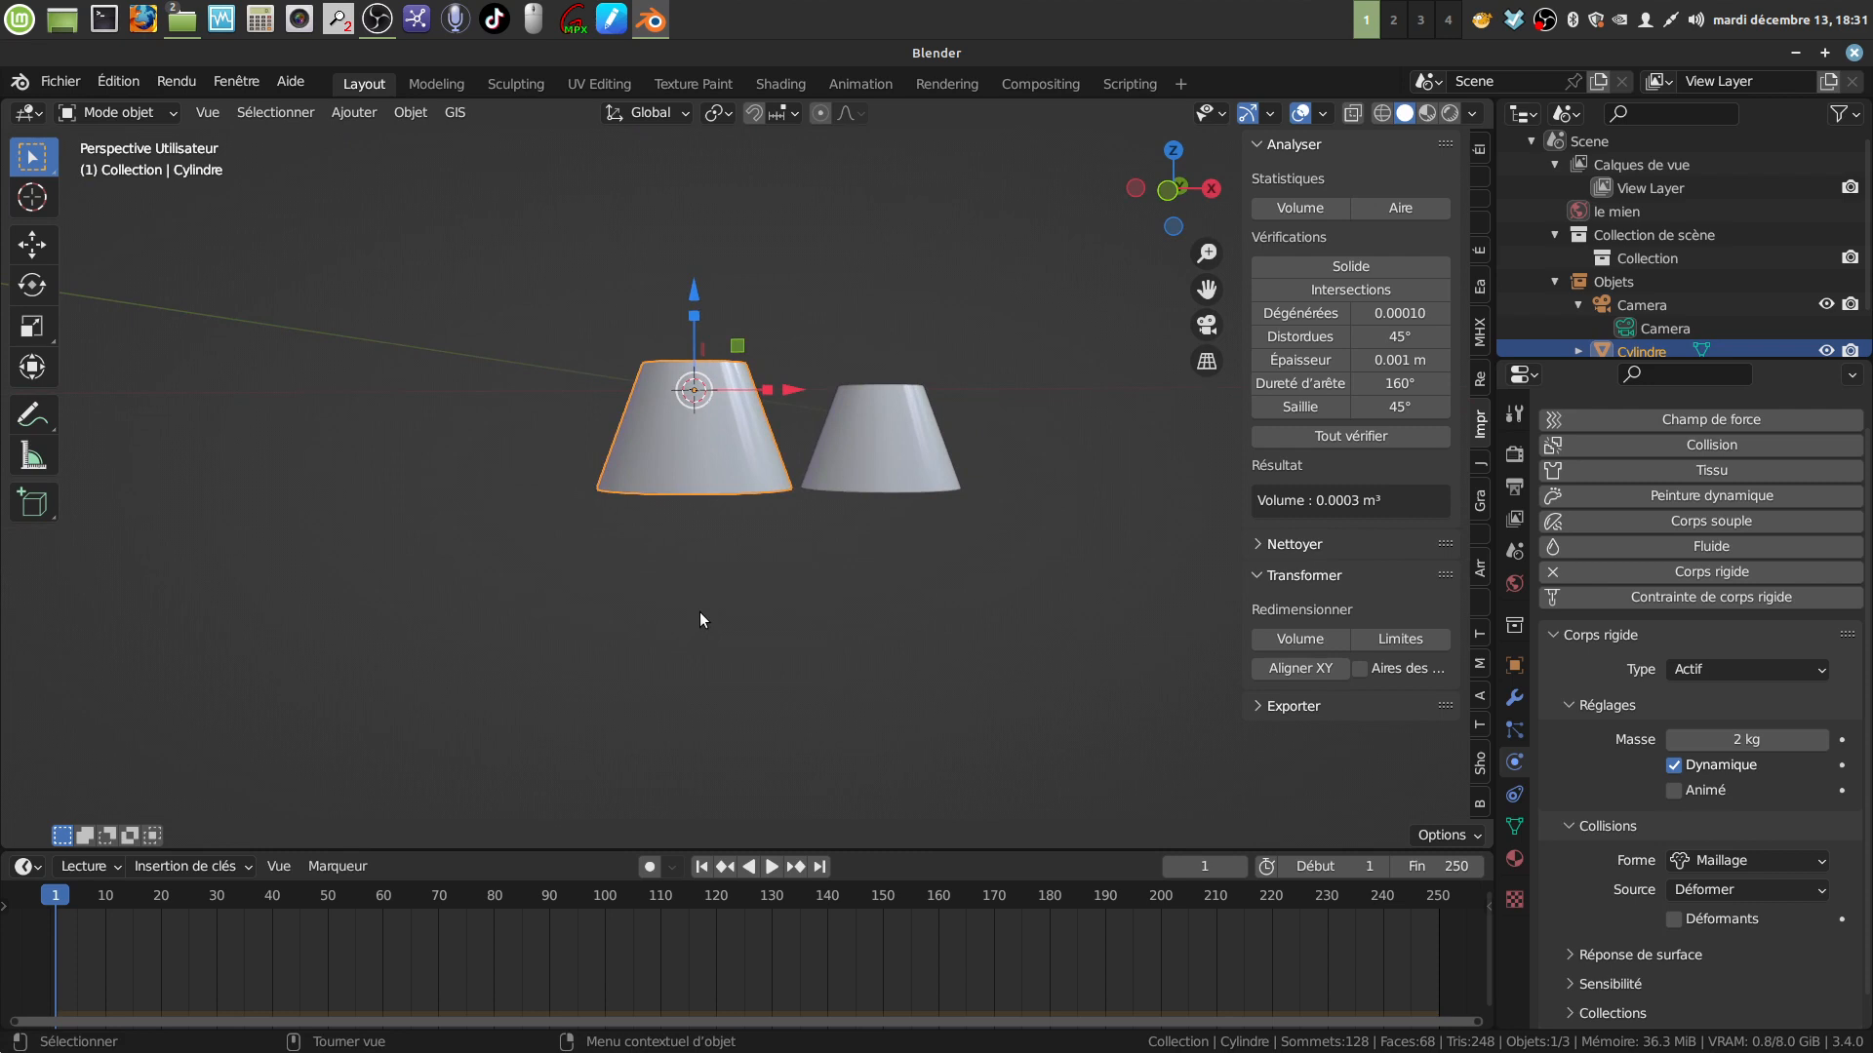
middle_click_drag(781, 610, 746, 595)
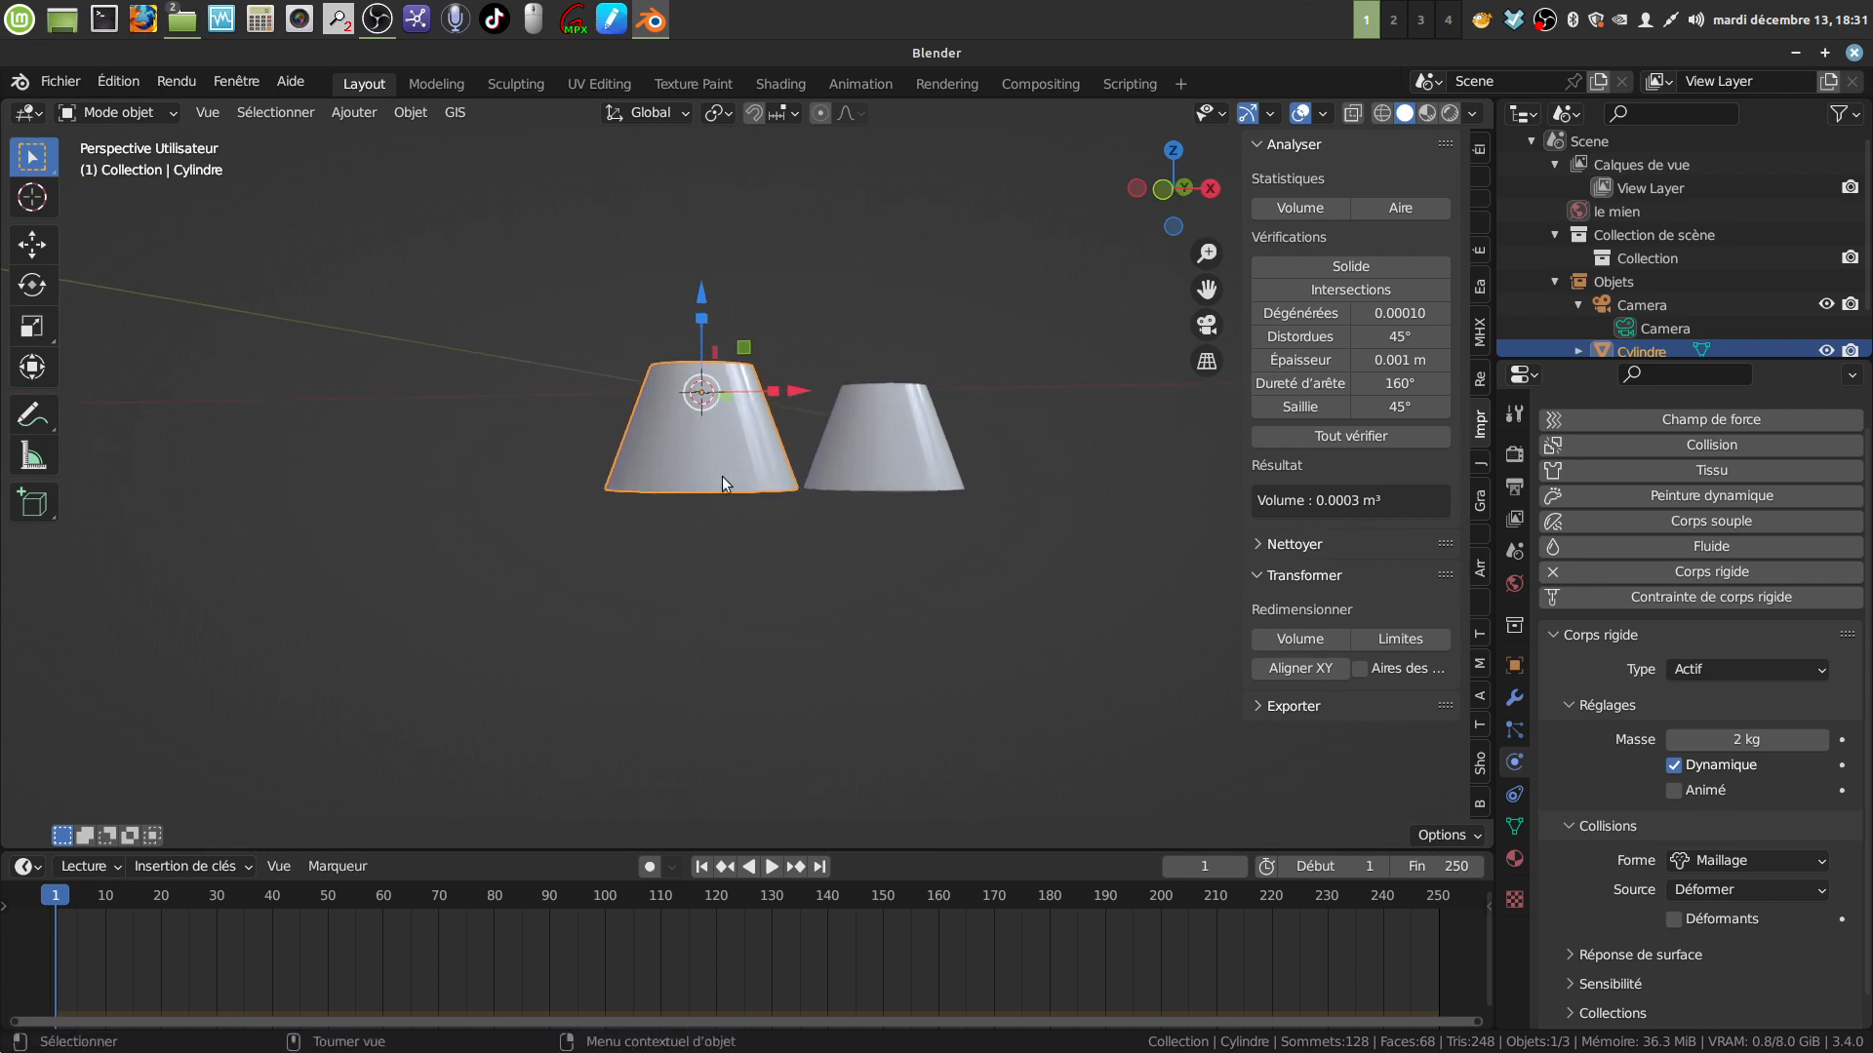
middle_click_drag(730, 464, 753, 466)
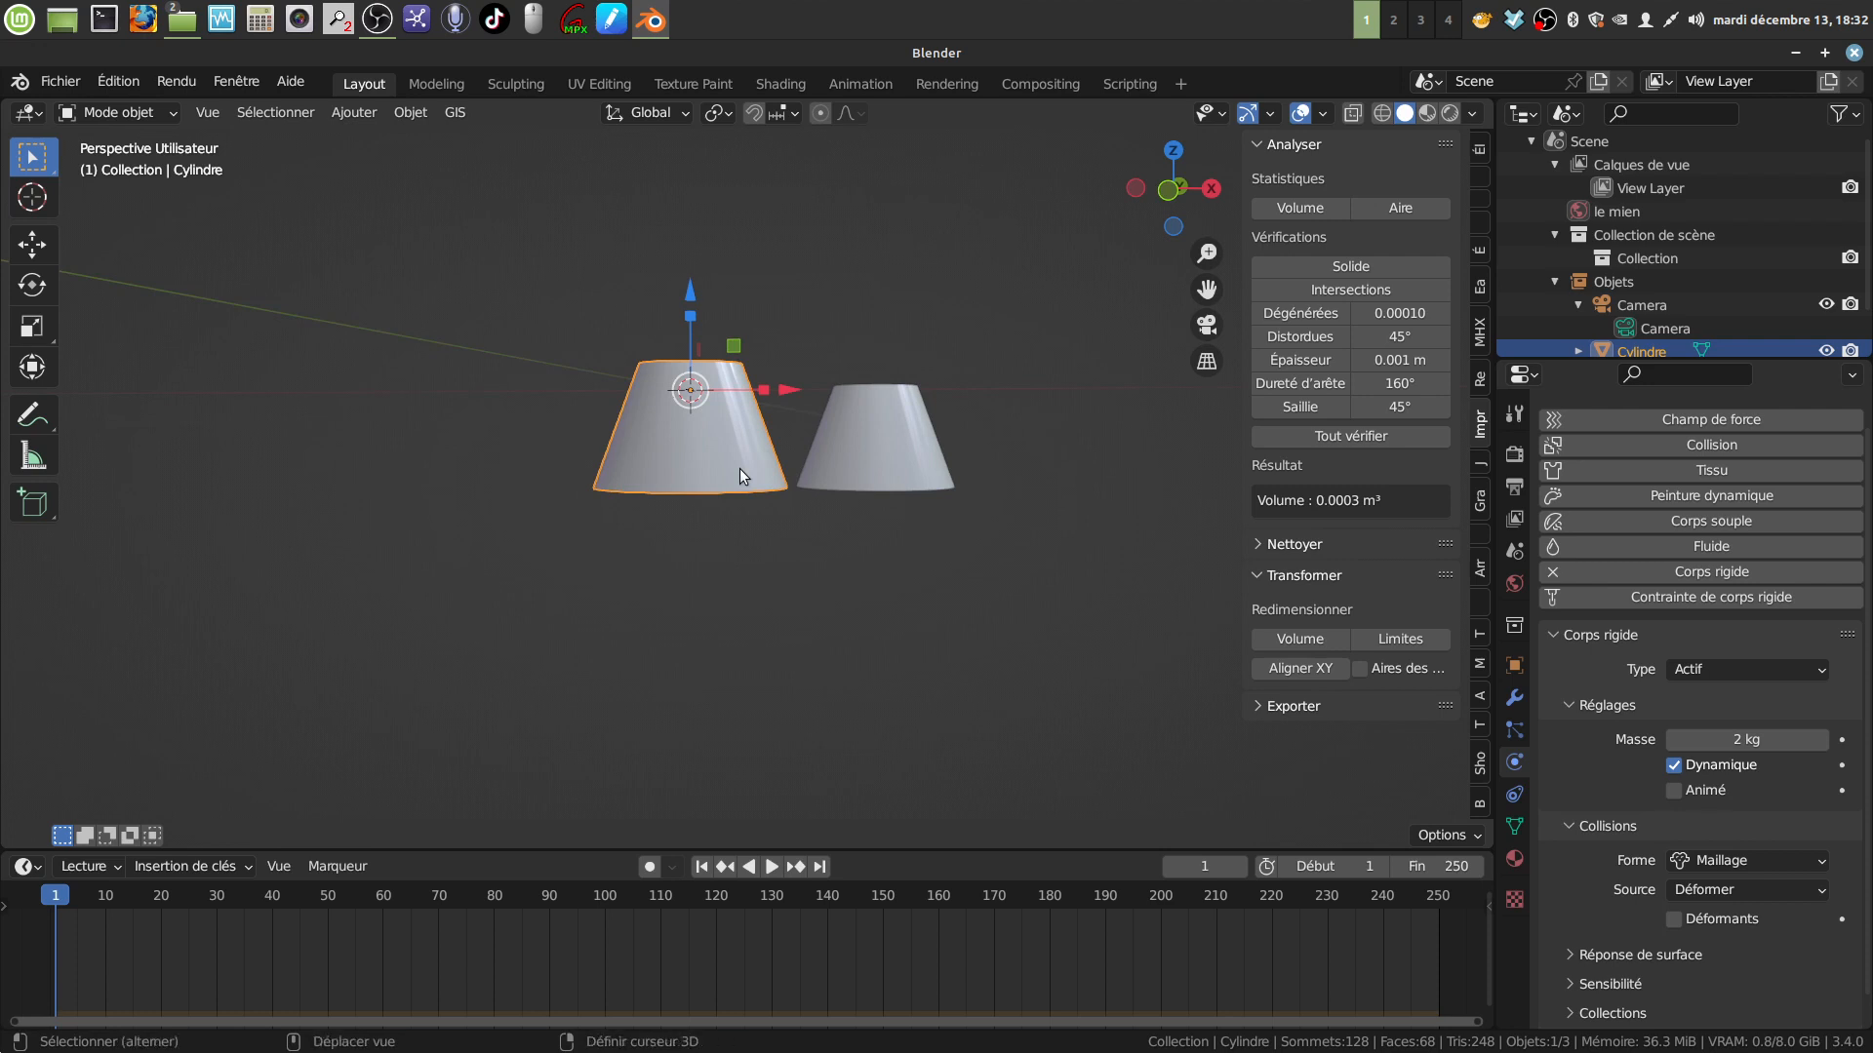
scroll(739, 471, "up", 2)
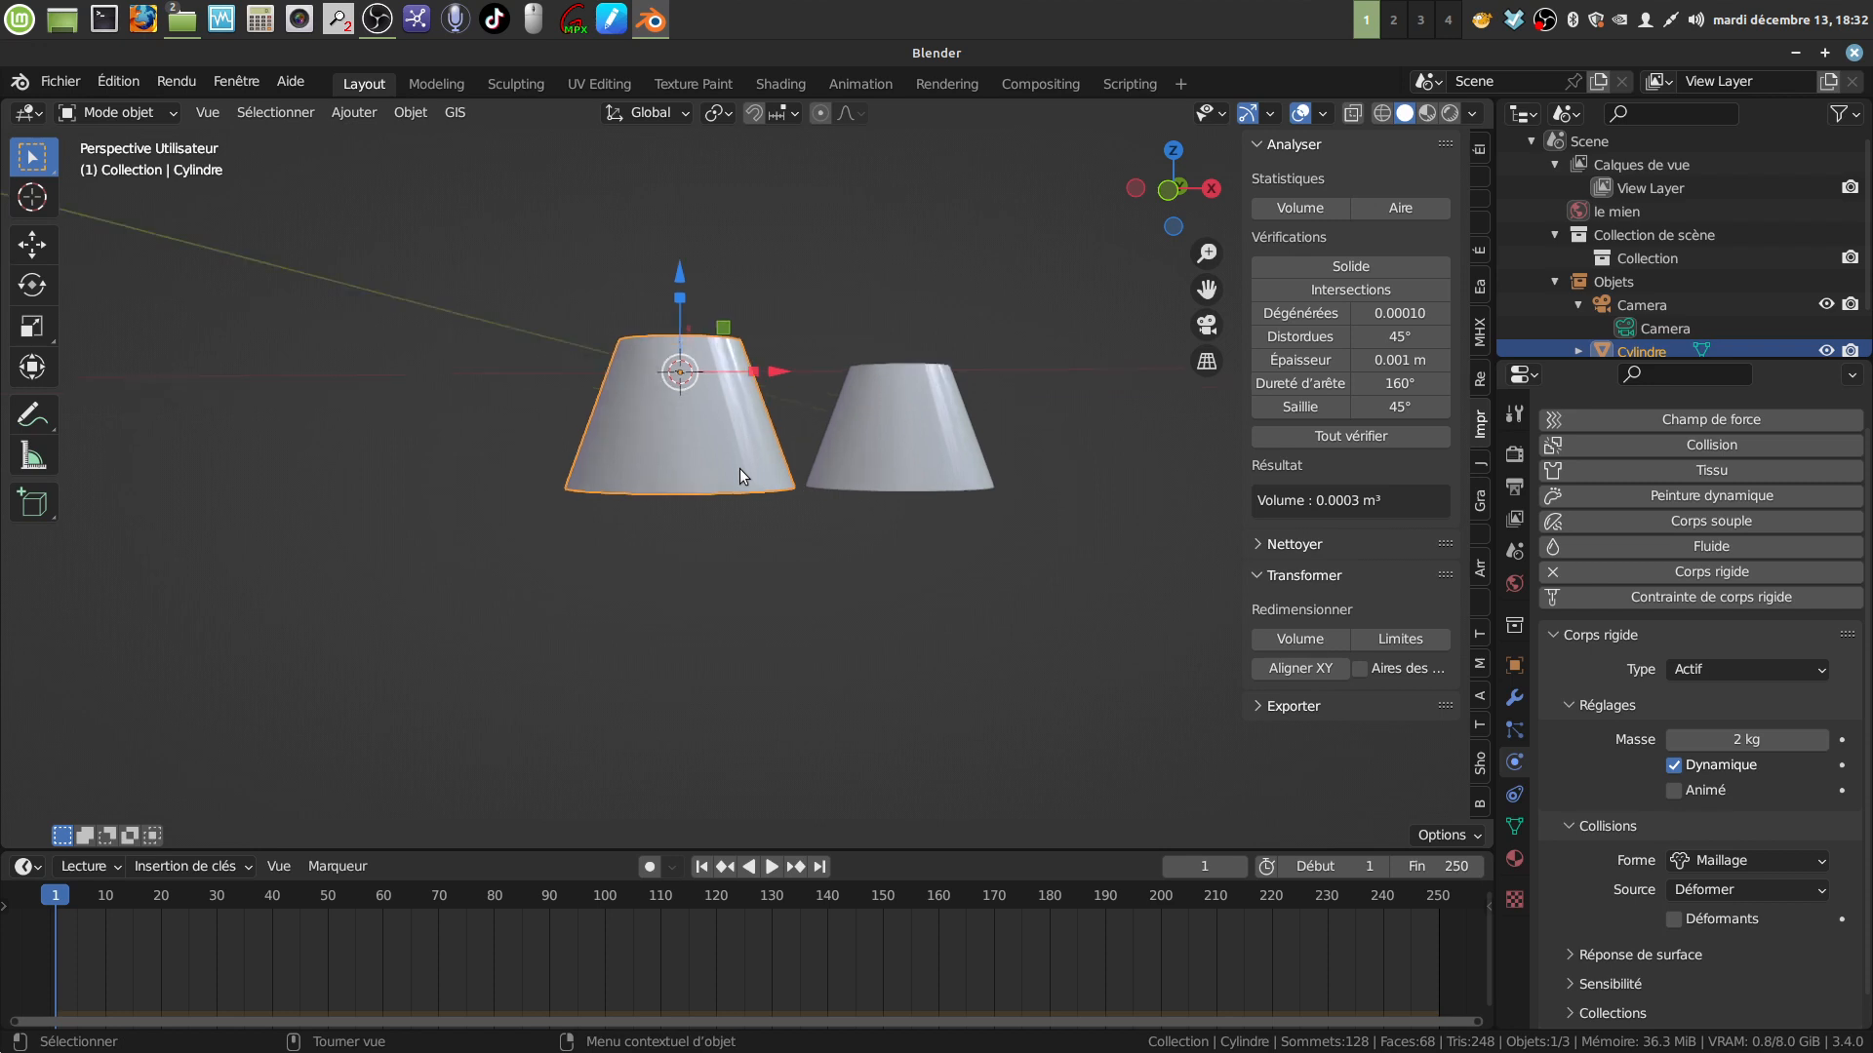
scroll(694, 445, "down", 1)
mouse_move(670, 433)
middle_mouse_down()
mouse_move(706, 429)
mouse_move(657, 436)
middle_mouse_up()
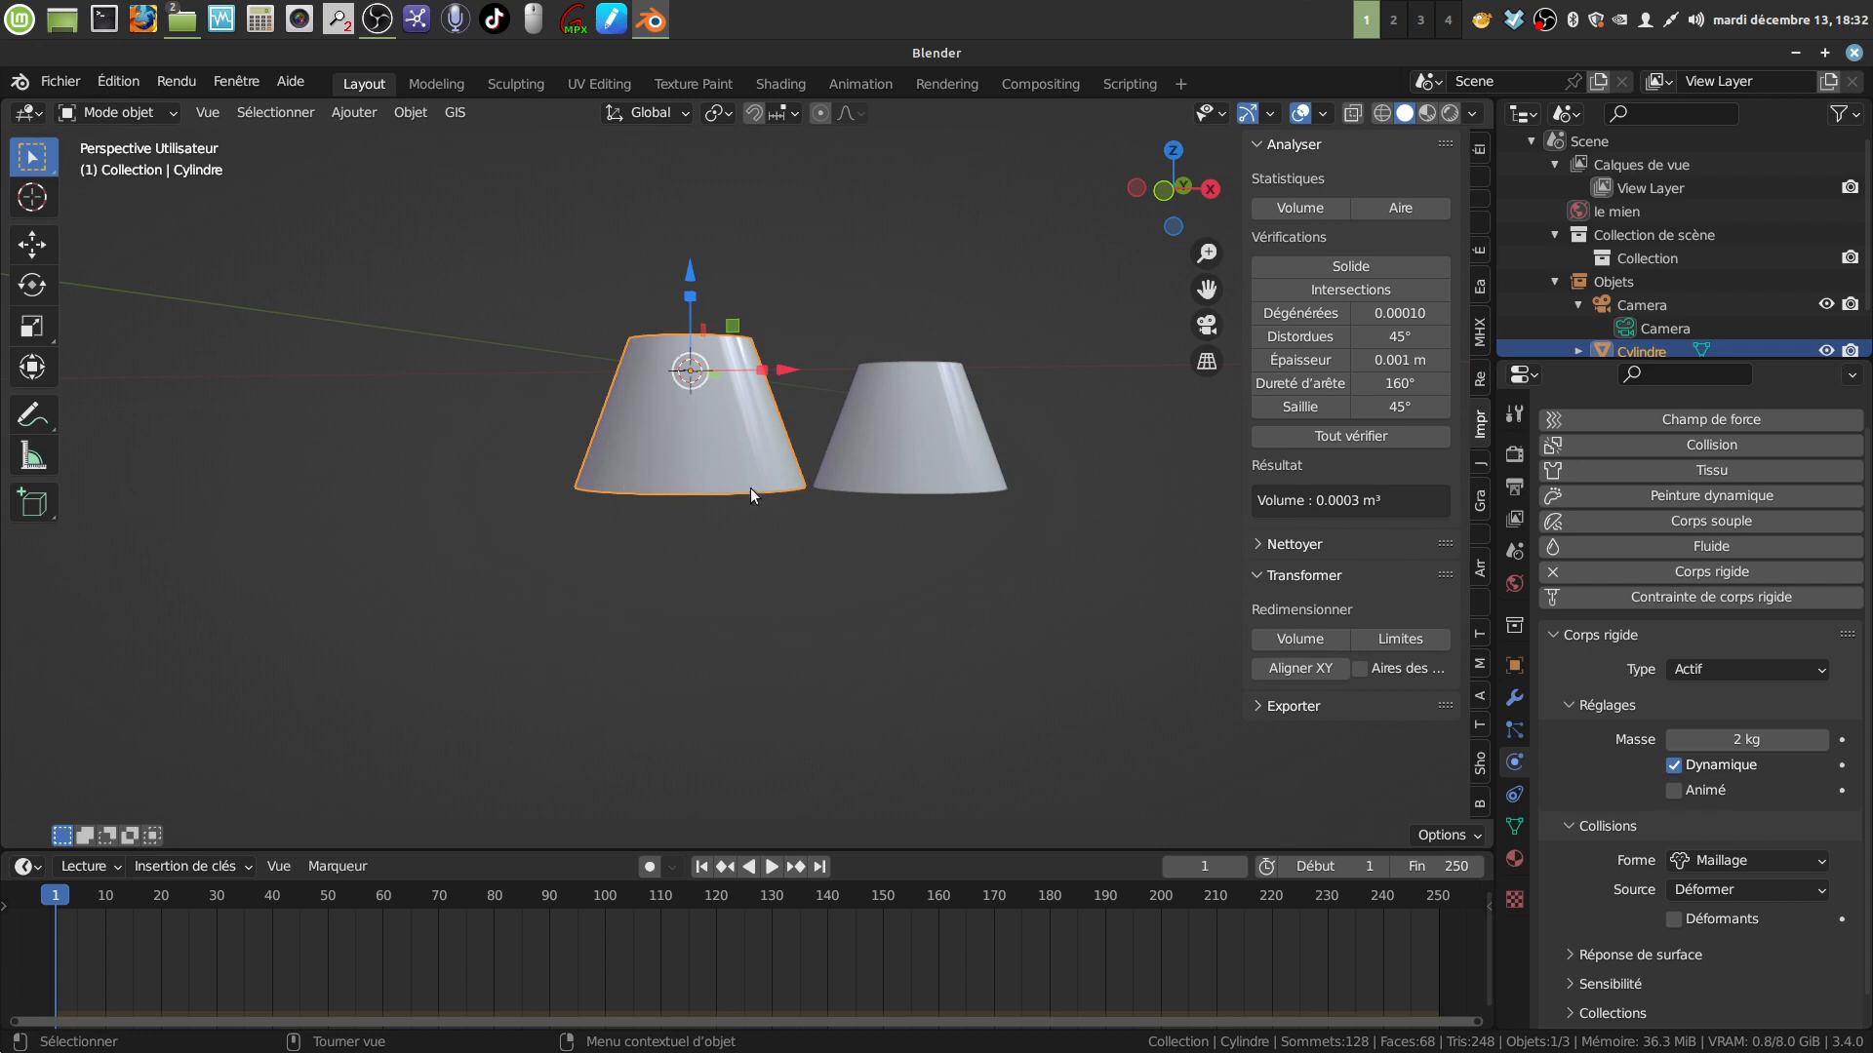
key("shift+d")
left_click(633, 419)
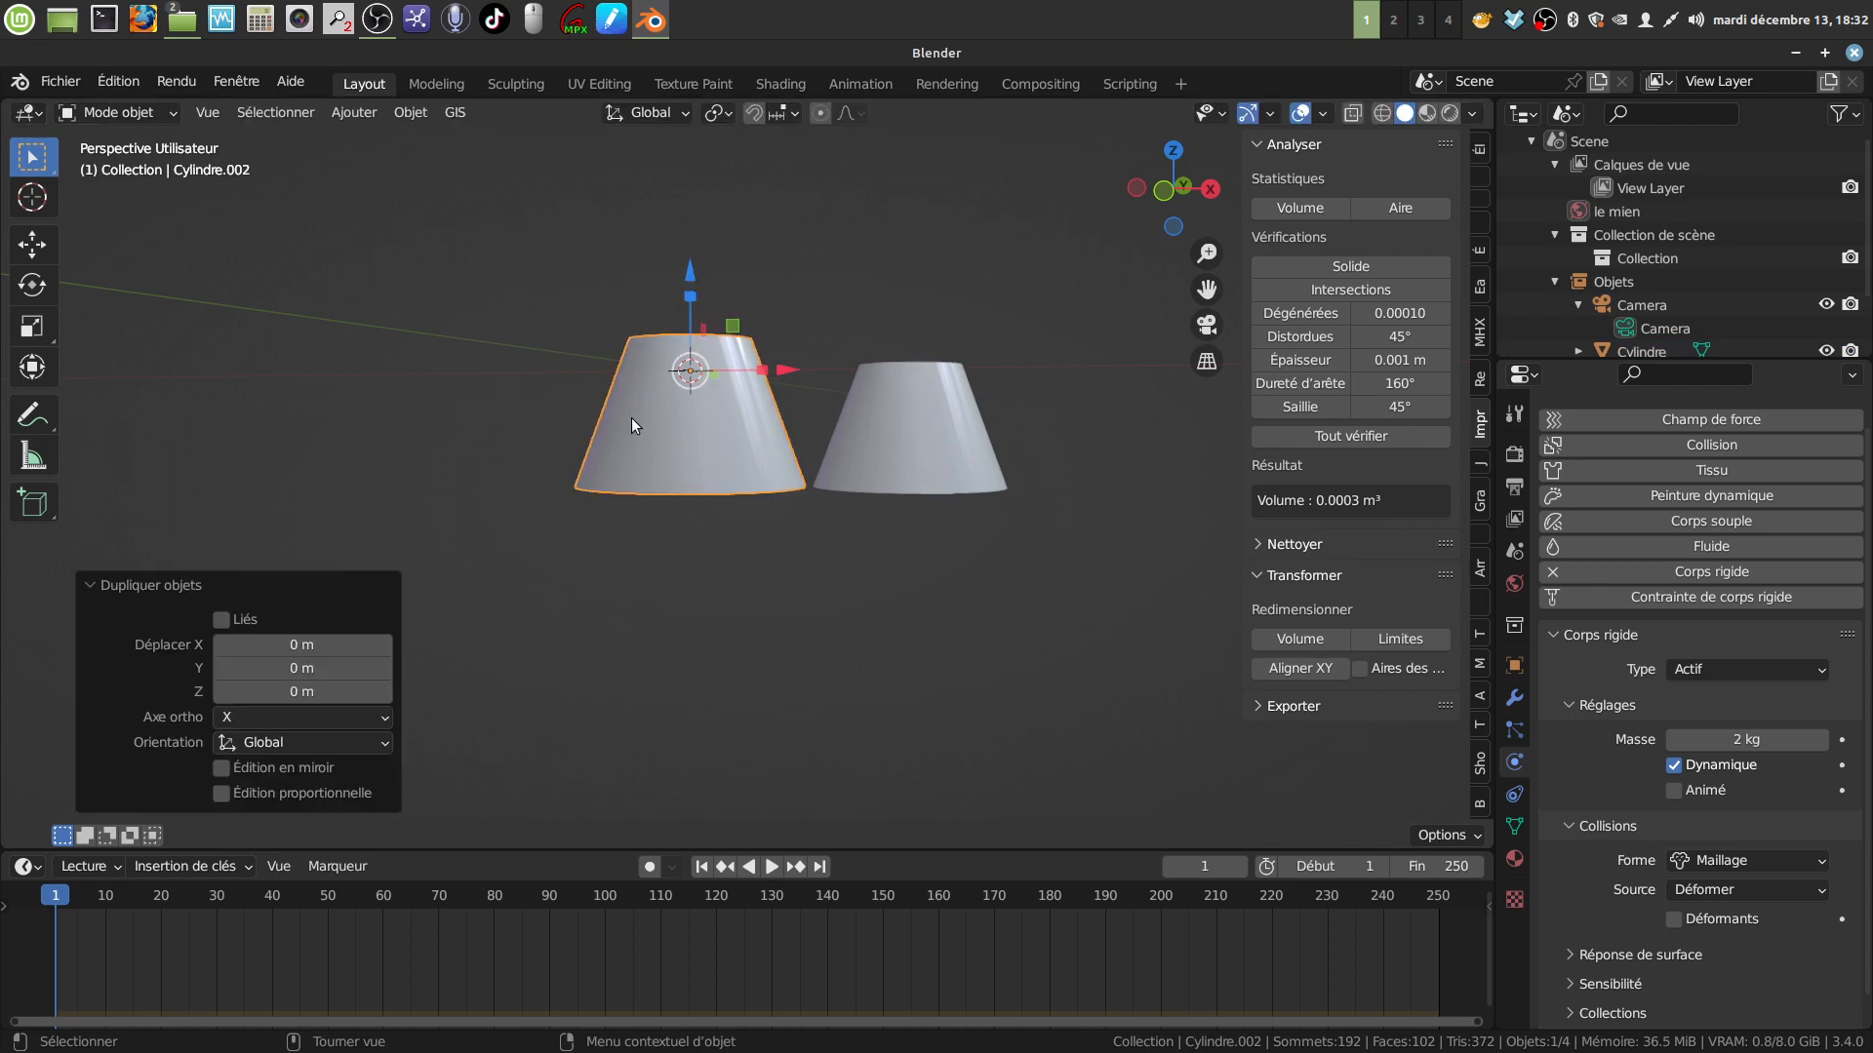
left_click_drag(765, 386, 499, 503)
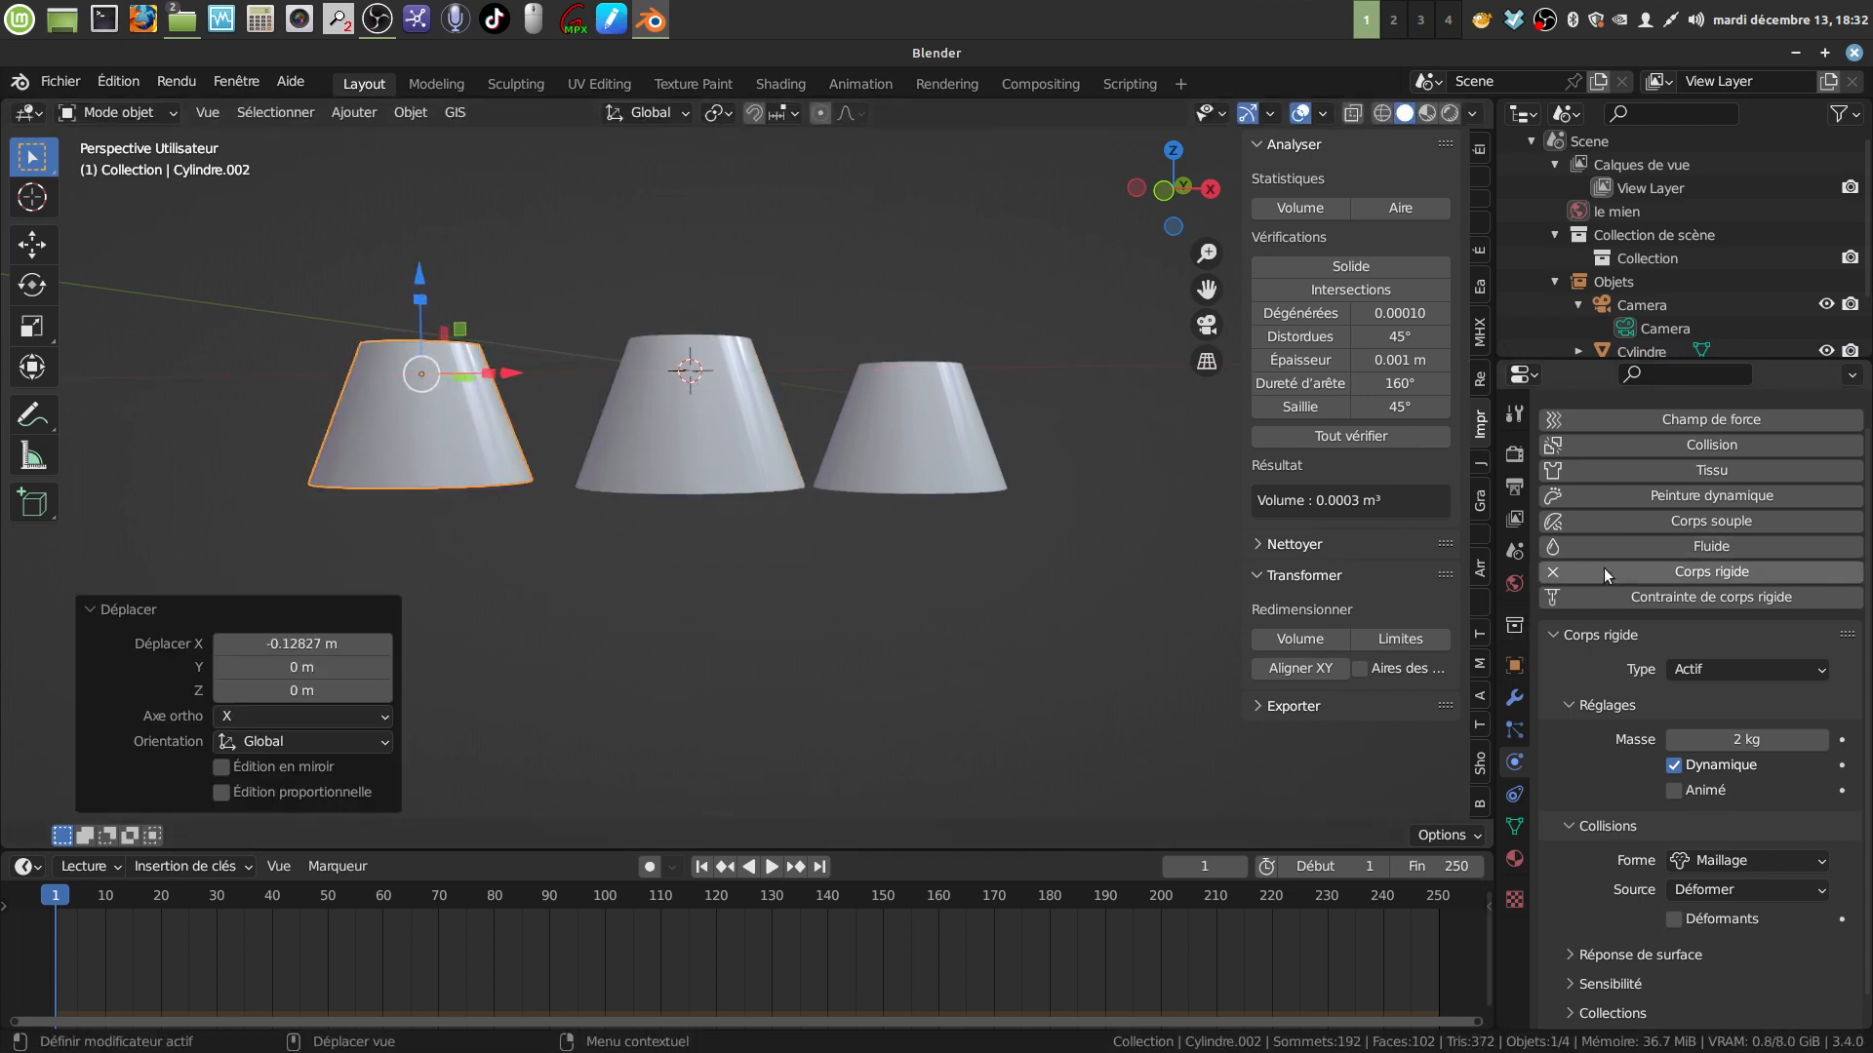
Remove the rigid body from the new cone copy and apply its position, rotation and scale
left_click(1555, 571)
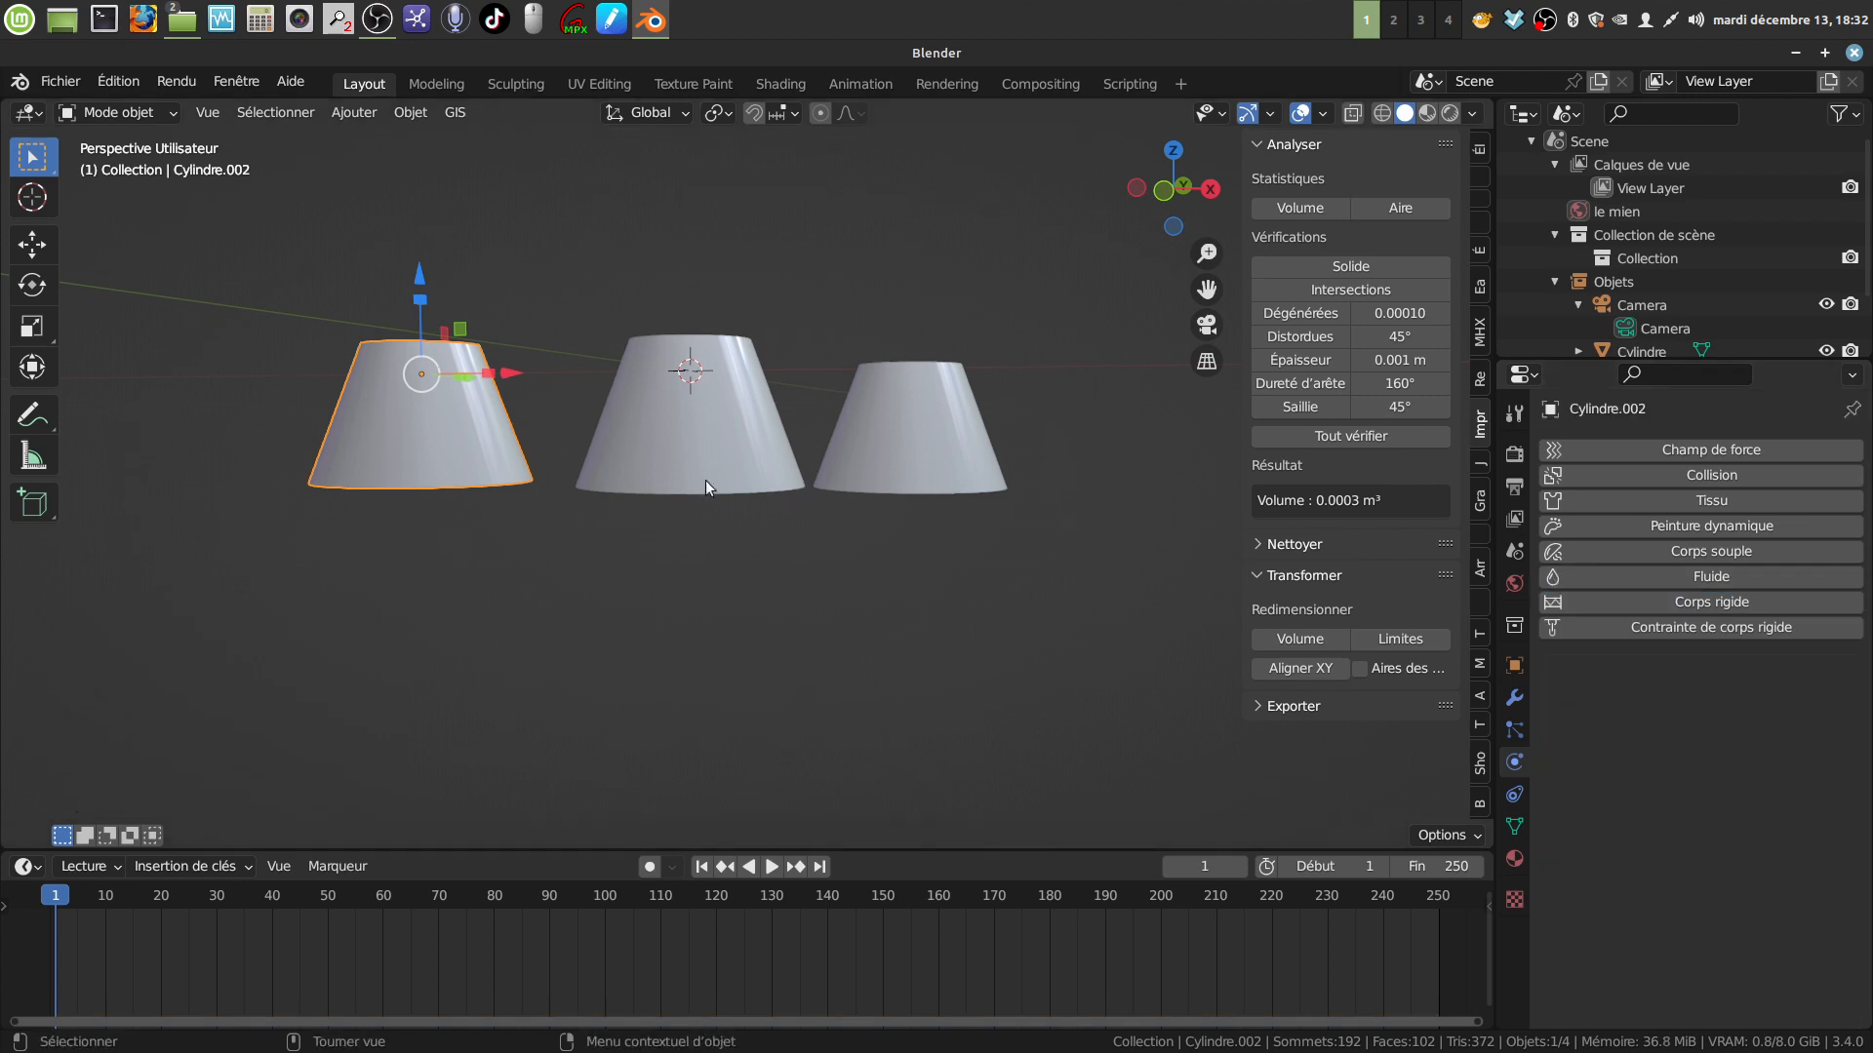
key("ctrl+a")
left_click(465, 456)
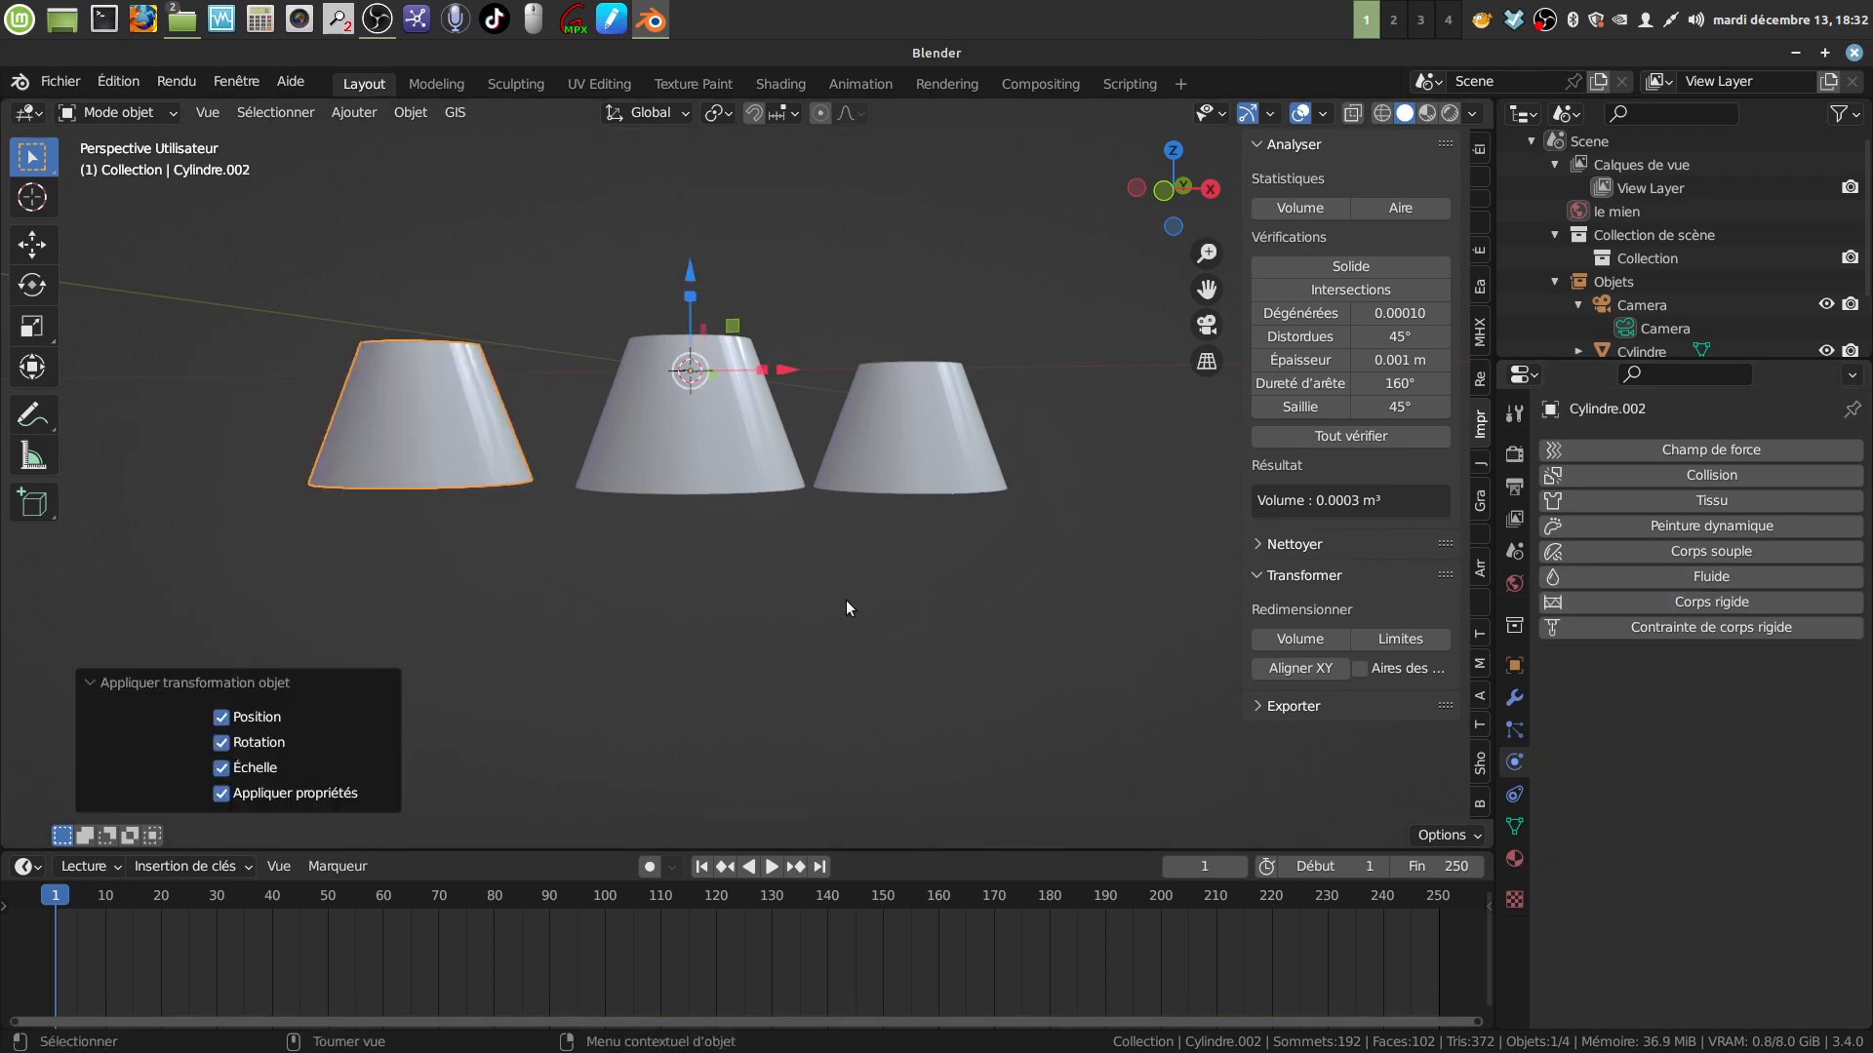
Set the cone copy's origin to its geometry (Origine vers géométrie)
left_click(409, 113)
mouse_move(497, 166)
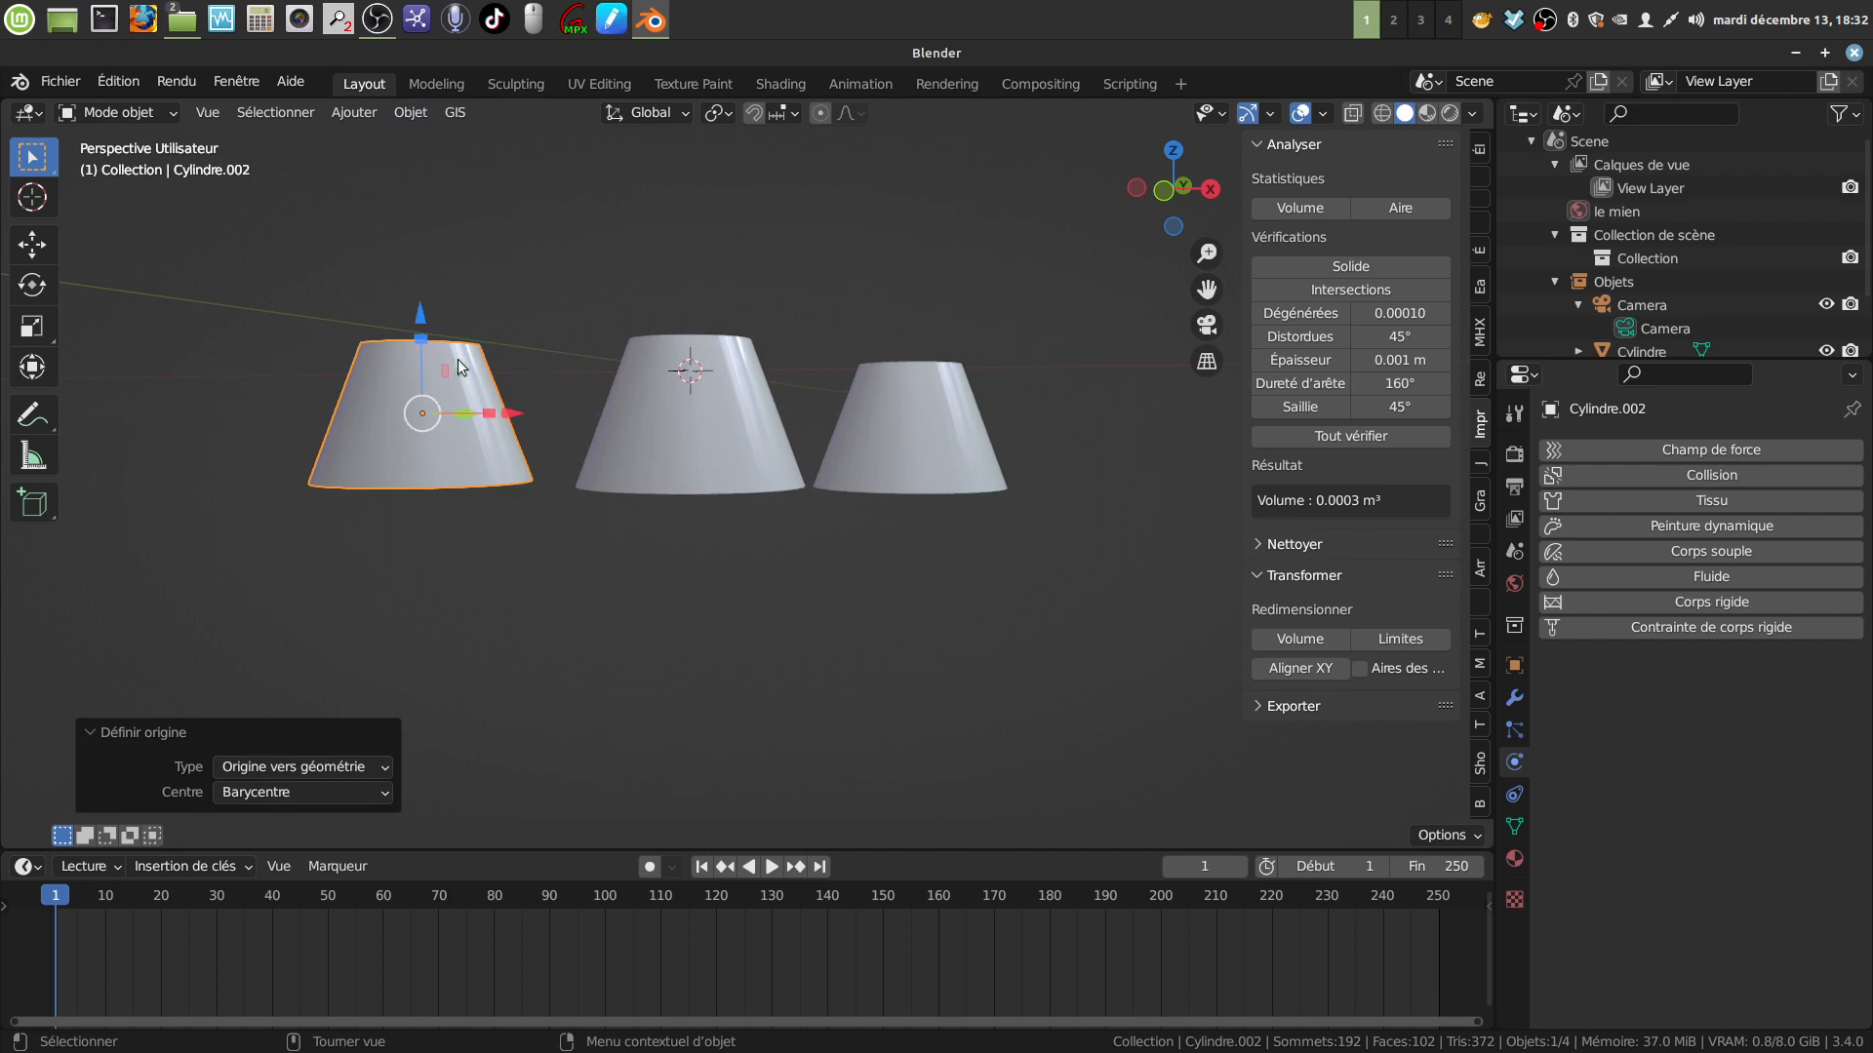
middle_click_drag(635, 552, 677, 566, "shift")
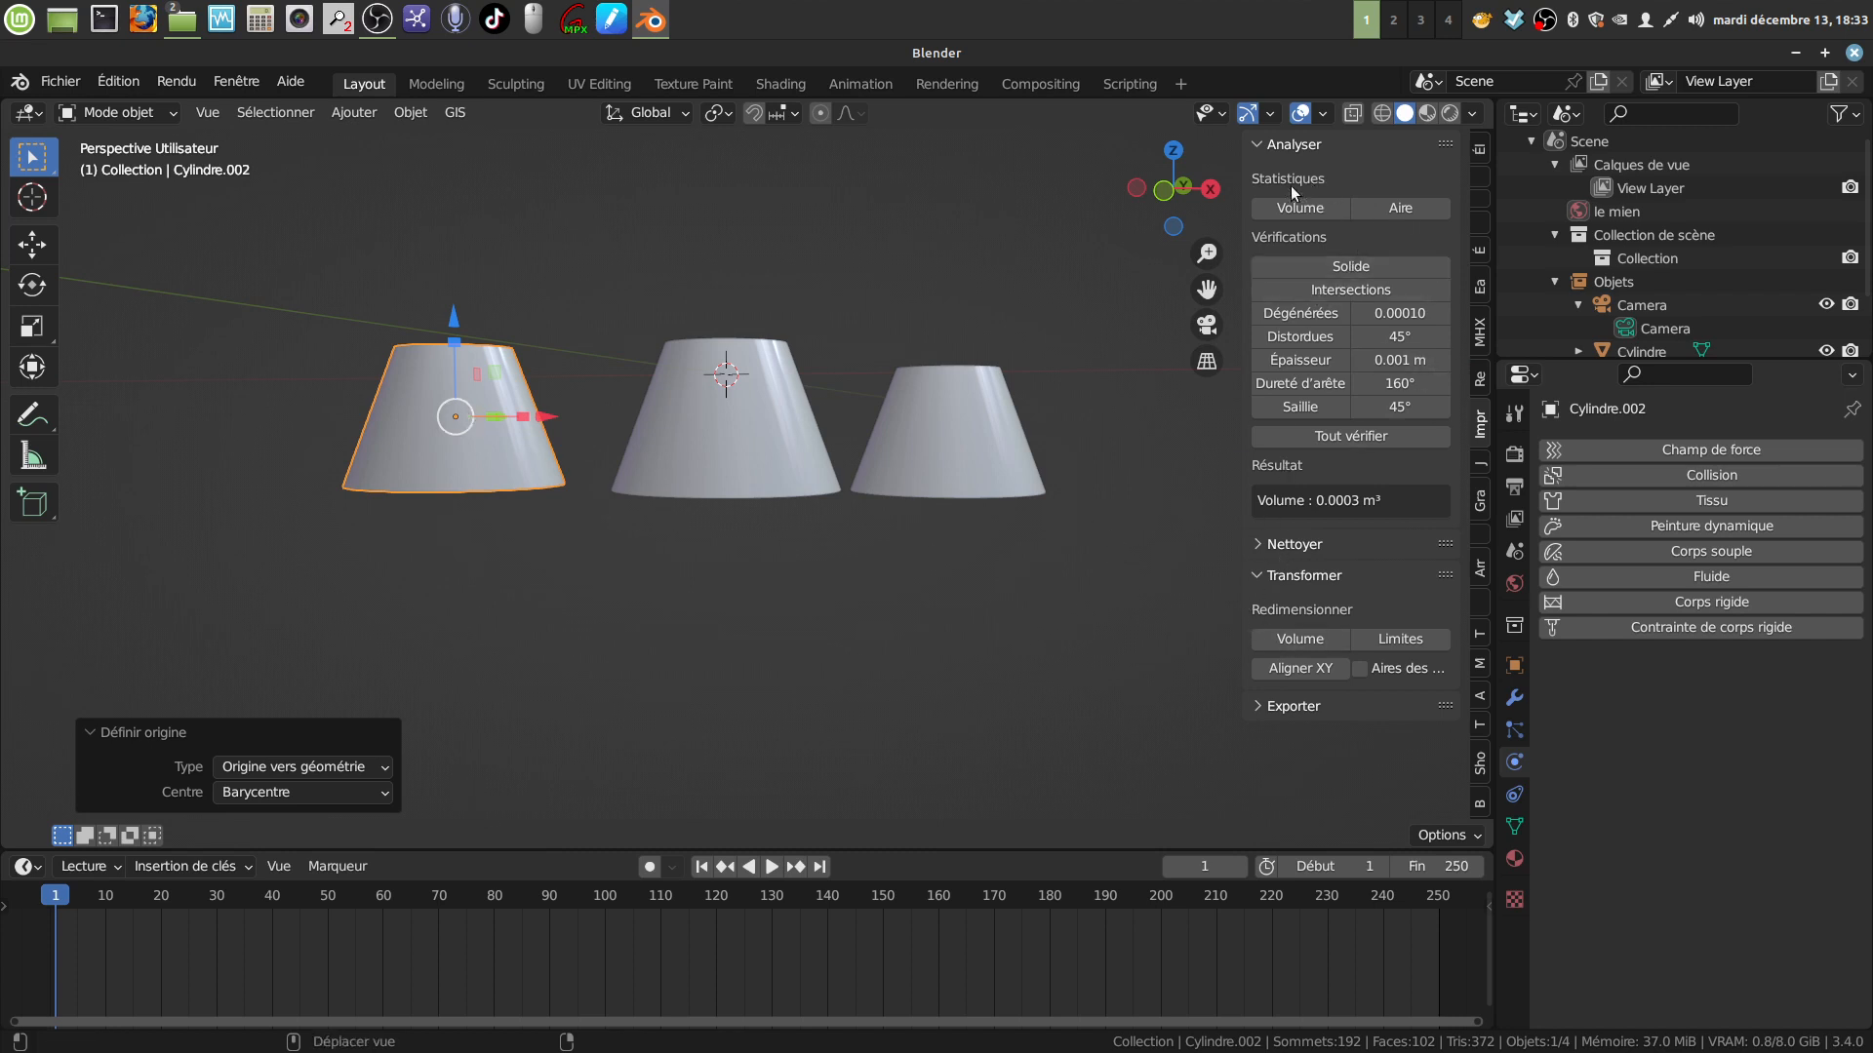
Resize the cone copy to a volume of 2/9000 m³ with the 3D-print scale-to-volume tool
left_click(1306, 640)
left_click(1390, 678)
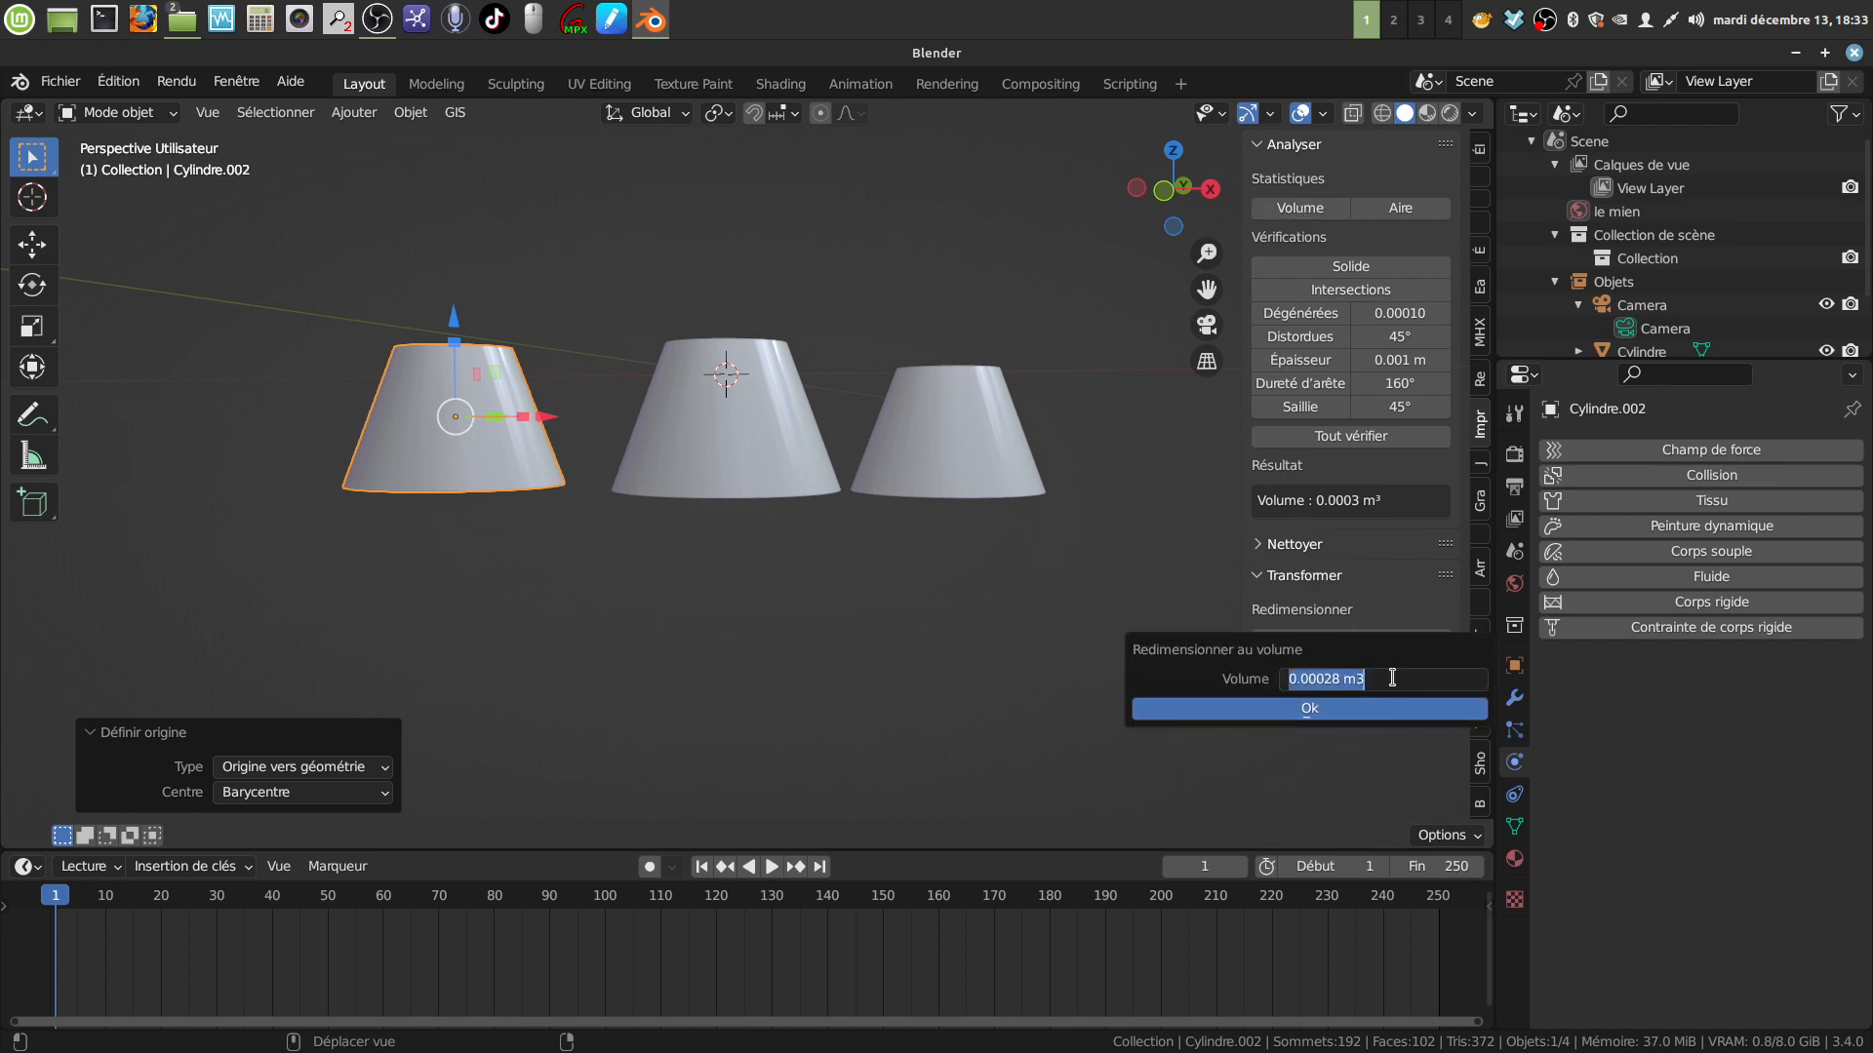
key("BackSpace")
type("2/9000")
left_click(1279, 709)
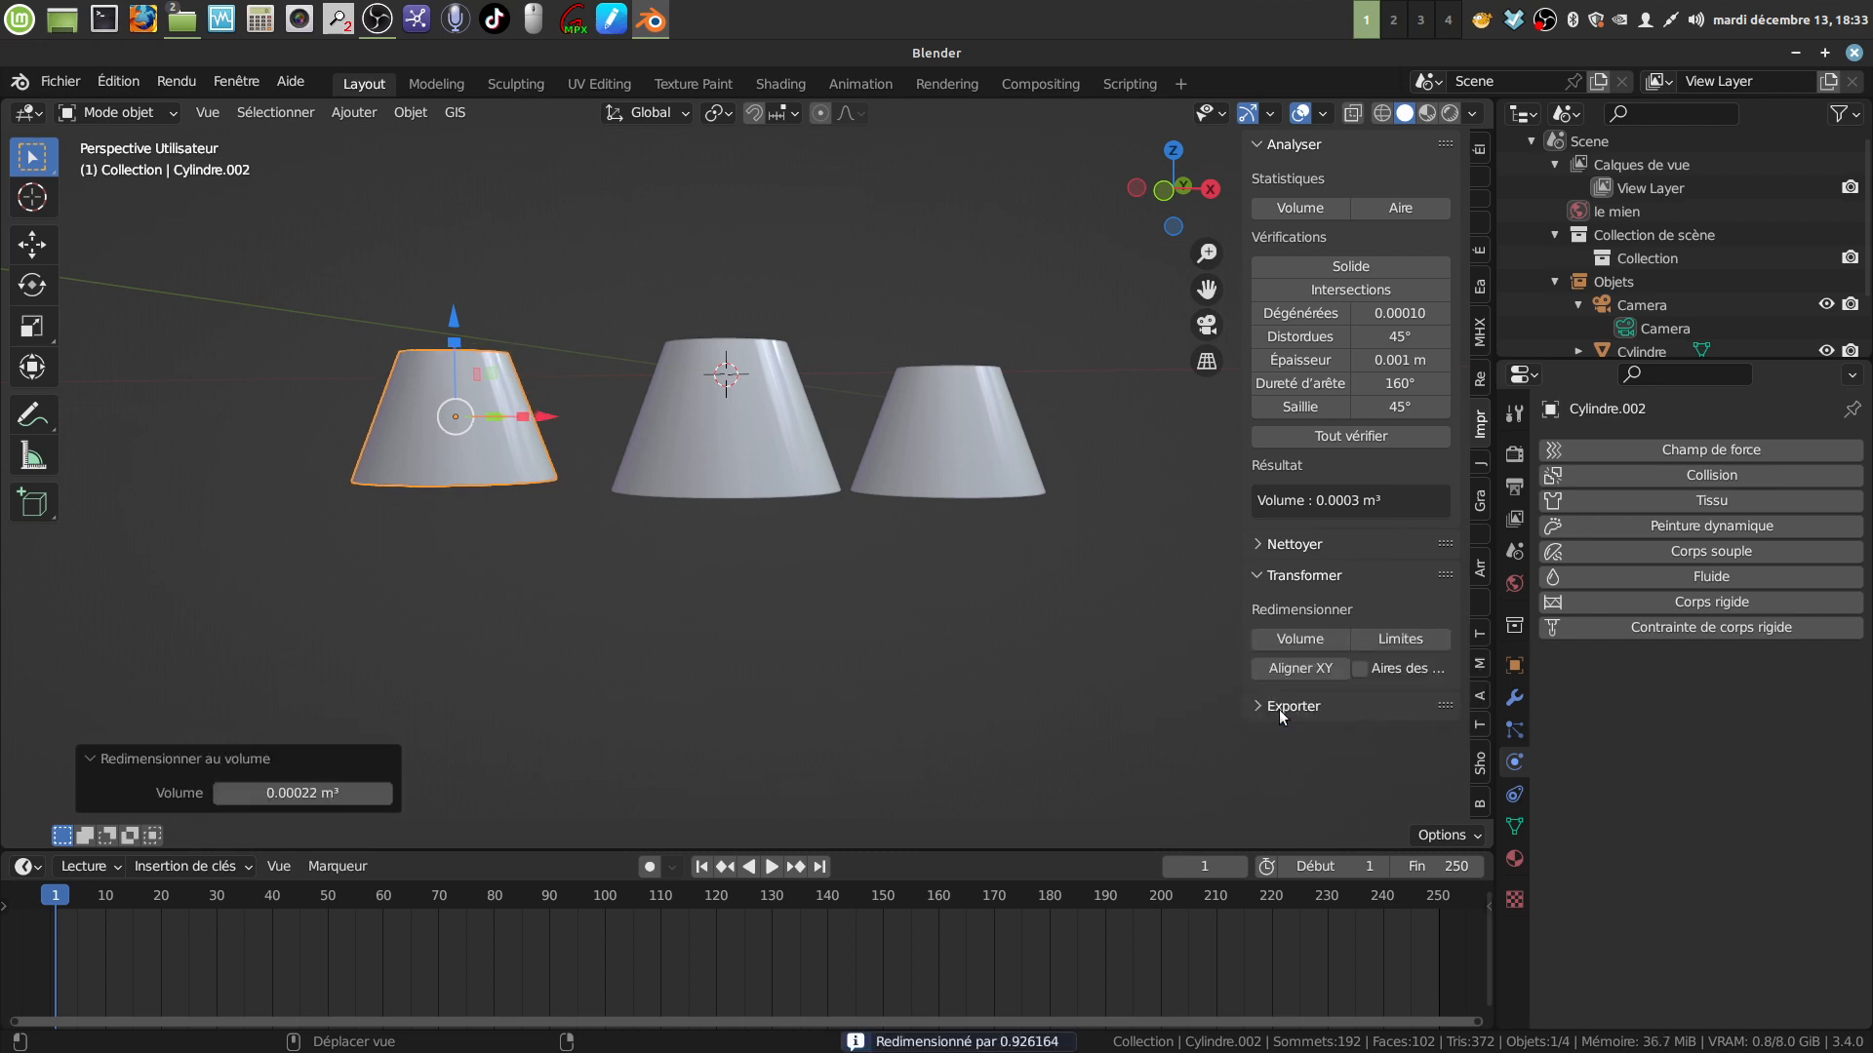
In front view, move the resized cone about 0.116 m along X over the larger cone and raise it slightly to align their tops
mouse_move(604, 524)
middle_mouse_down()
mouse_move(631, 548)
mouse_move(711, 536)
mouse_move(611, 530)
middle_mouse_up()
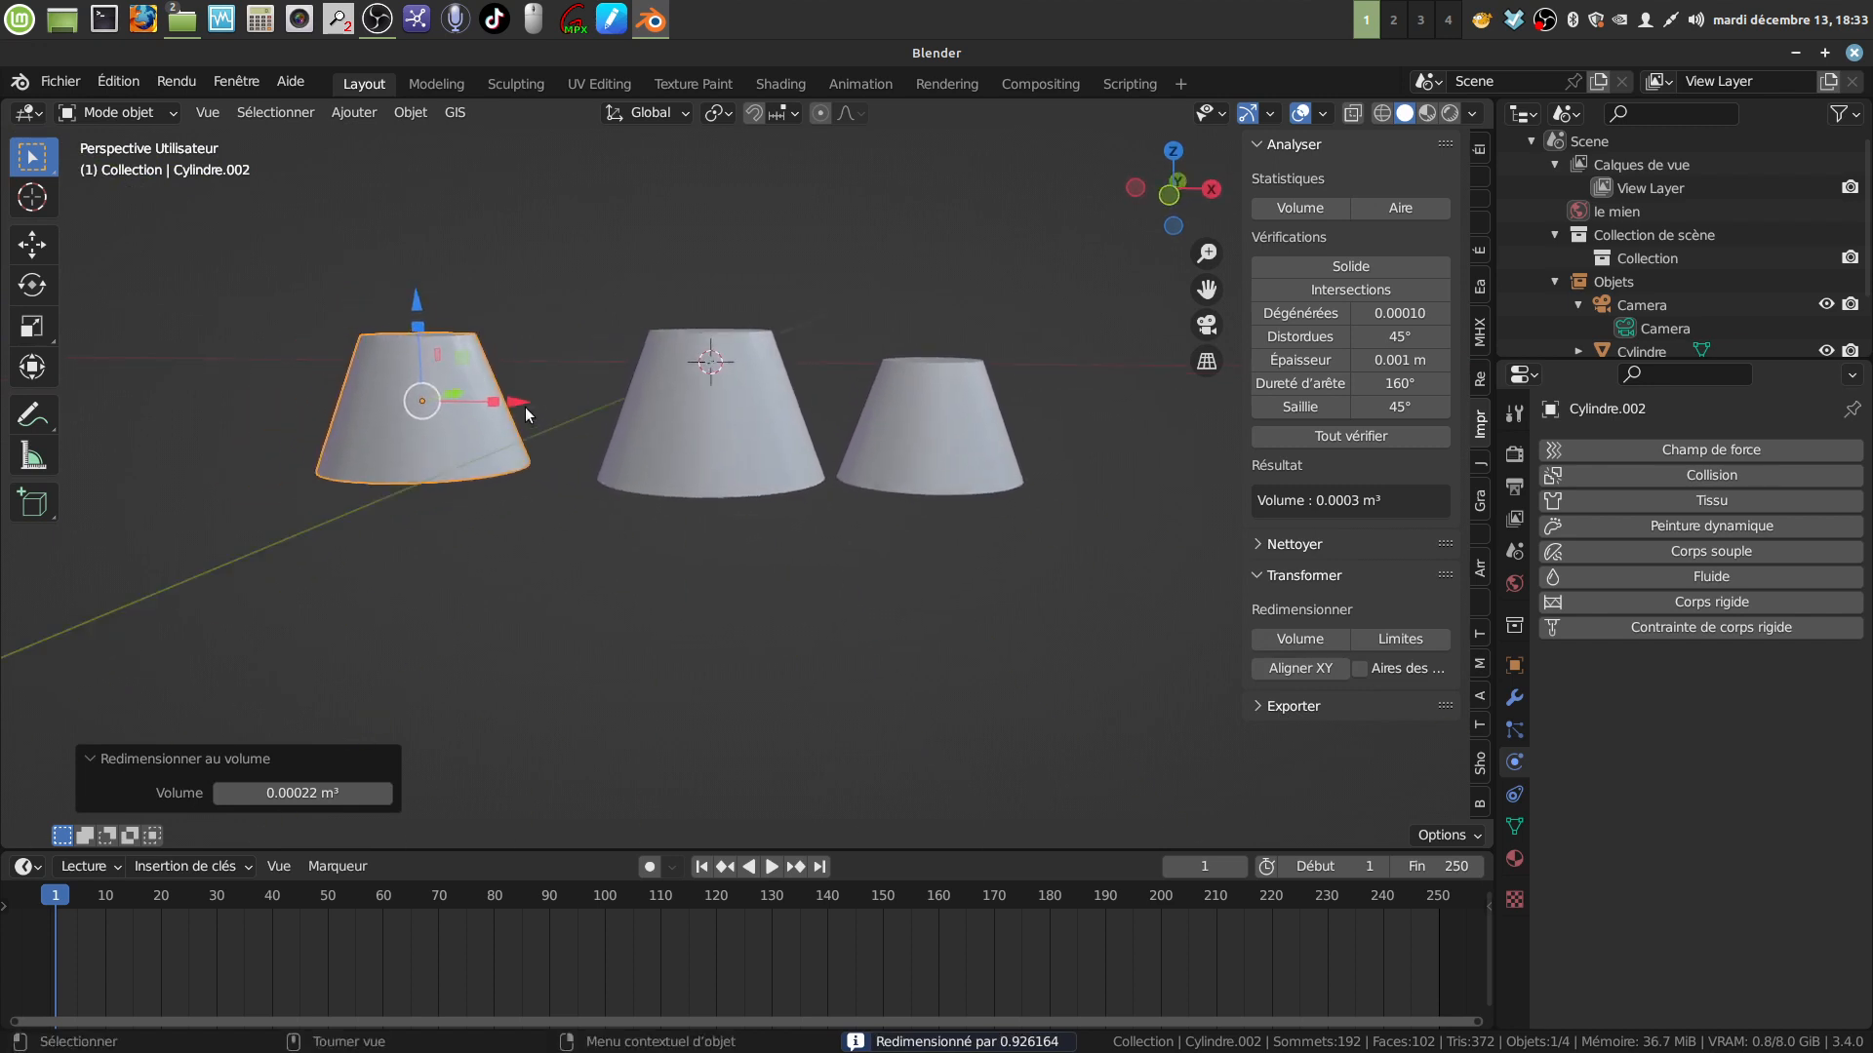
left_click_drag(525, 407, 687, 404)
middle_click_drag(687, 404, 698, 441)
key("KP_1")
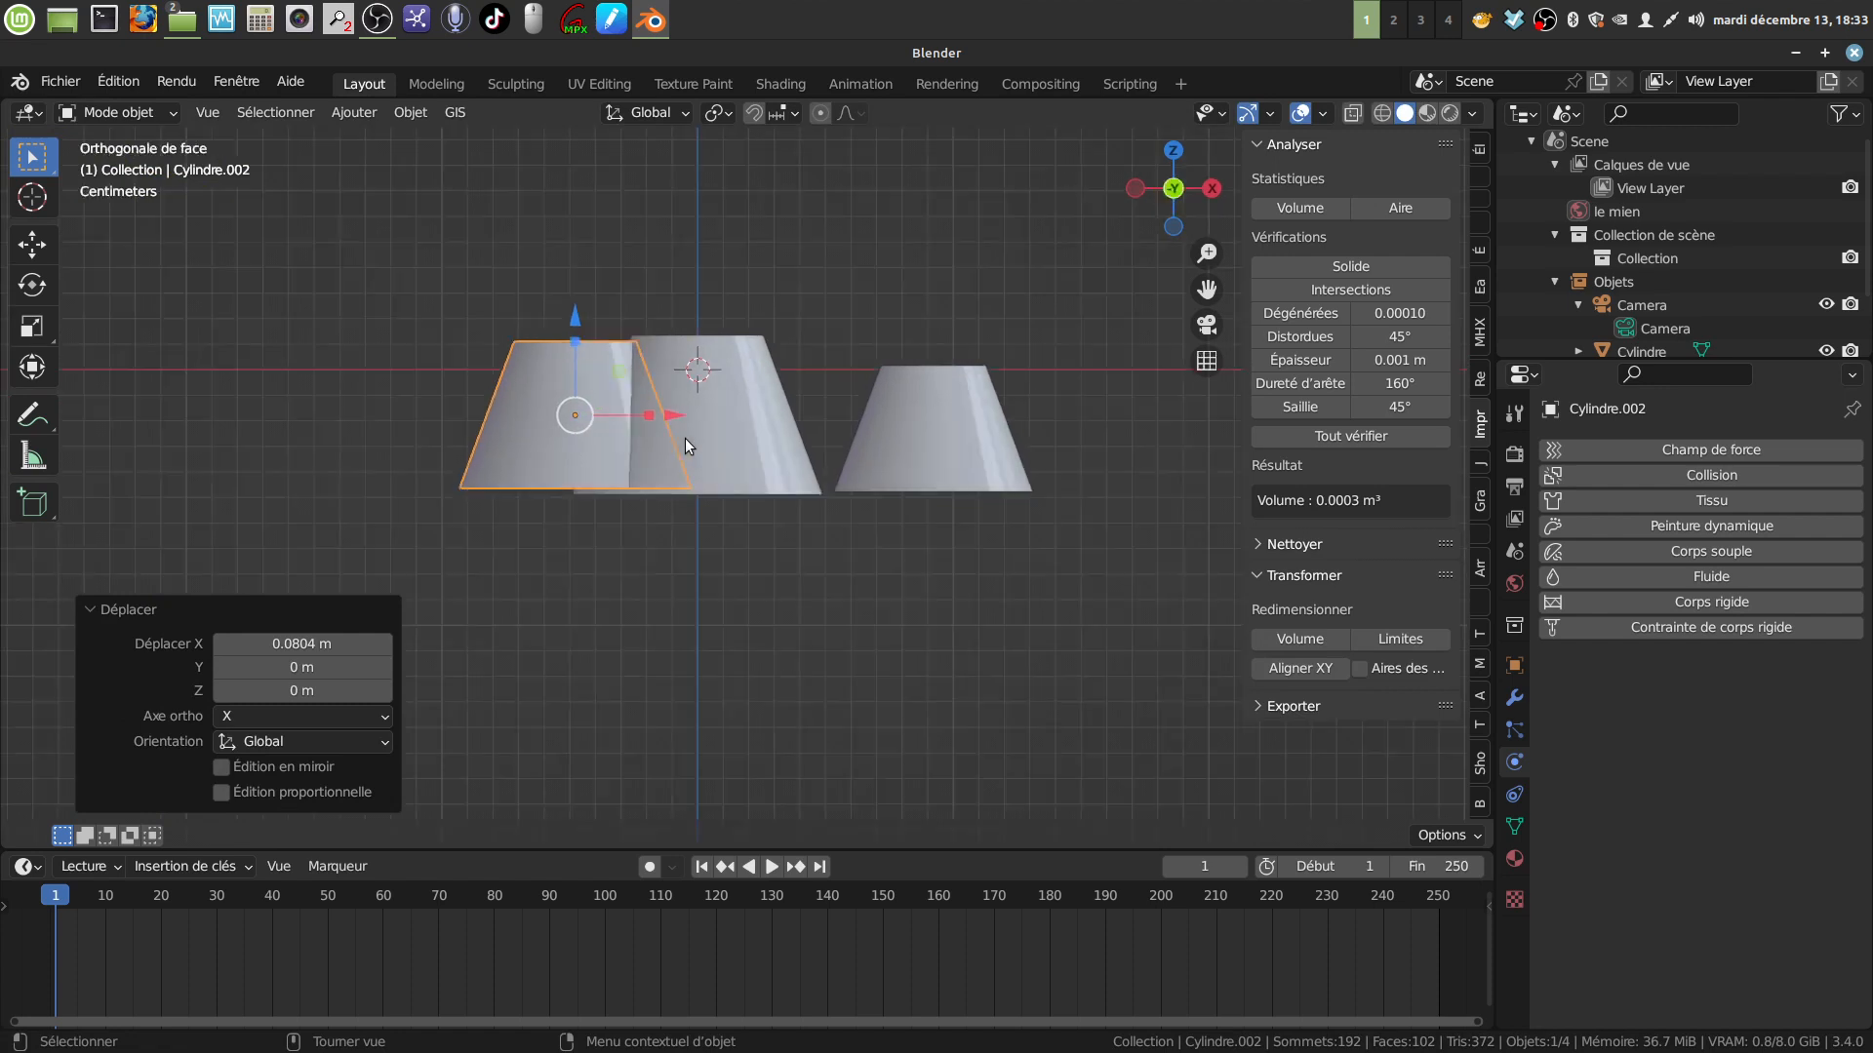
scroll(718, 420, "up", 1)
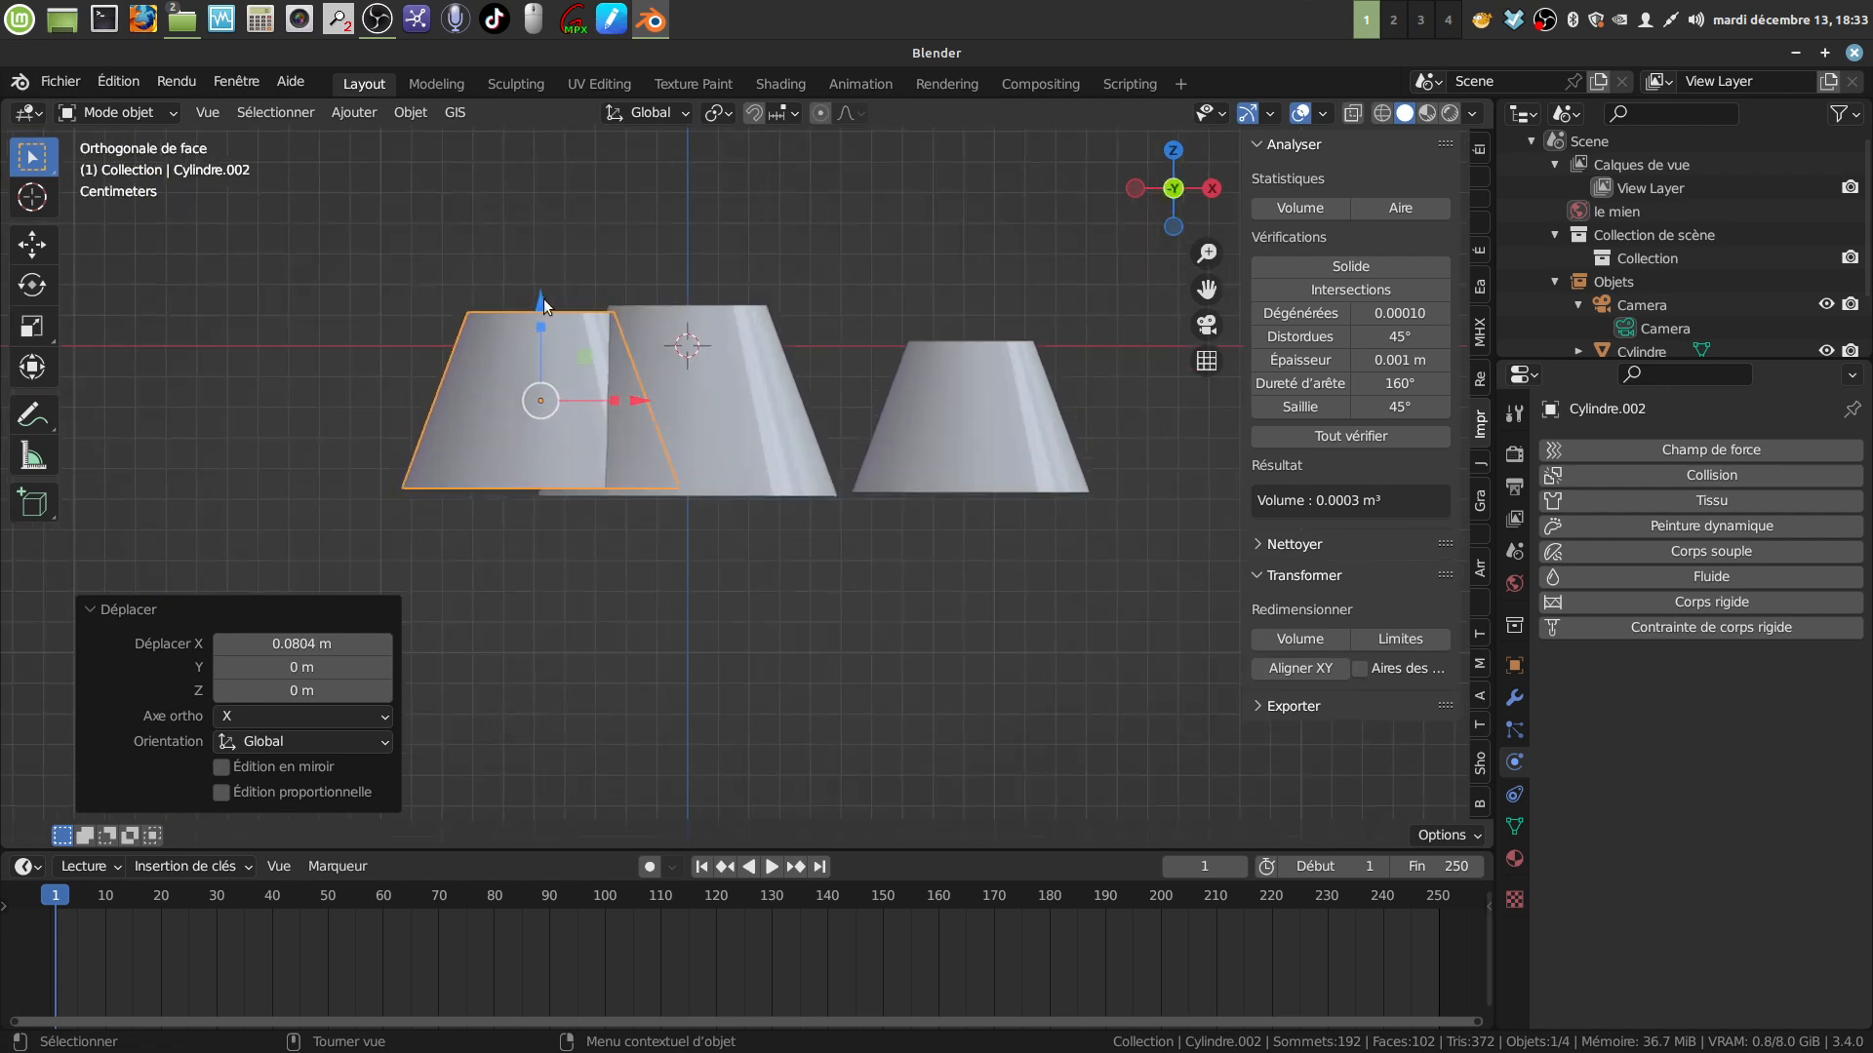
left_click_drag(542, 298, 542, 292)
left_click_drag(640, 398, 785, 400)
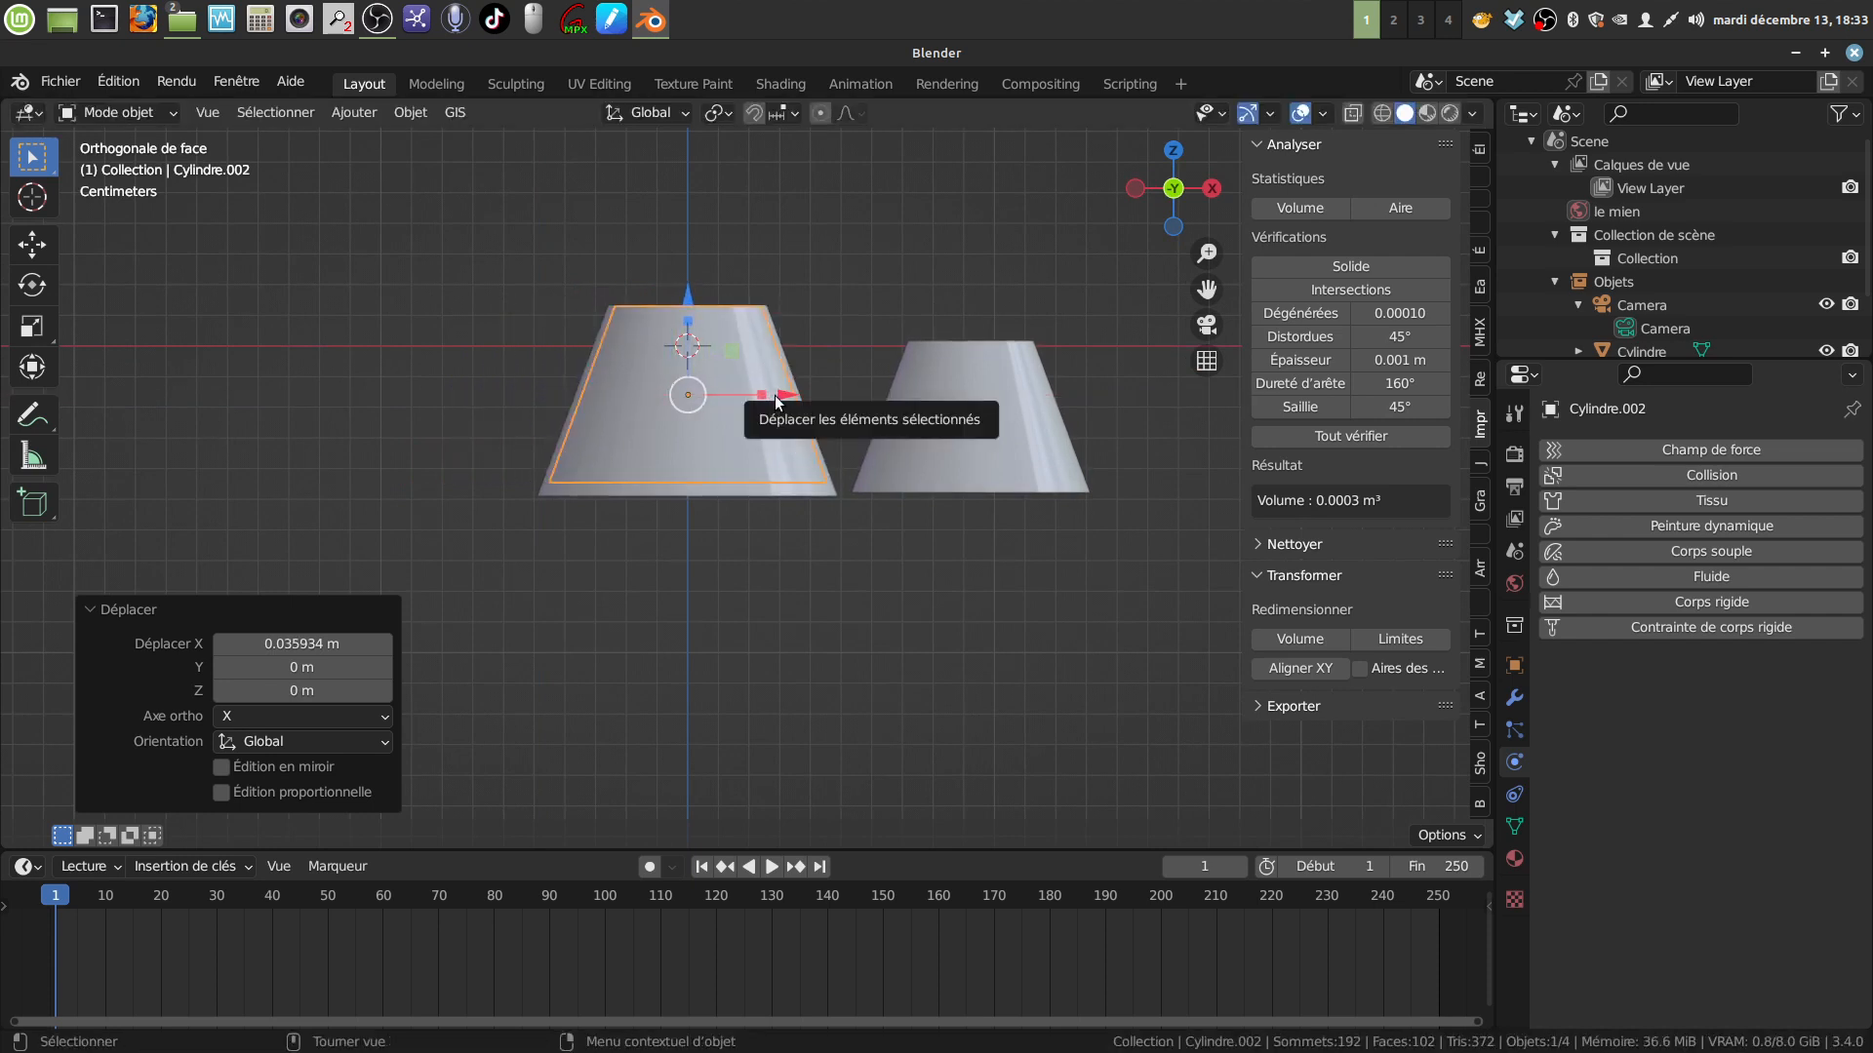
Move the resized cone about 0.114 m along negative X, back beside the larger cone
key("shift+d")
key("x")
left_click(441, 431)
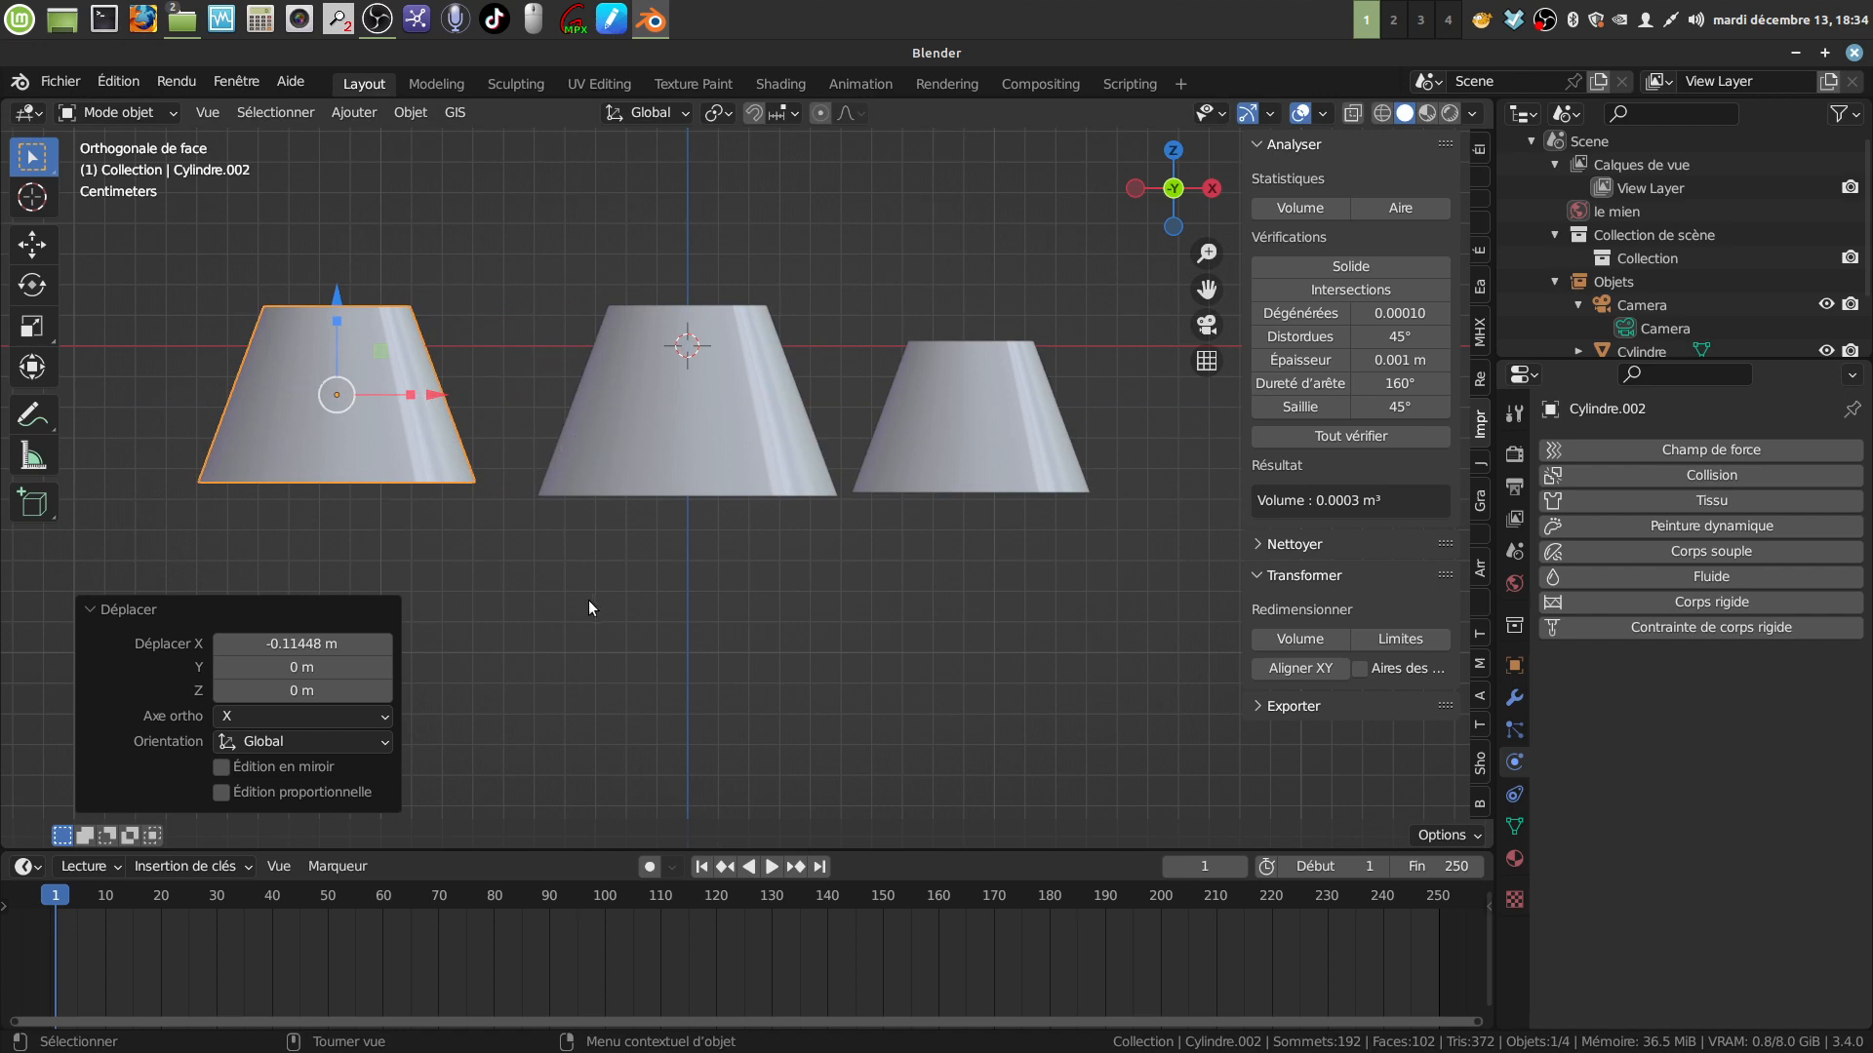
scroll(585, 598, "down", 1)
scroll(591, 637, "up", 2)
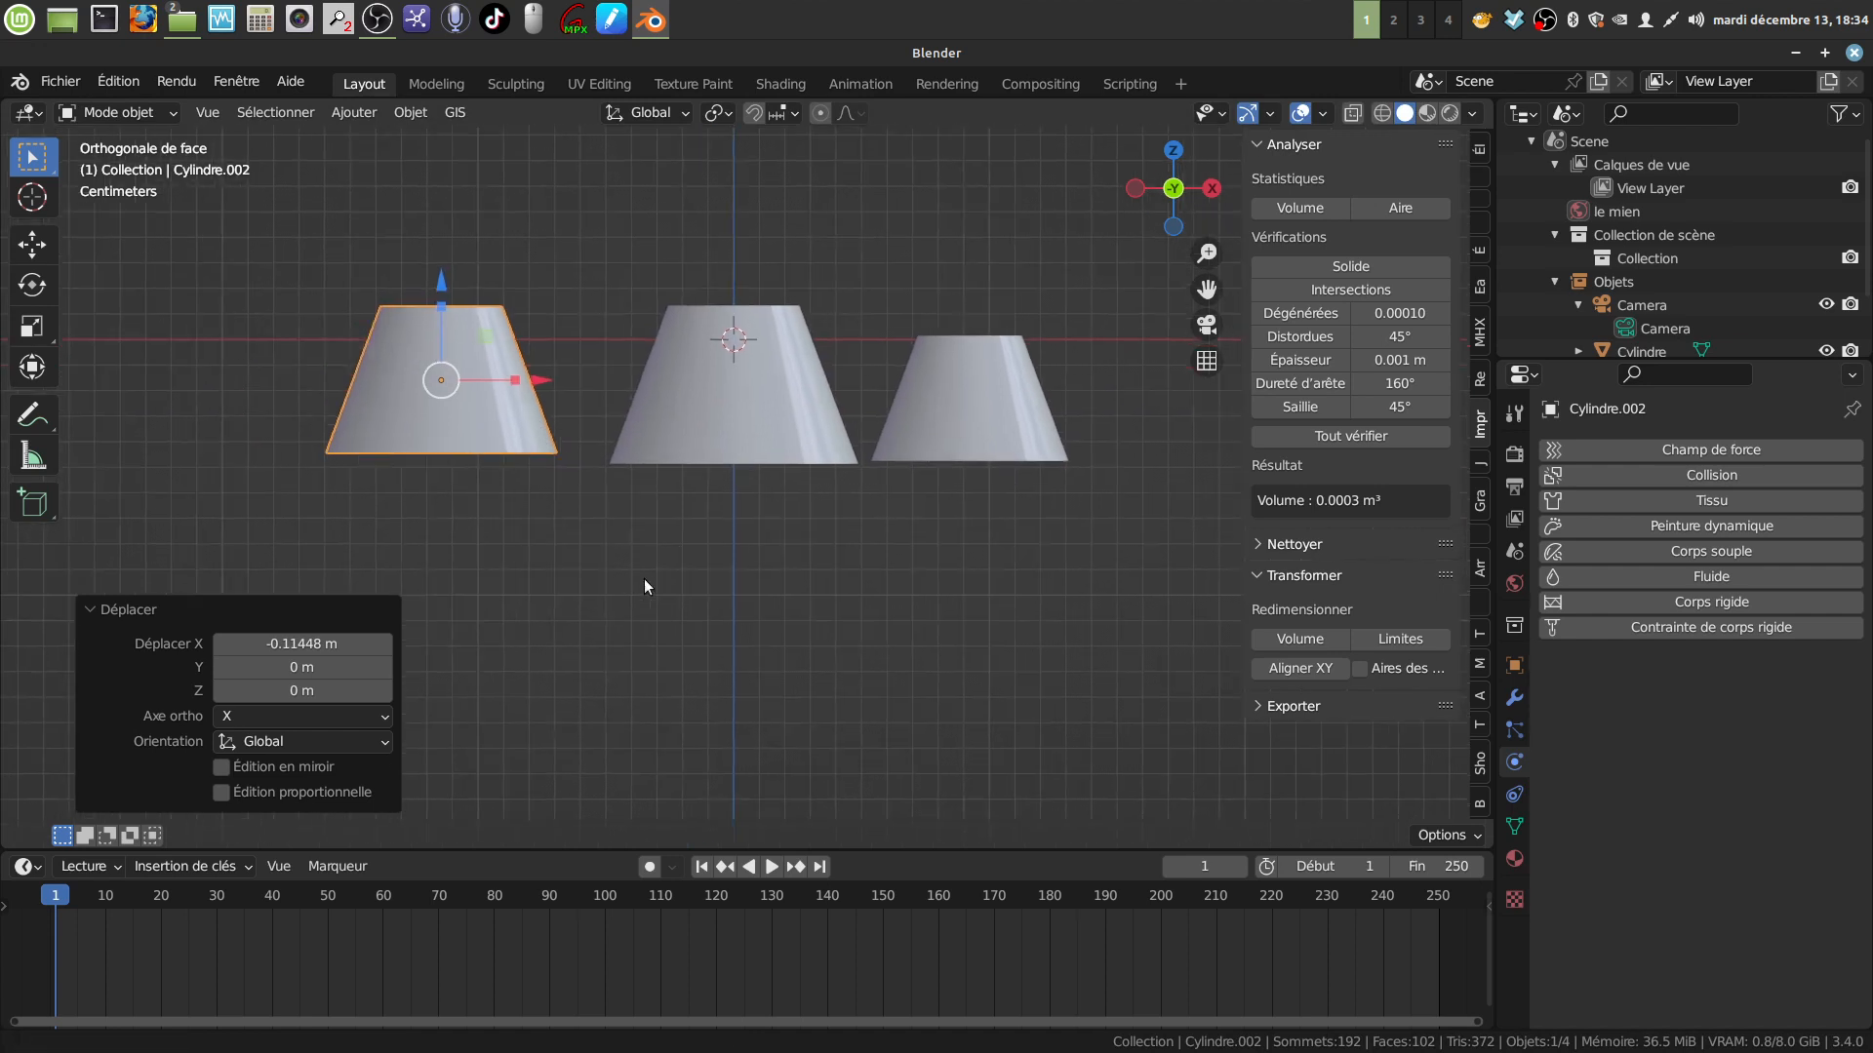
scroll(673, 644, "up", 1)
middle_click_drag(646, 597, 667, 615, "shift")
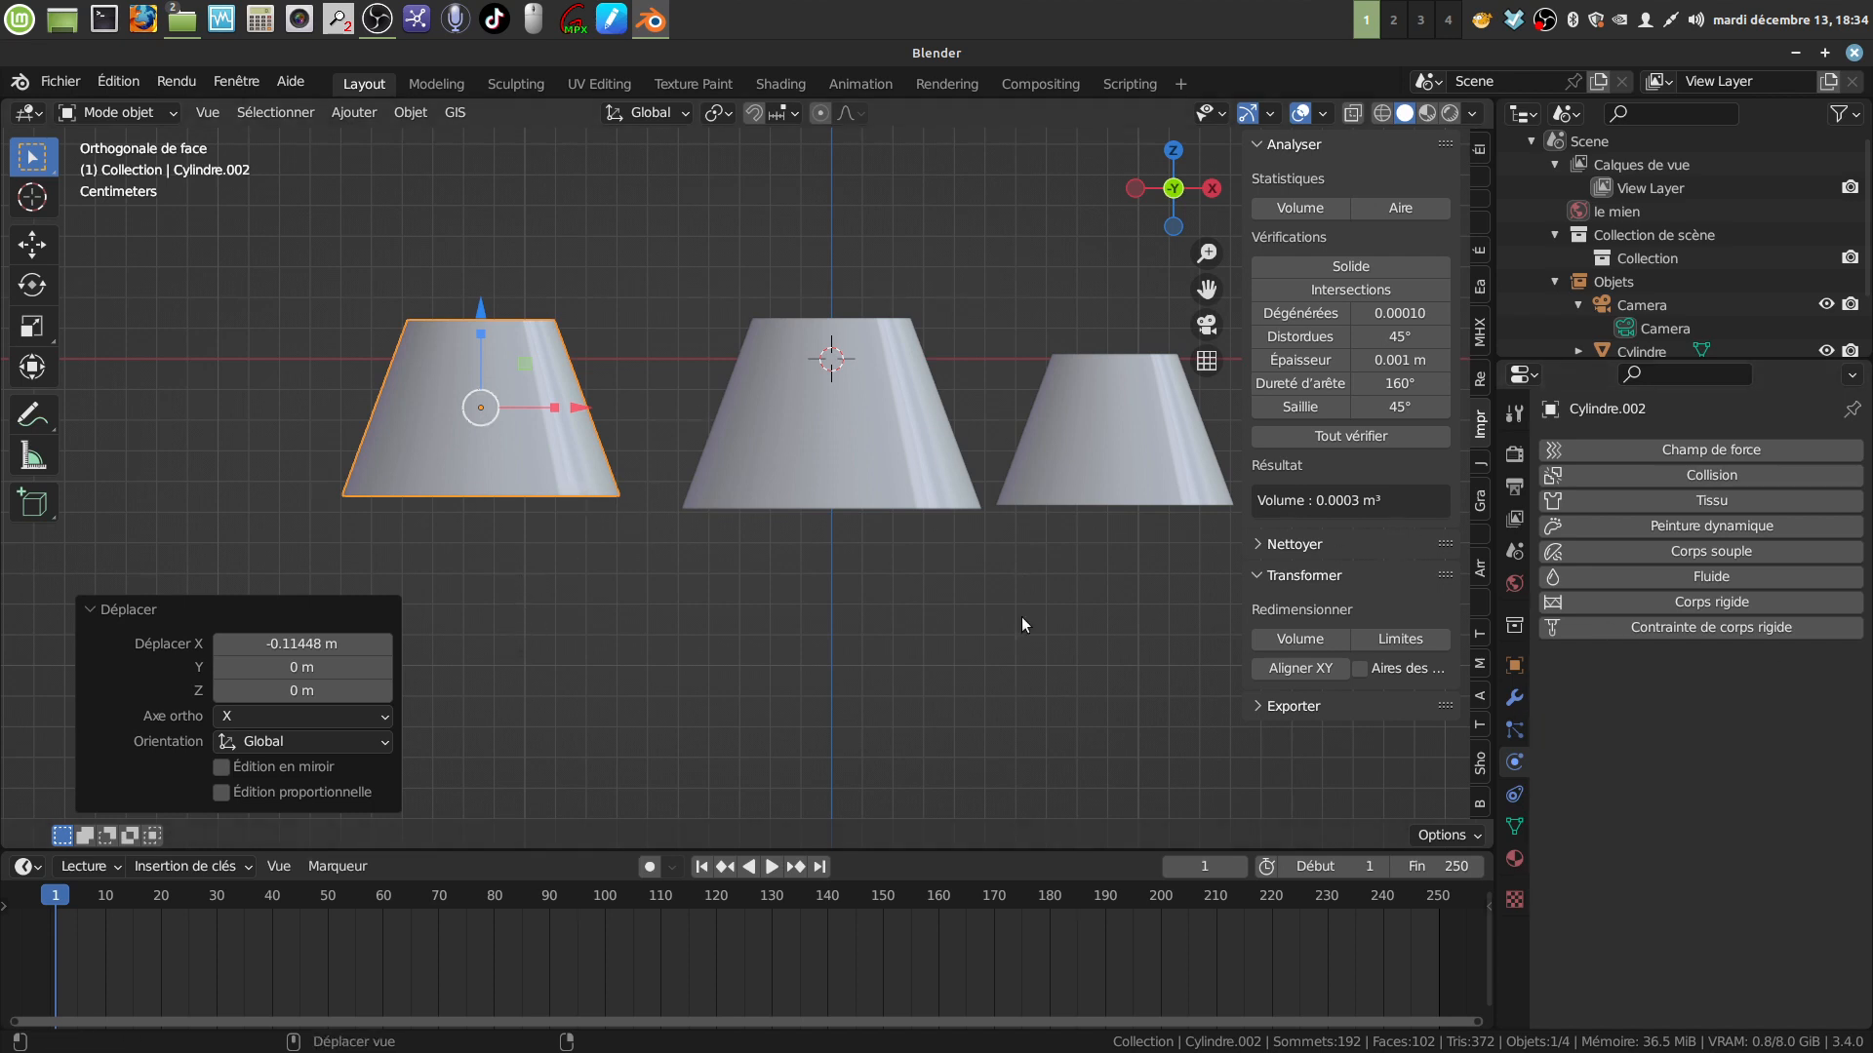
Add an active rigid body to the resized cone and set its collision shape to Maillage
left_click(536, 624)
left_click(517, 483)
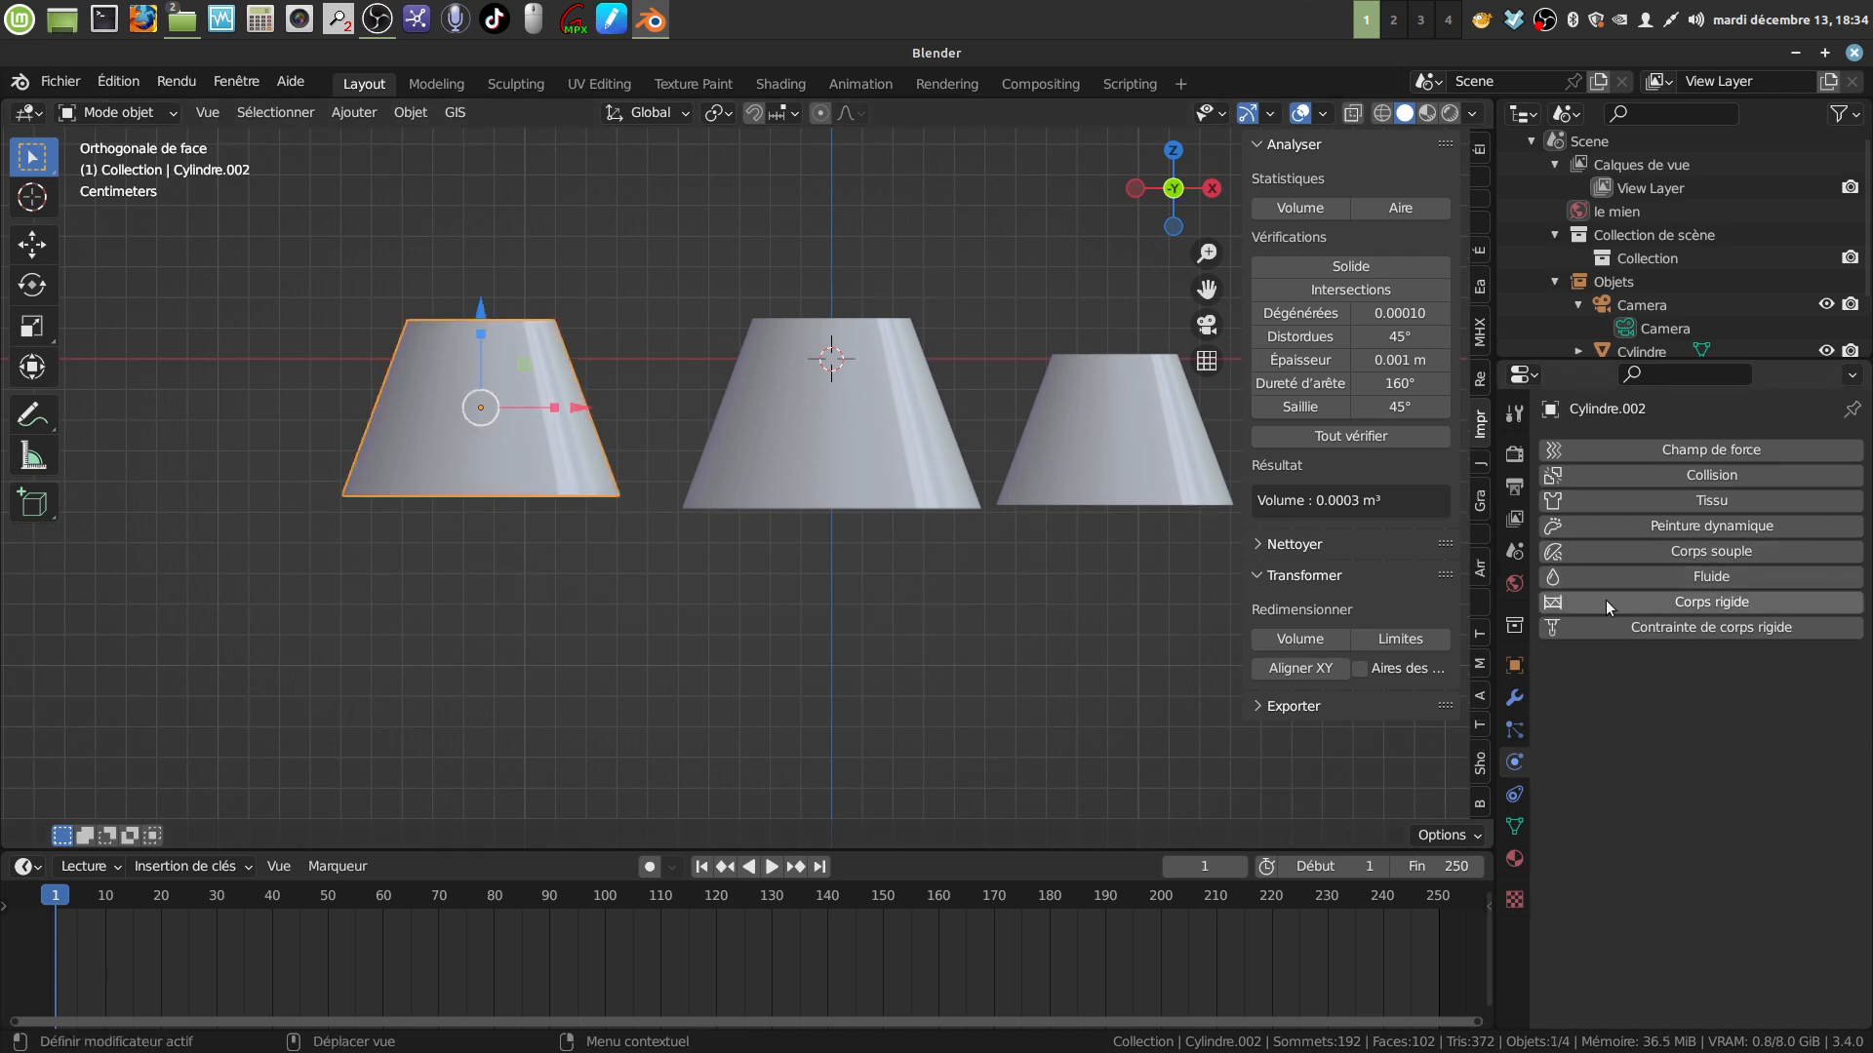
left_click(1578, 600)
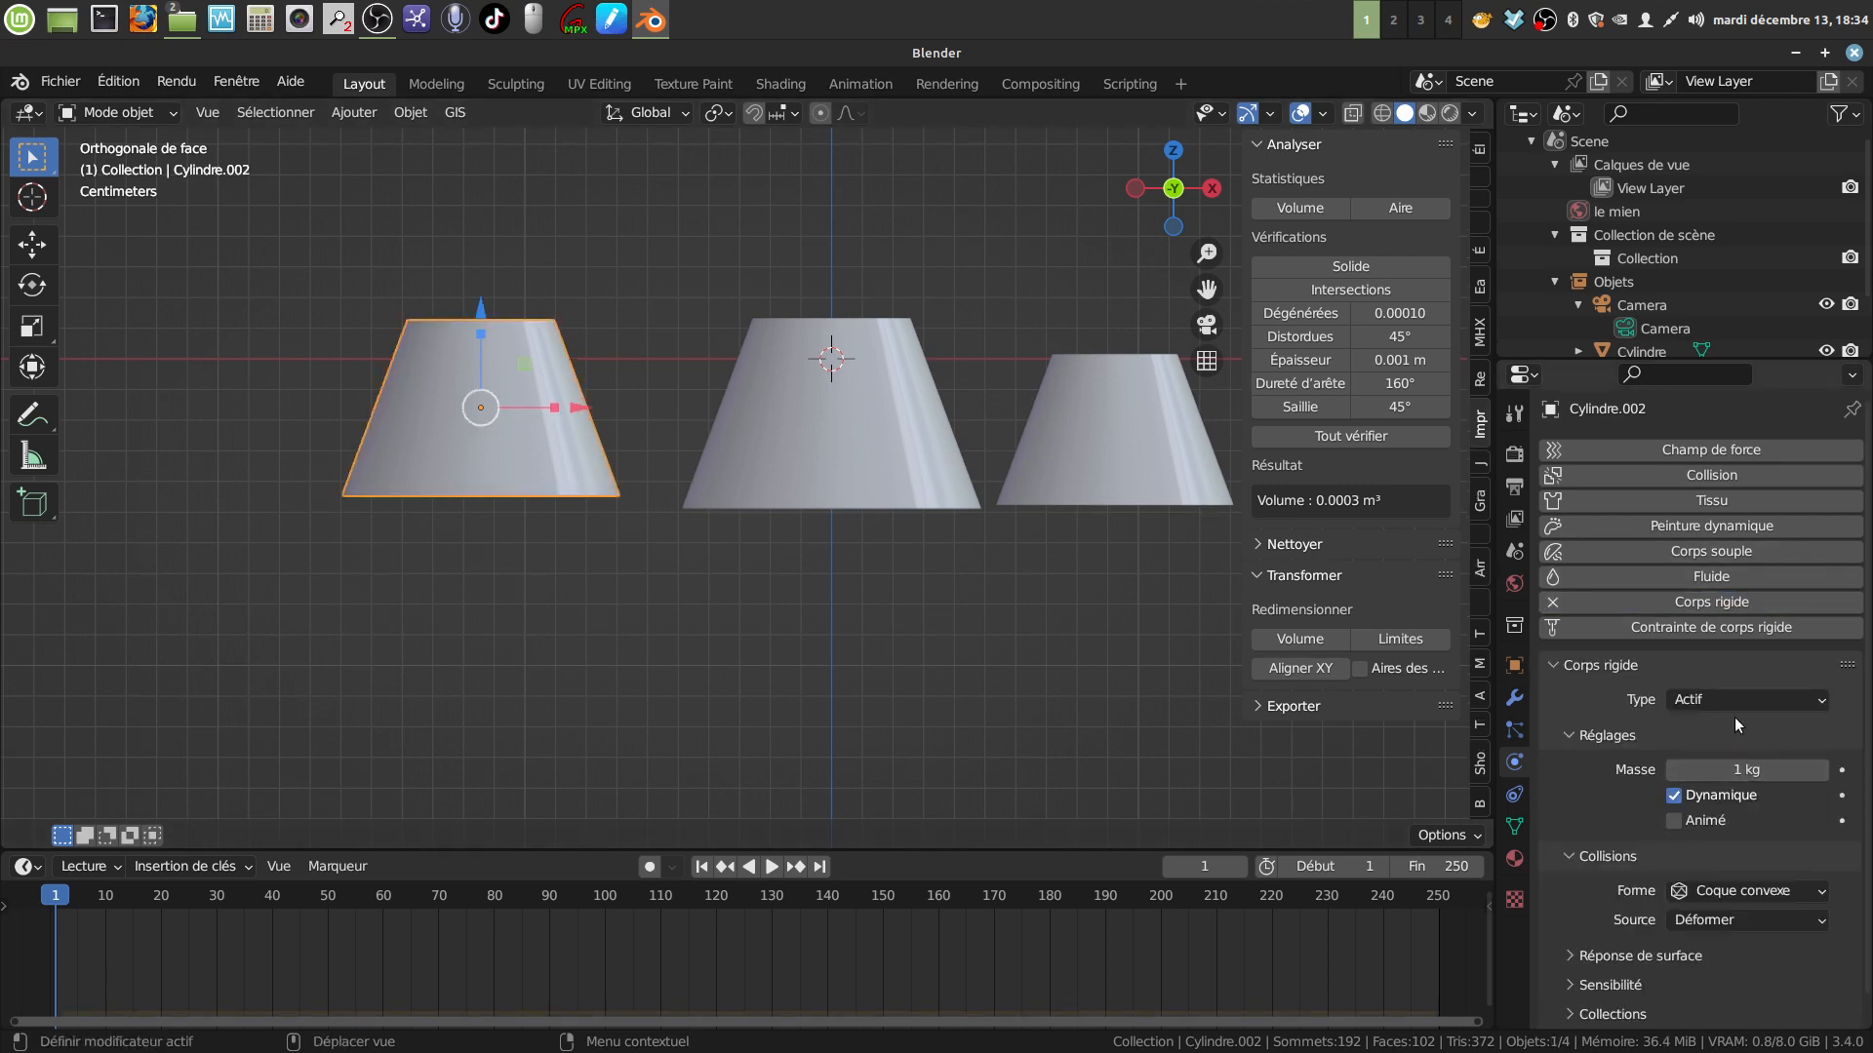
left_click(1814, 892)
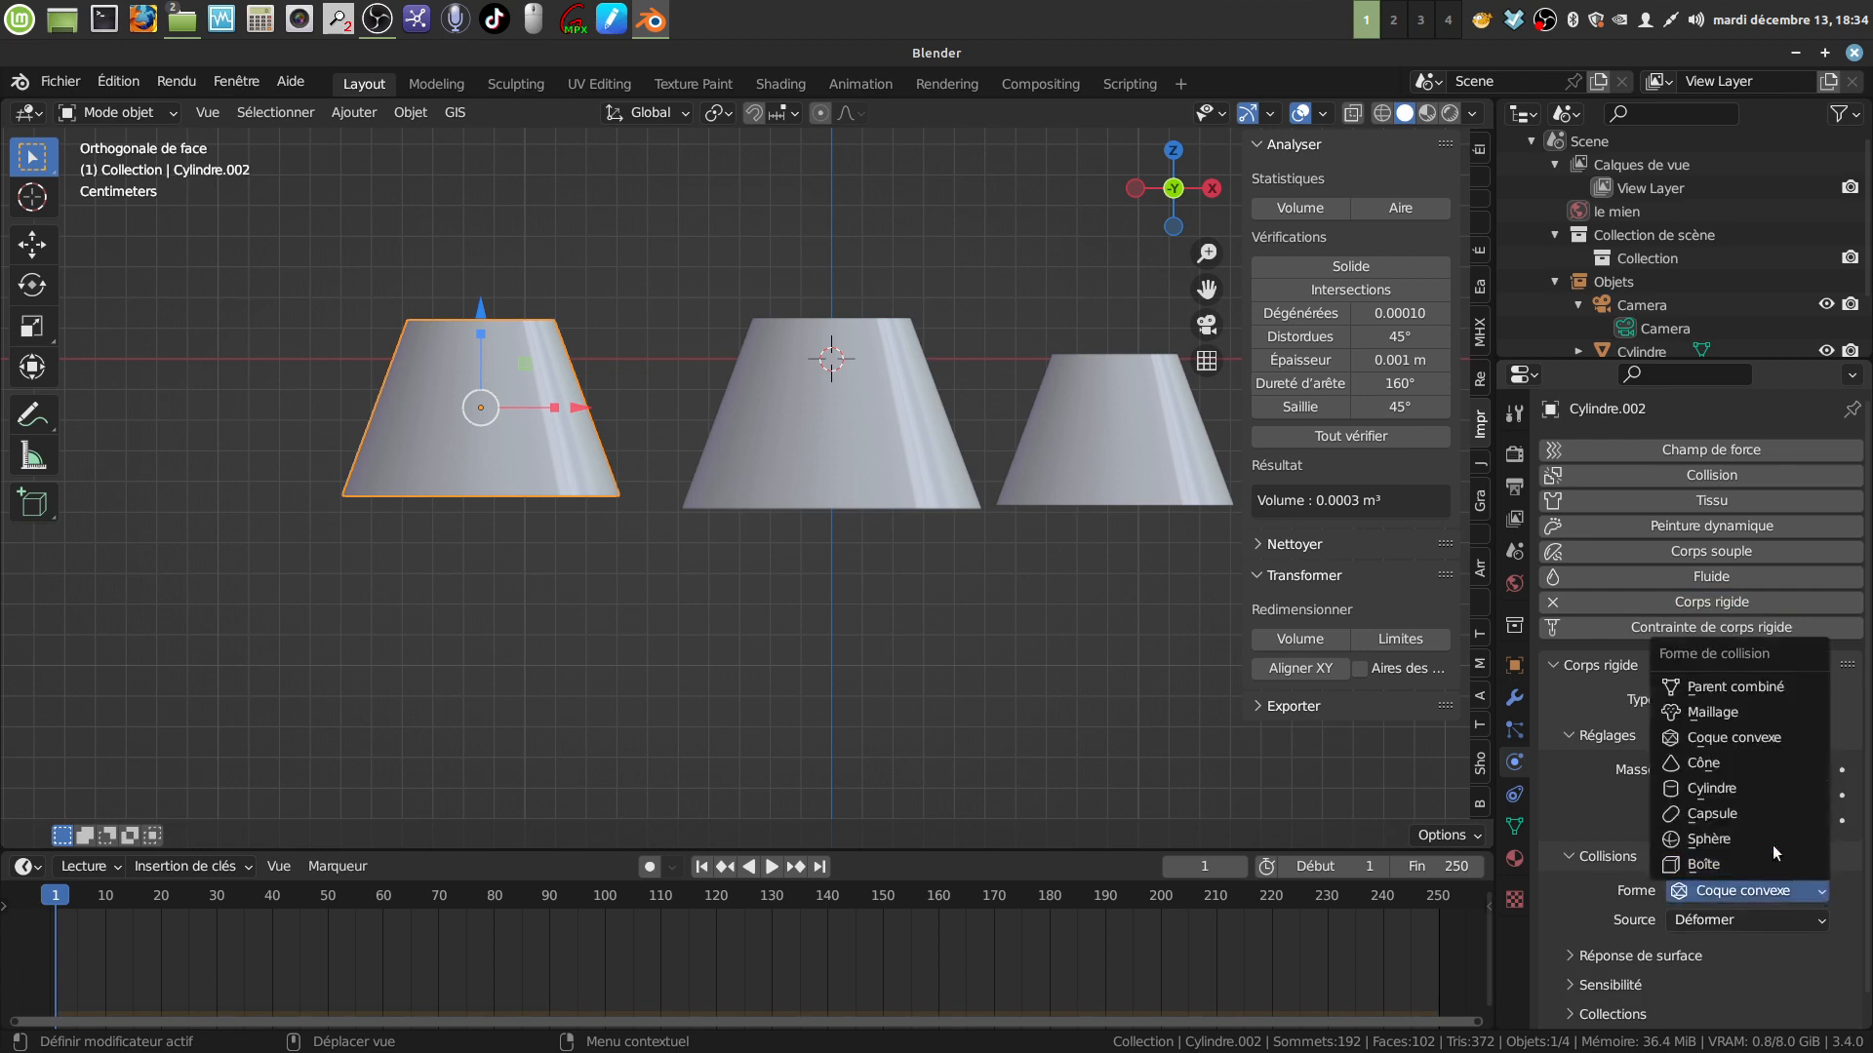
left_click(1717, 713)
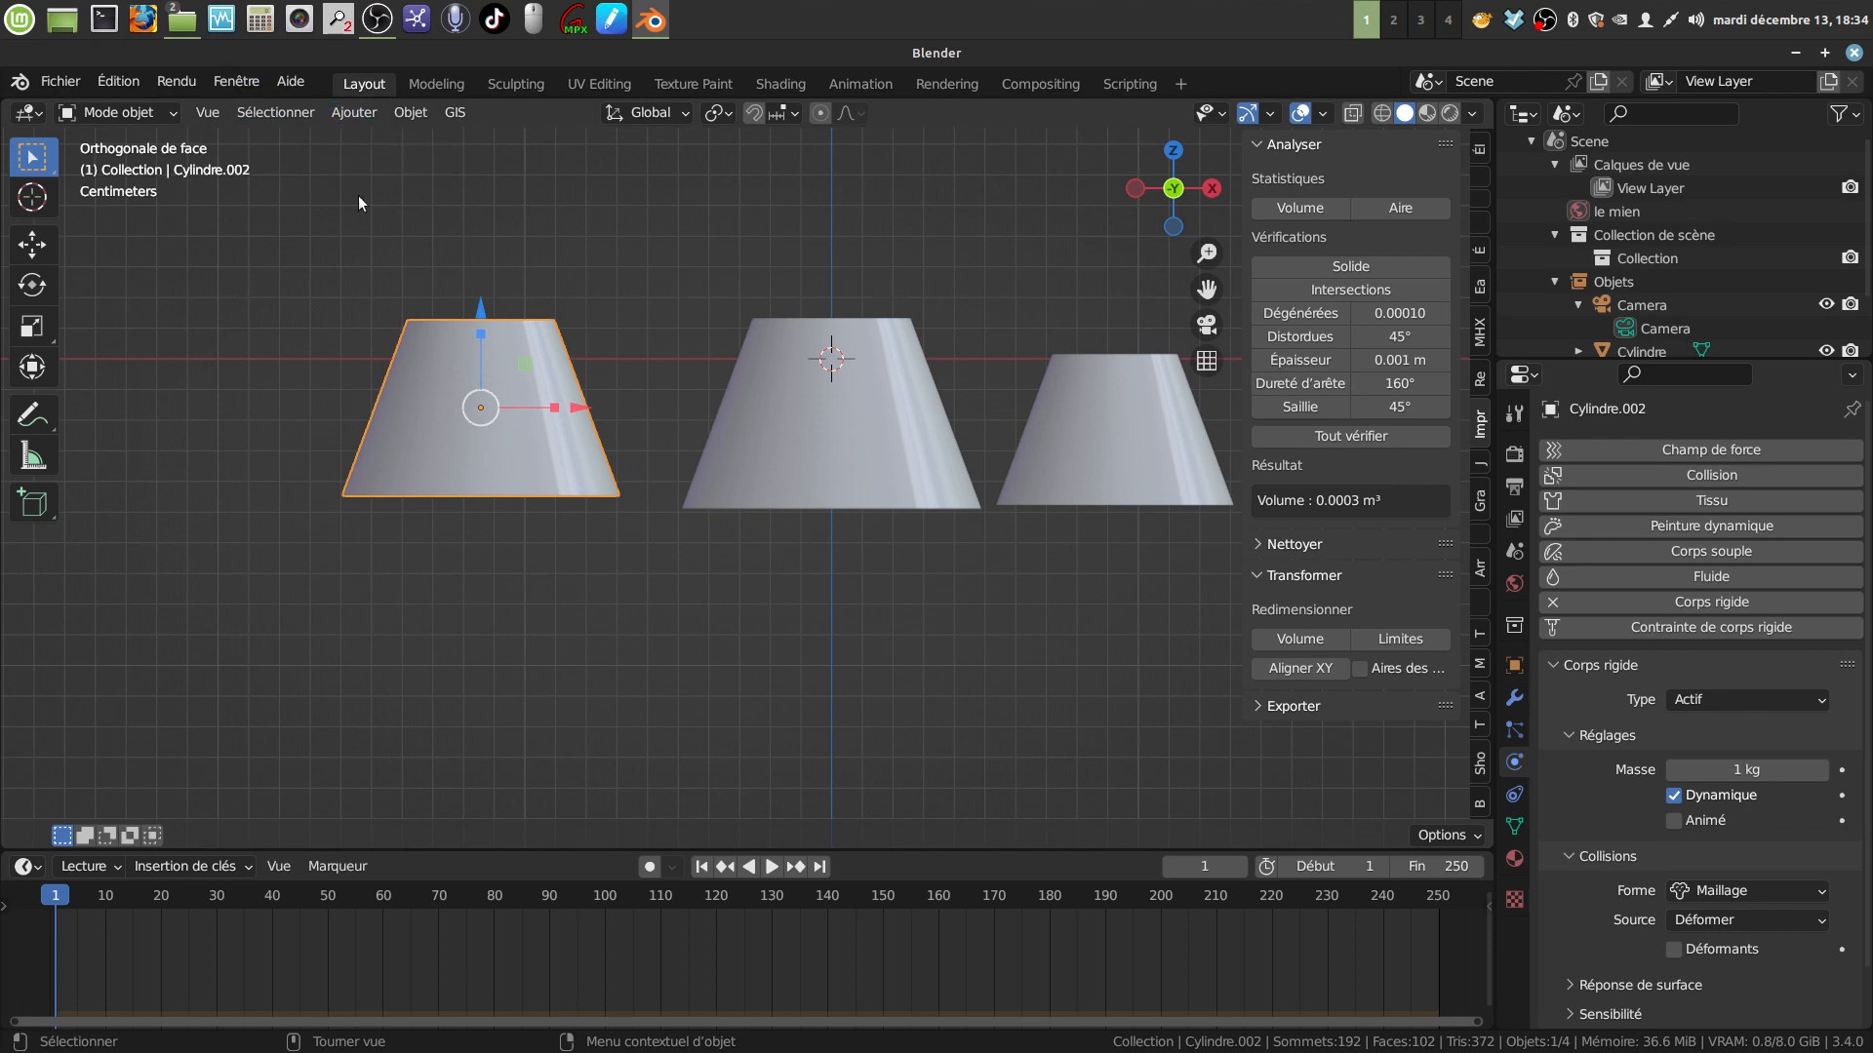
Calculate the resized cone's rigid body mass with the Bronze material preset and deselect the cone
left_click(402, 112)
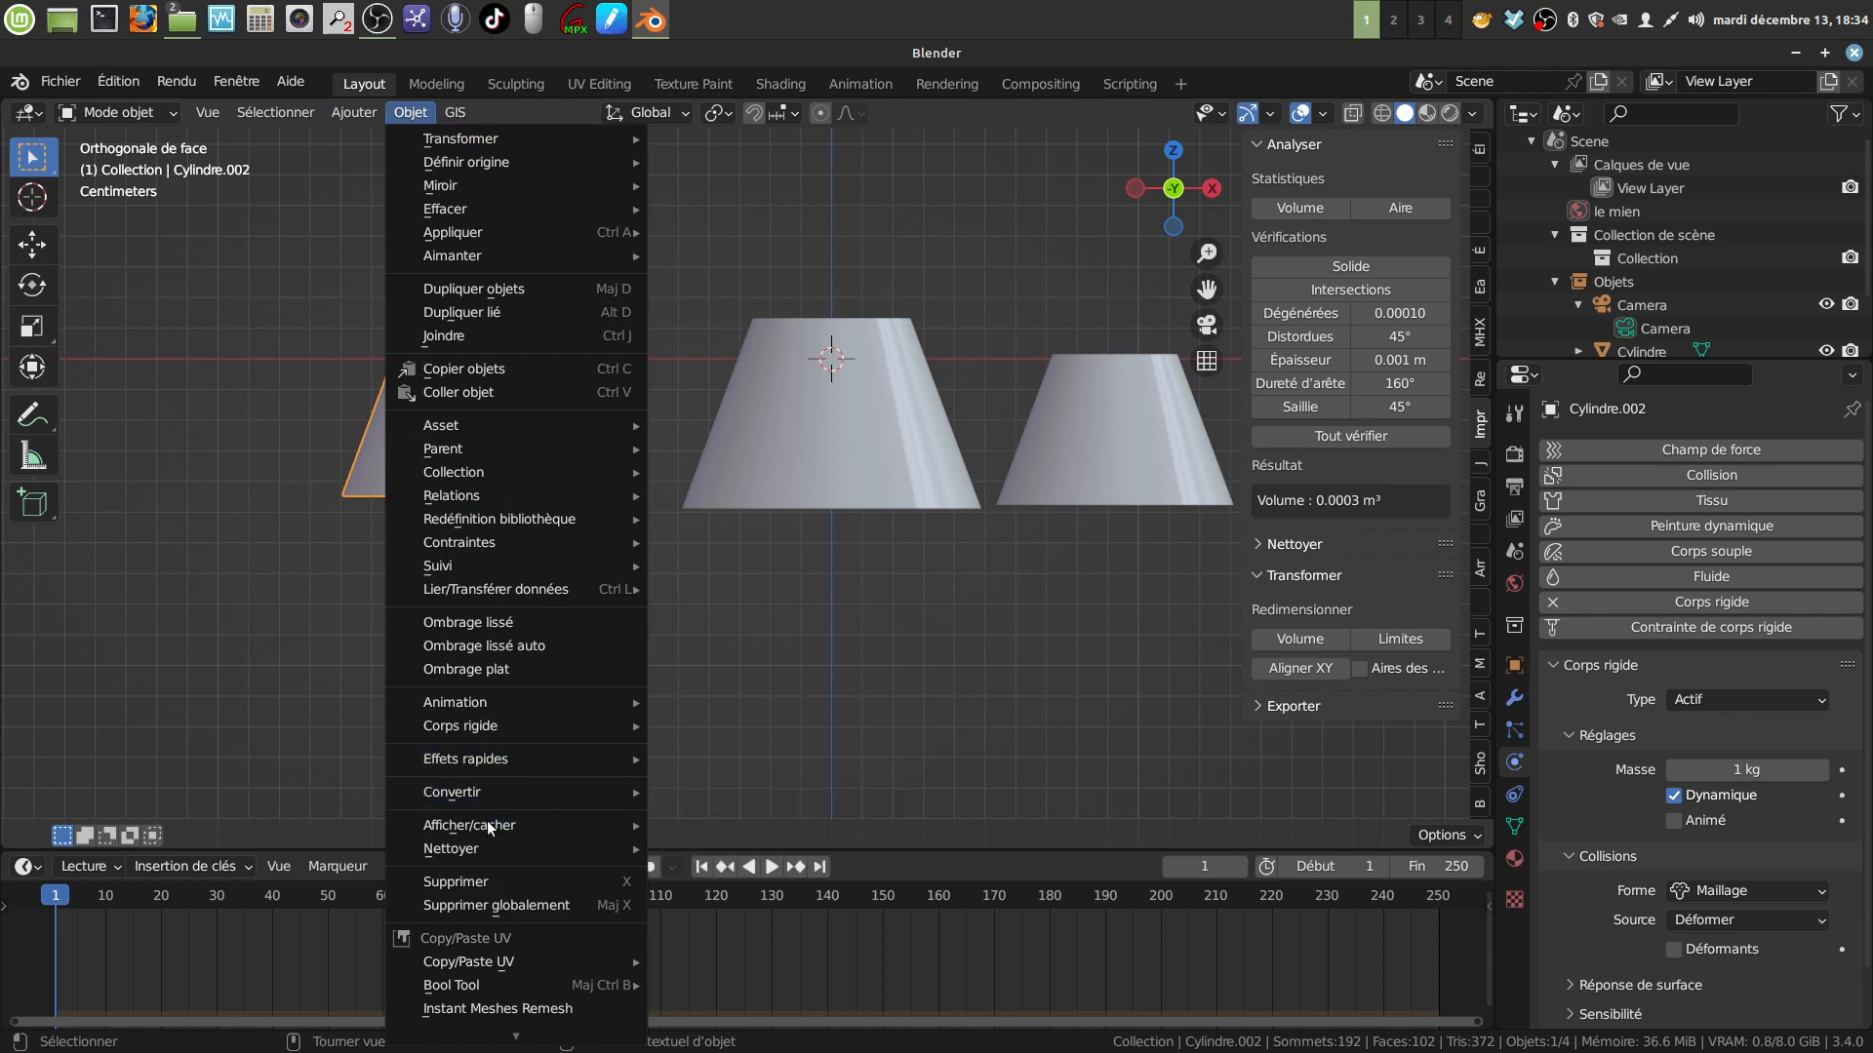
mouse_move(510, 726)
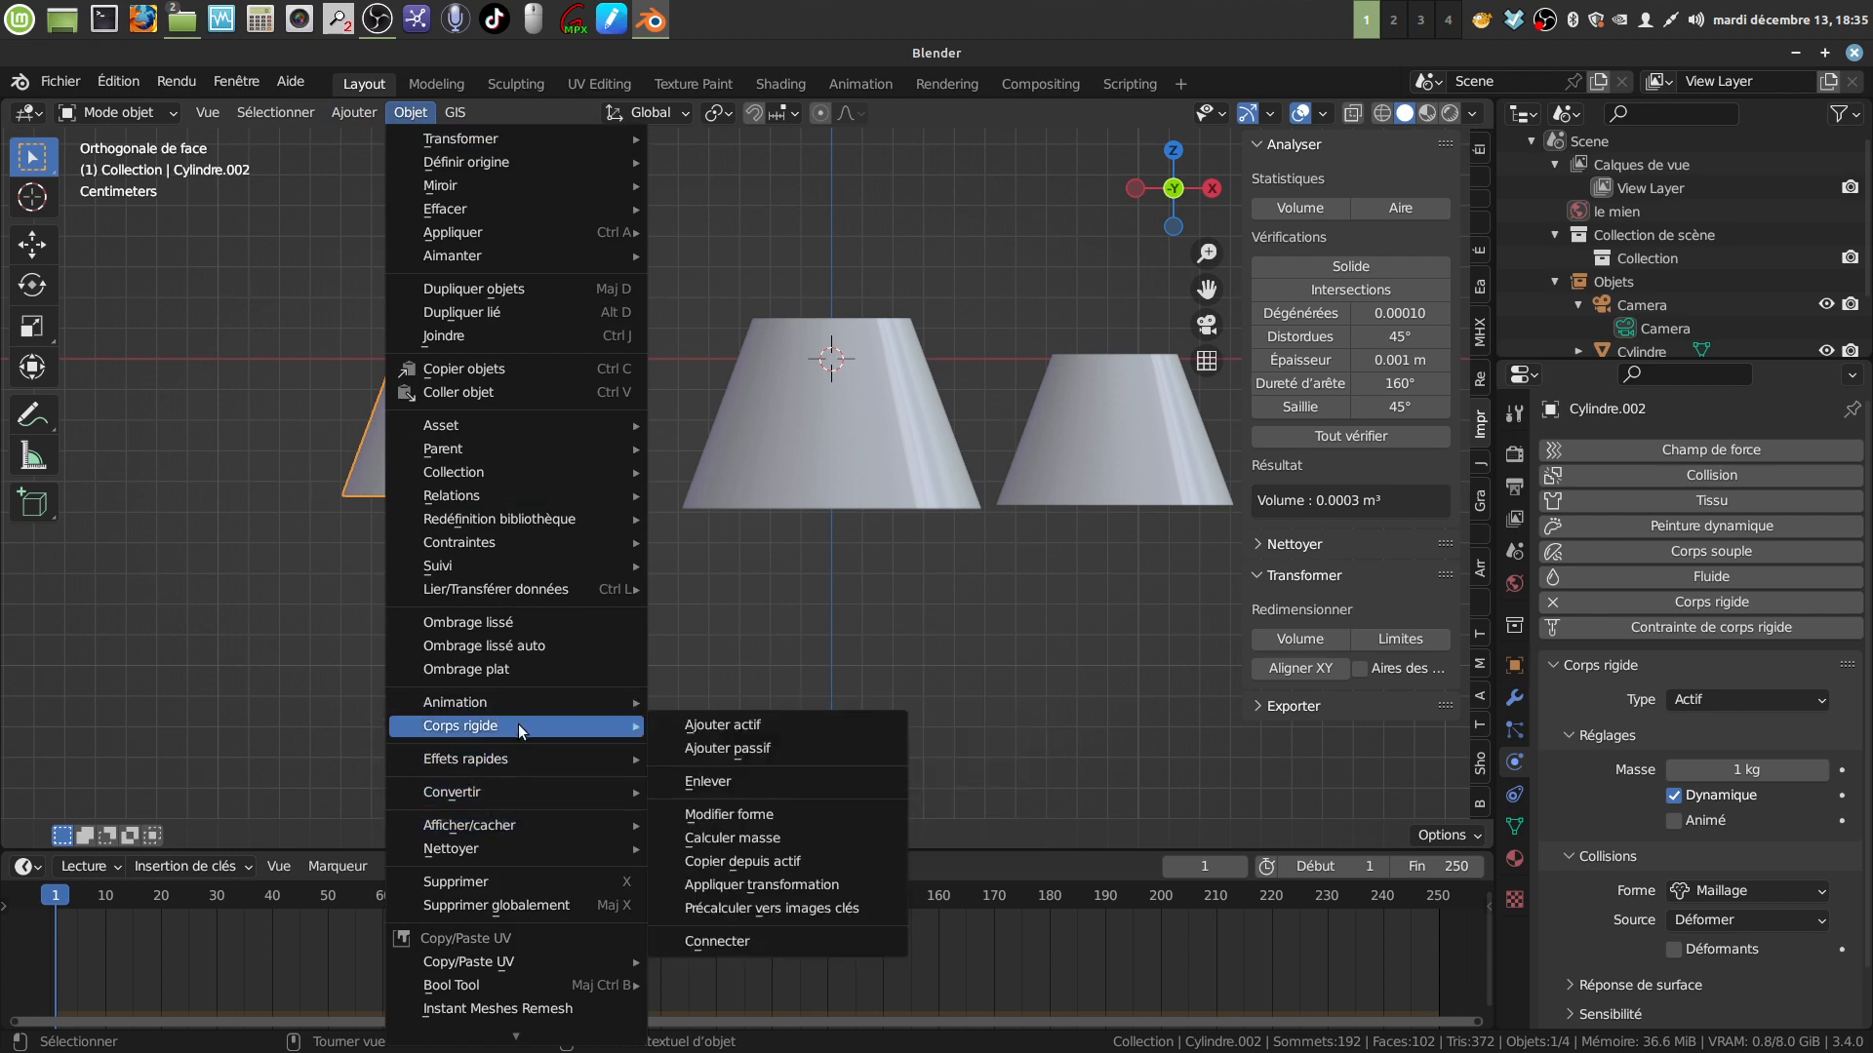
left_click(755, 840)
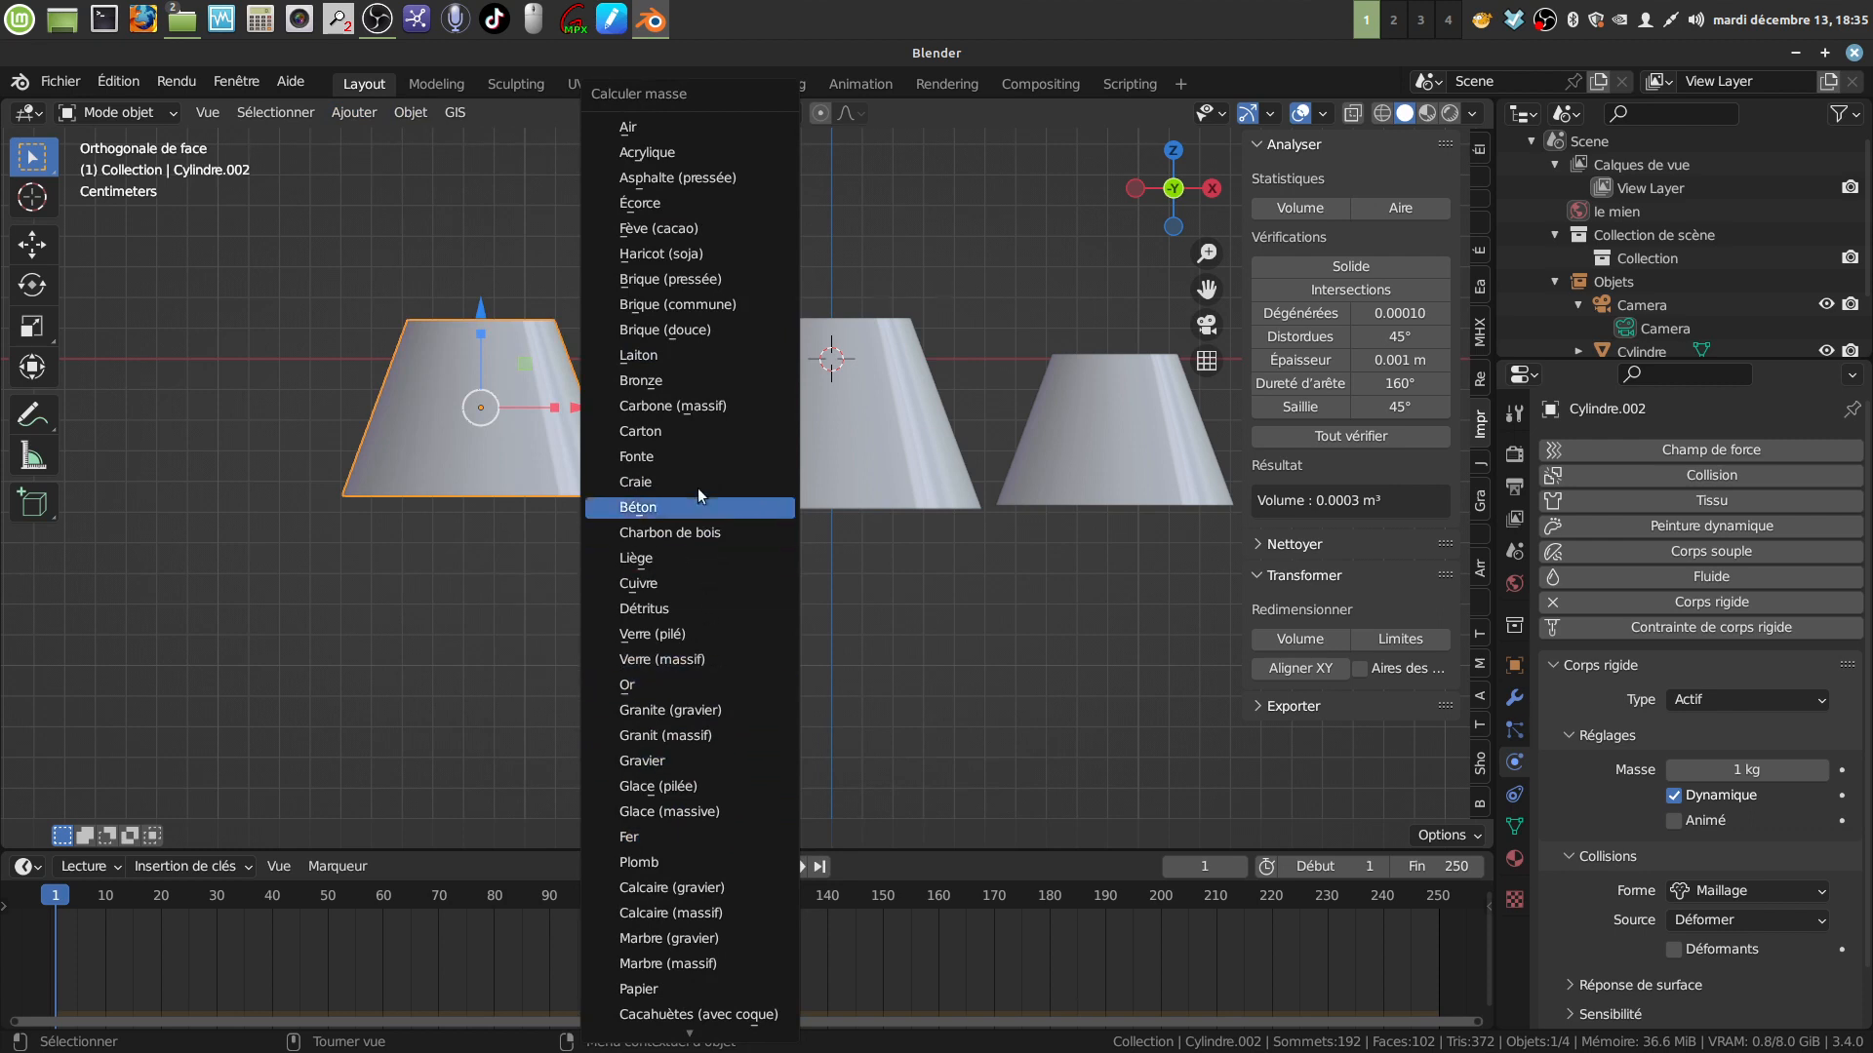
left_click(688, 378)
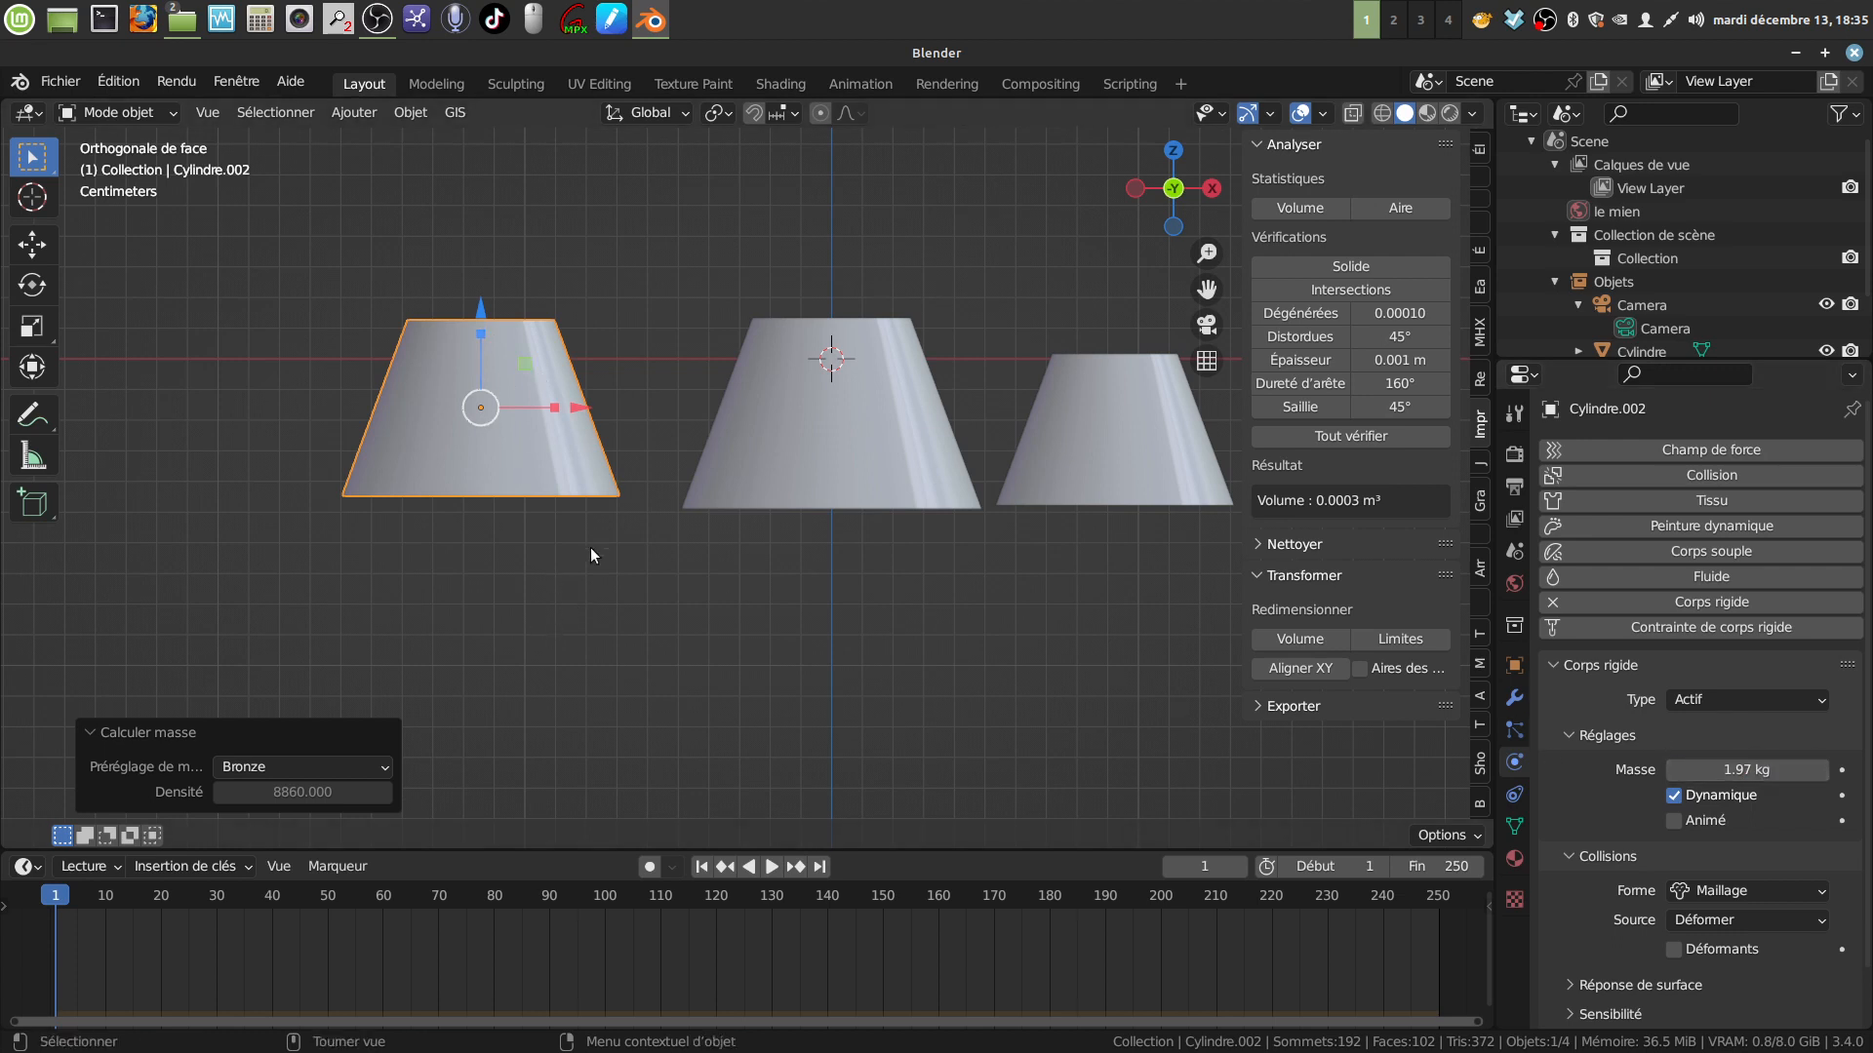
left_click(600, 583)
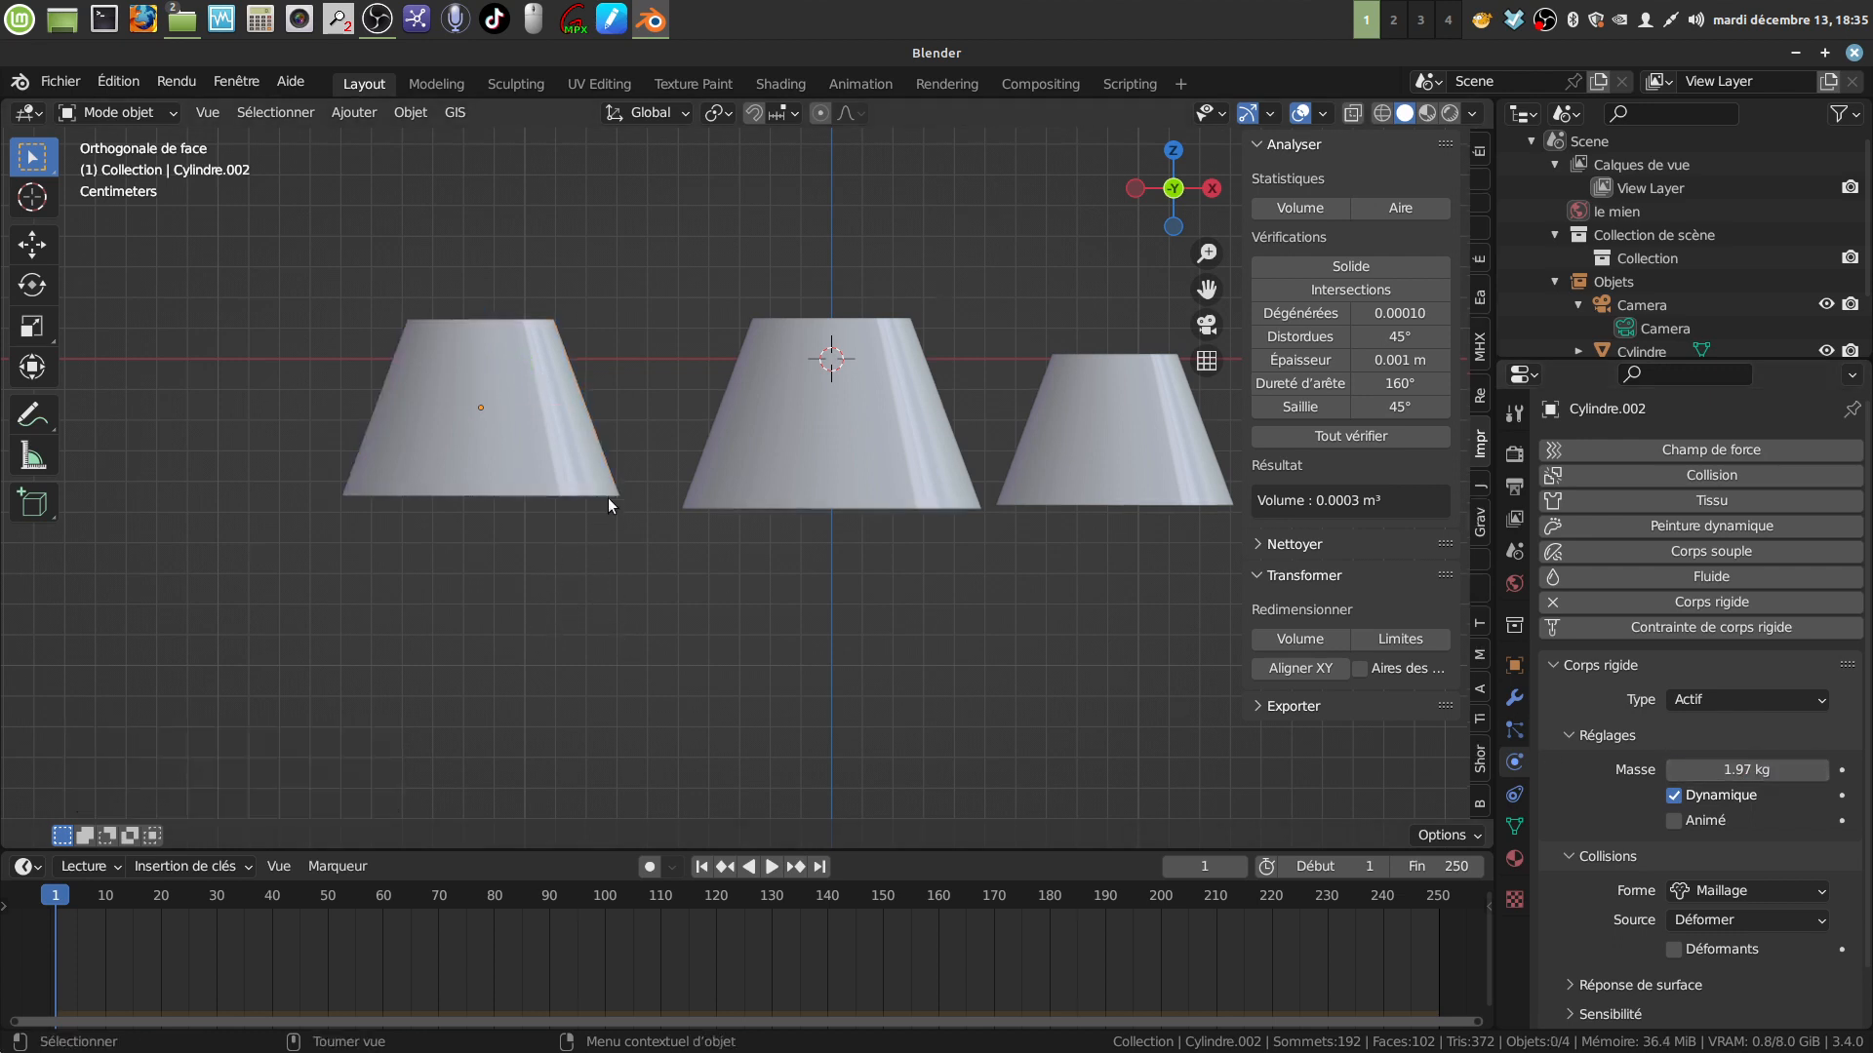
Examine the three cones from several angles to compare their relative sizes
middle_click_drag(607, 497, 659, 531)
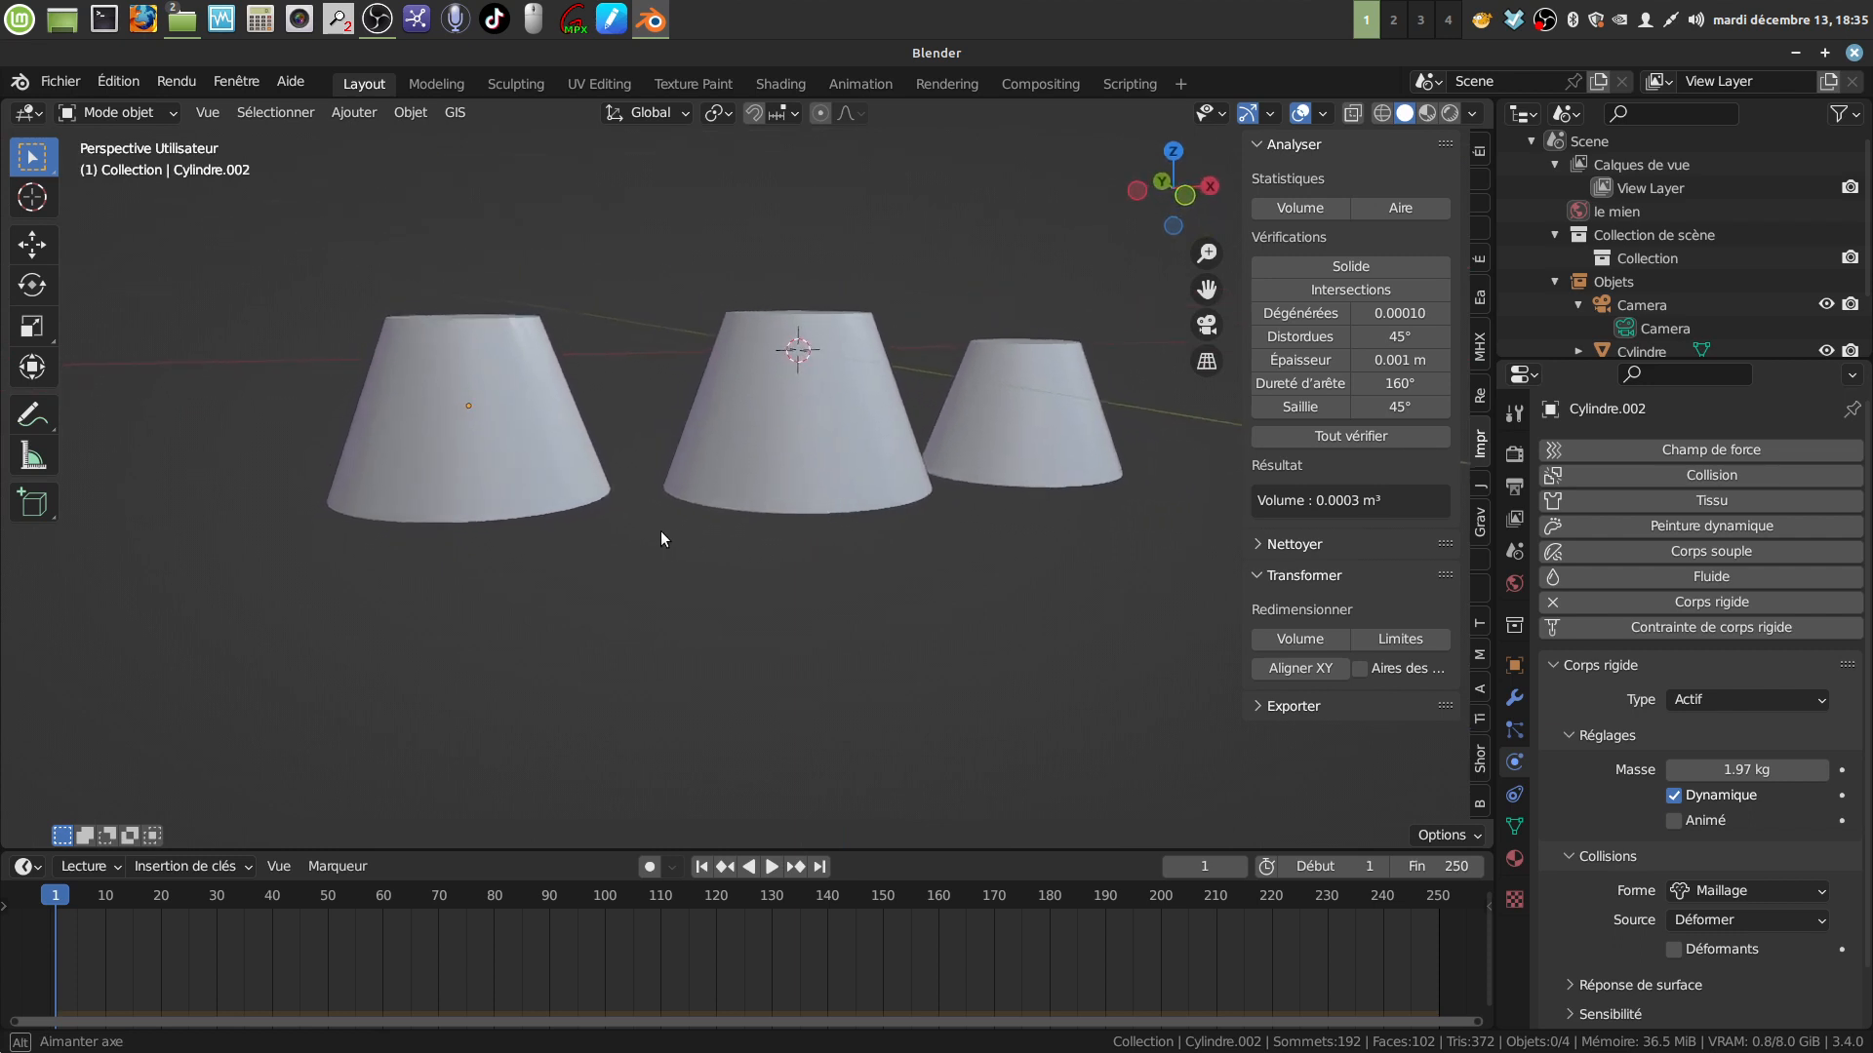
scroll(659, 531, "down", 2)
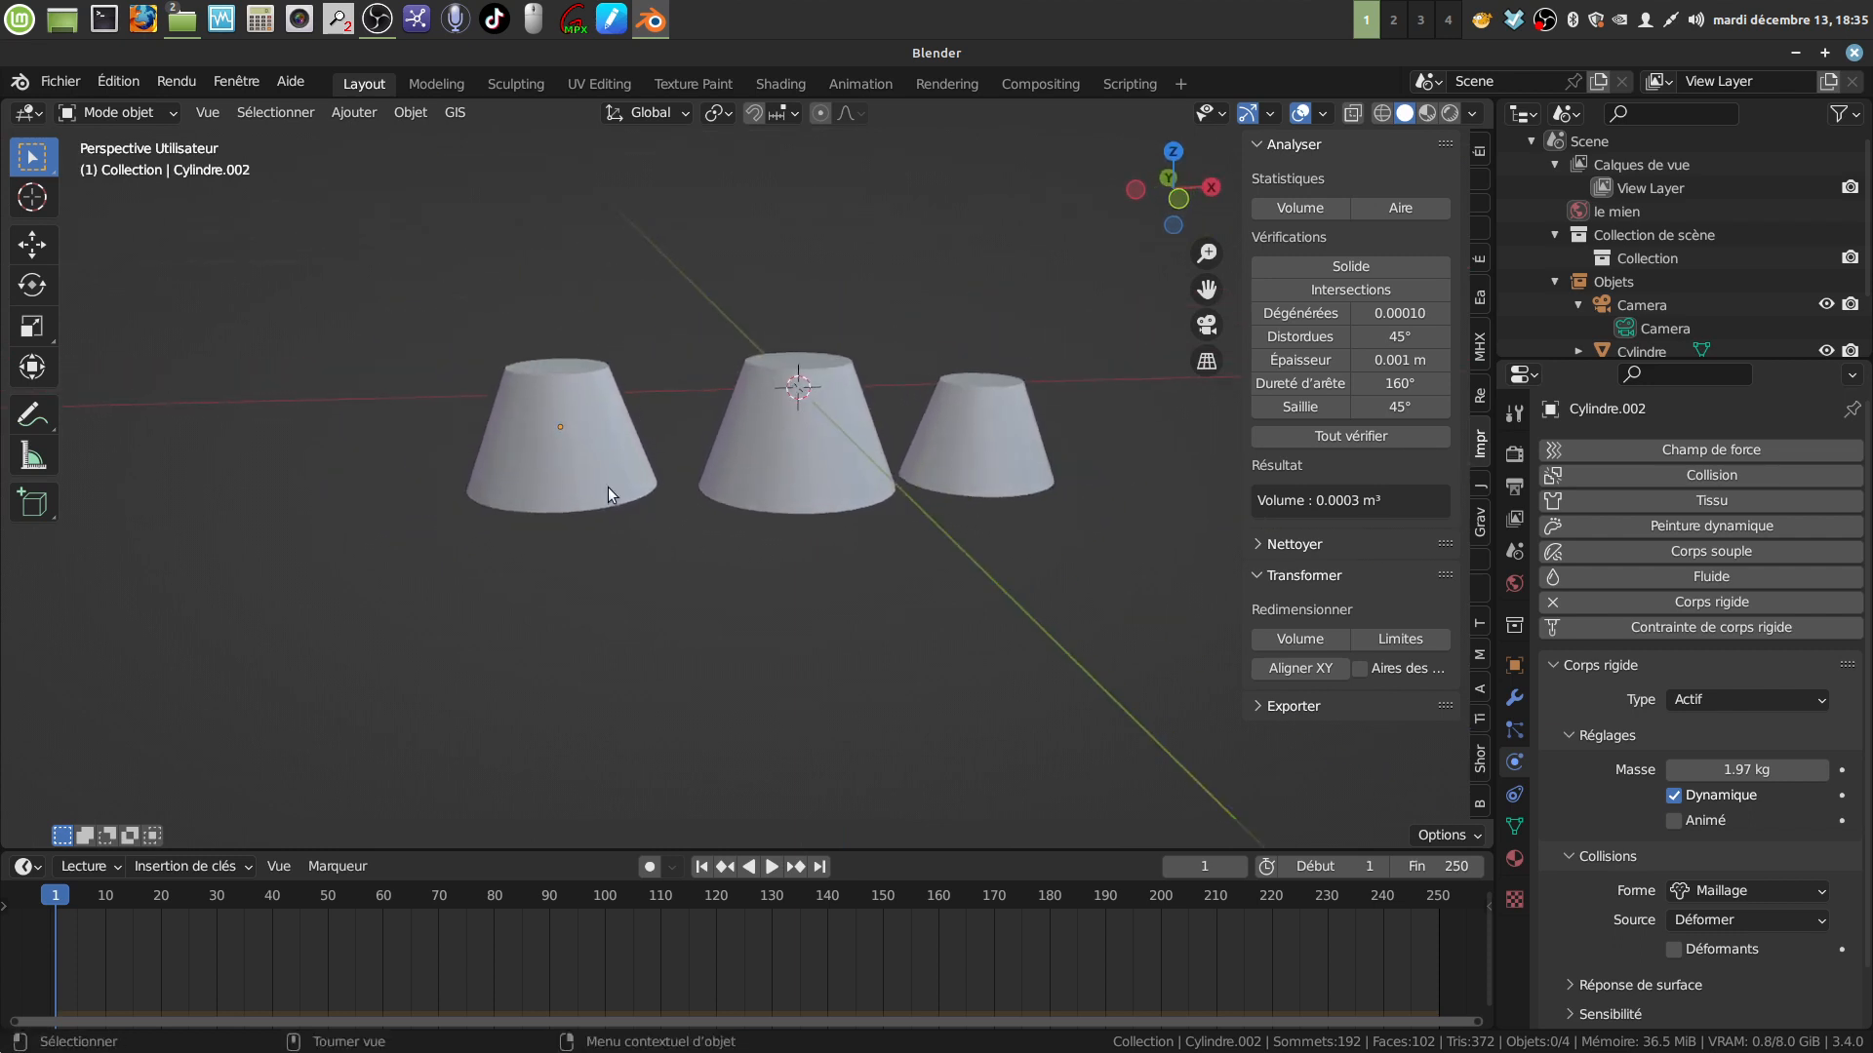
mouse_move(607, 487)
middle_mouse_down()
mouse_move(583, 443)
mouse_move(593, 478)
mouse_move(636, 430)
mouse_move(605, 507)
mouse_move(687, 501)
mouse_move(542, 483)
mouse_move(544, 461)
mouse_move(640, 472)
middle_mouse_up()
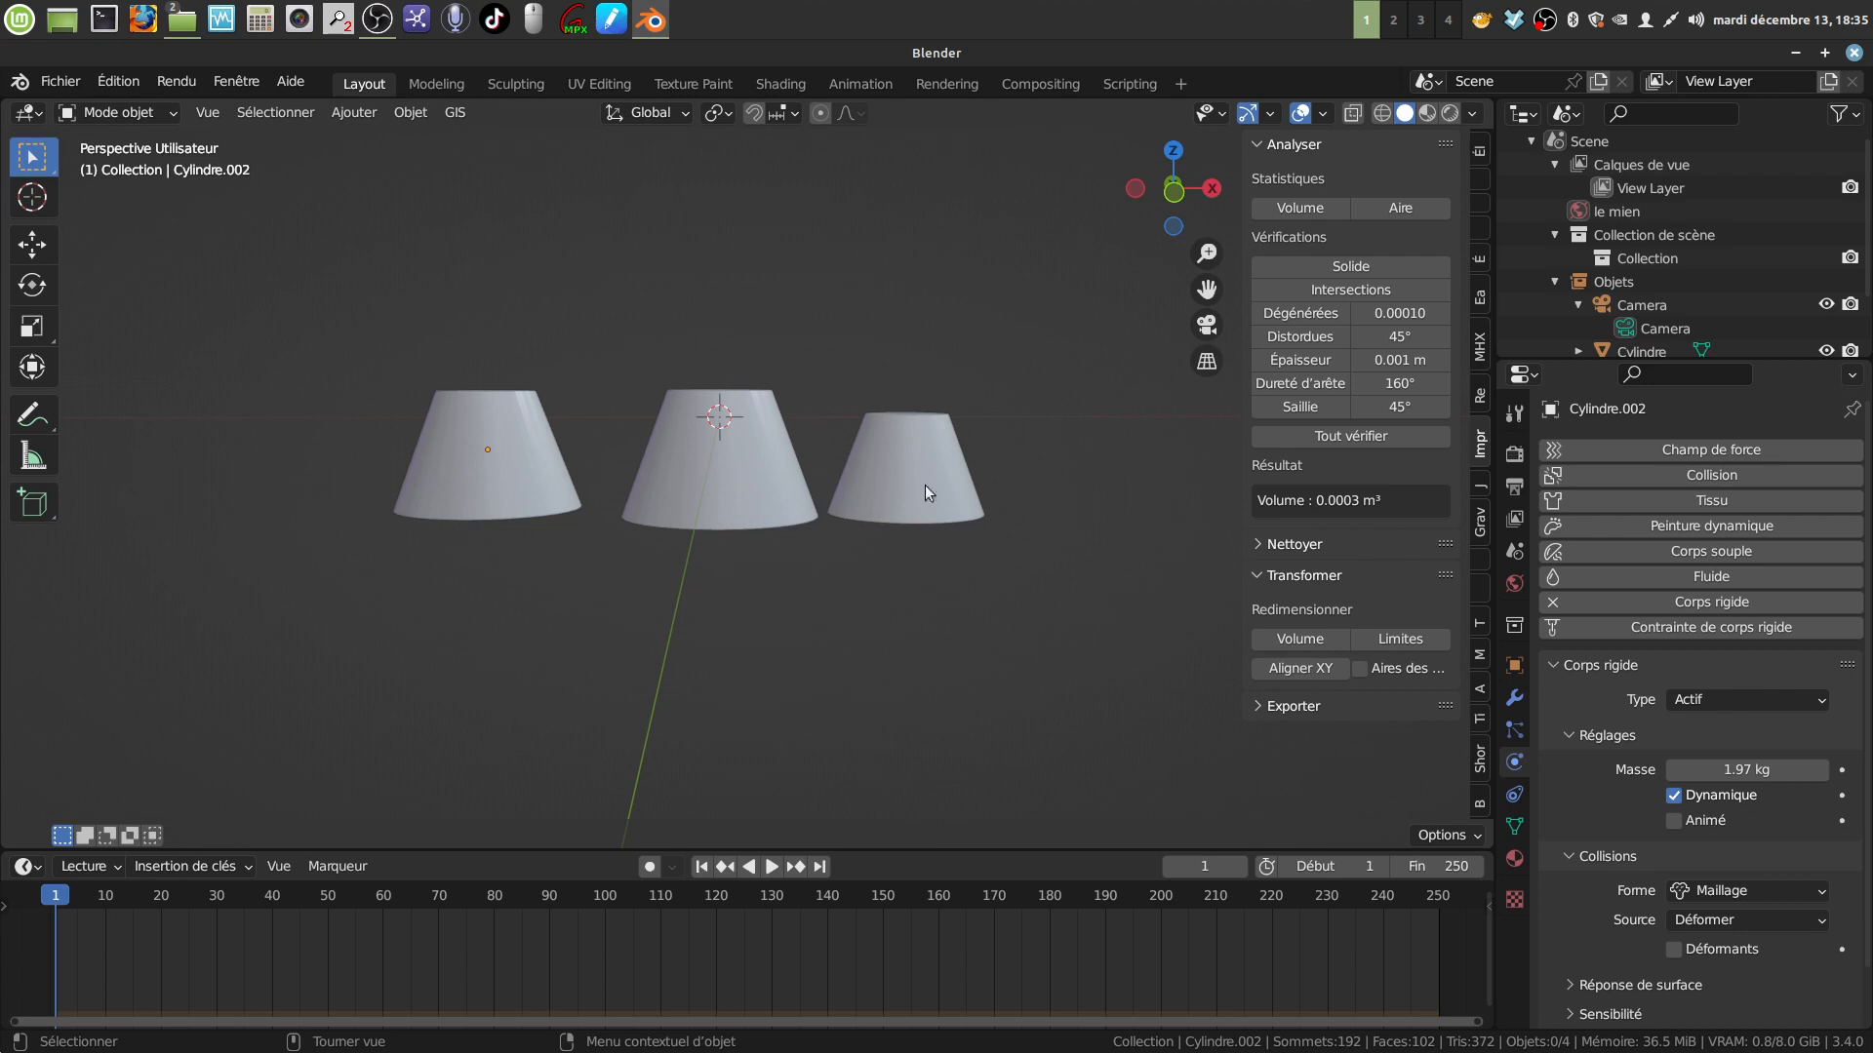
middle_click_drag(1001, 559, 991, 552)
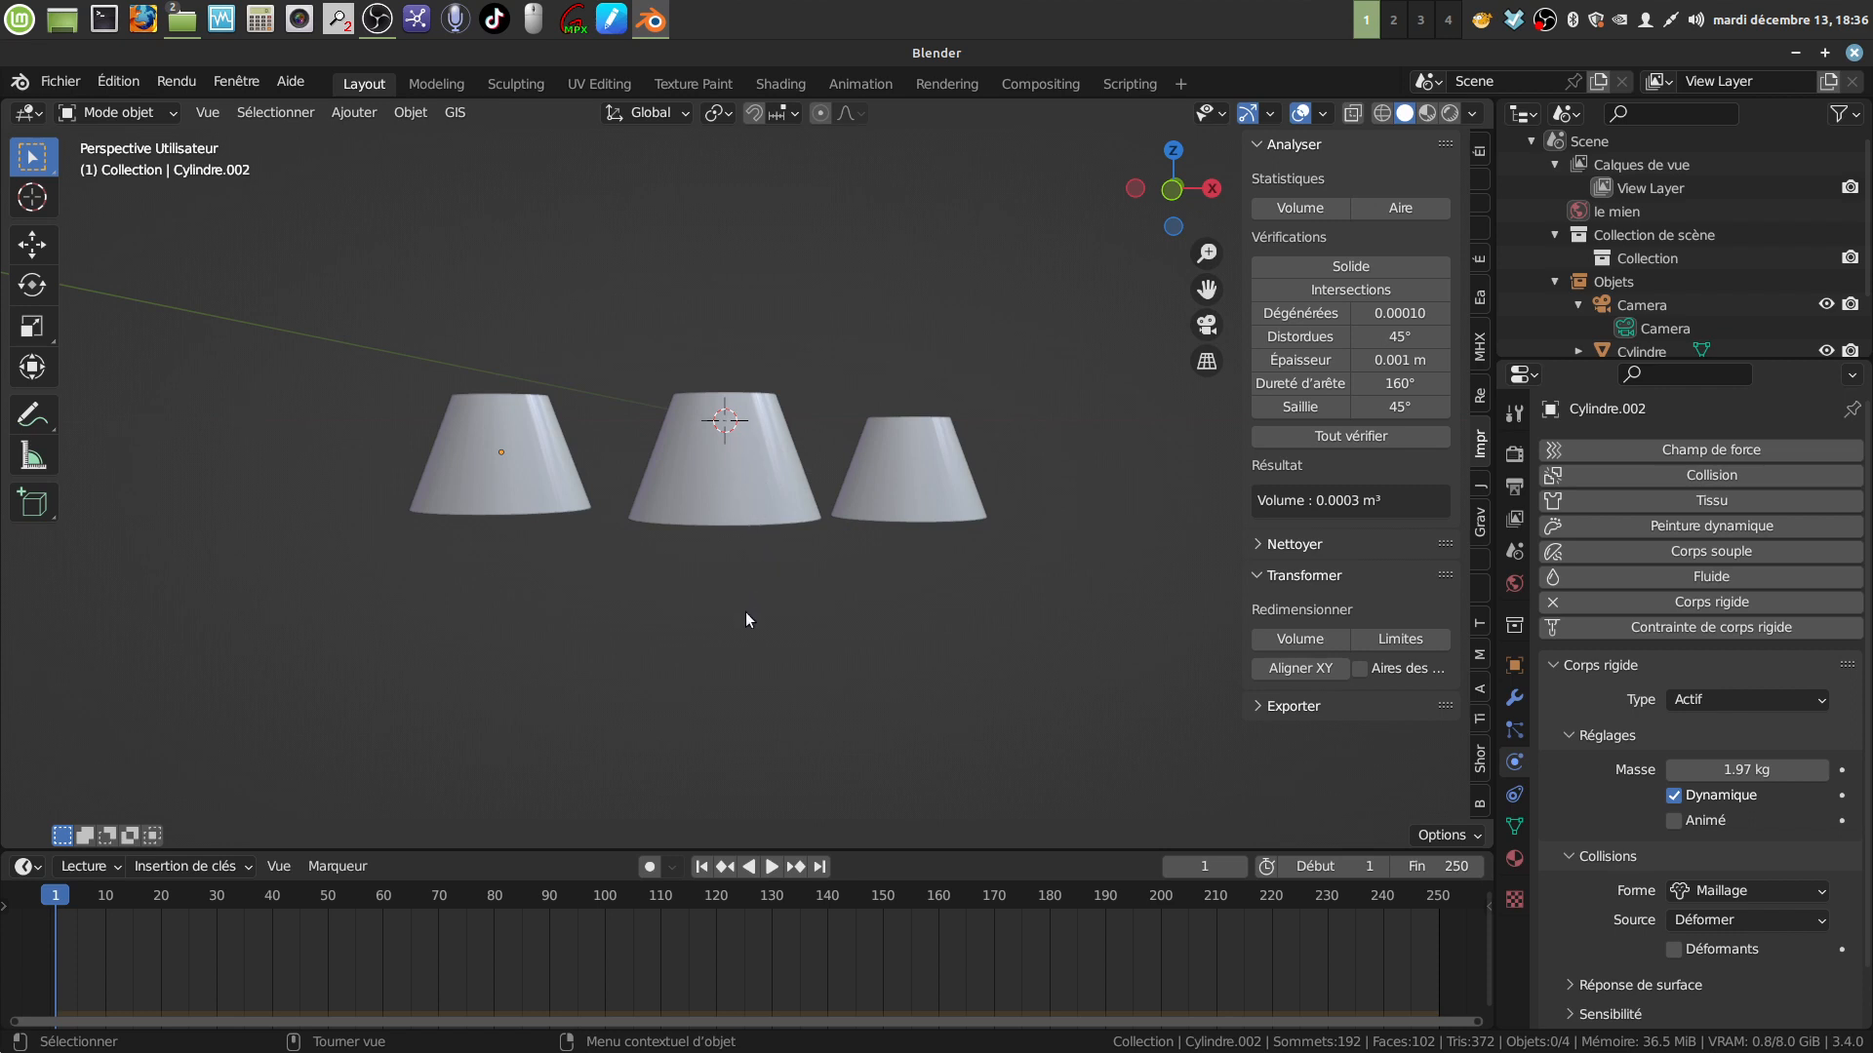
middle_click_drag(852, 552, 790, 560)
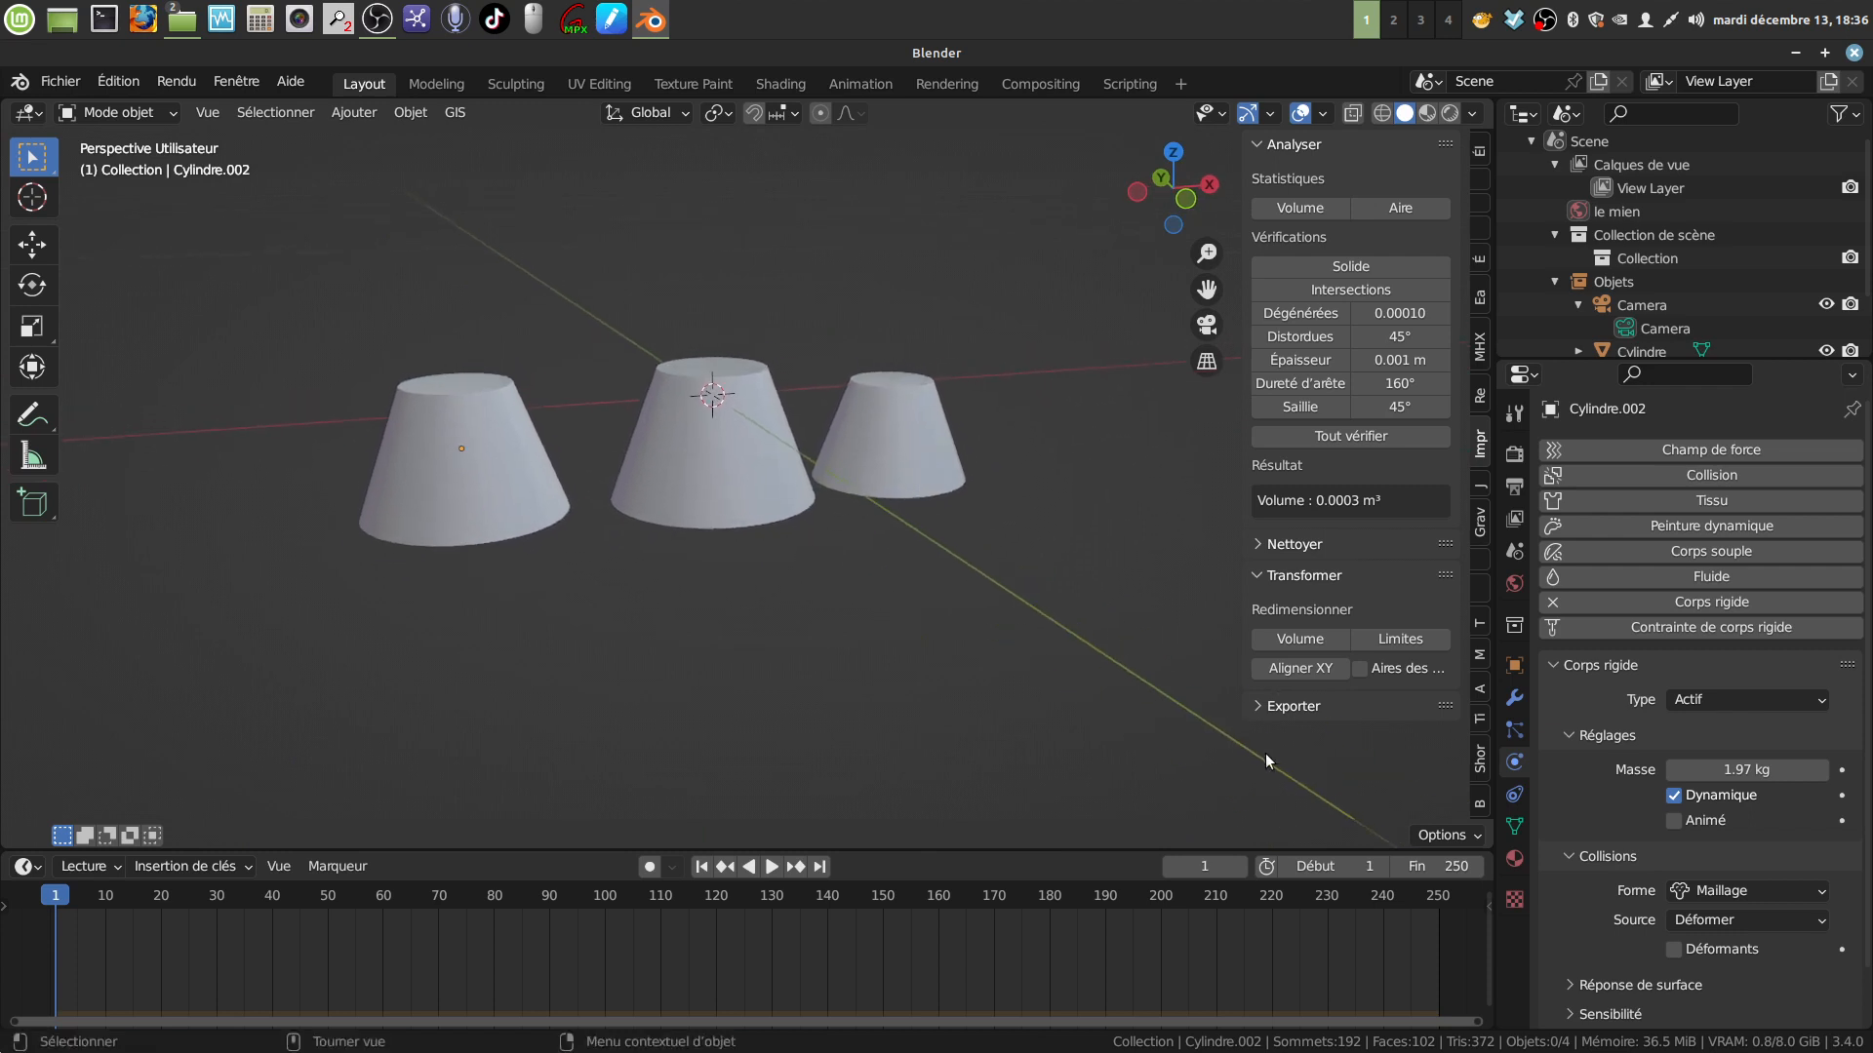
middle_click_drag(887, 502, 921, 560)
scroll(921, 560, "down", 3)
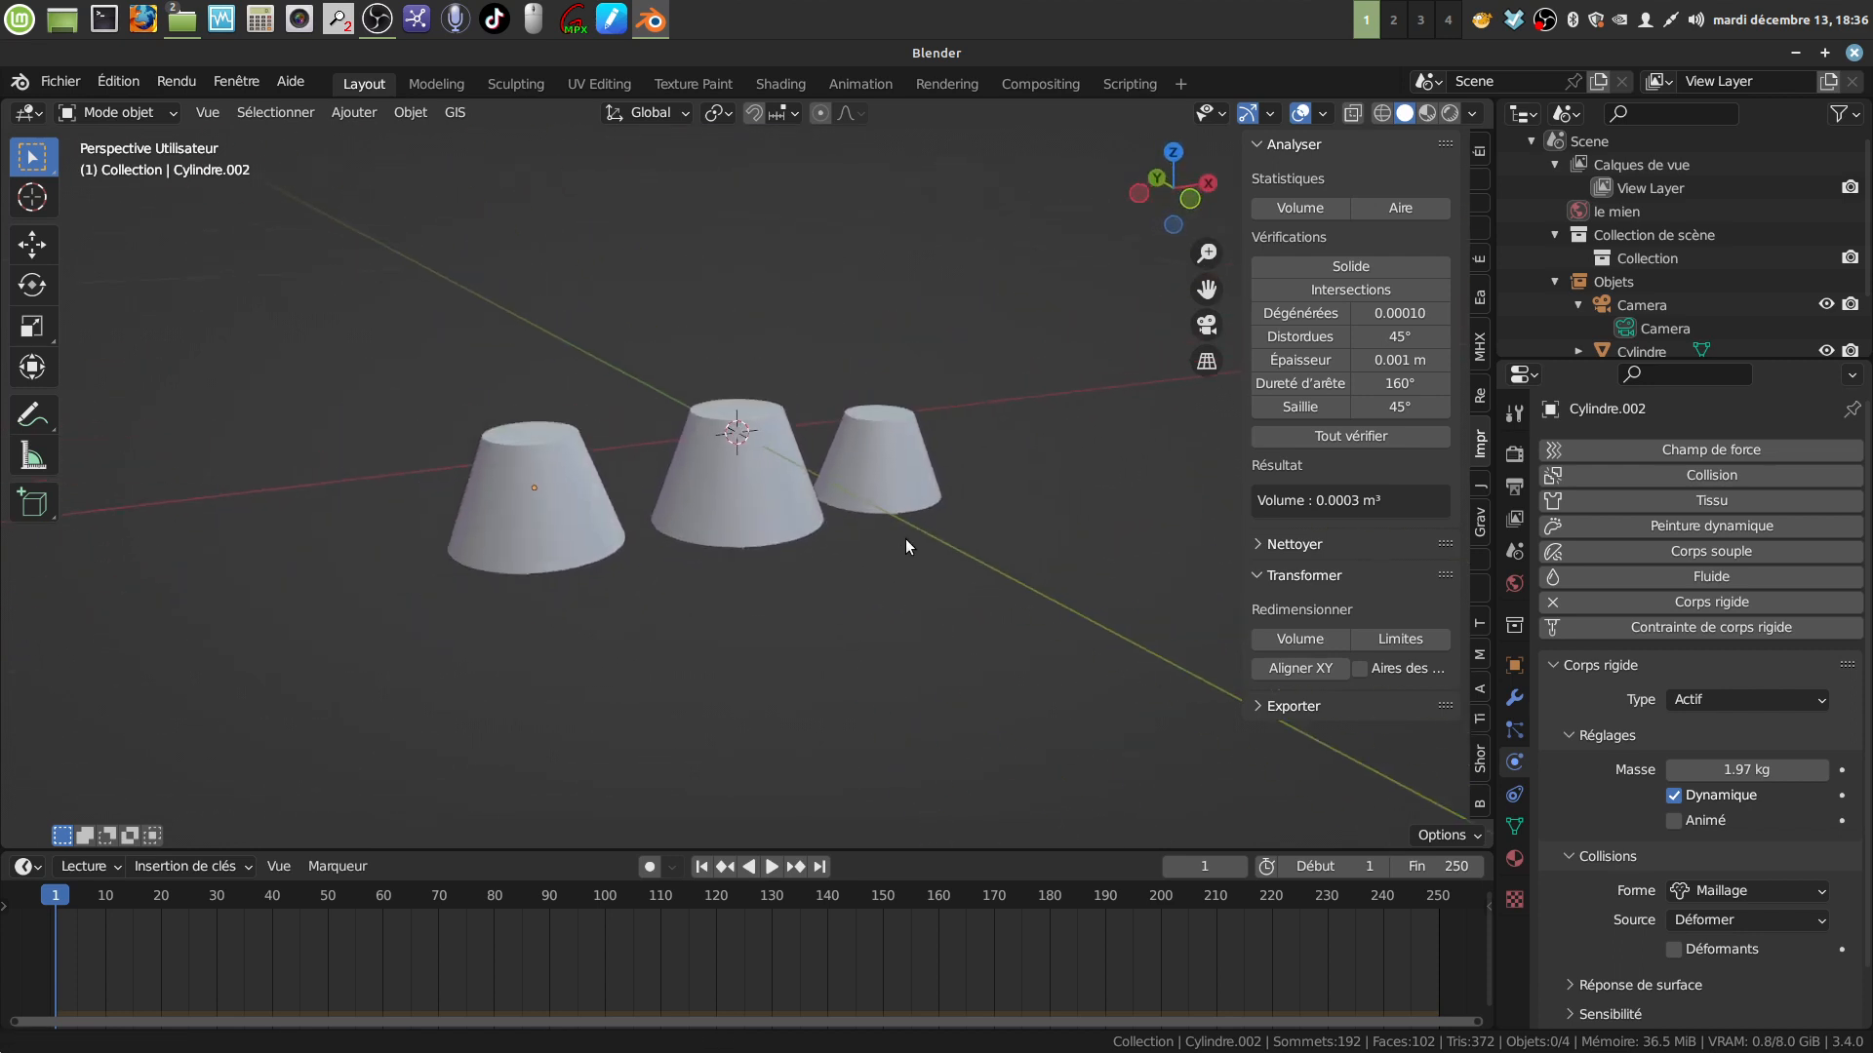
middle_click_drag(927, 640, 799, 701)
scroll(887, 617, "up", 3)
scroll(886, 614, "down", 1)
scroll(814, 664, "up", 1)
scroll(835, 673, "up", 2)
scroll(834, 682, "down", 3)
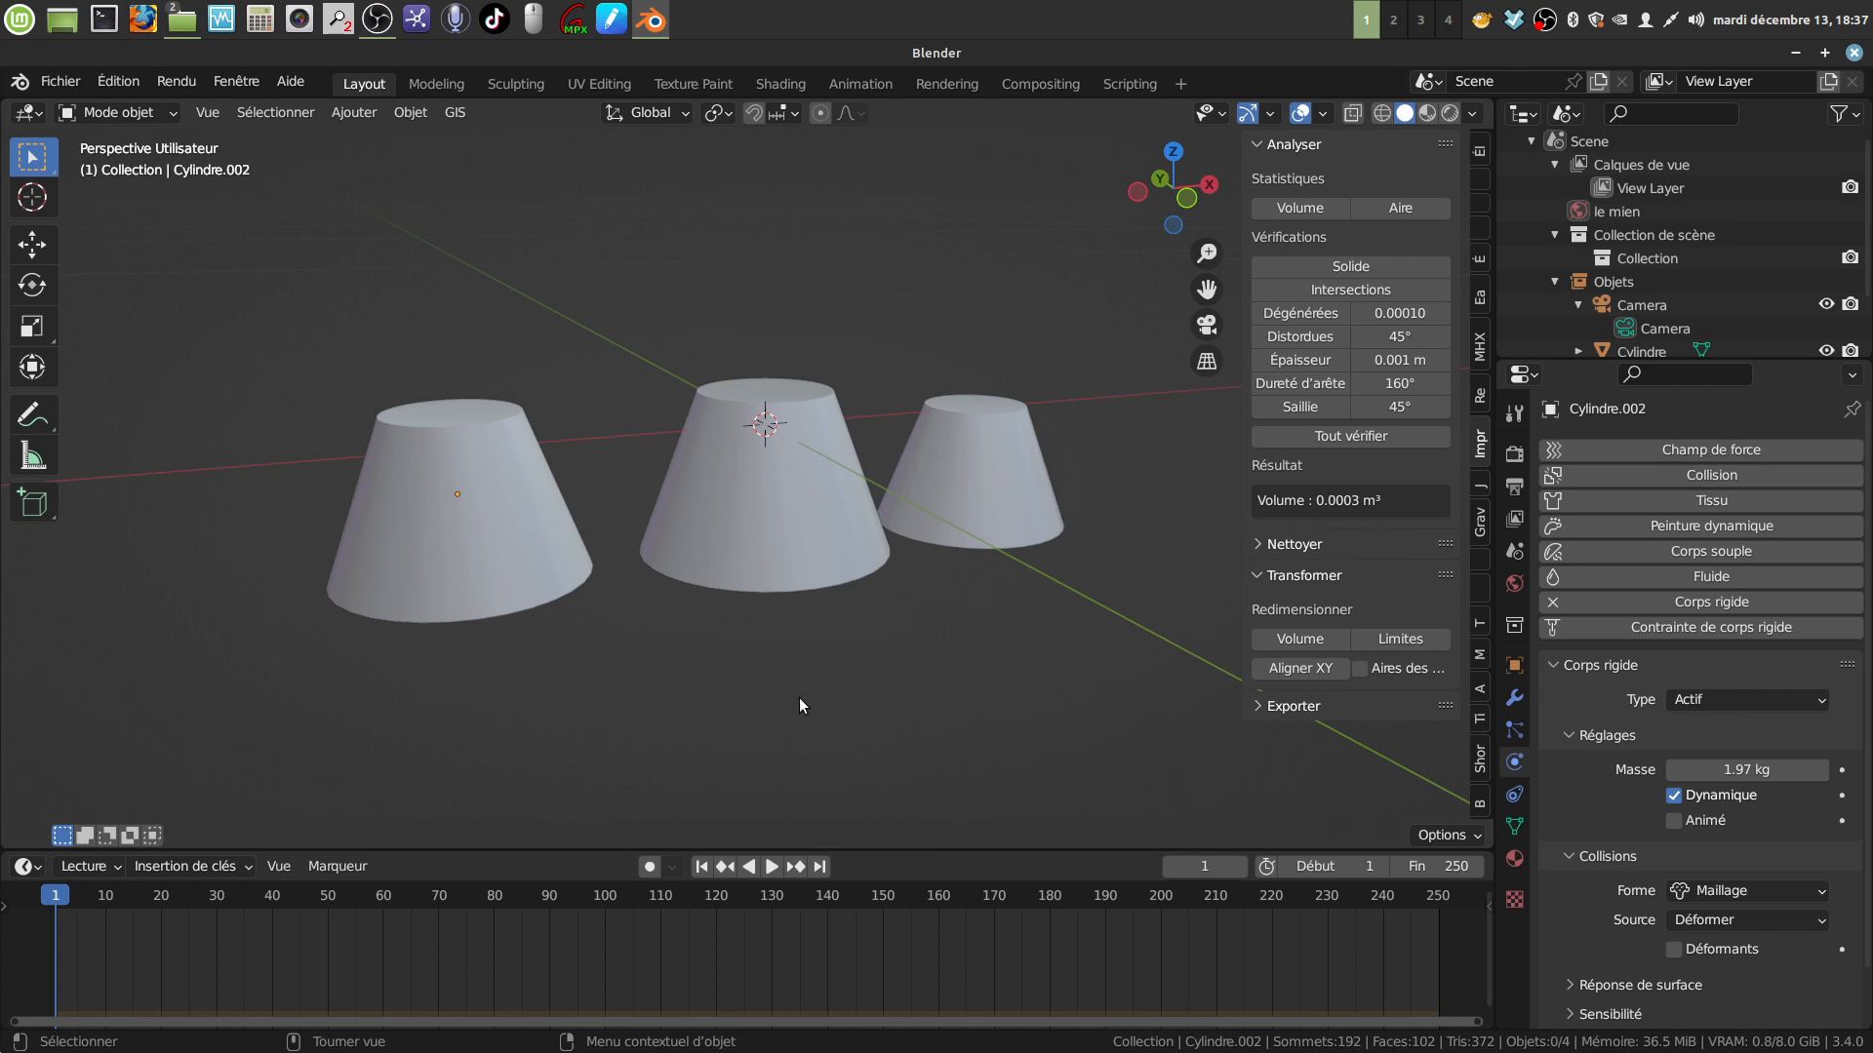
middle_click_drag(802, 708, 853, 667)
scroll(839, 634, "up", 2)
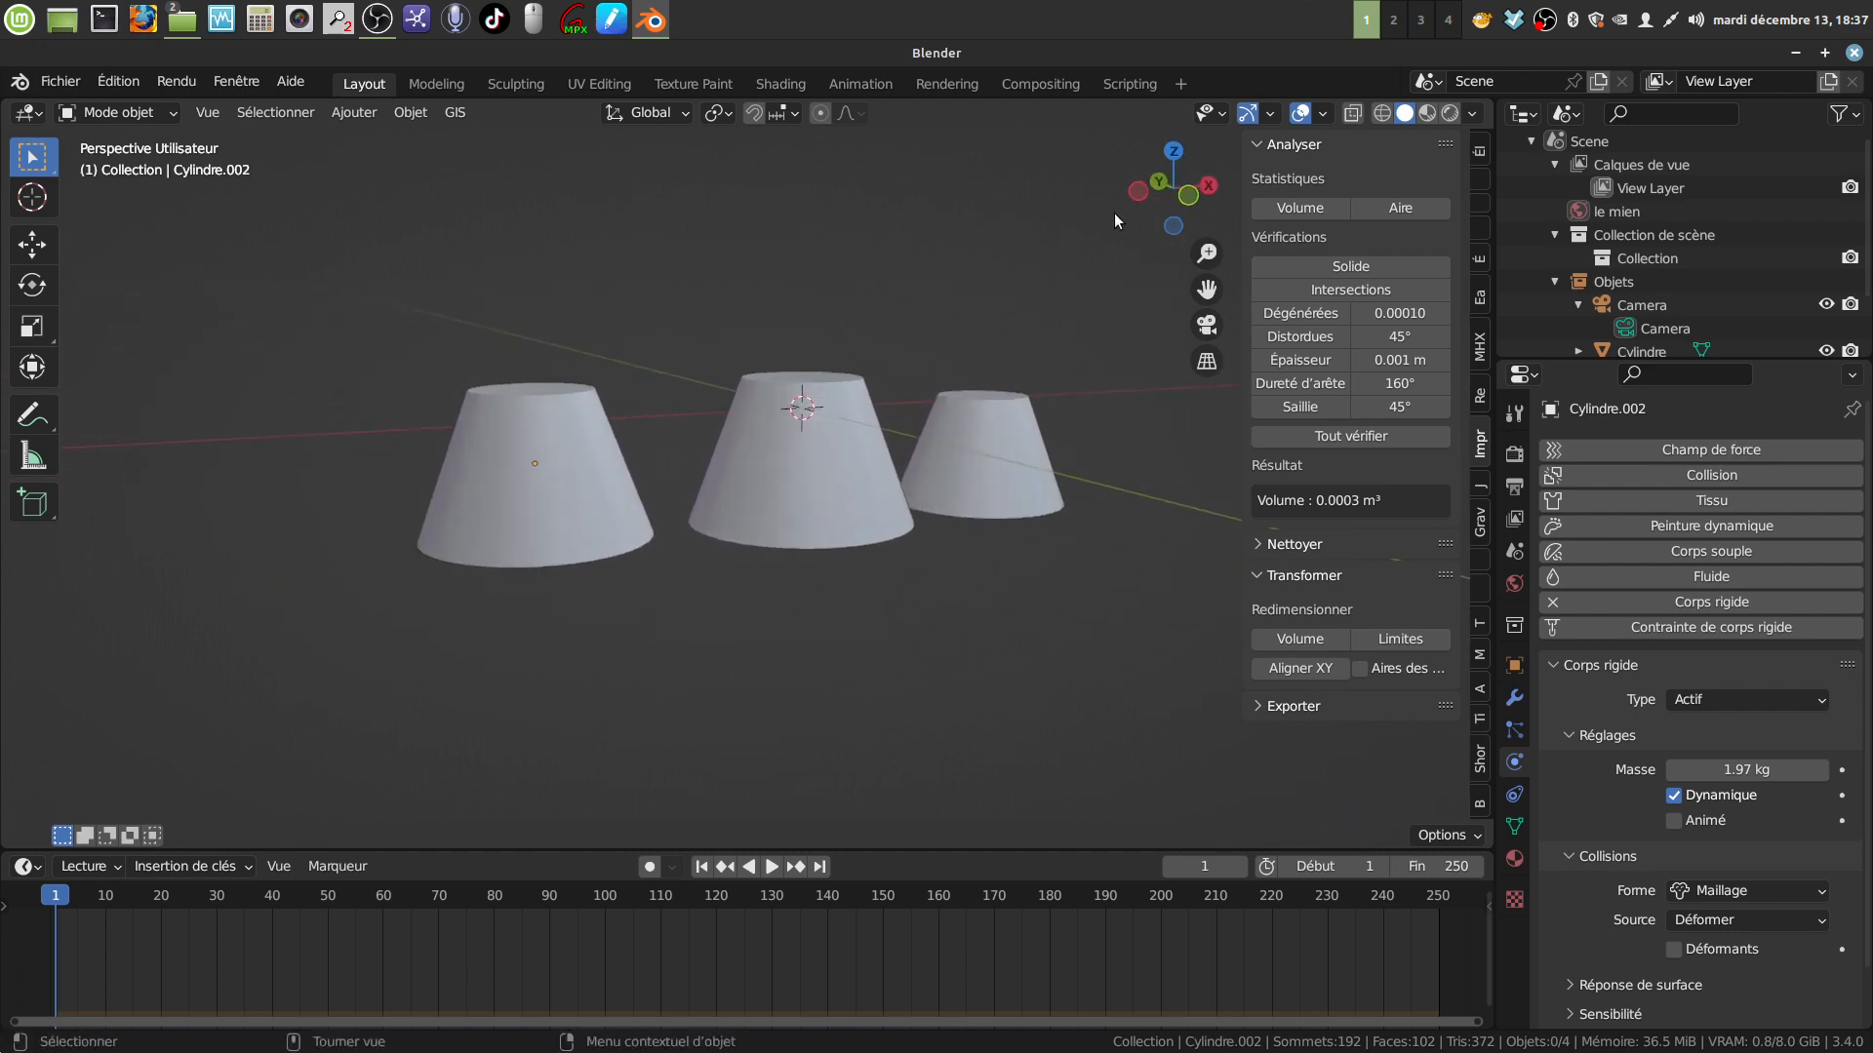
middle_click_drag(793, 208, 958, 165)
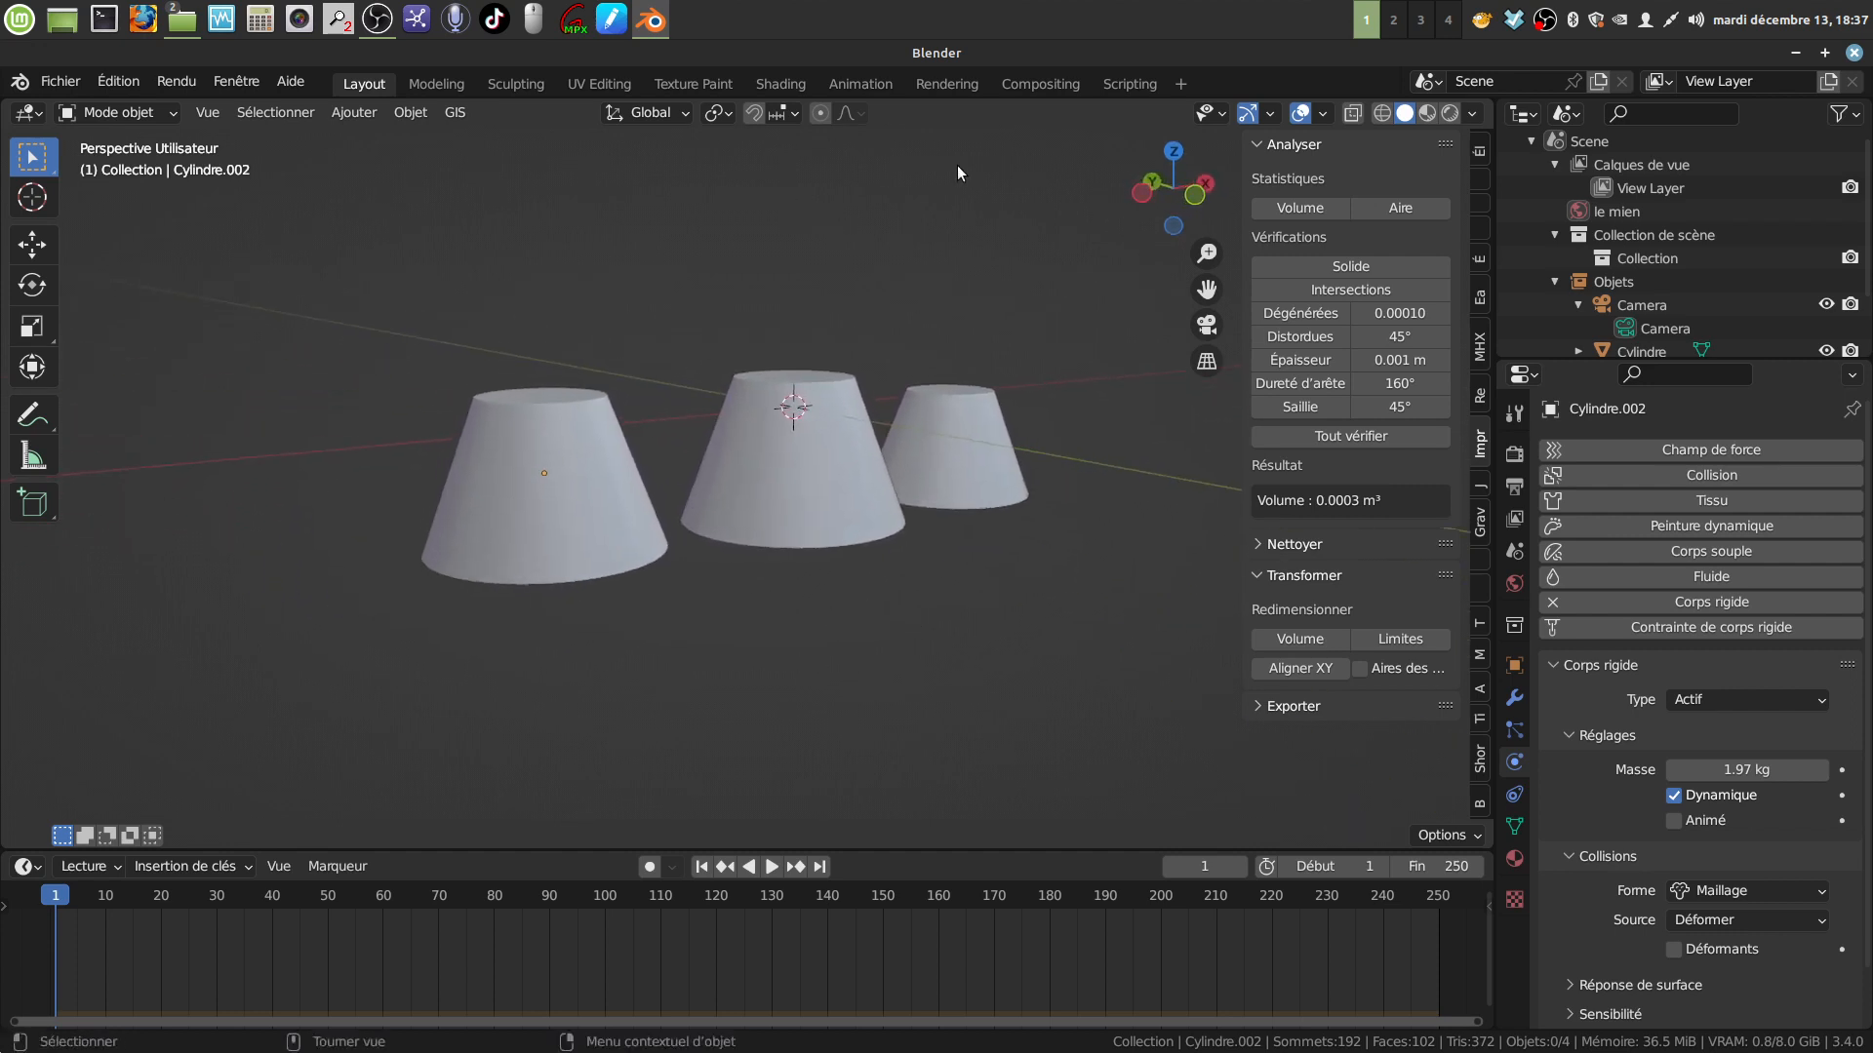
left_click(1544, 21)
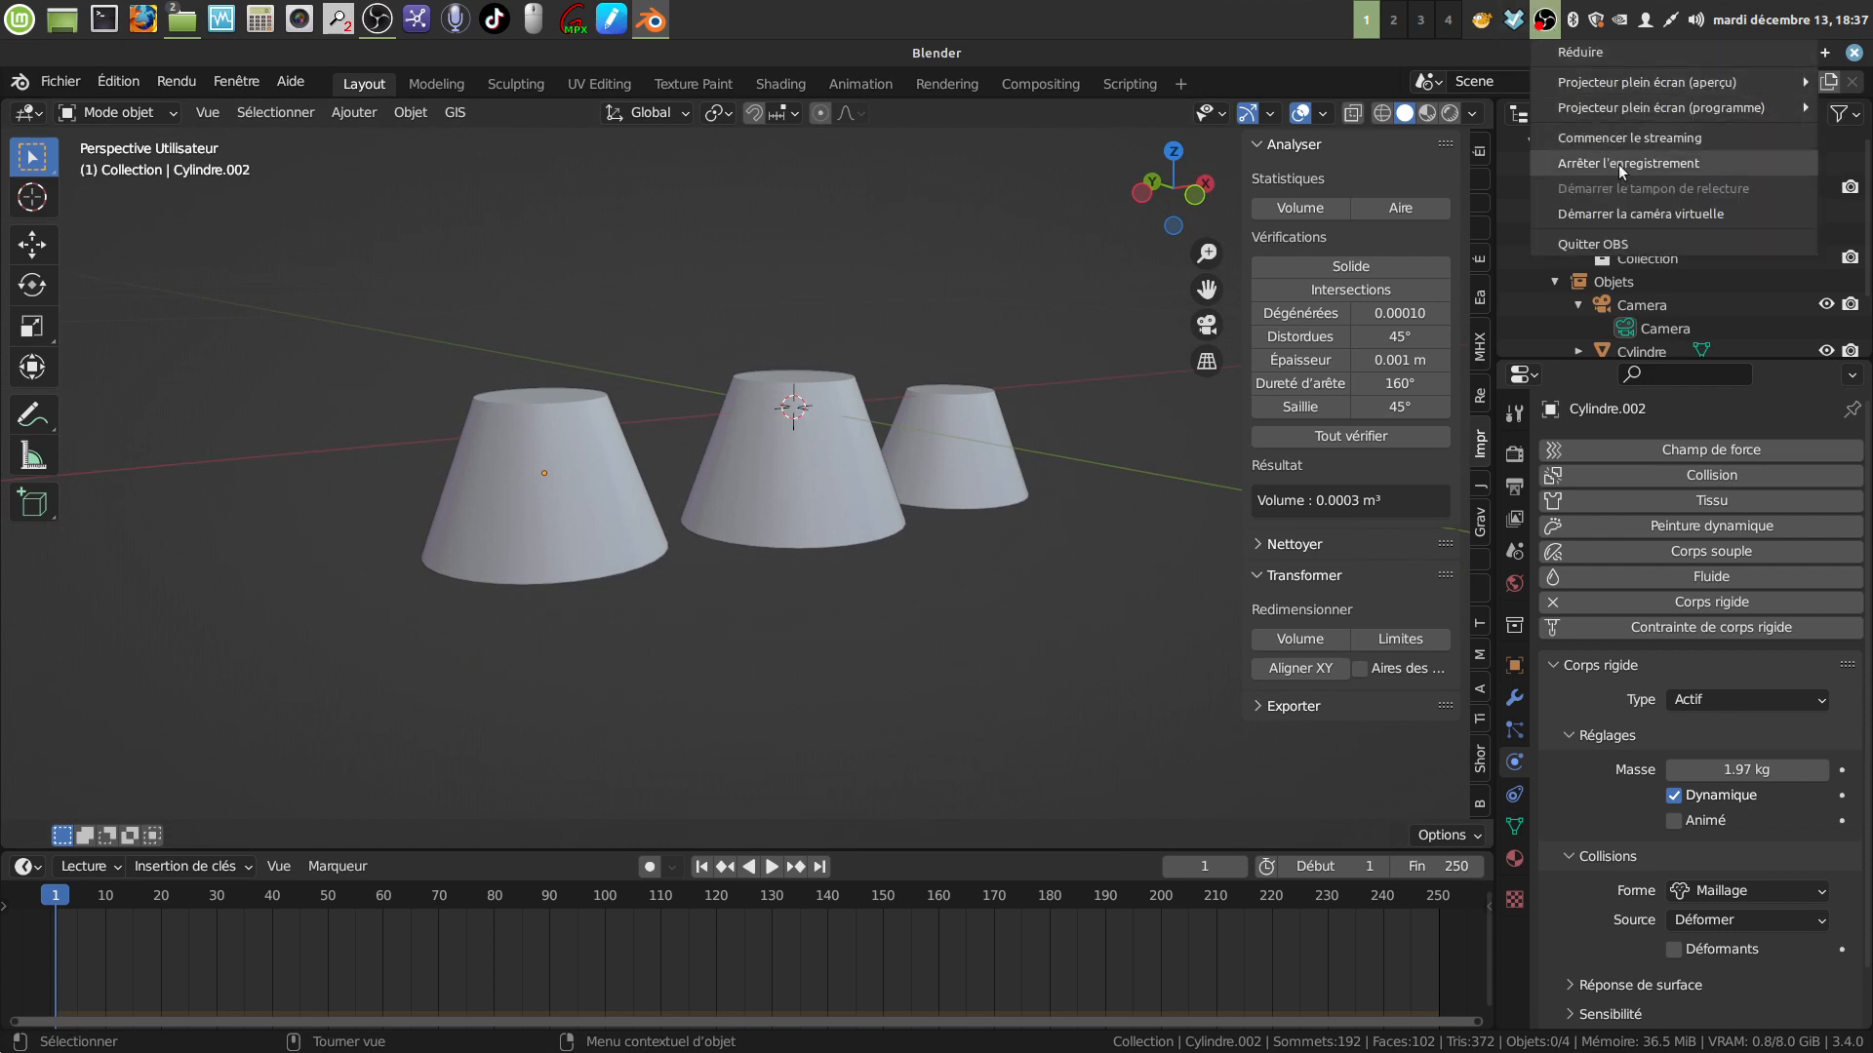